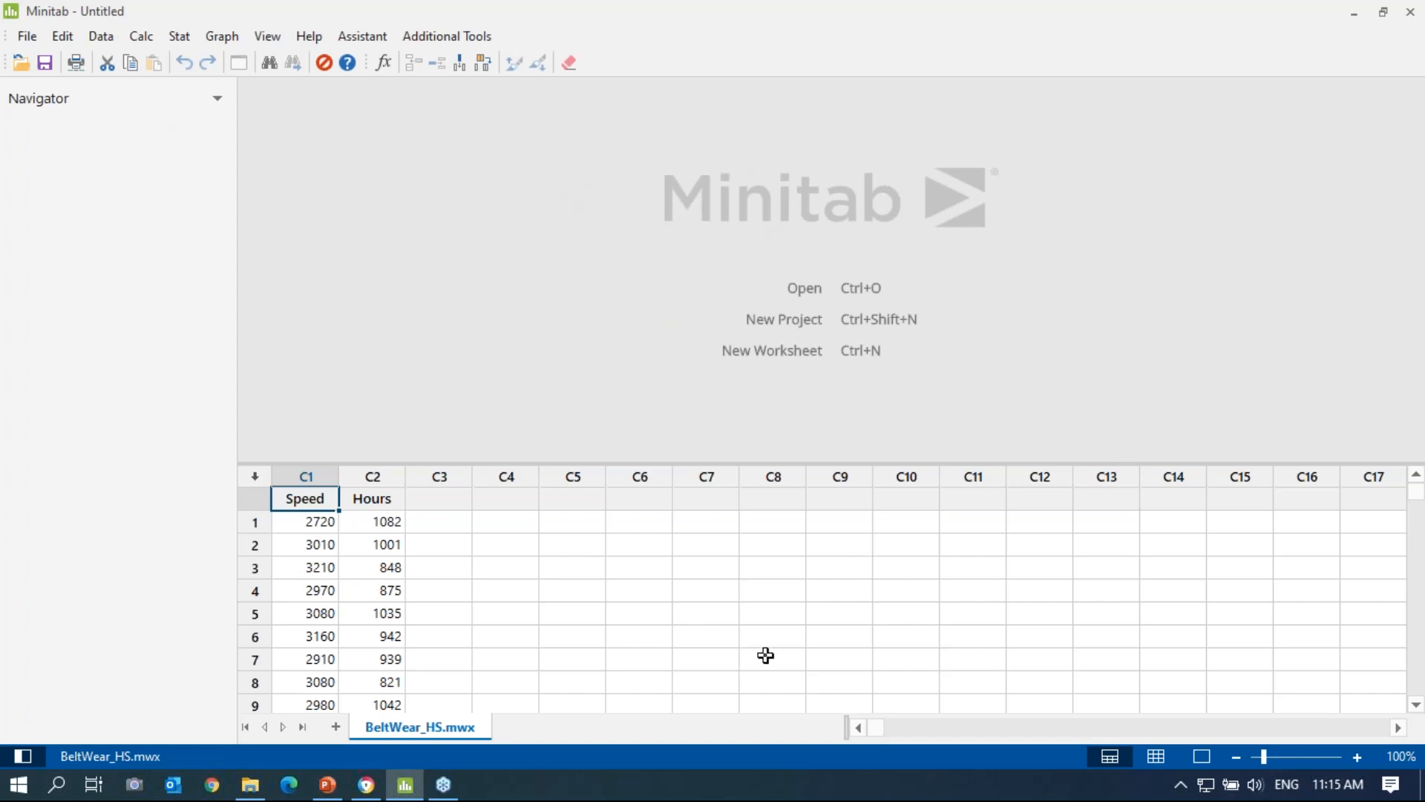
Compare the worksheet-only, output-only and split view layouts, and hide and restore the Navigator pane.
left_click(1153, 758)
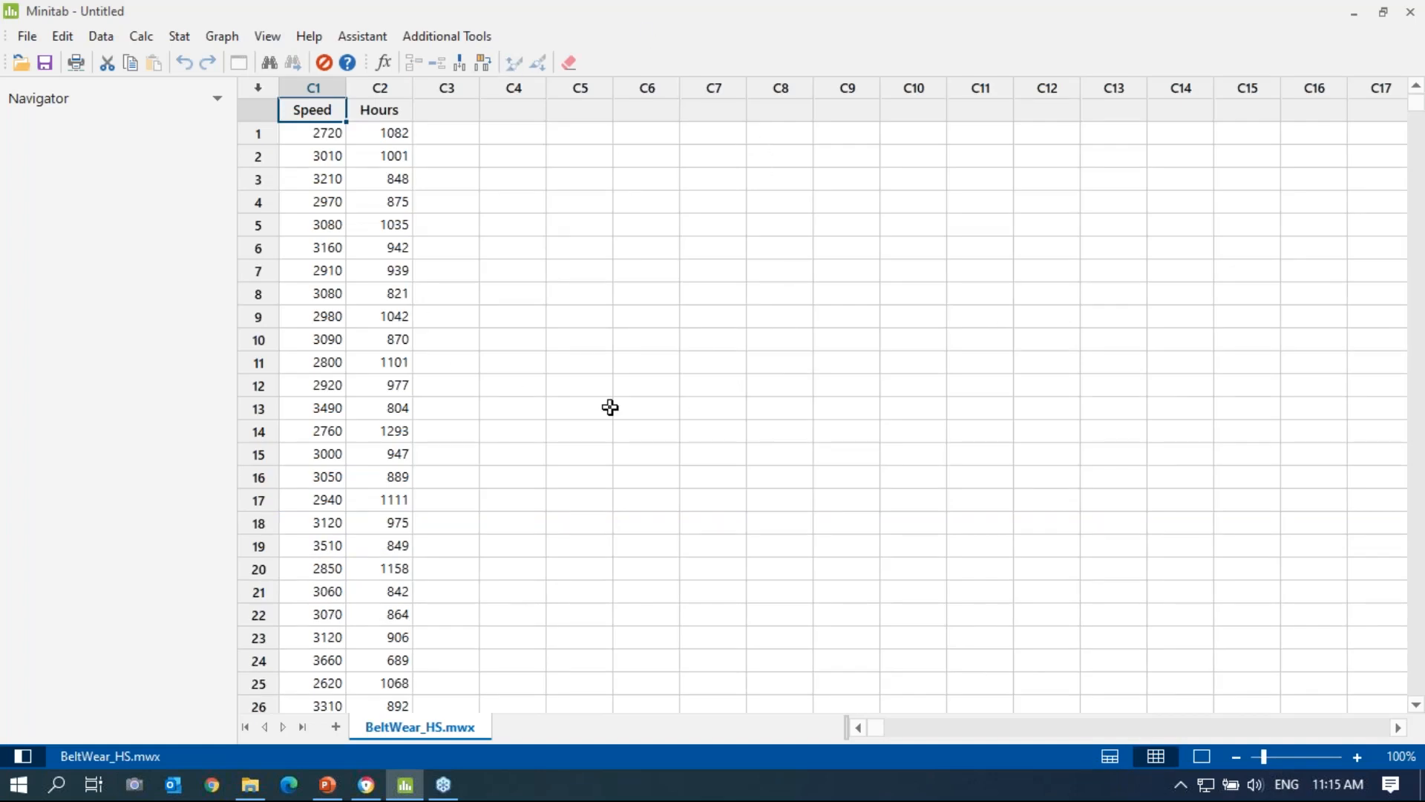
left_click(1201, 757)
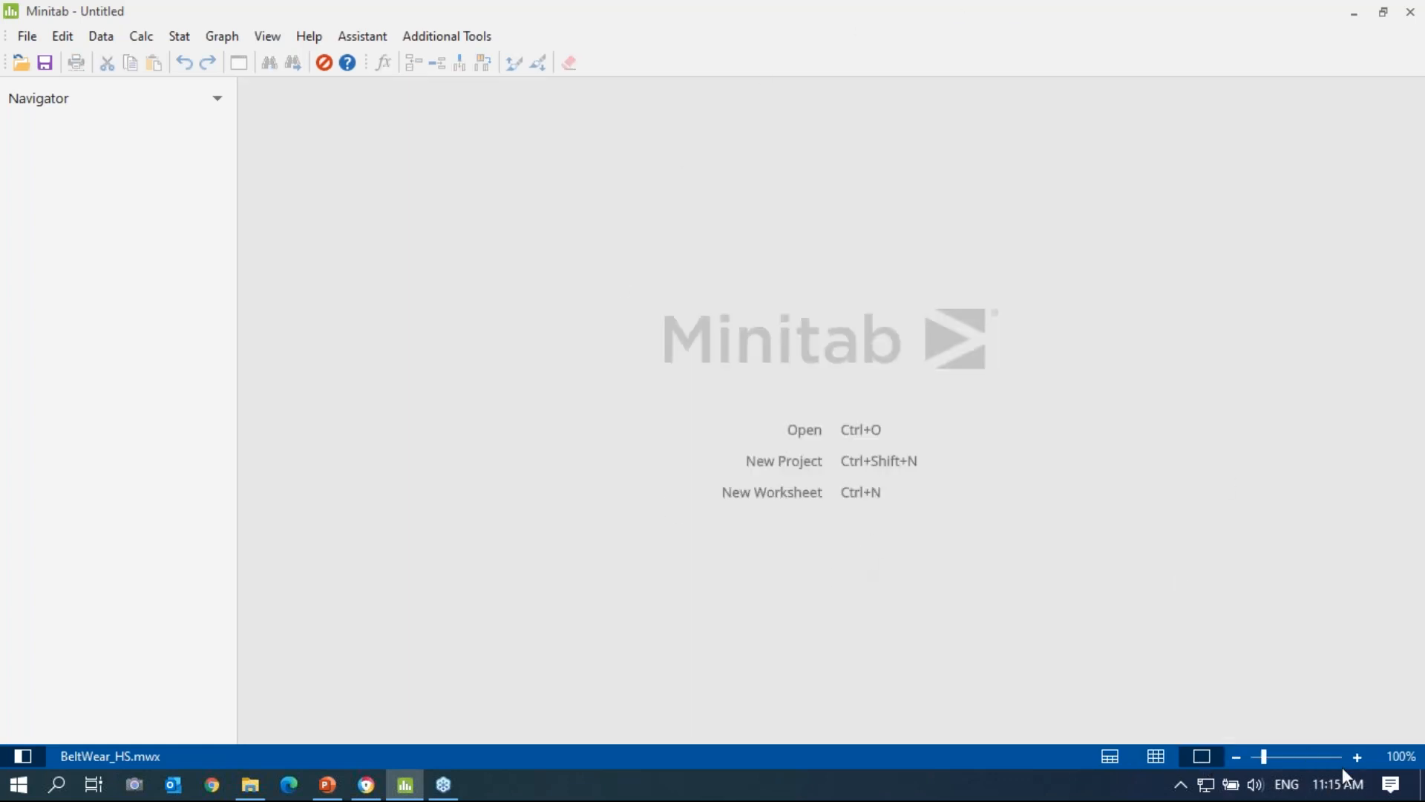
left_click(1111, 752)
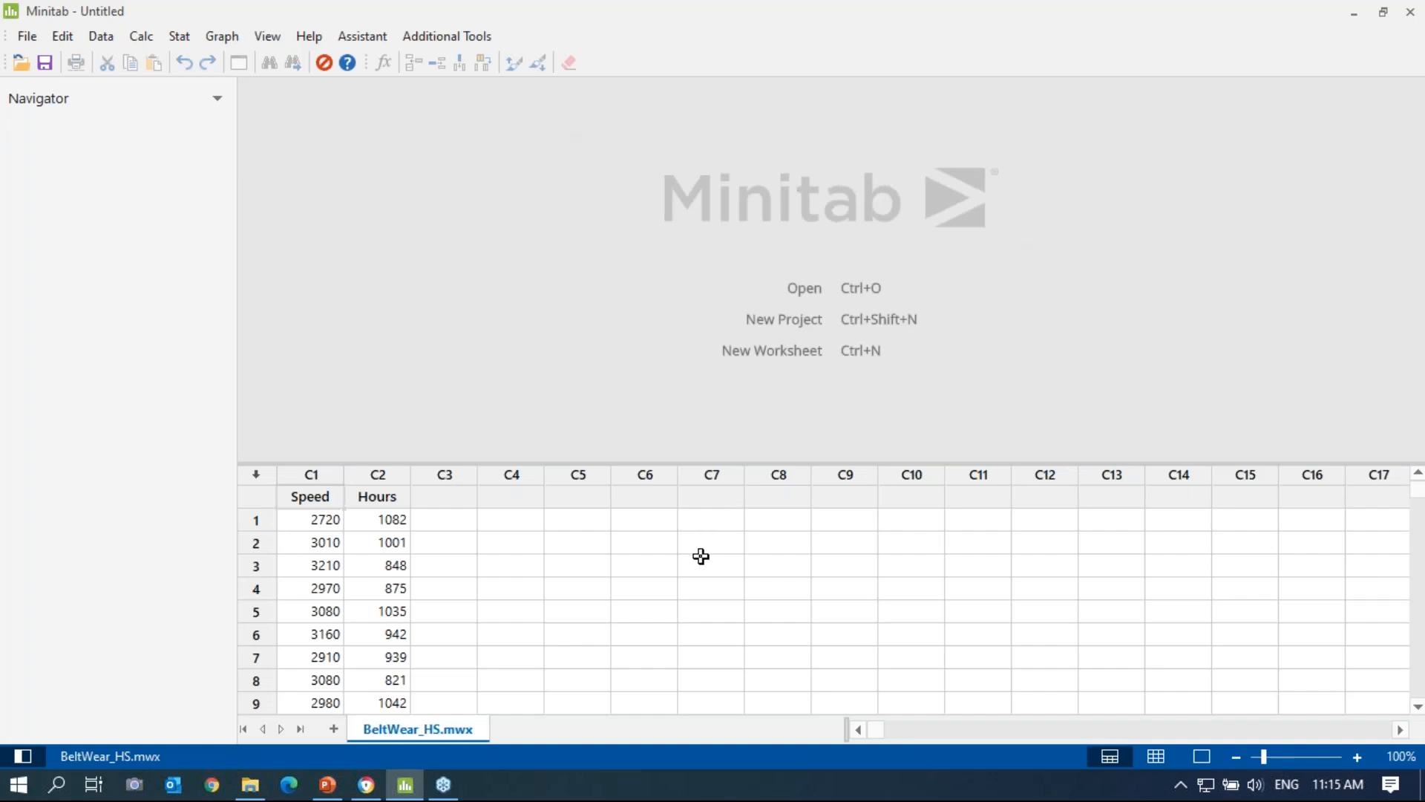
left_click(23, 756)
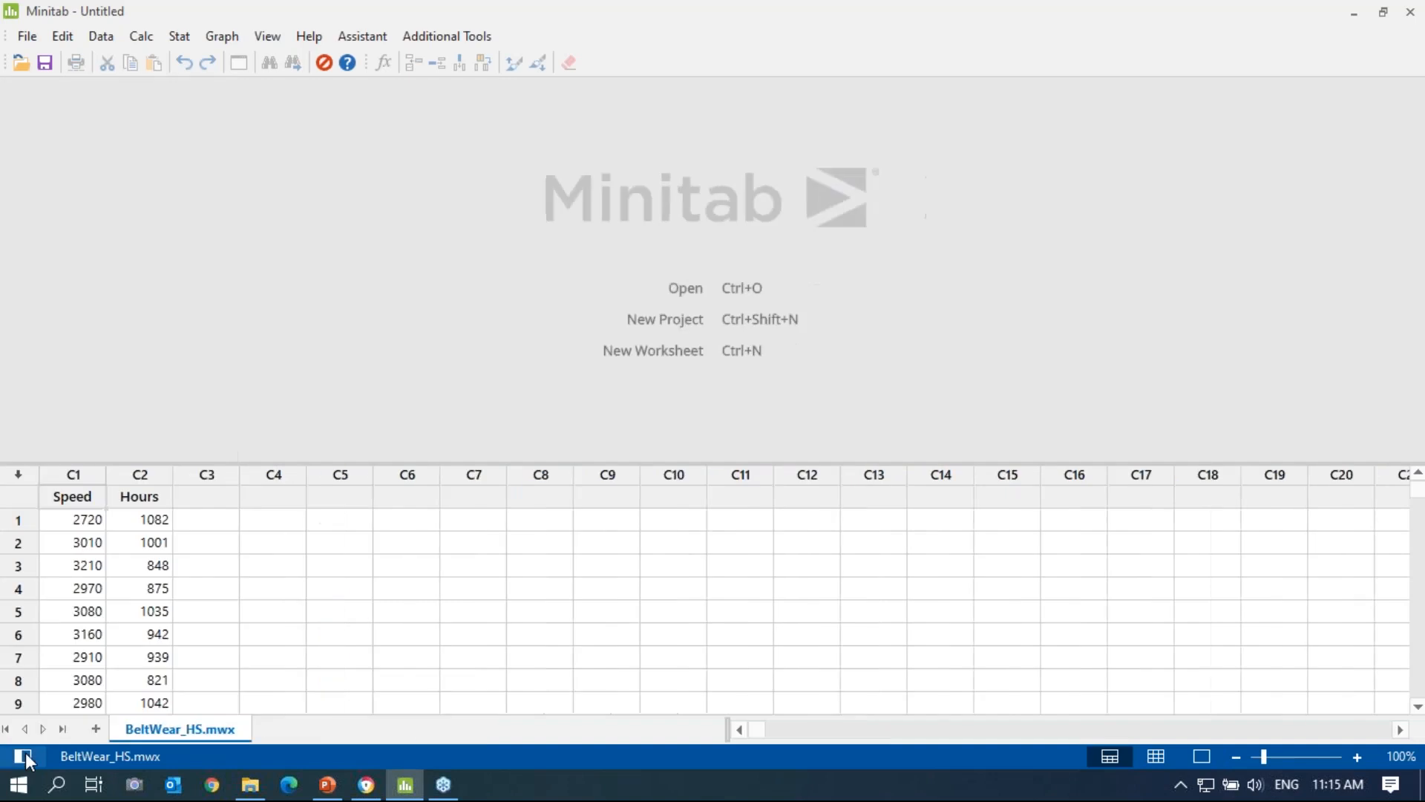
left_click(22, 753)
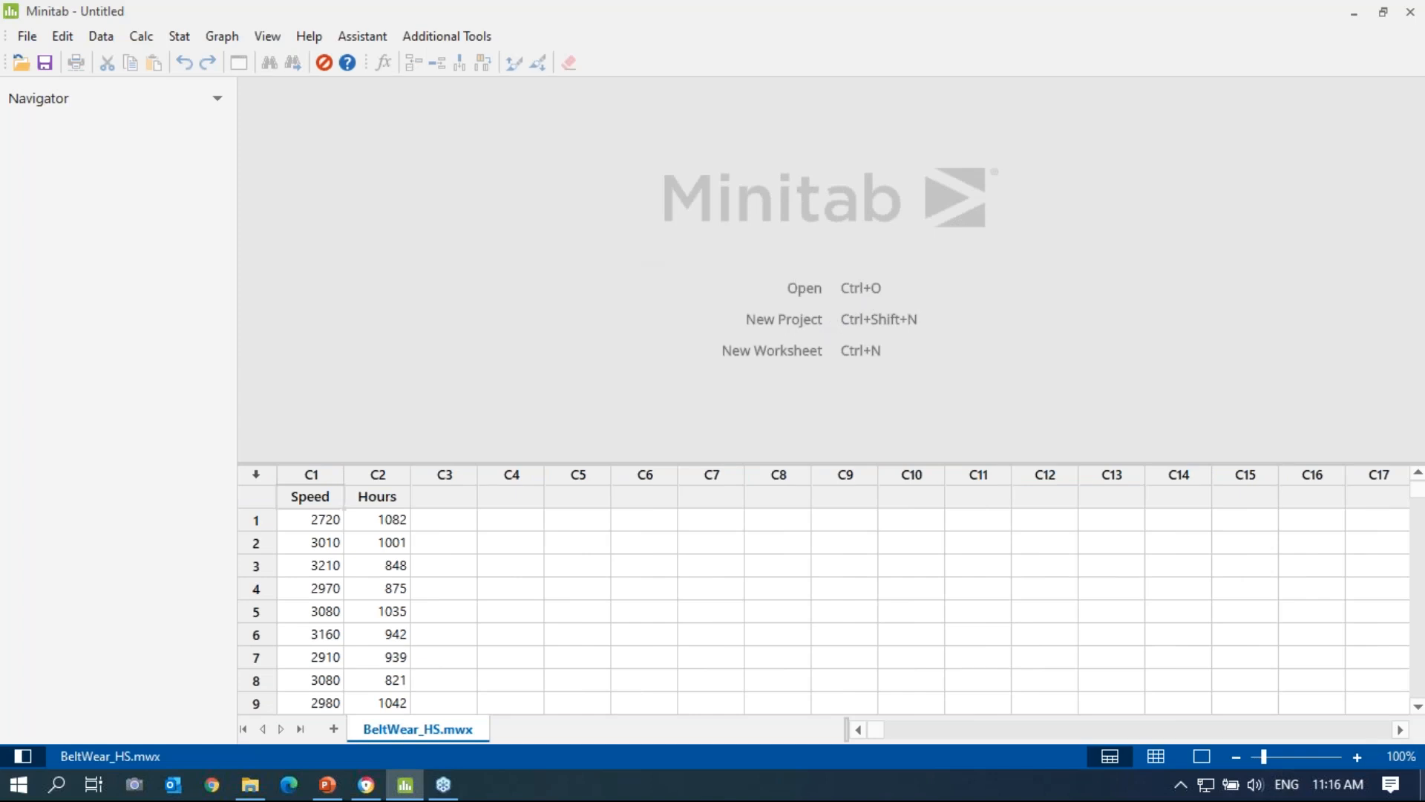
Try enlarging the worksheet, return its zoom to 100%, and switch to the worksheet-only layout.
left_click(1362, 758)
left_click(1362, 759)
left_click(1362, 758)
left_click(1361, 759)
left_click(1361, 759)
left_click_drag(1283, 753, 1258, 754)
left_click(1168, 755)
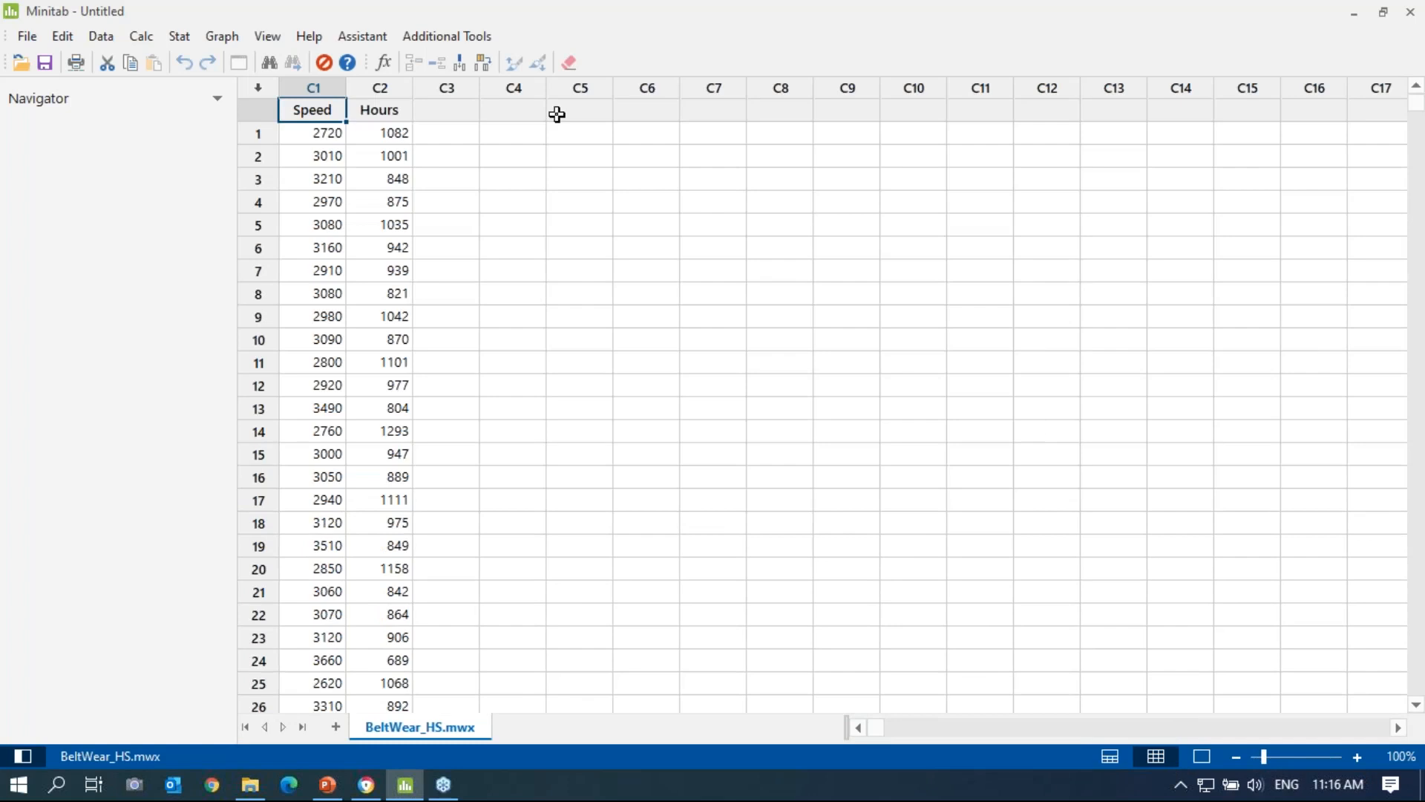
Look through the available file, data manipulation and calculation commands, including the resampling options.
left_click(29, 39)
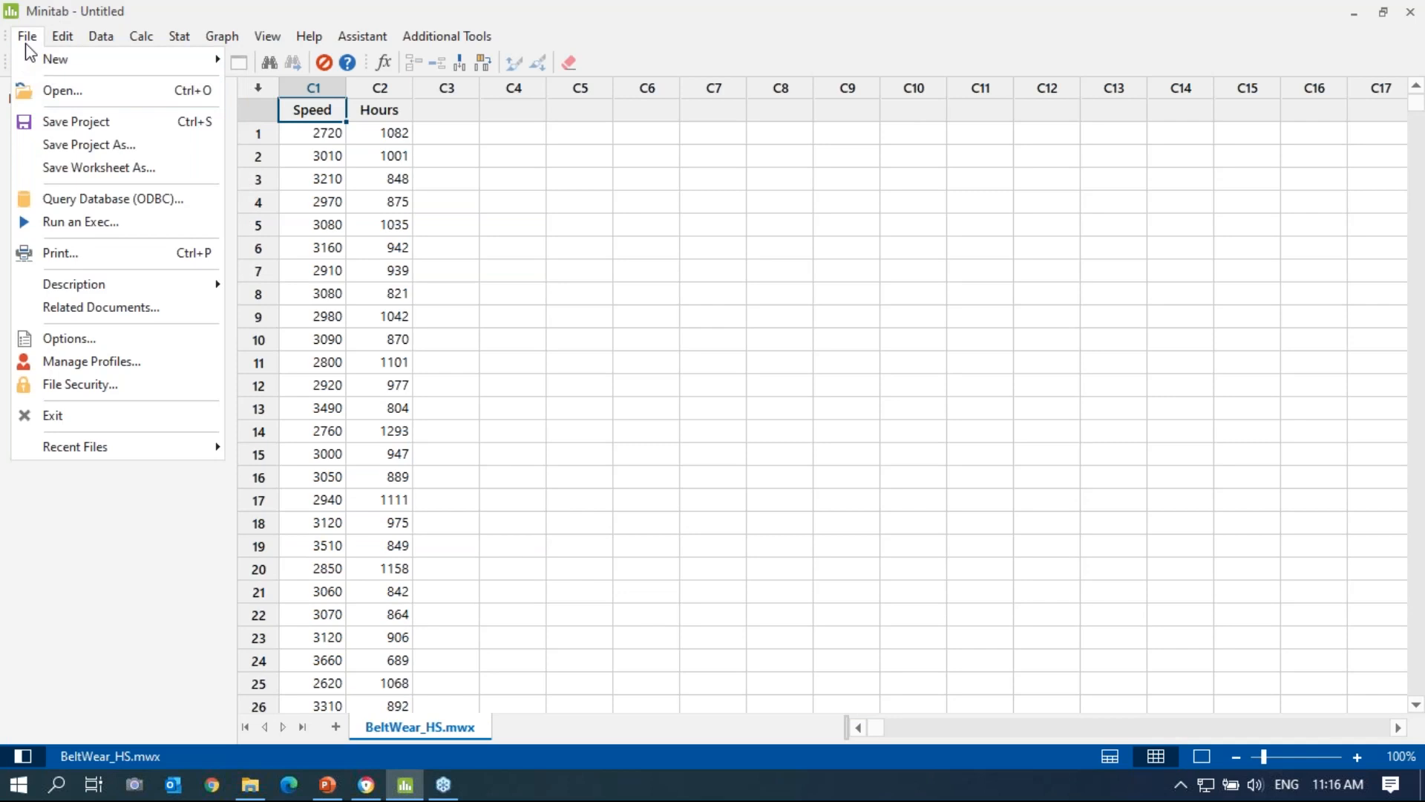
mouse_move(64, 43)
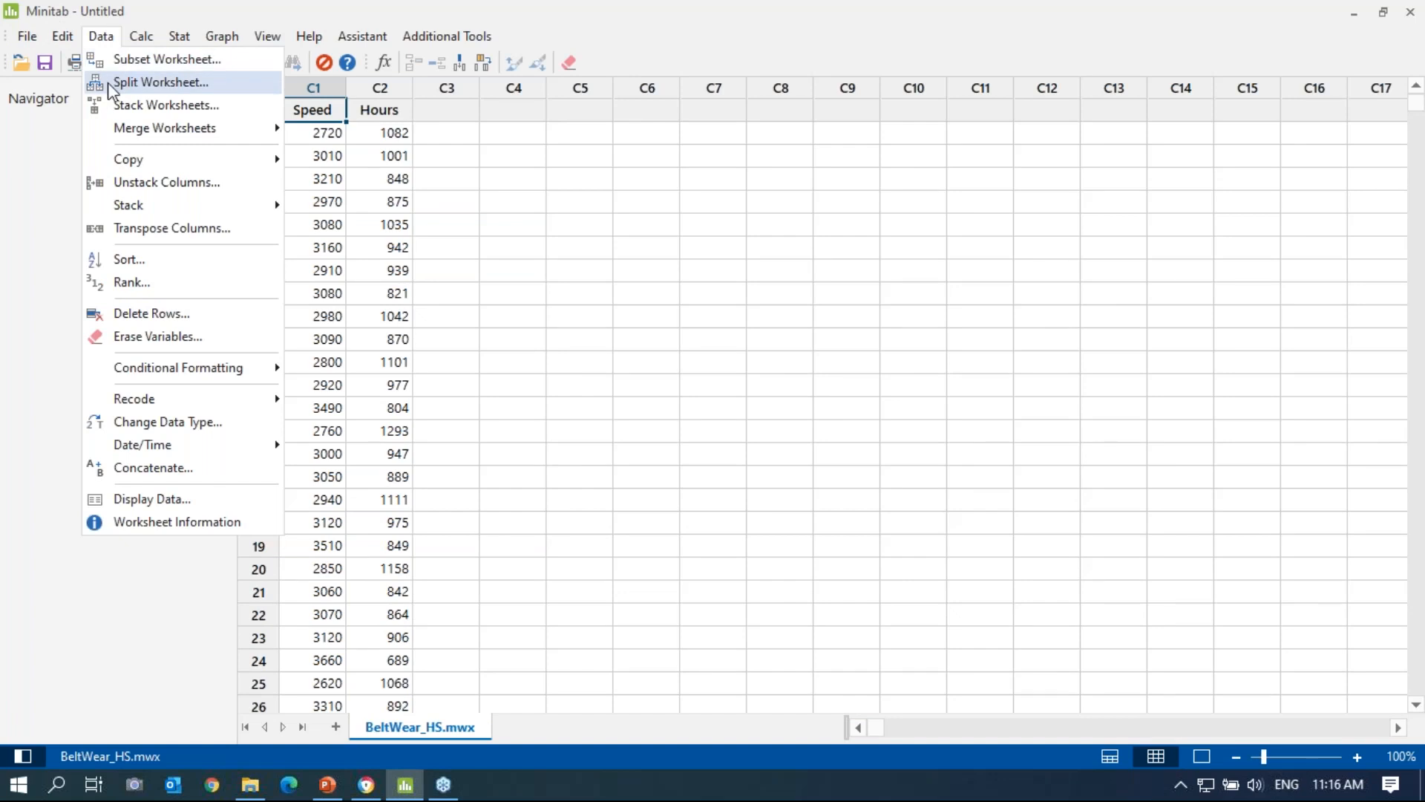
mouse_move(109, 132)
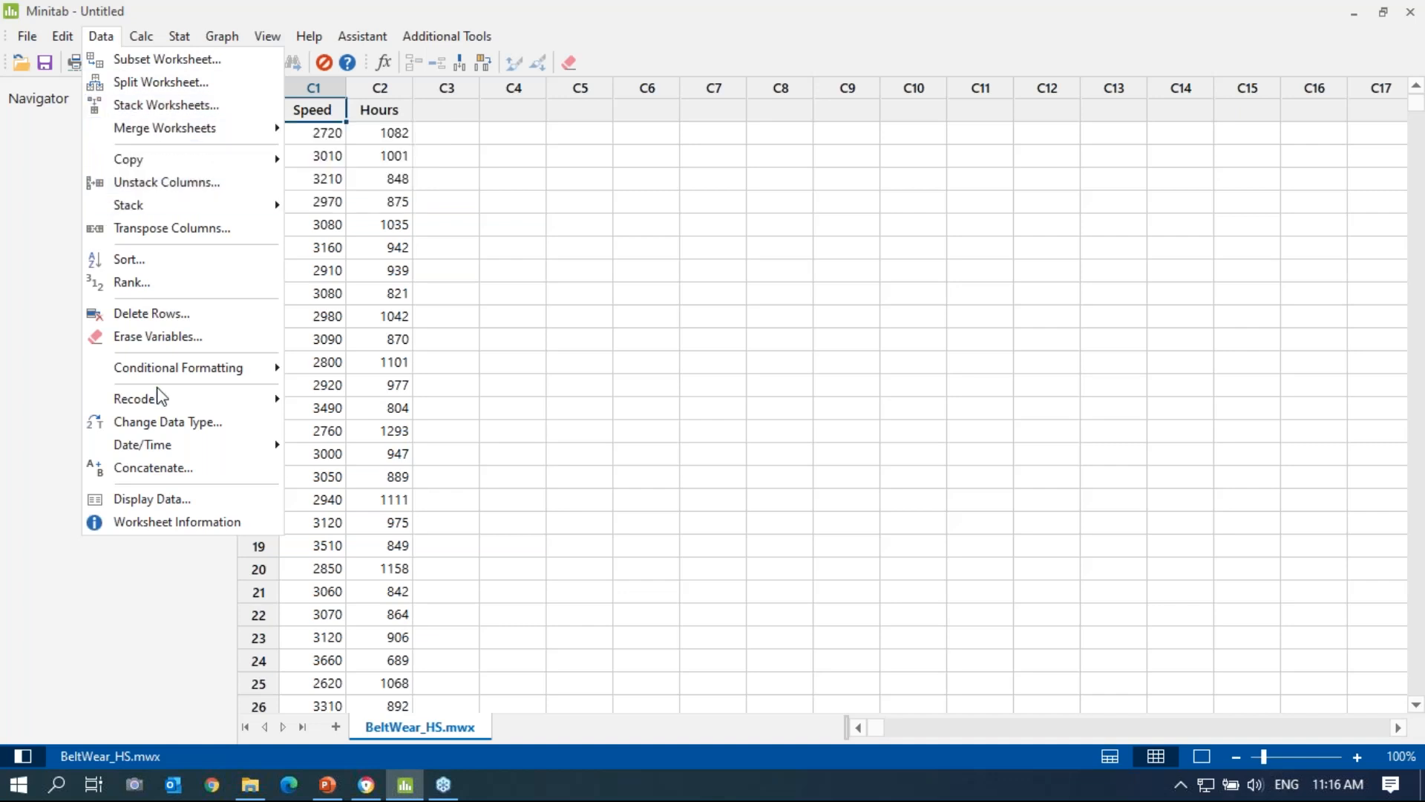
mouse_move(164, 407)
mouse_move(152, 39)
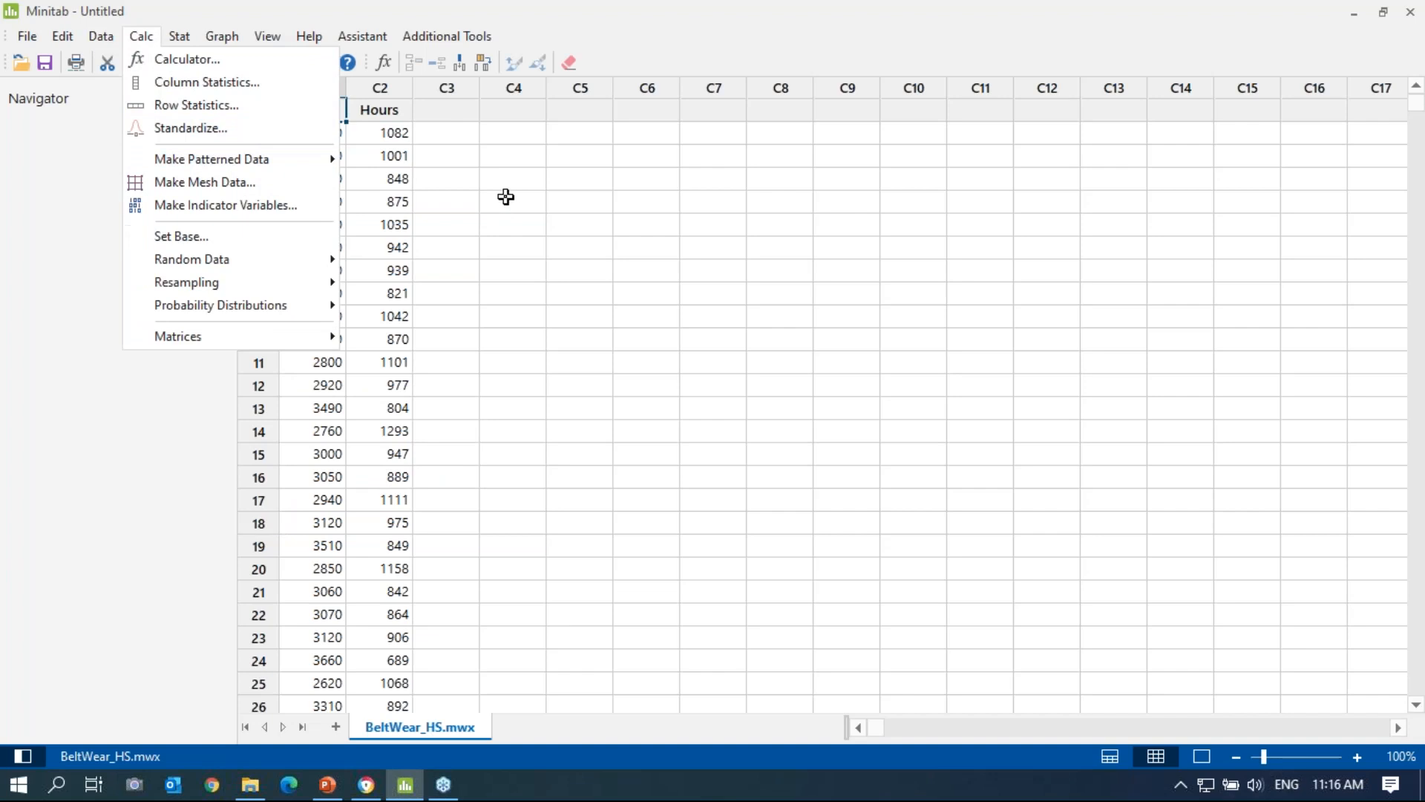
left_click(517, 132)
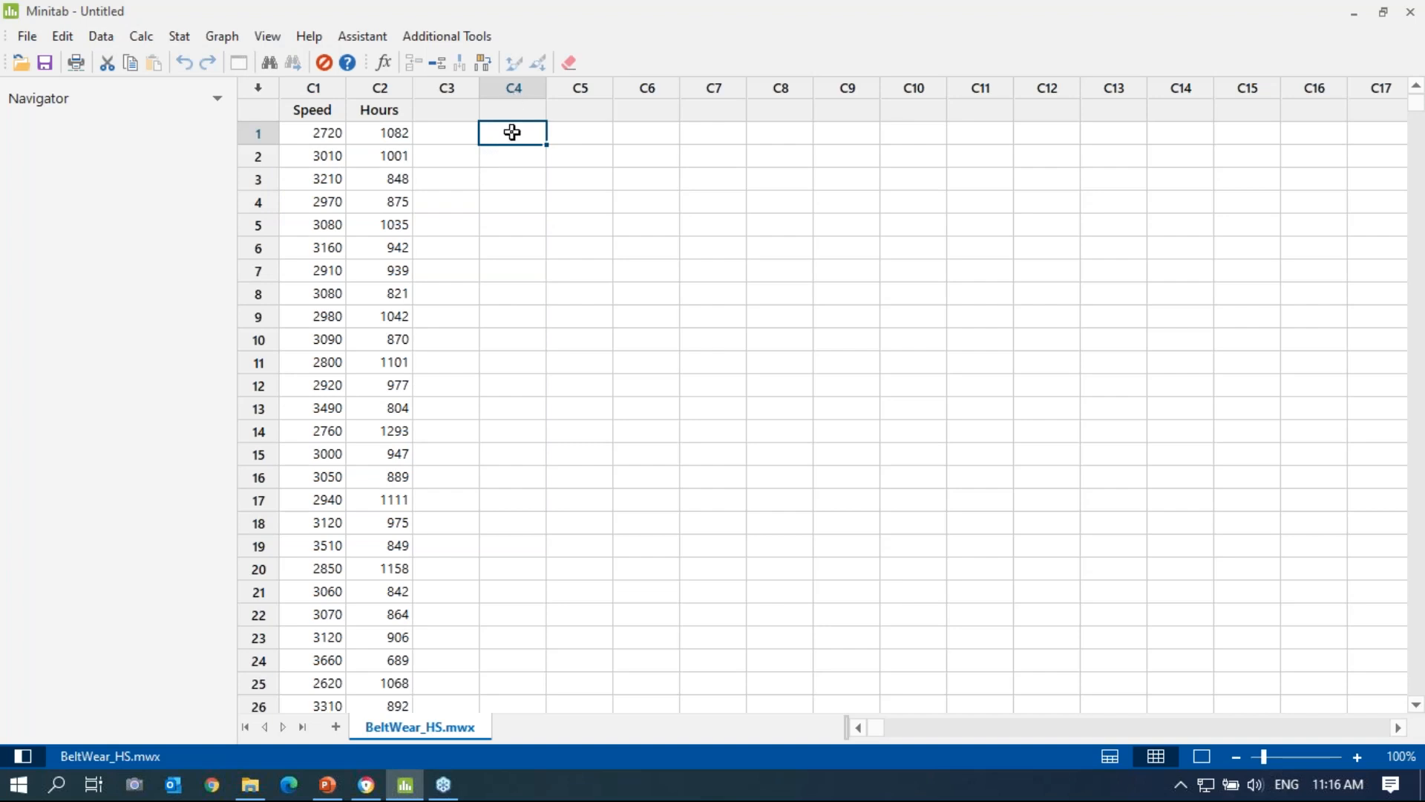
left_click(141, 37)
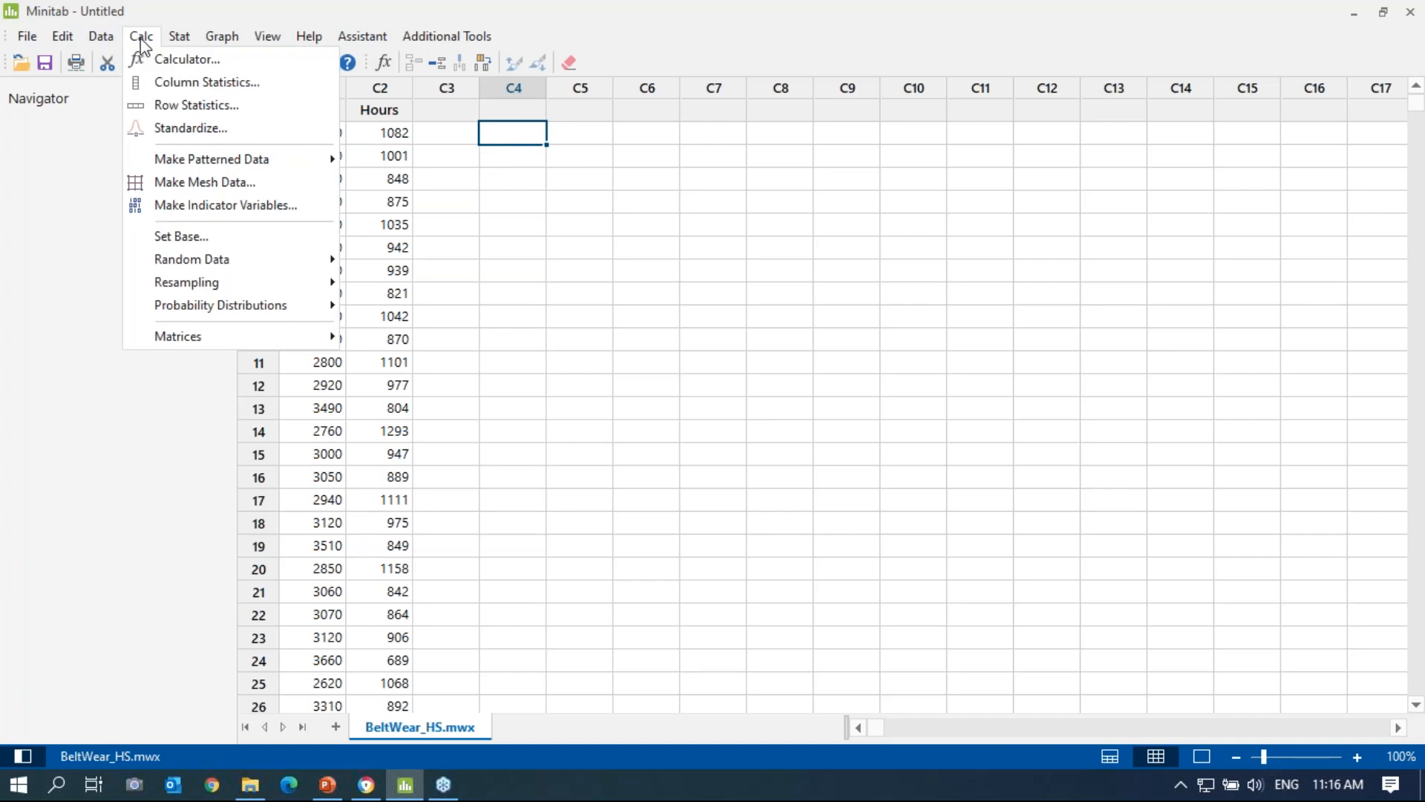
mouse_move(283, 276)
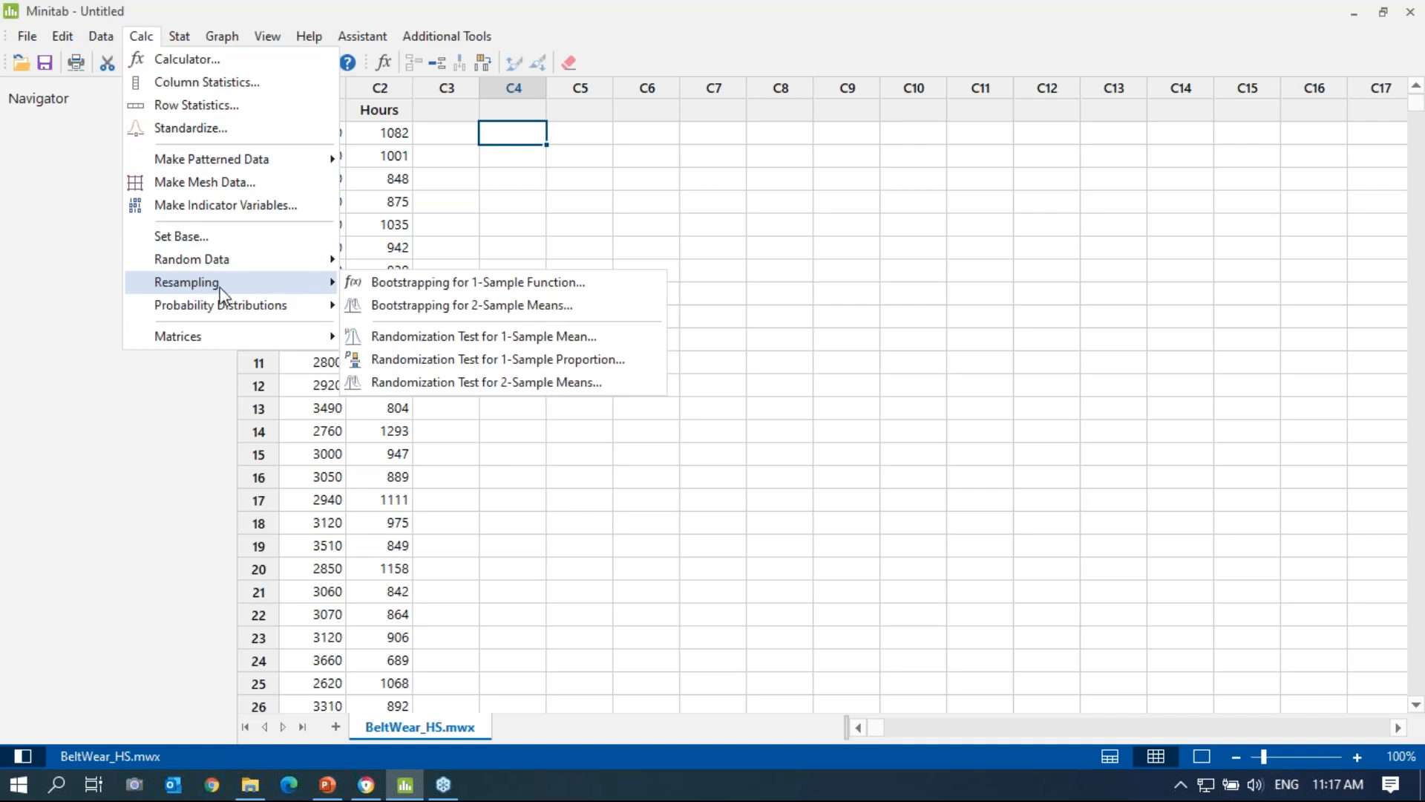
Look through the statistical analyses, including basic statistics, regression, ANOVA, quality tools and predictive analytics, and the available graph types.
left_click(179, 36)
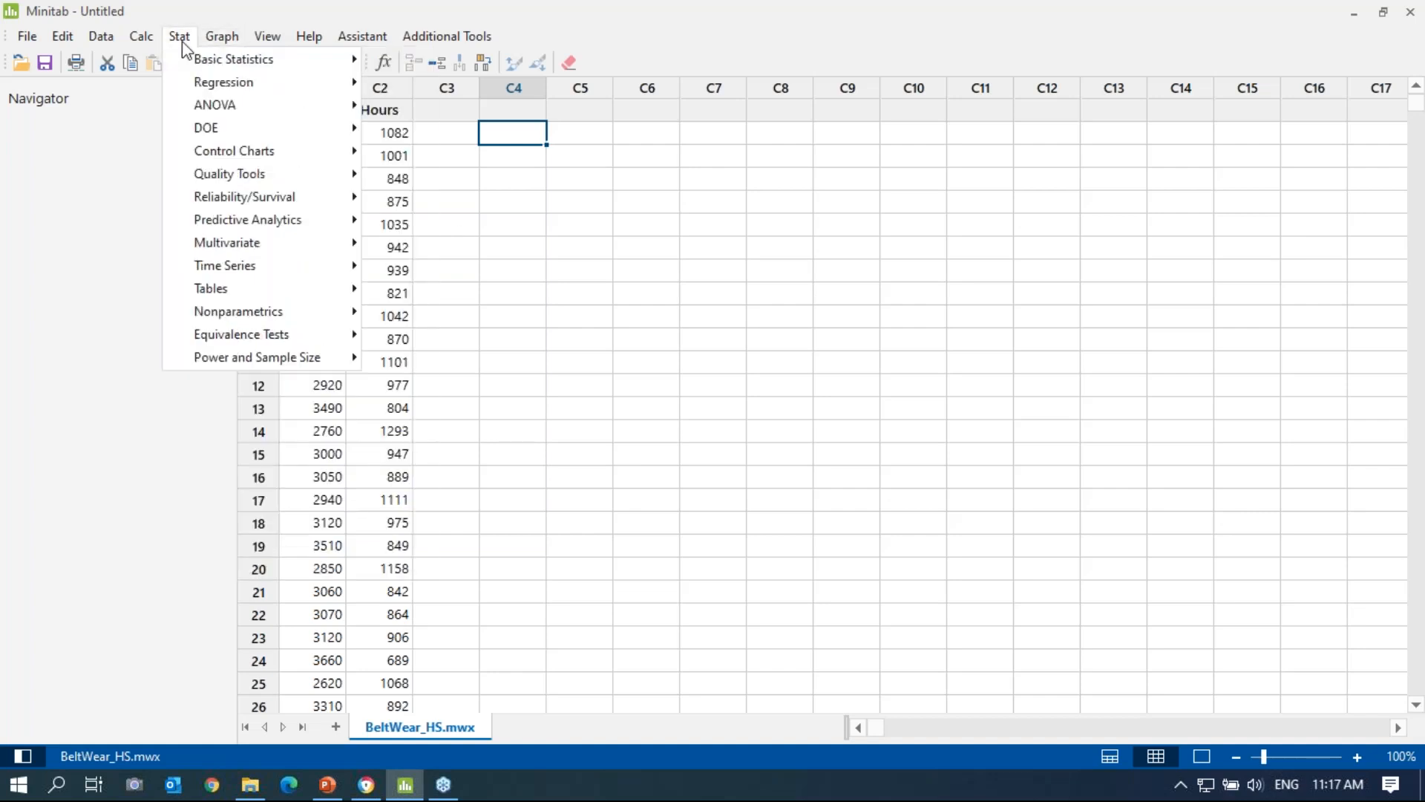
mouse_move(189, 60)
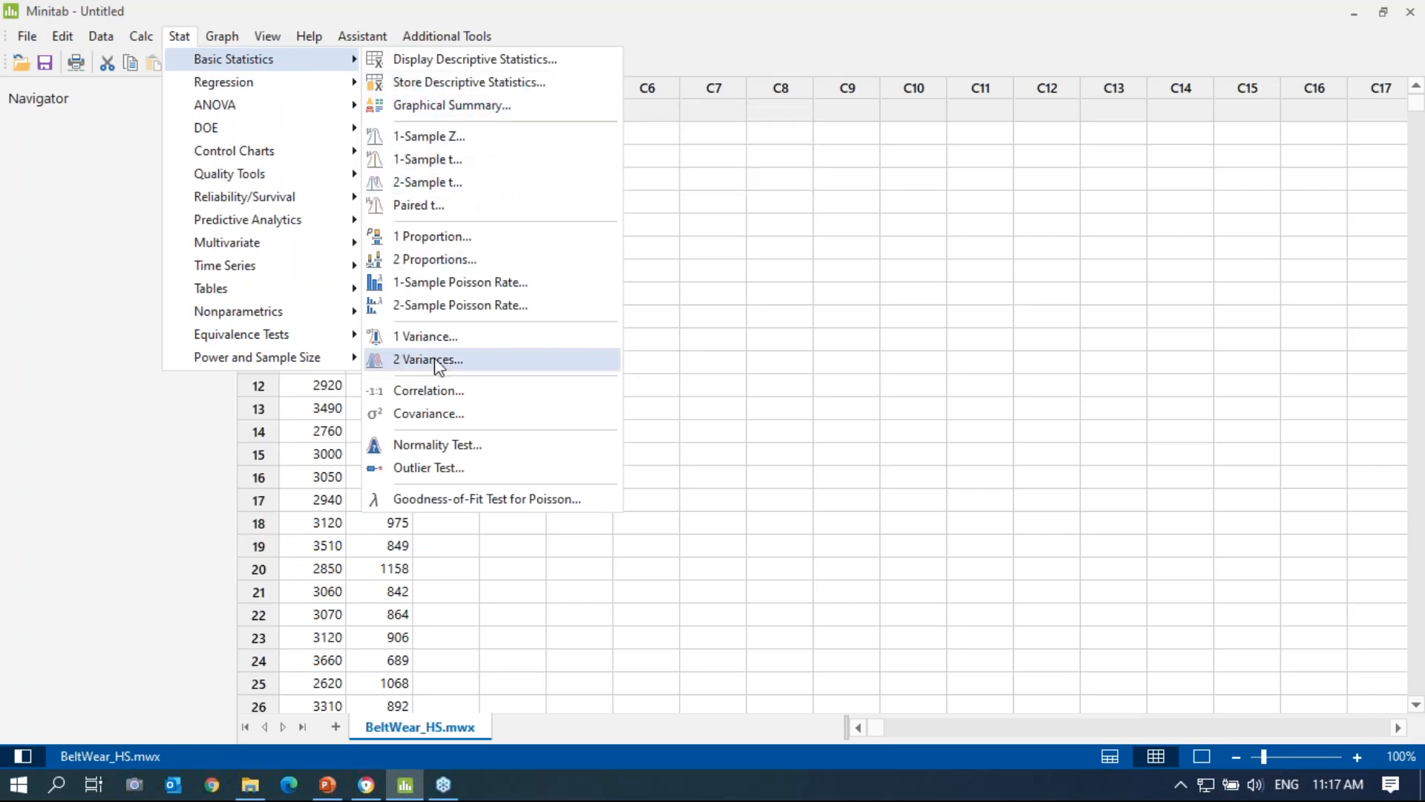
mouse_move(286, 113)
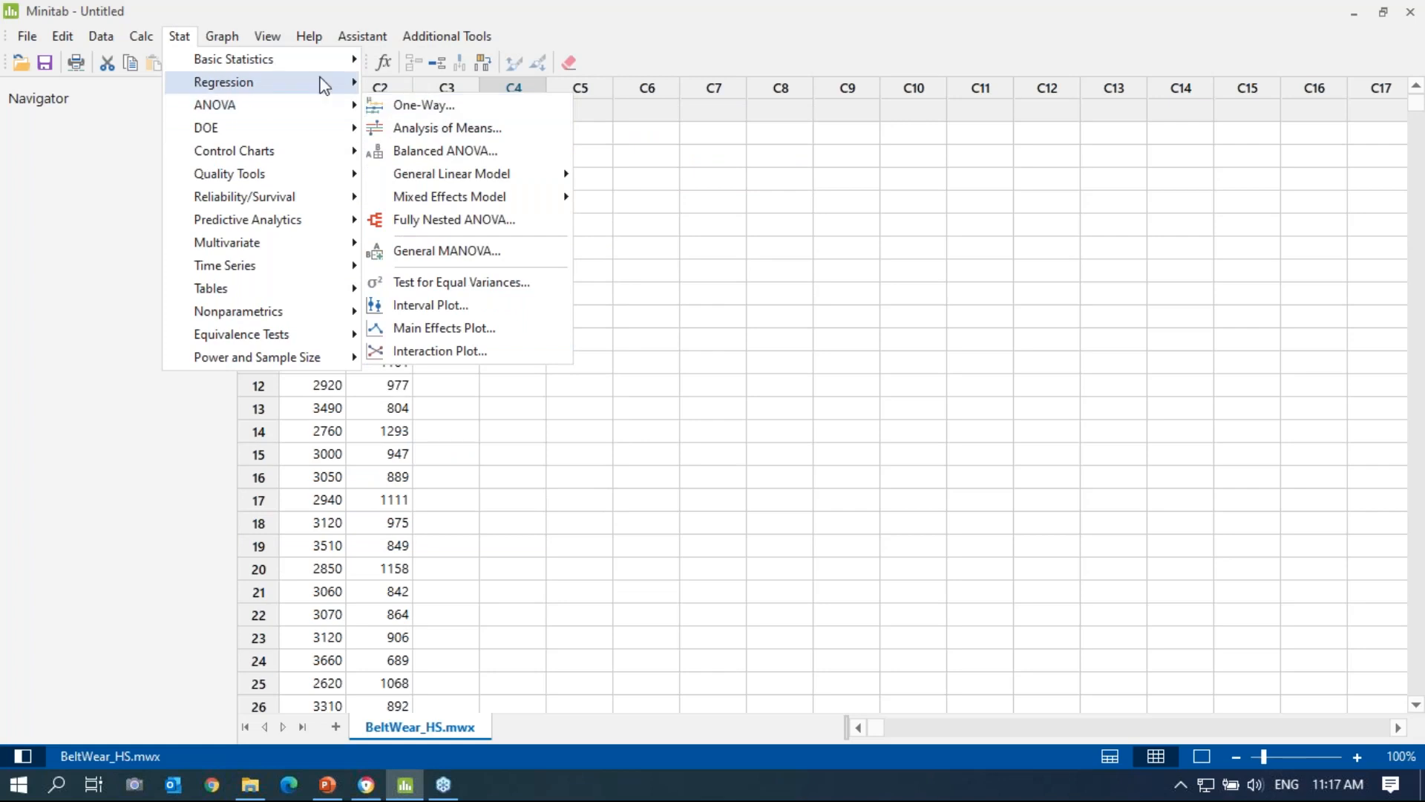
mouse_move(307, 88)
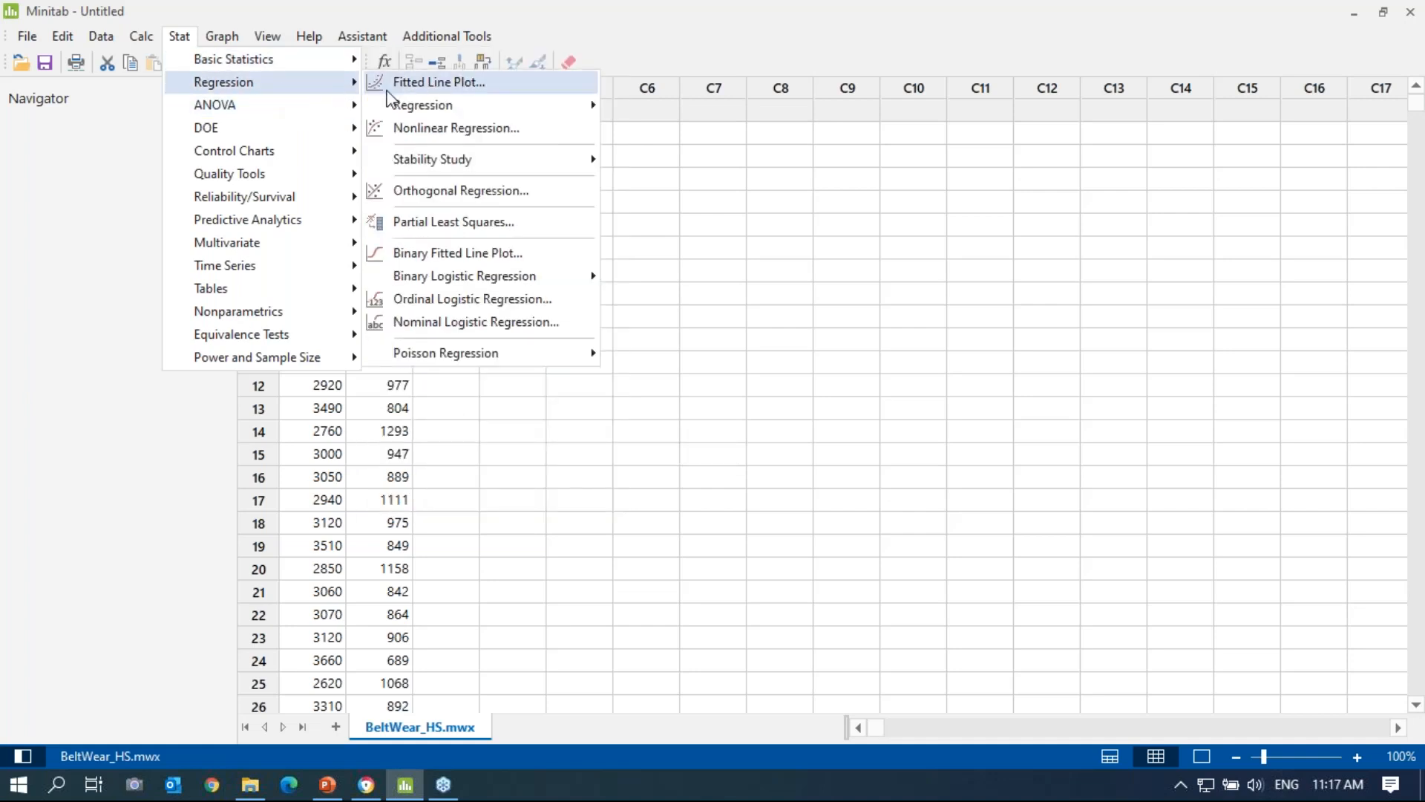
mouse_move(462, 105)
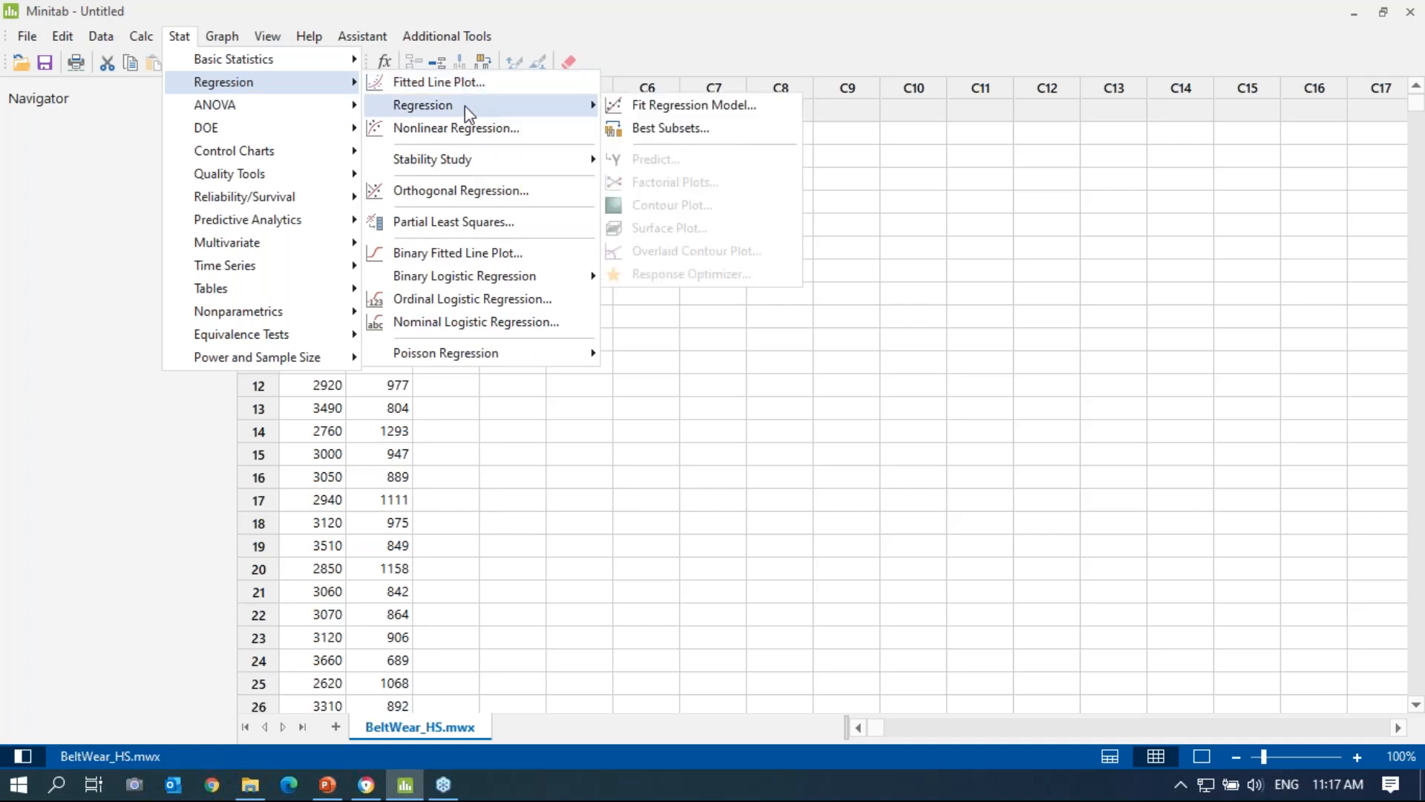
mouse_move(251, 140)
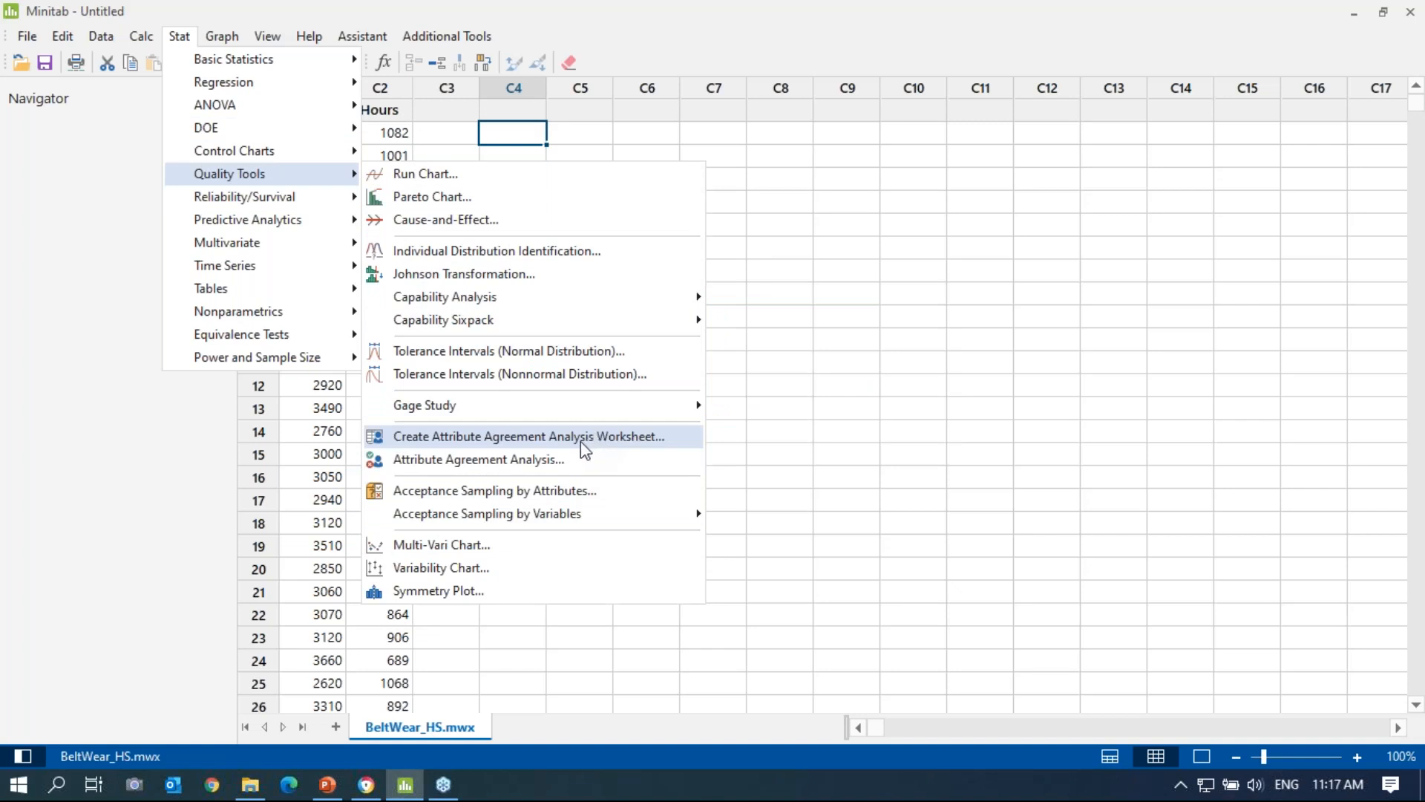
mouse_move(296, 206)
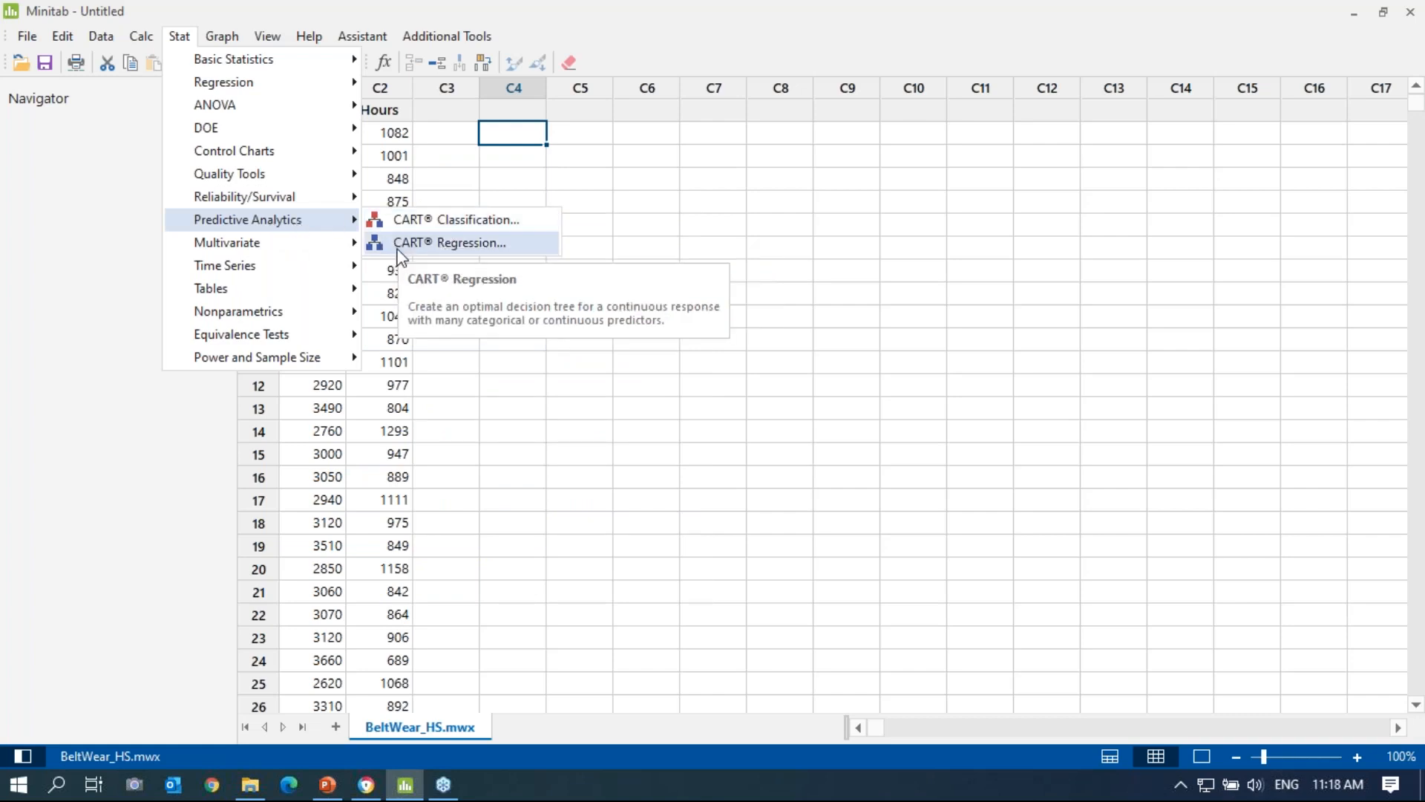
left_click(760, 335)
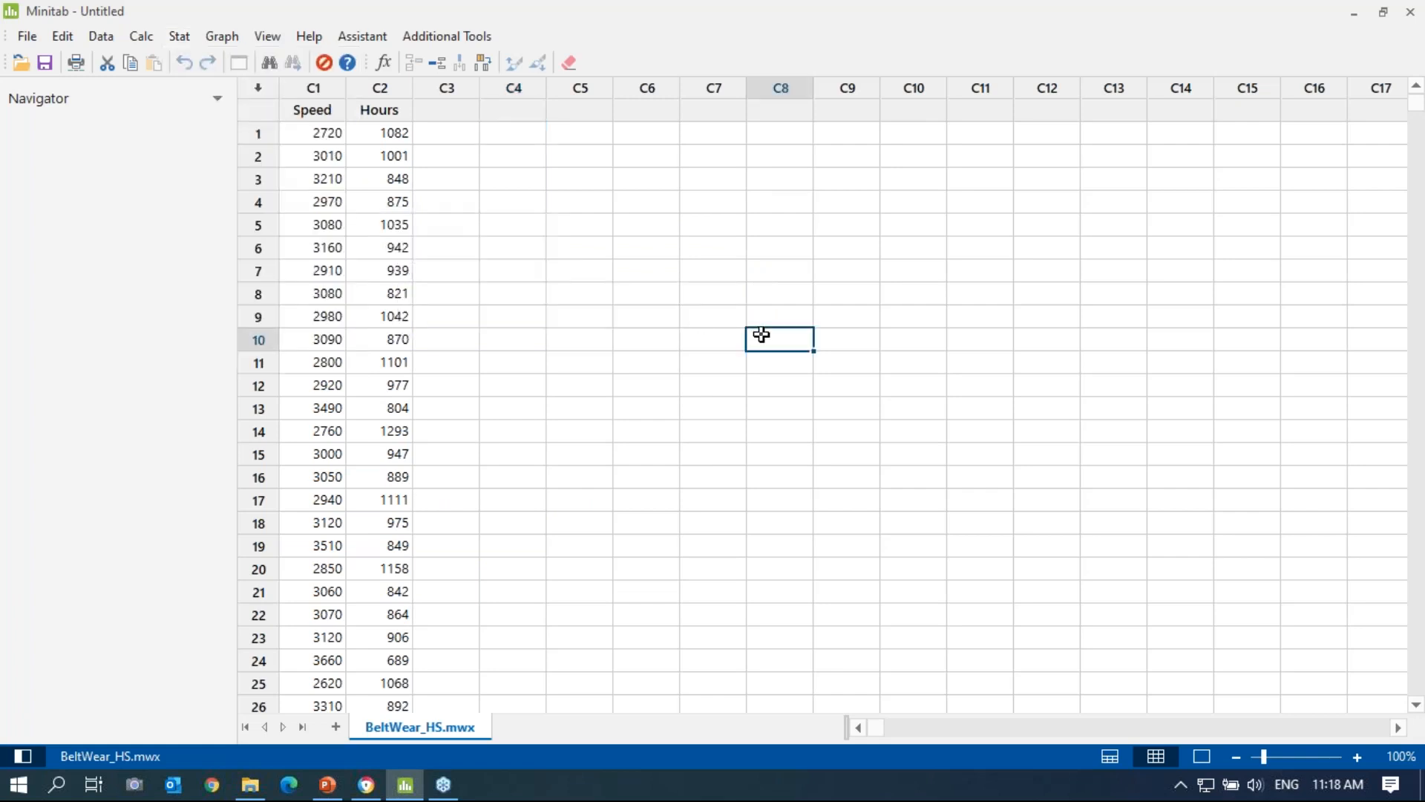
left_click(227, 39)
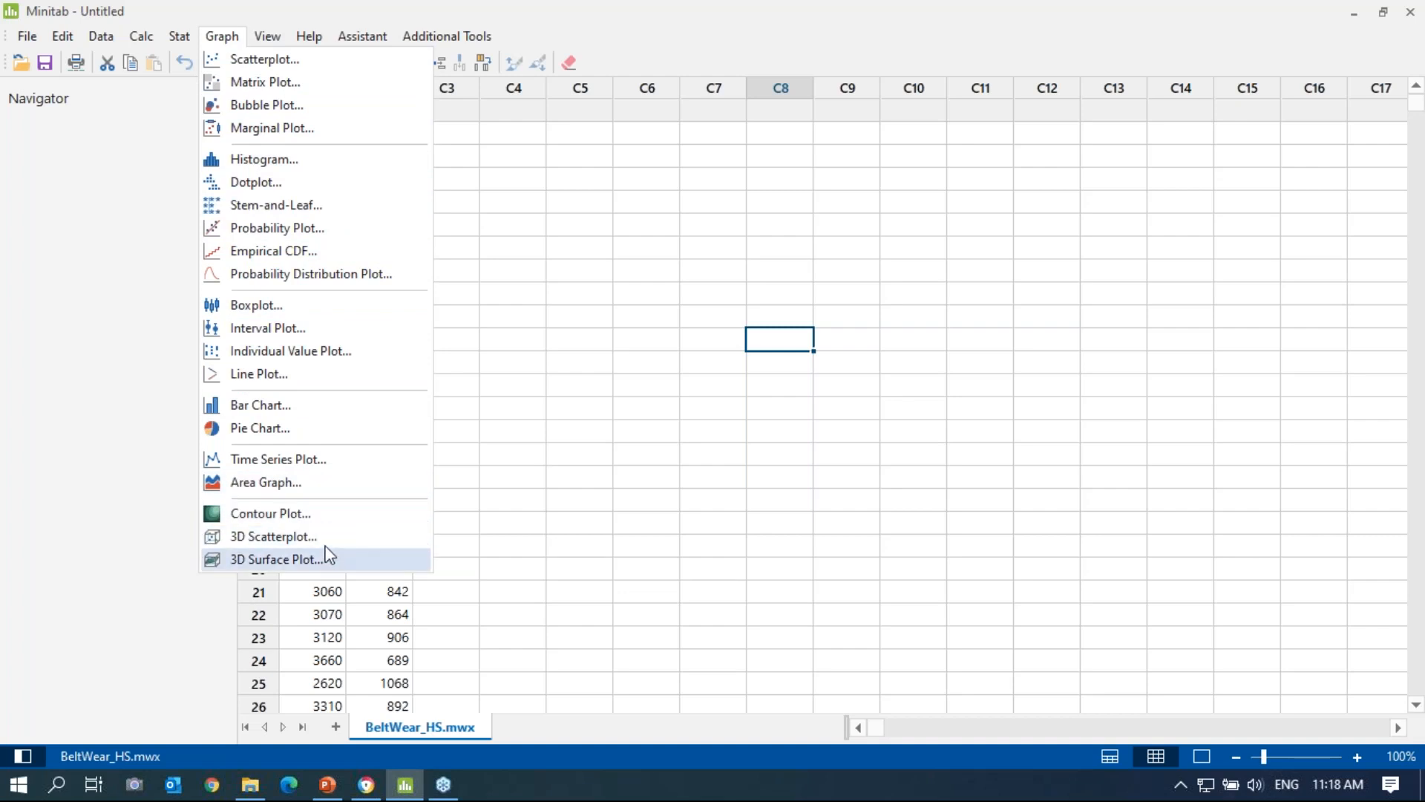
left_click(671, 357)
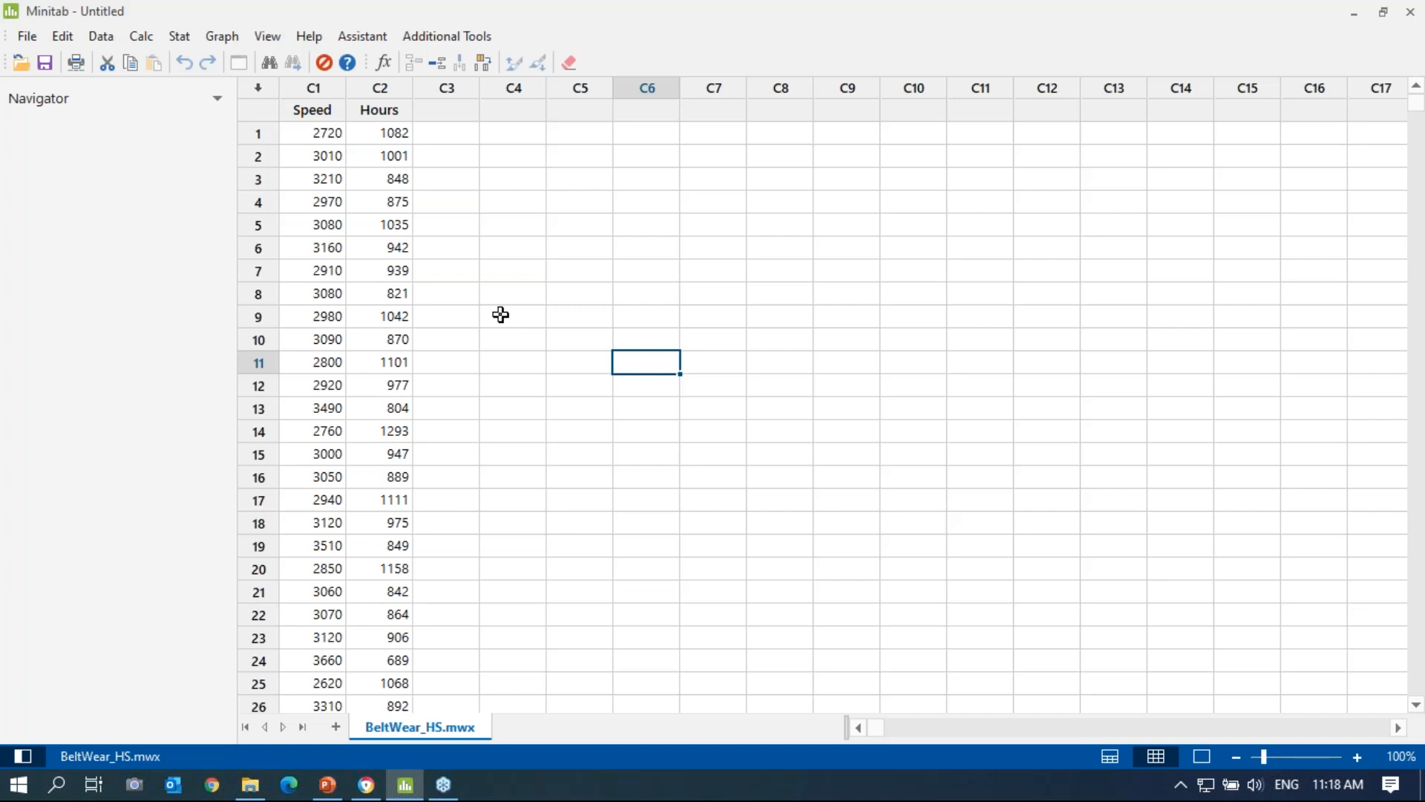
View the program's version and license information and close it again.
left_click(308, 37)
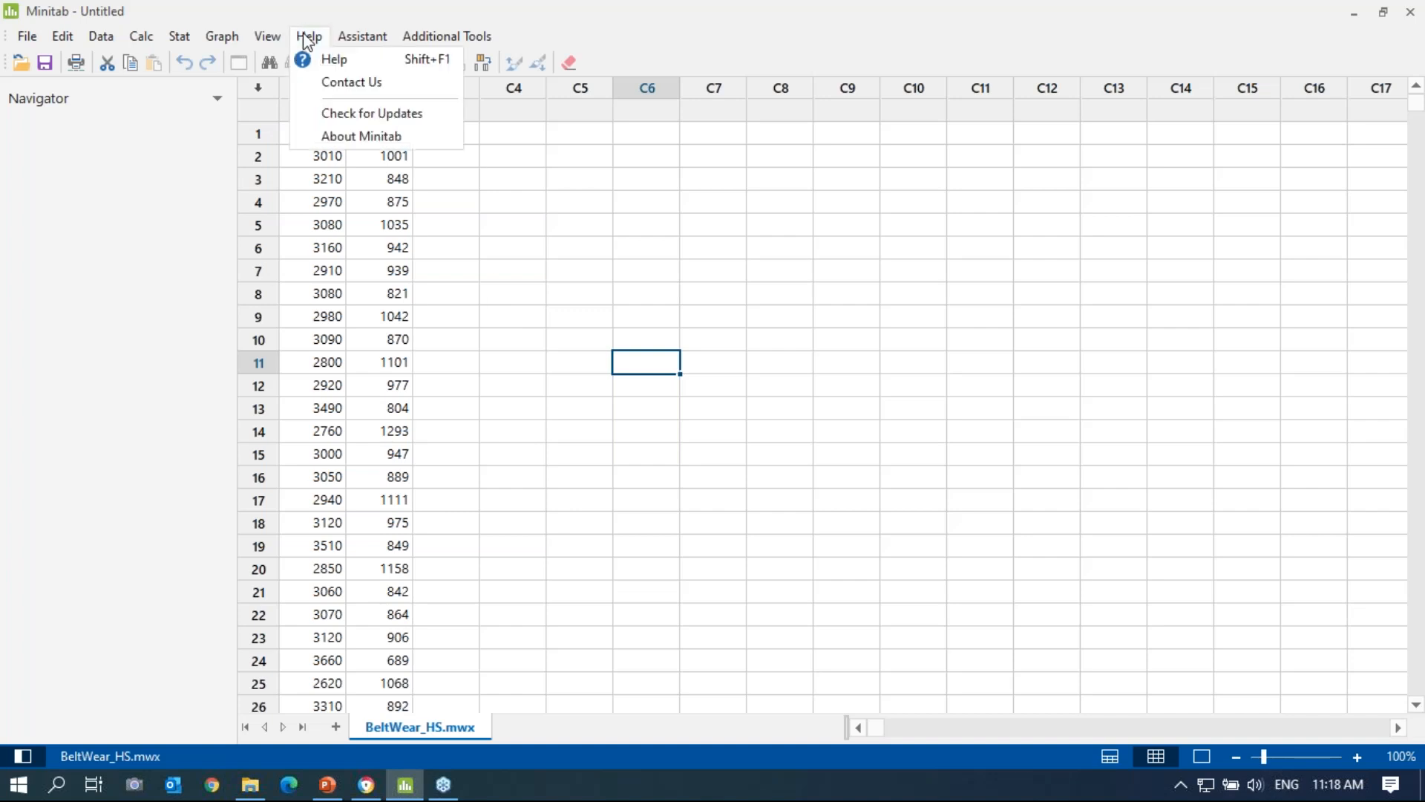
left_click(369, 138)
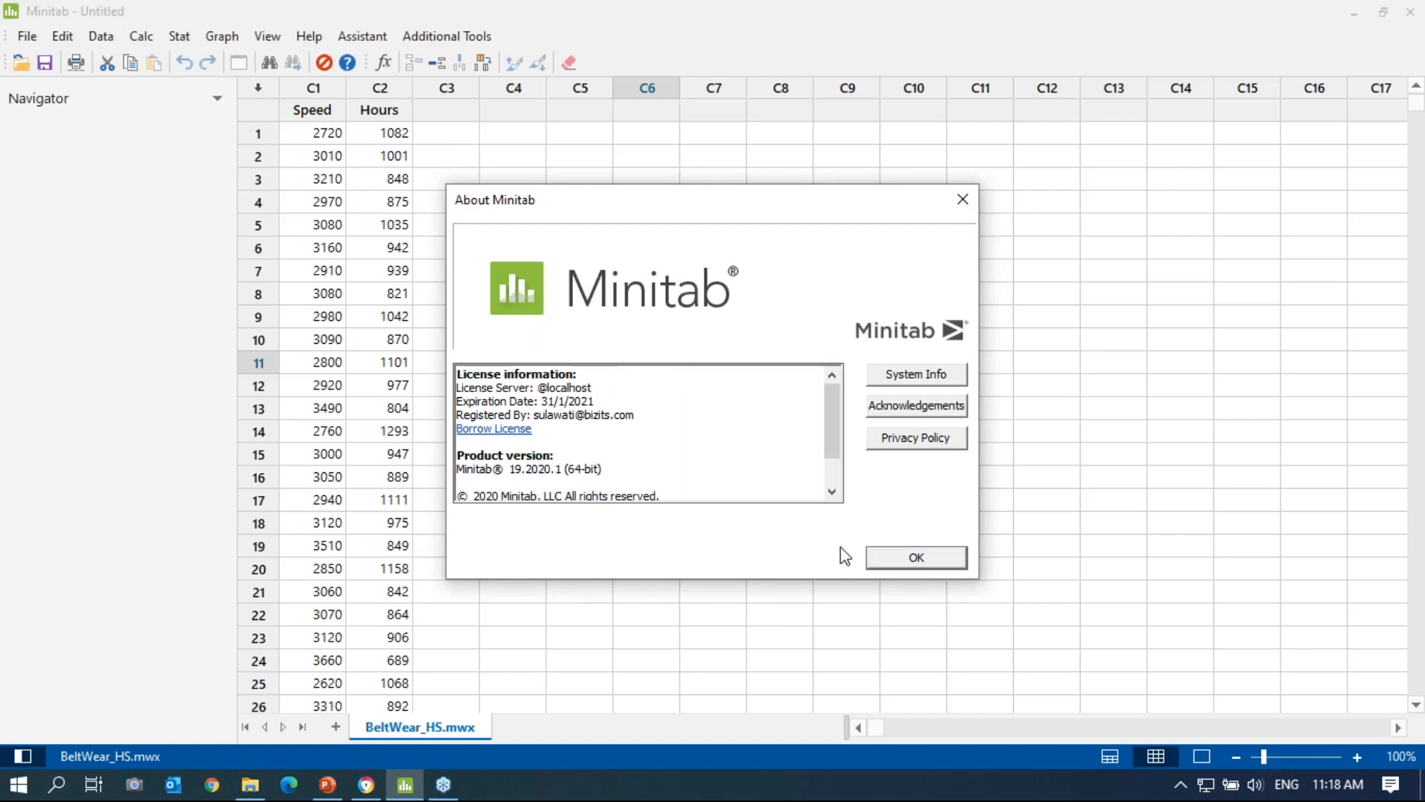
left_click(971, 205)
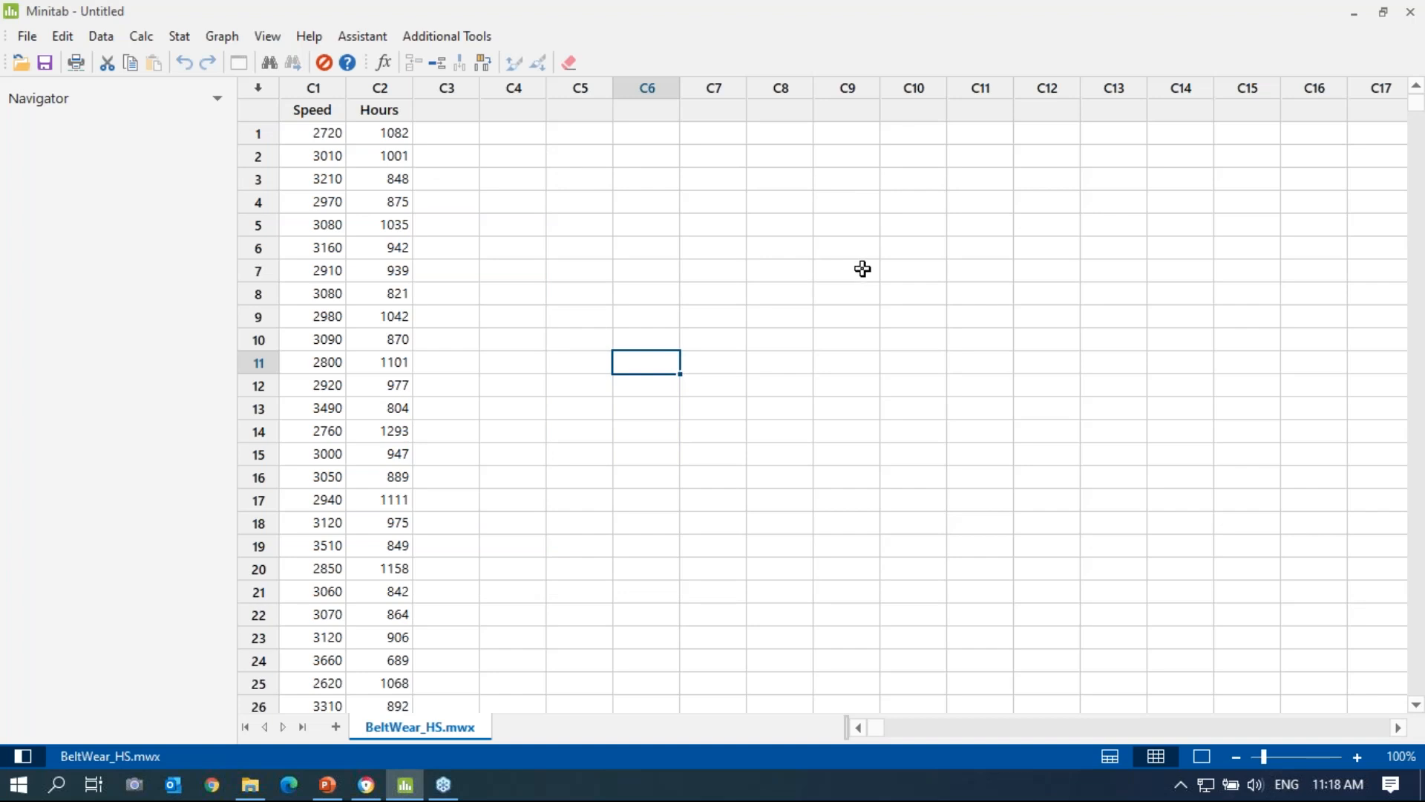
Switch to the PowerPoint presentation, show slide 14 with the Example 1 problem full screen, and end the show.
left_click(327, 784)
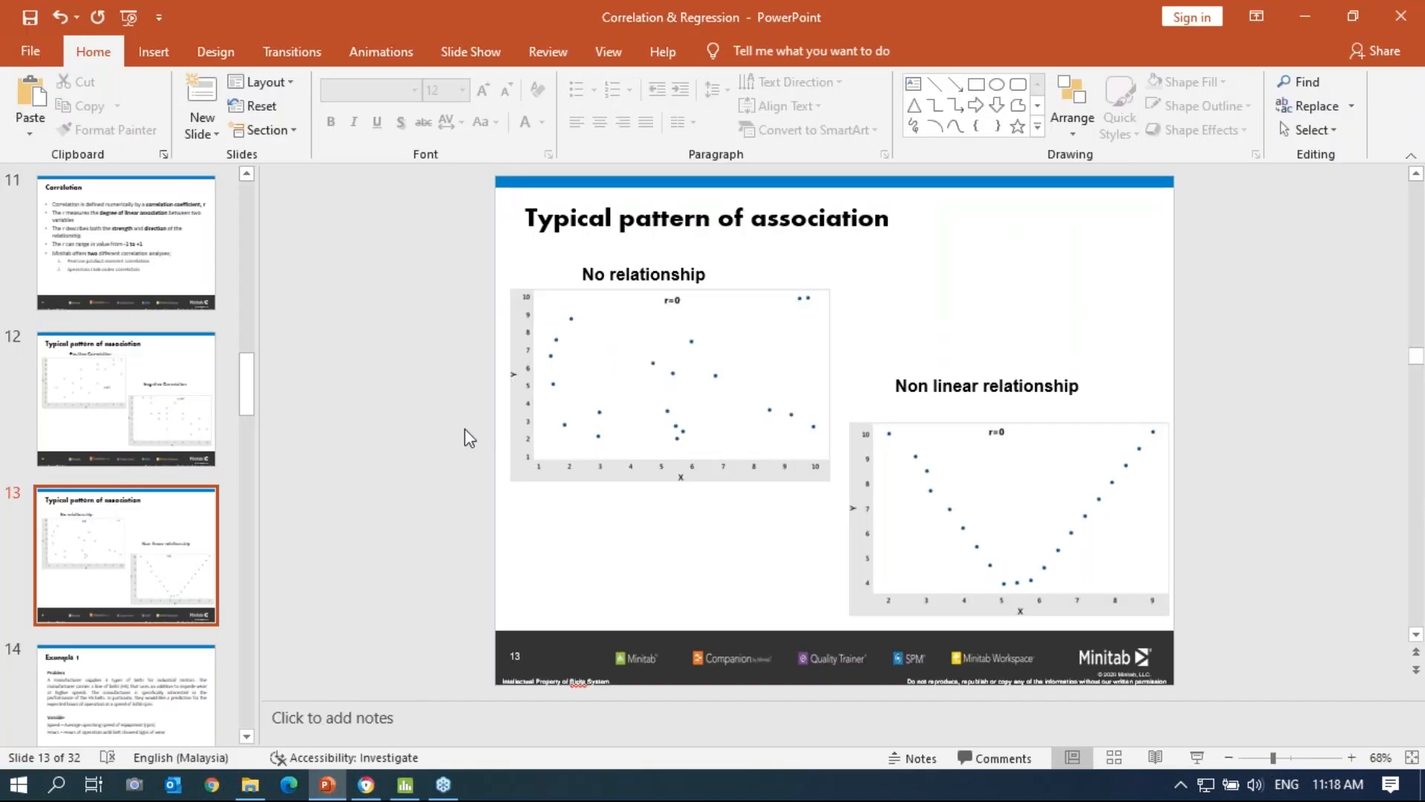
left_click(137, 693)
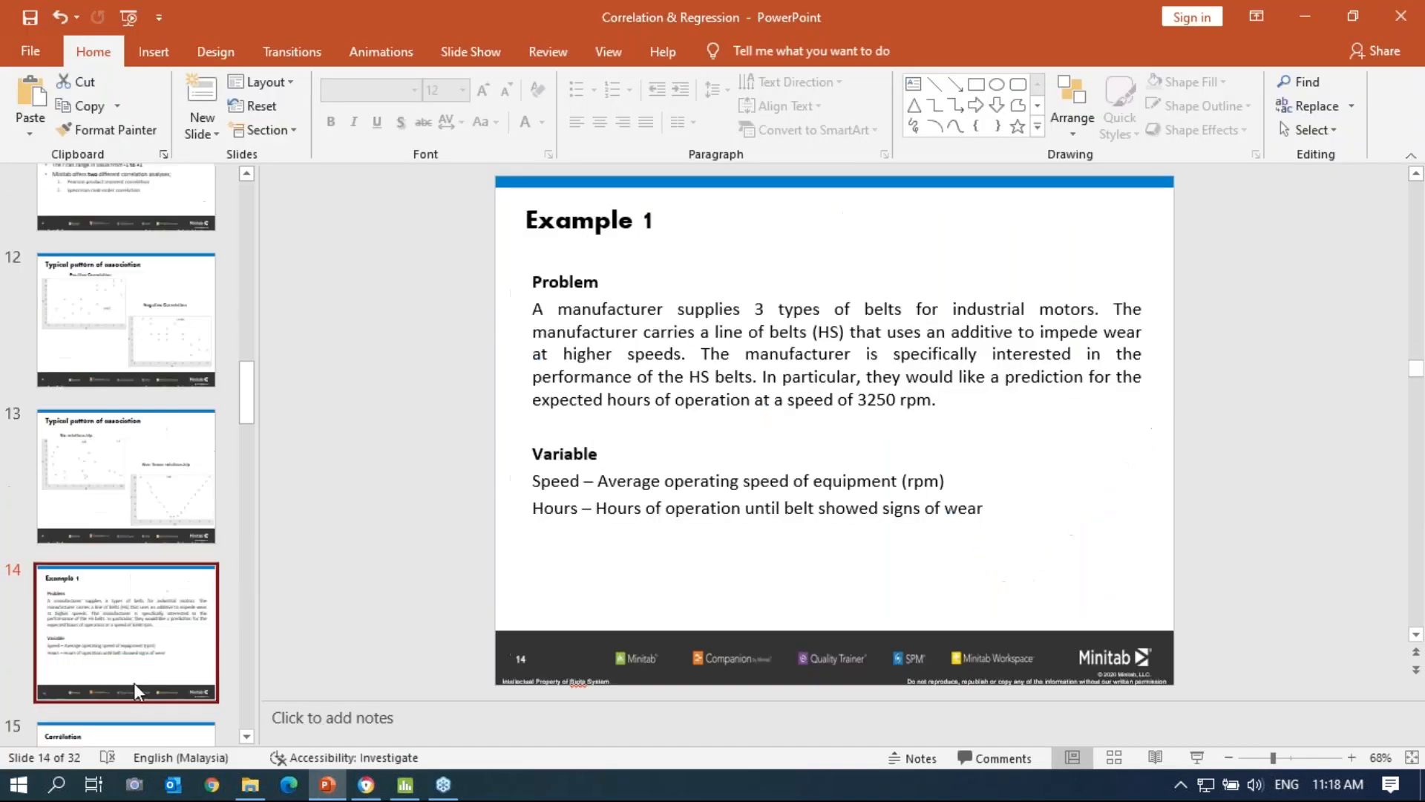
left_click(1197, 757)
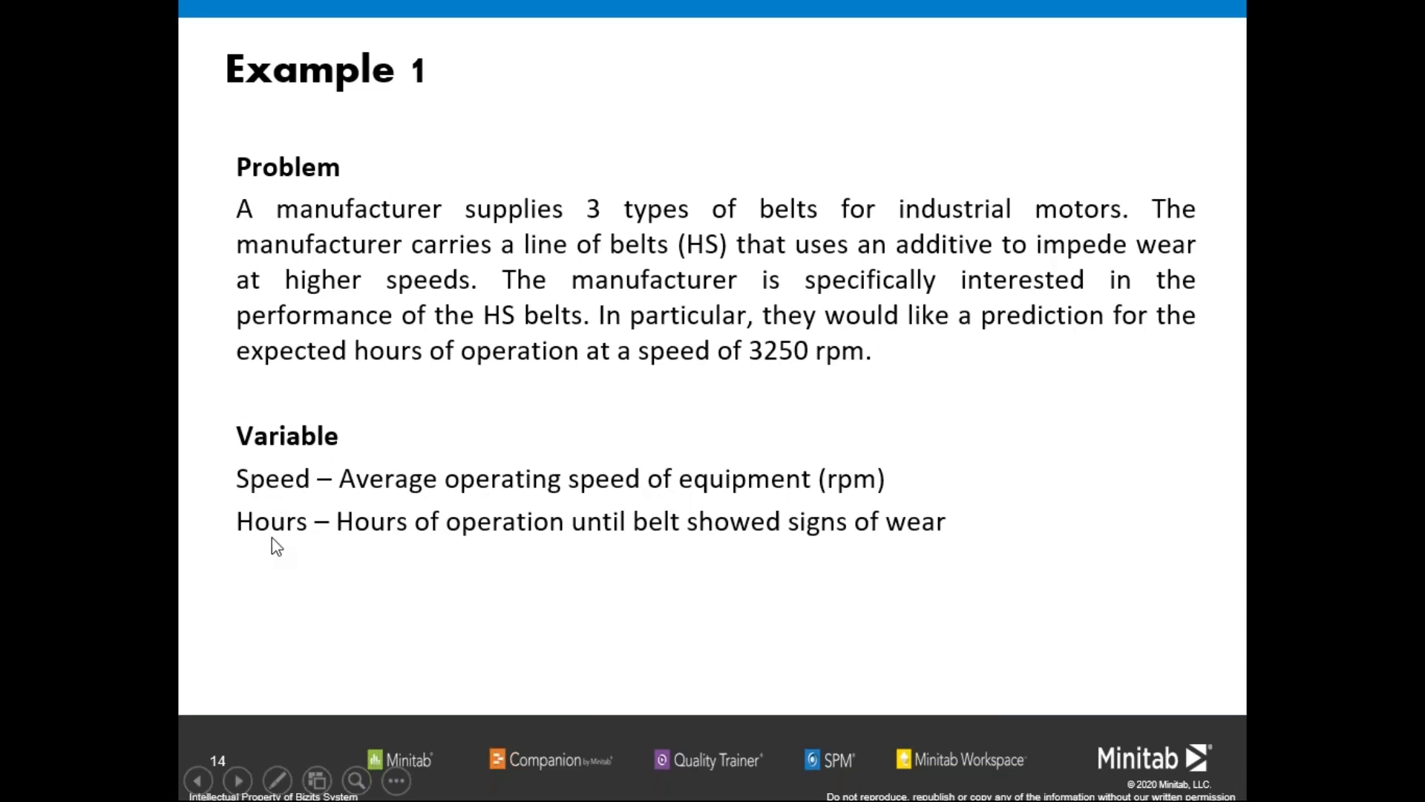
right_click(546, 600)
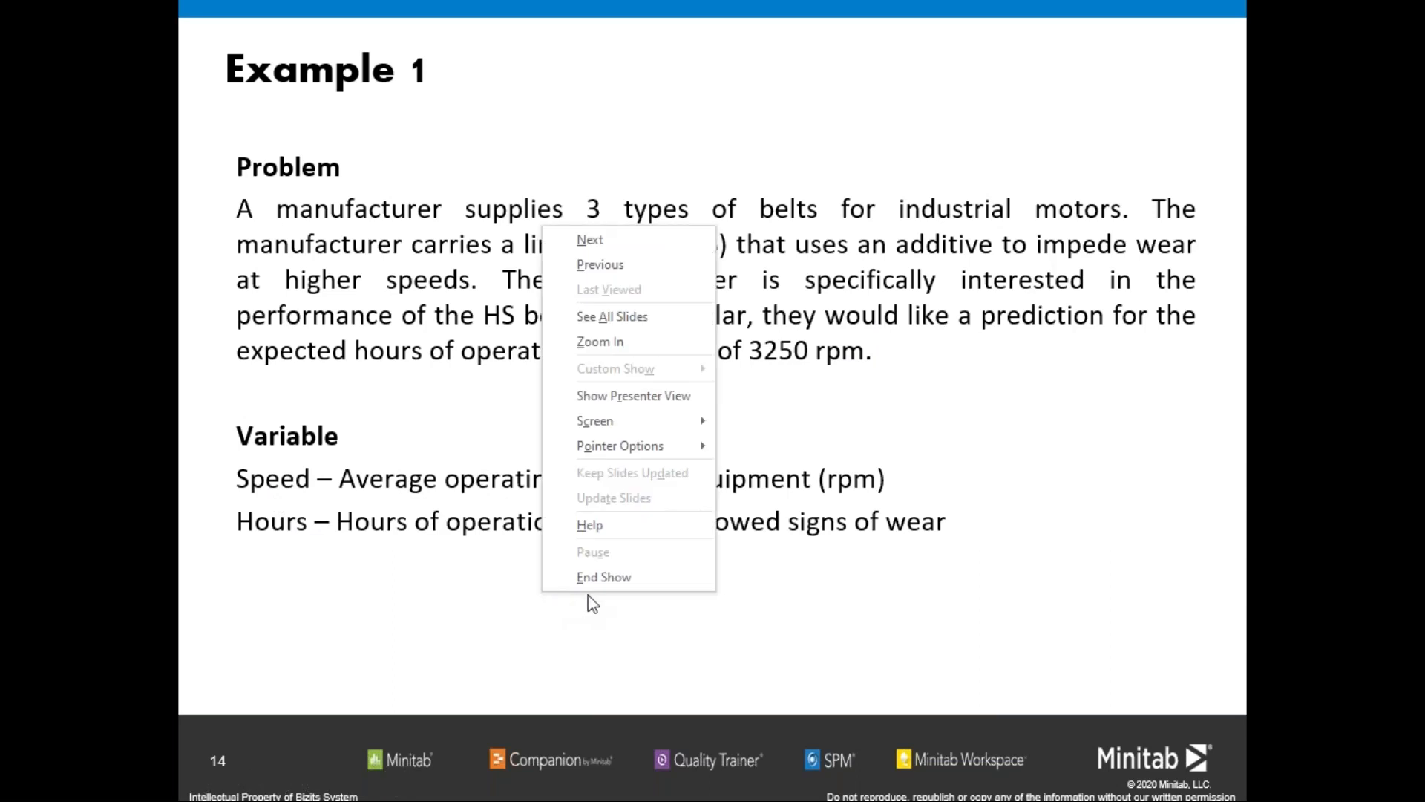
left_click(588, 587)
Switch back to Minitab and enlarge the BeltWear_HS.mwx worksheet to 160%.
left_click(415, 788)
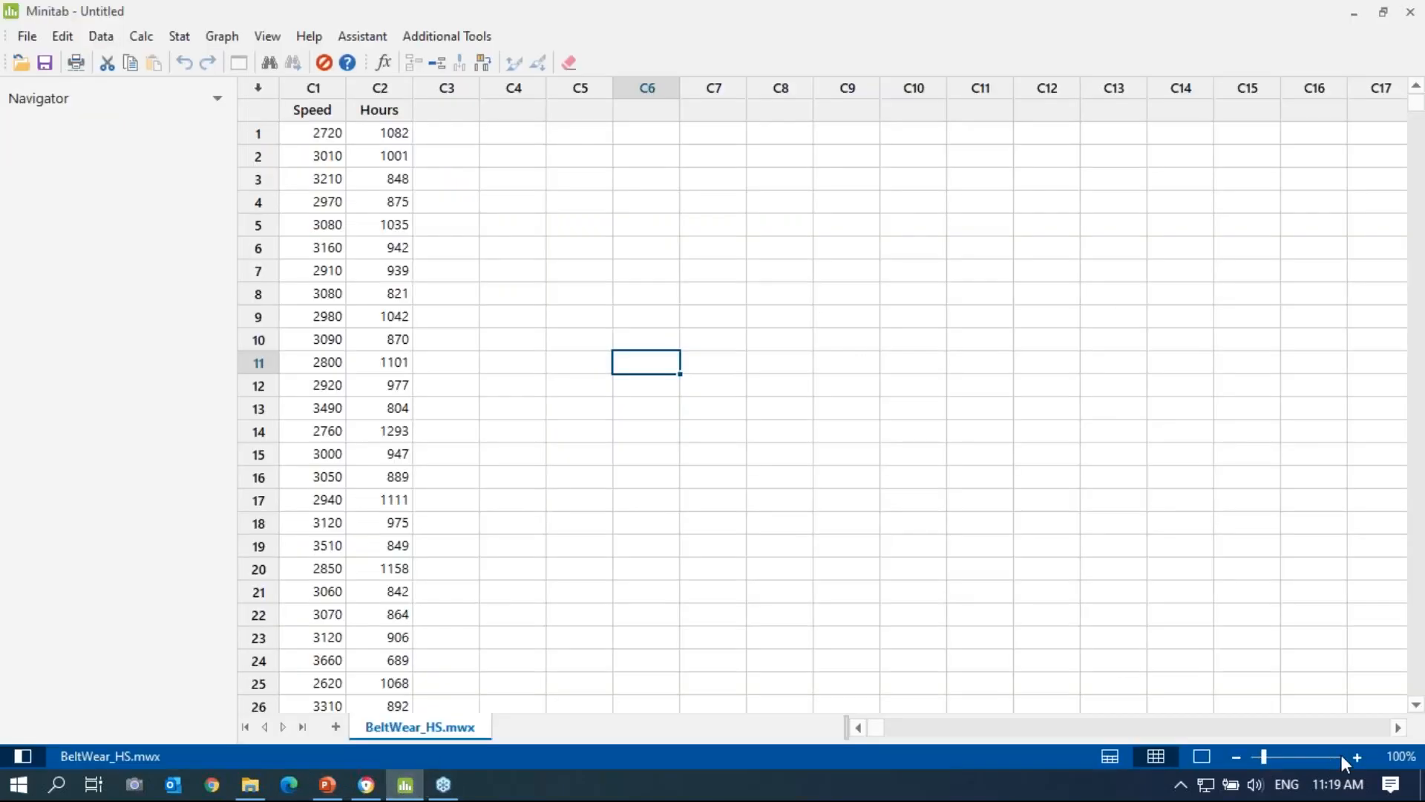
left_click(1352, 750)
left_click(1351, 750)
left_click(1351, 750)
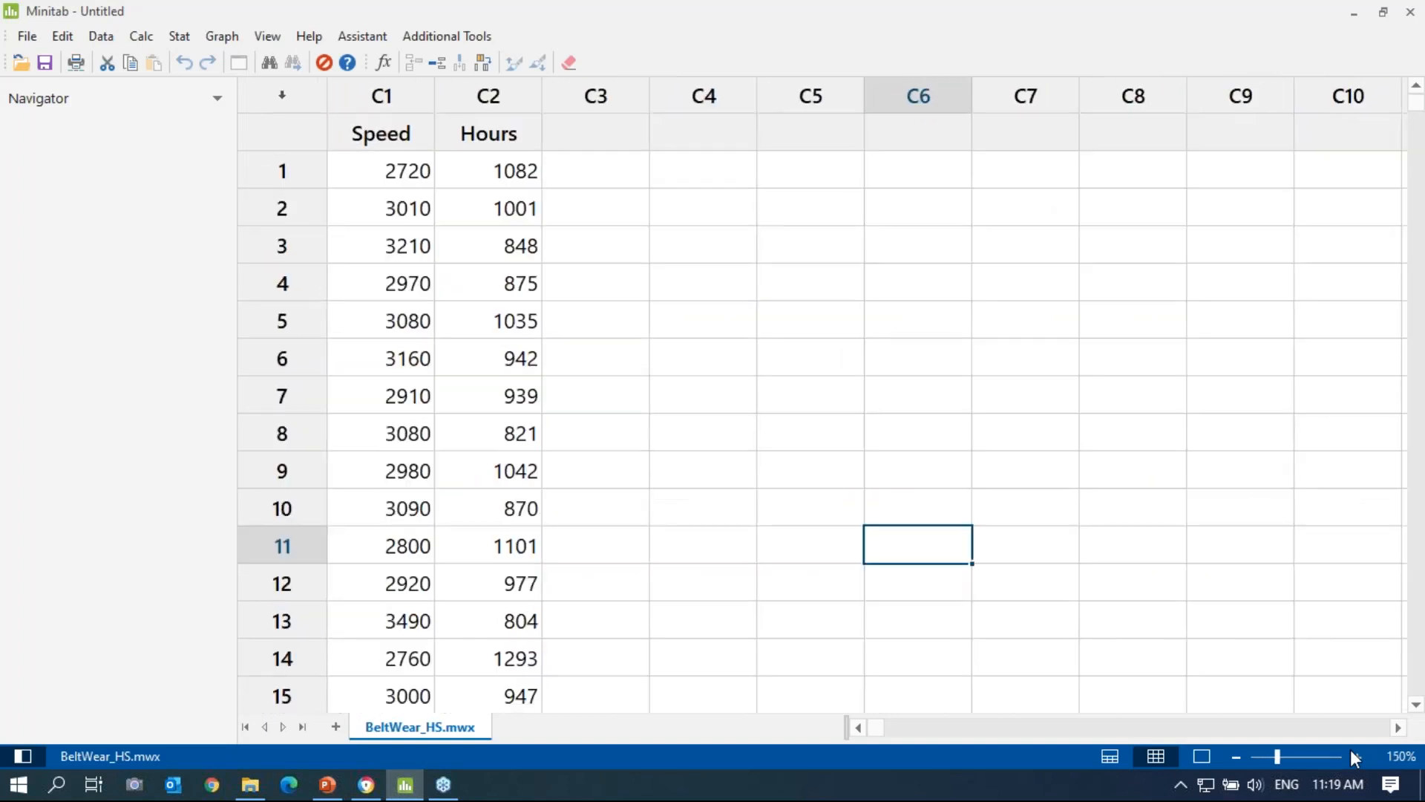
left_click(1351, 750)
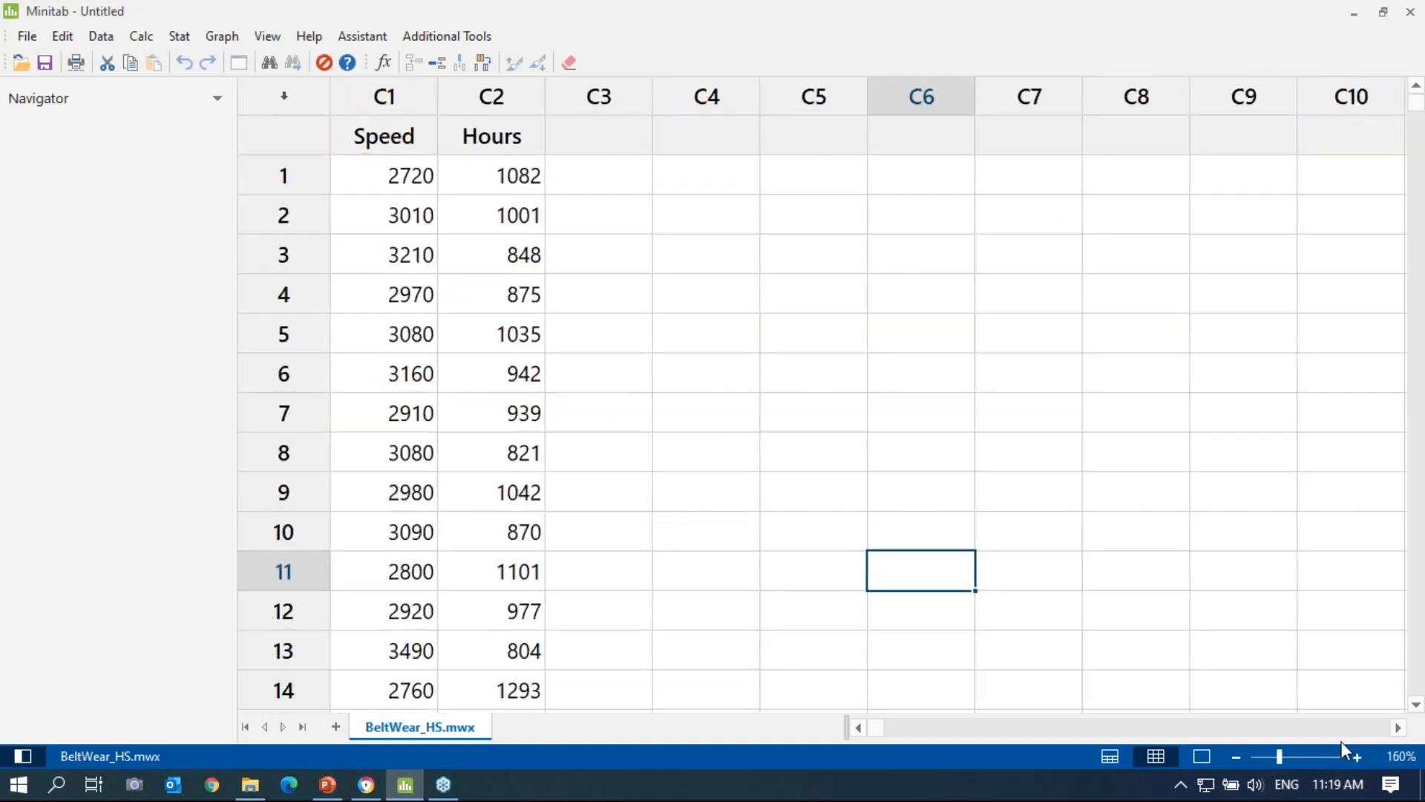
Highlight the Speed and Hours columns in turn, ending with Speed selected.
left_click(380, 94)
left_click(521, 100)
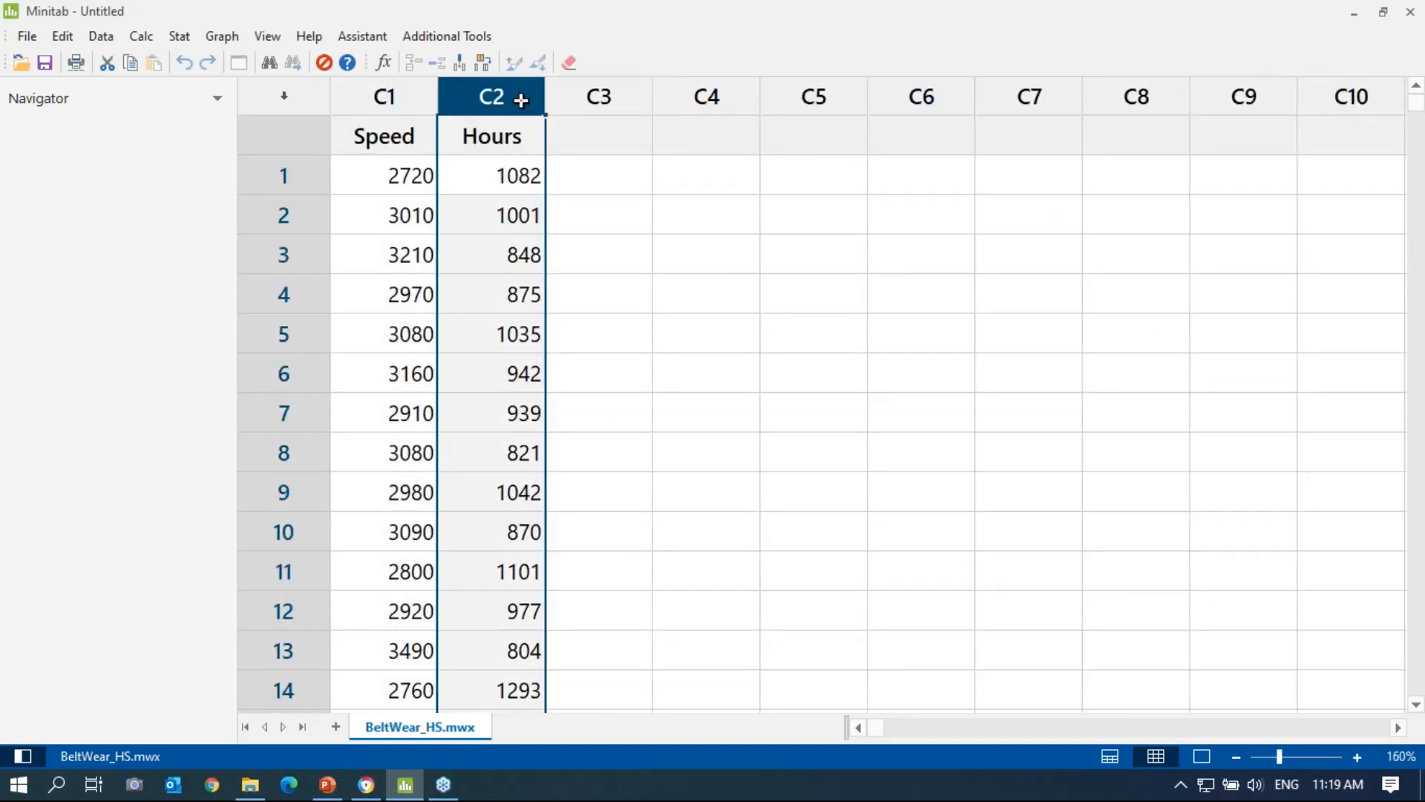
left_click(401, 90)
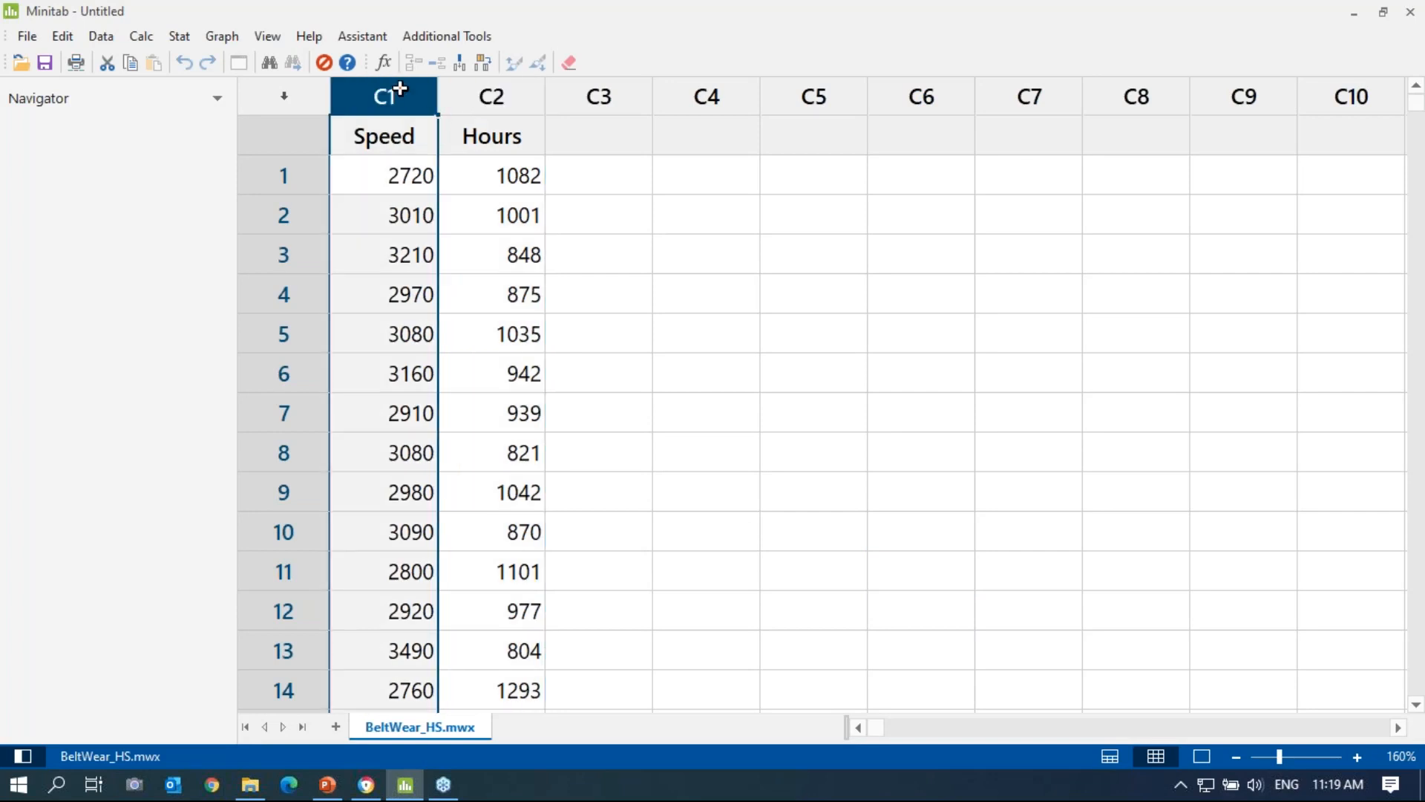
Point out the Hours and Speed columns alternately in the worksheet, ending with Hours selected.
left_click(525, 92)
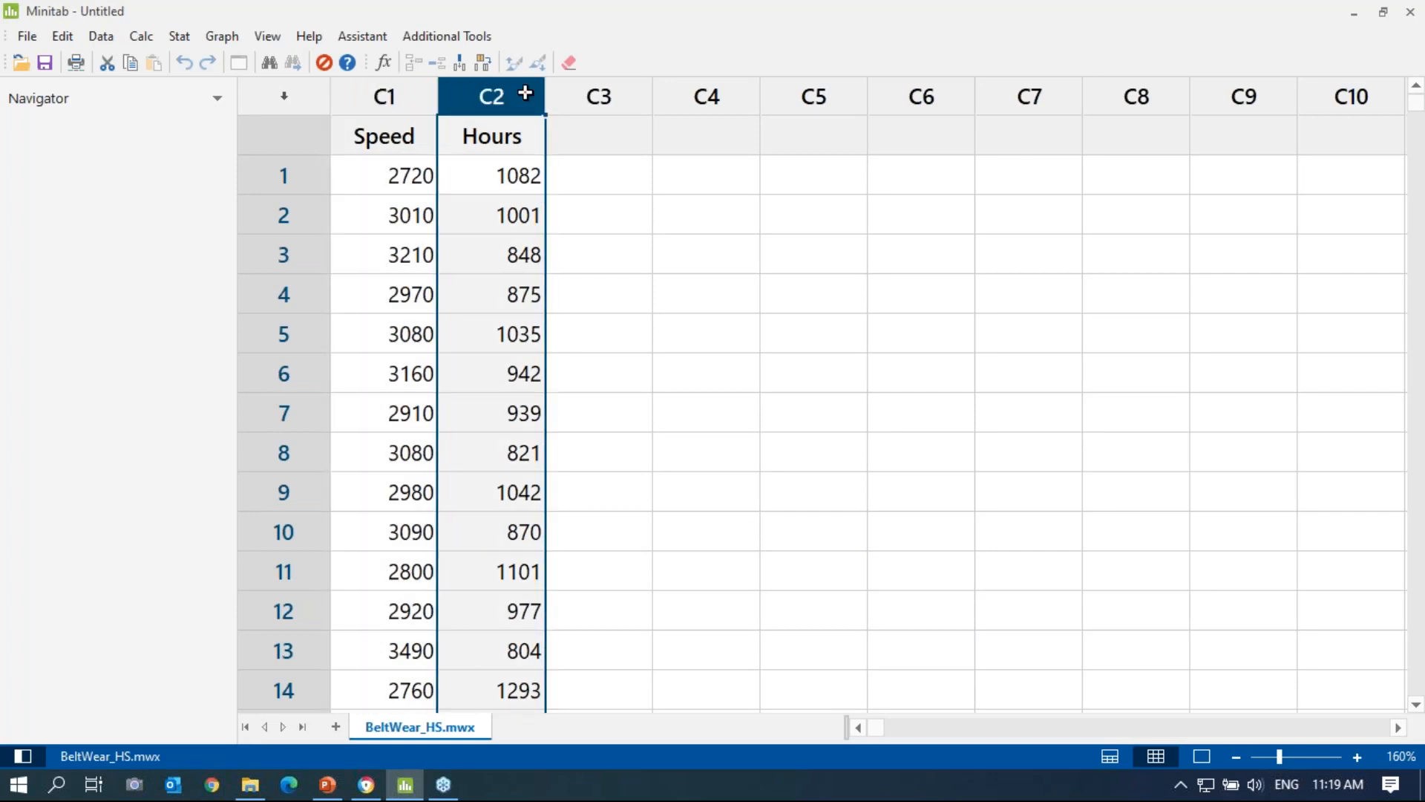
left_click(368, 96)
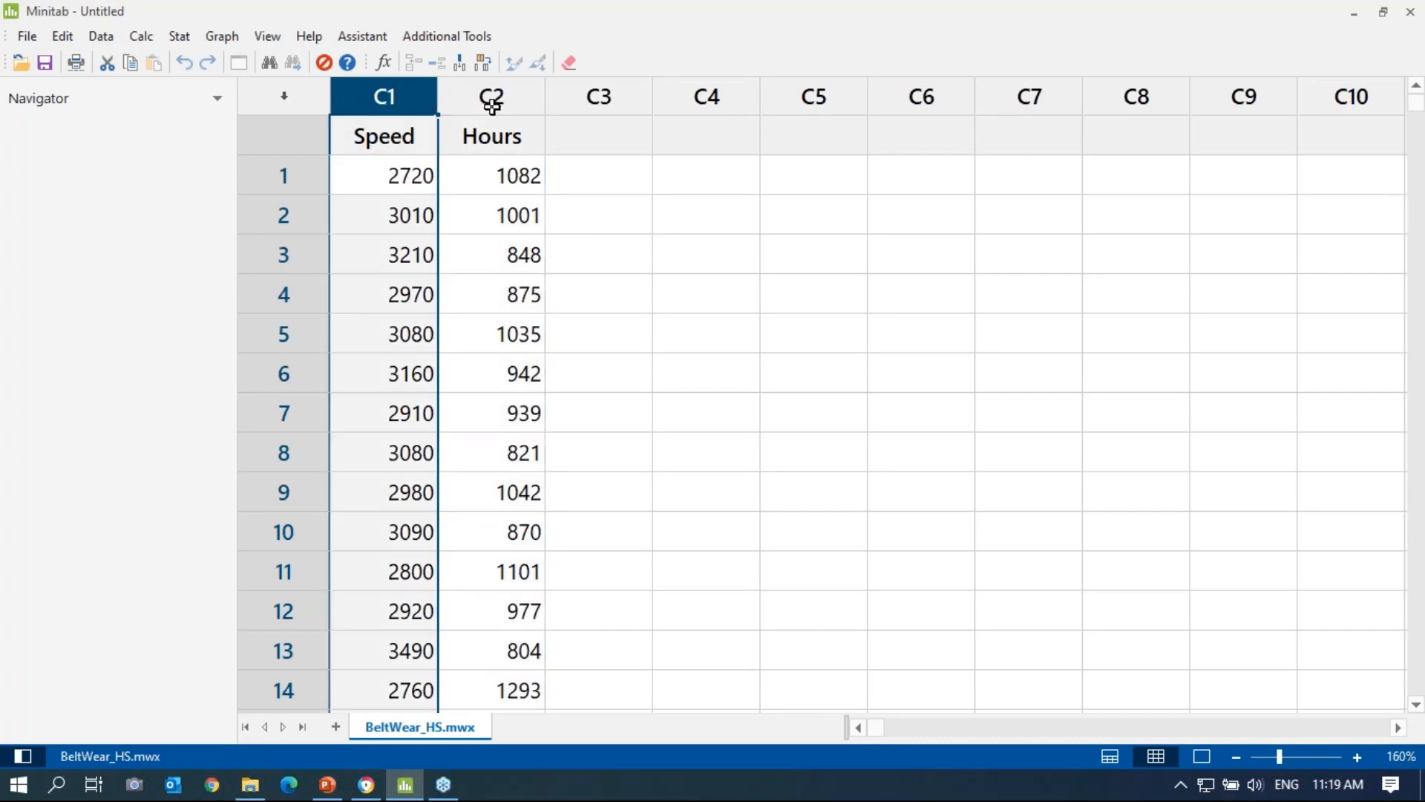
left_click(523, 93)
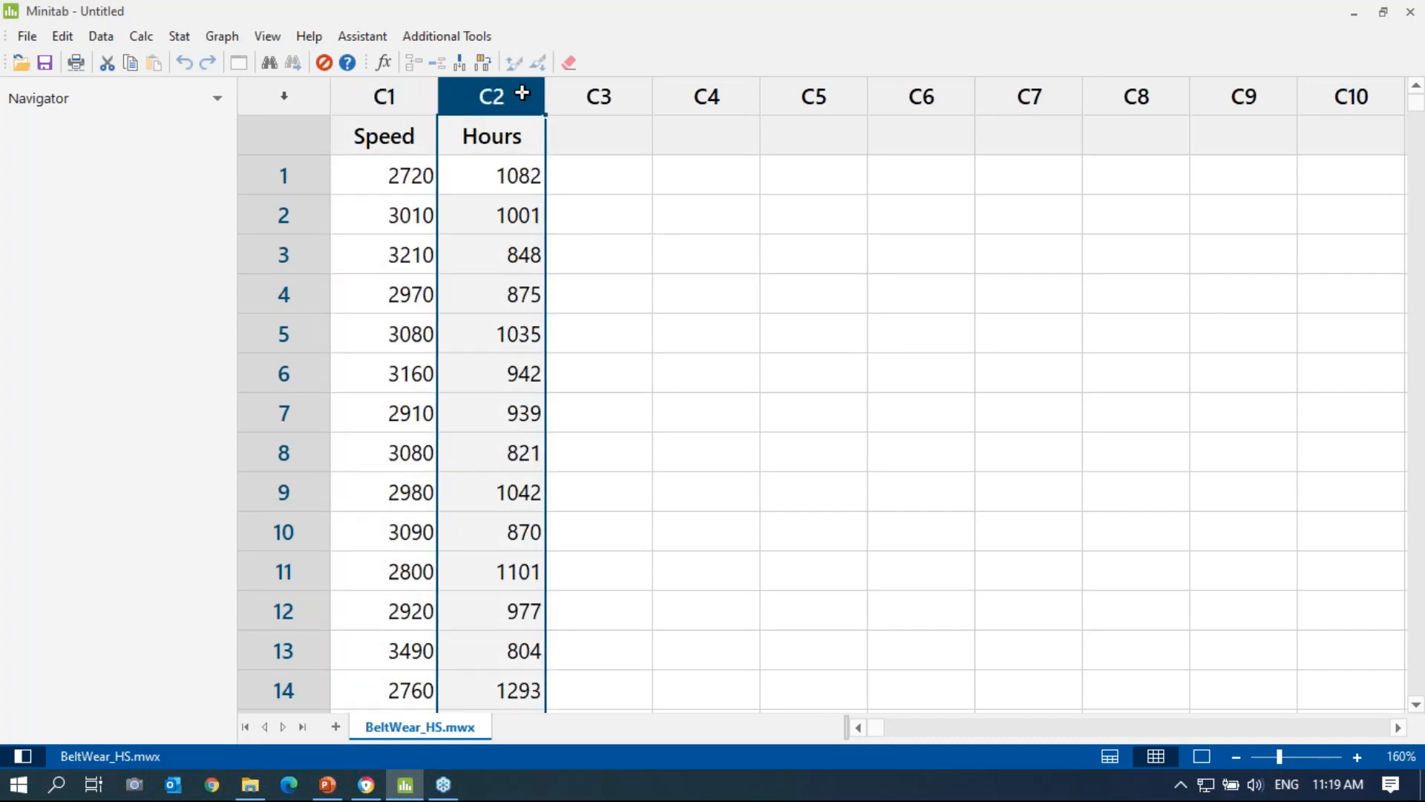
left_click(405, 99)
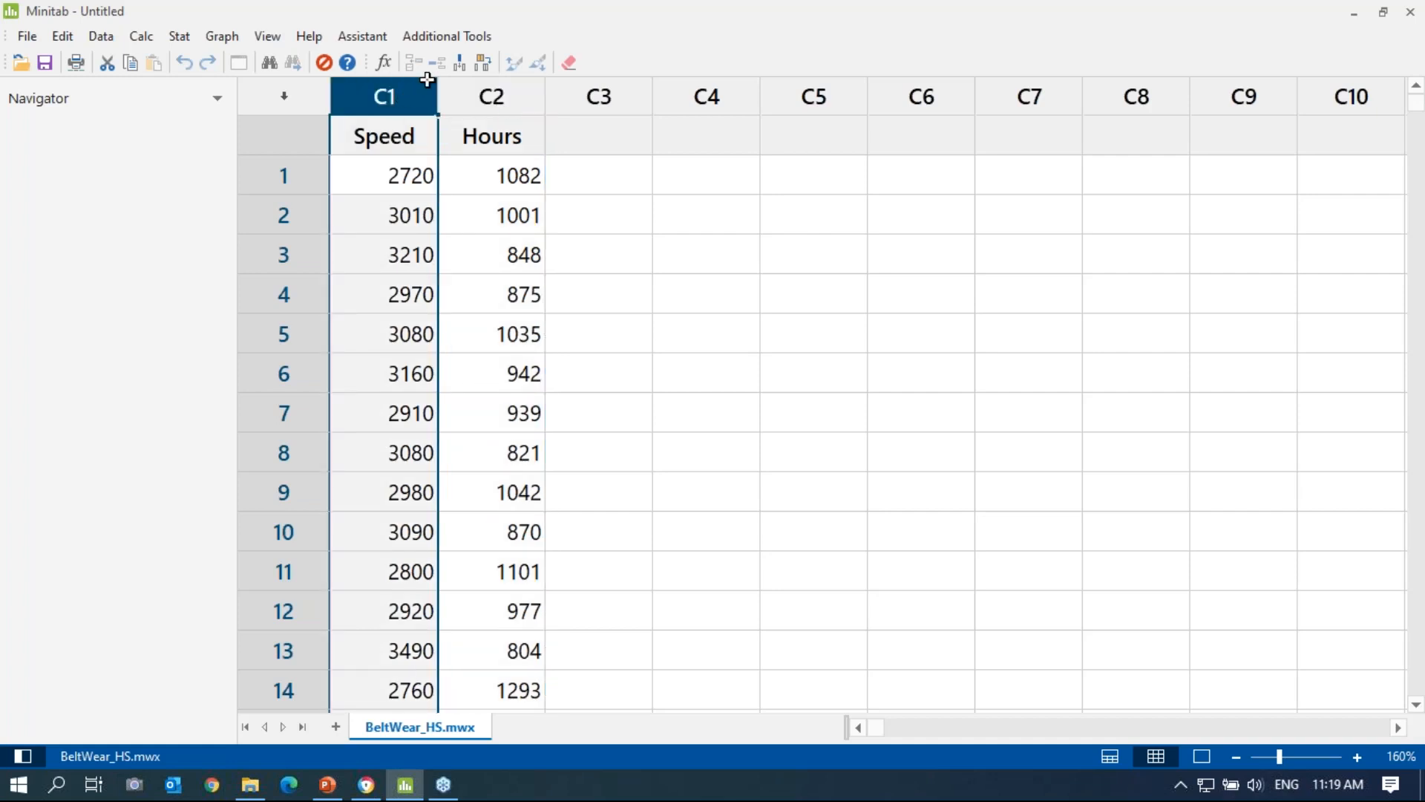
left_click(497, 97)
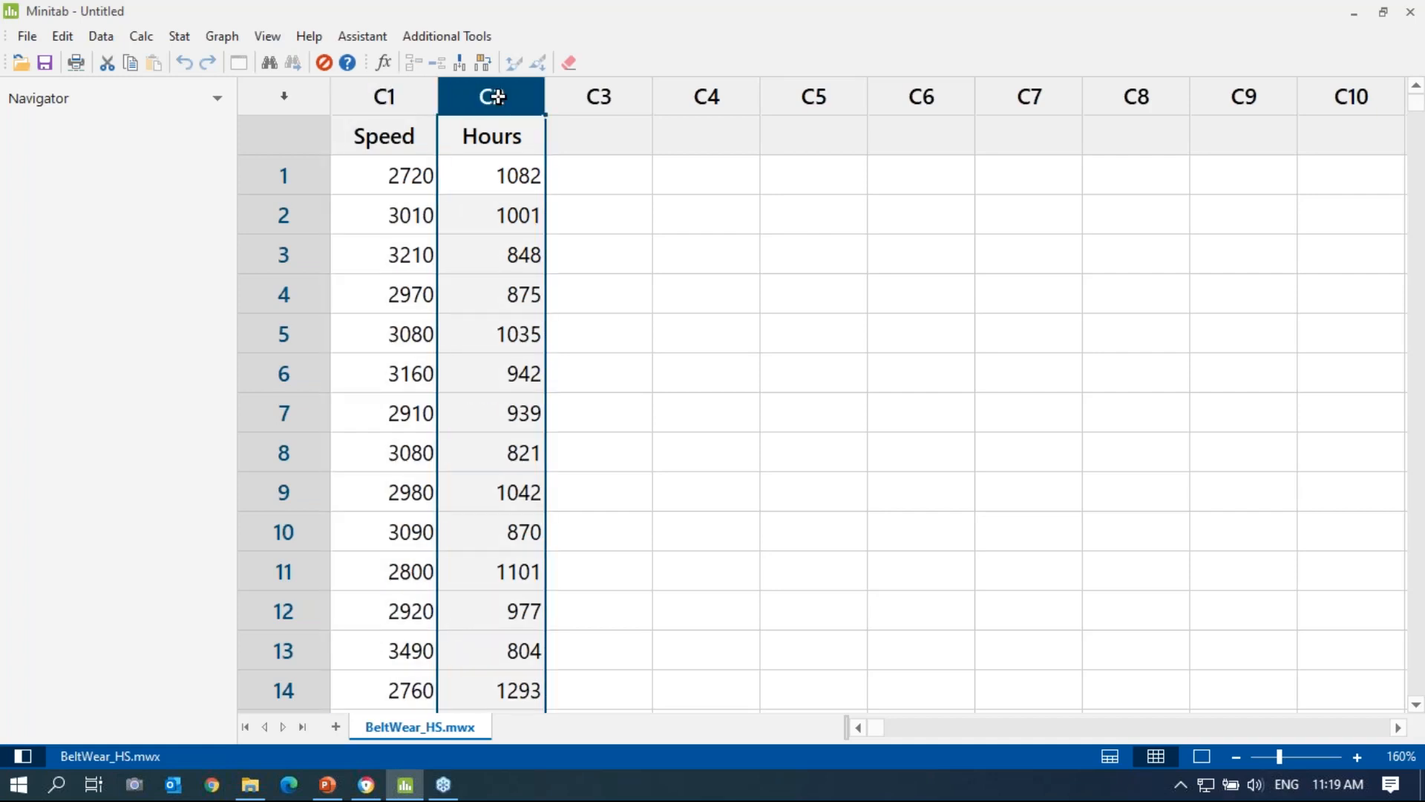
left_click(381, 94)
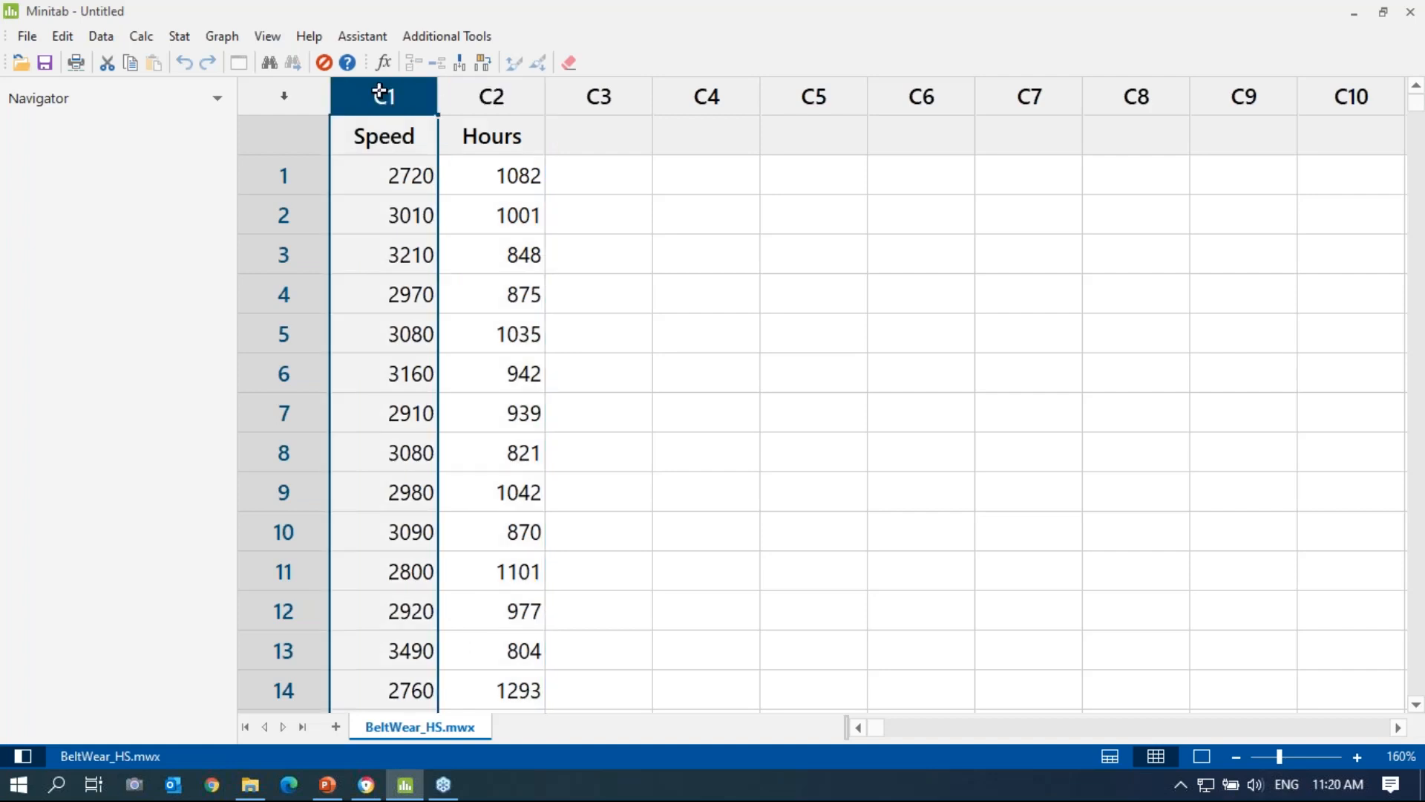
left_click(526, 94)
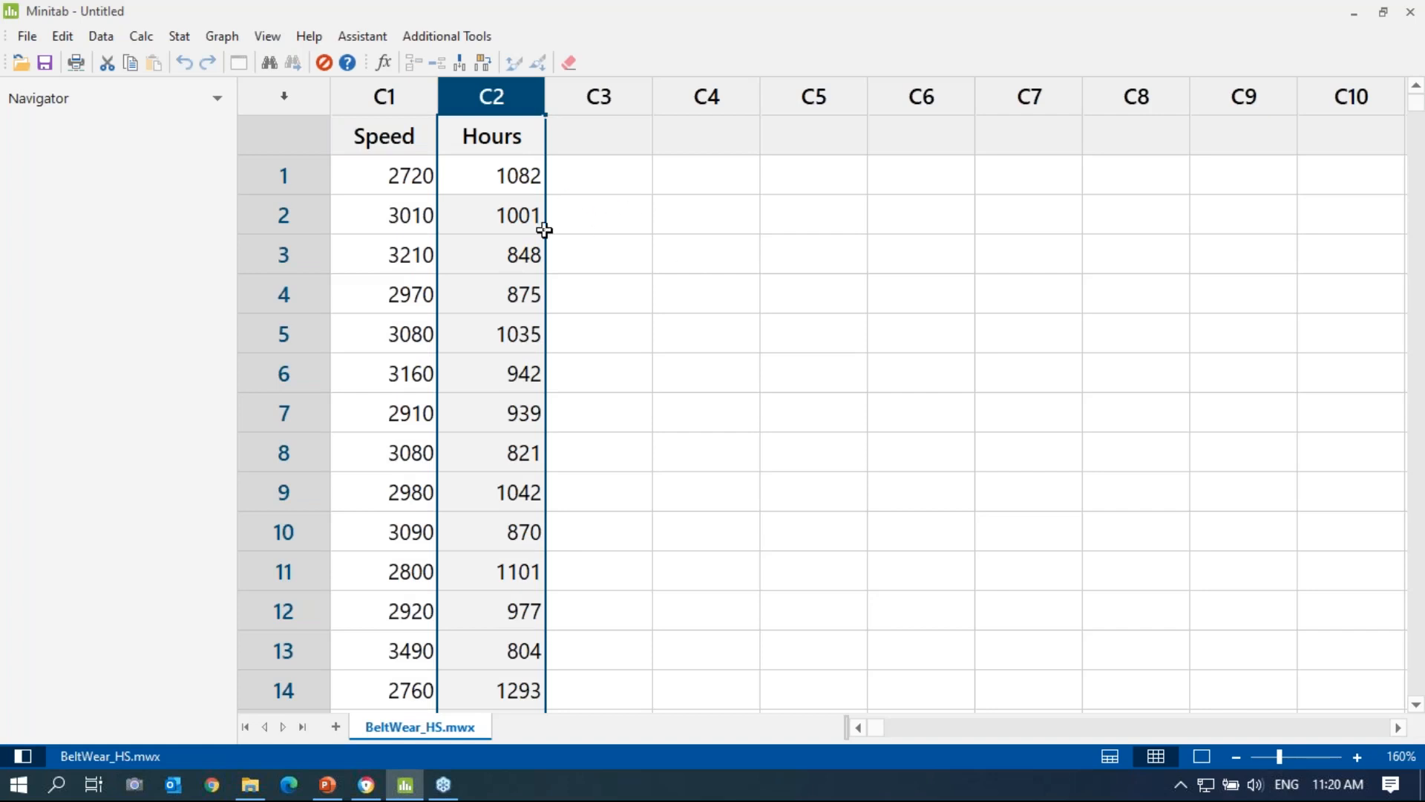
Start a Correlation analysis from the basic statistics and enter Speed and Hours as its variables.
left_click(179, 37)
mouse_move(195, 64)
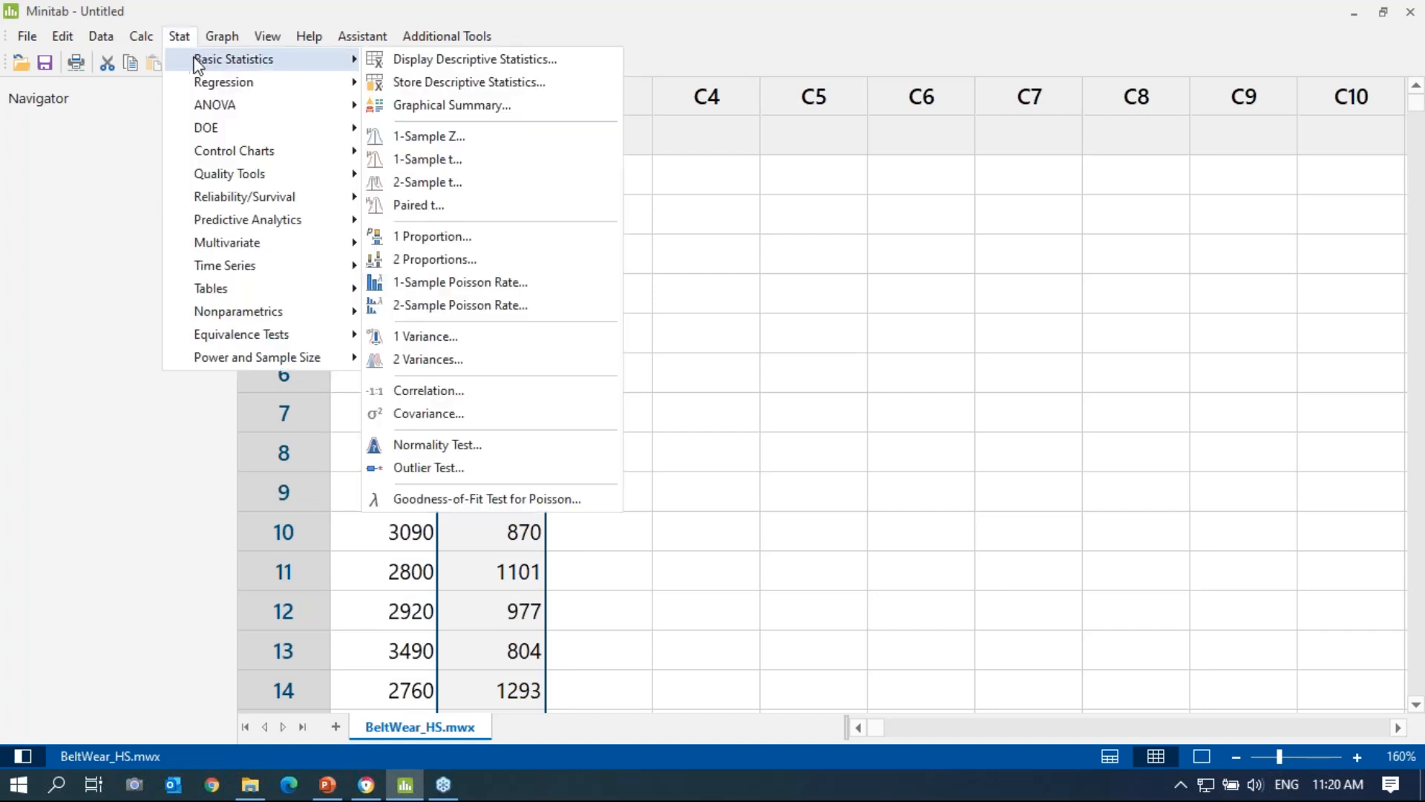
left_click(466, 392)
double_click(501, 249)
double_click(496, 265)
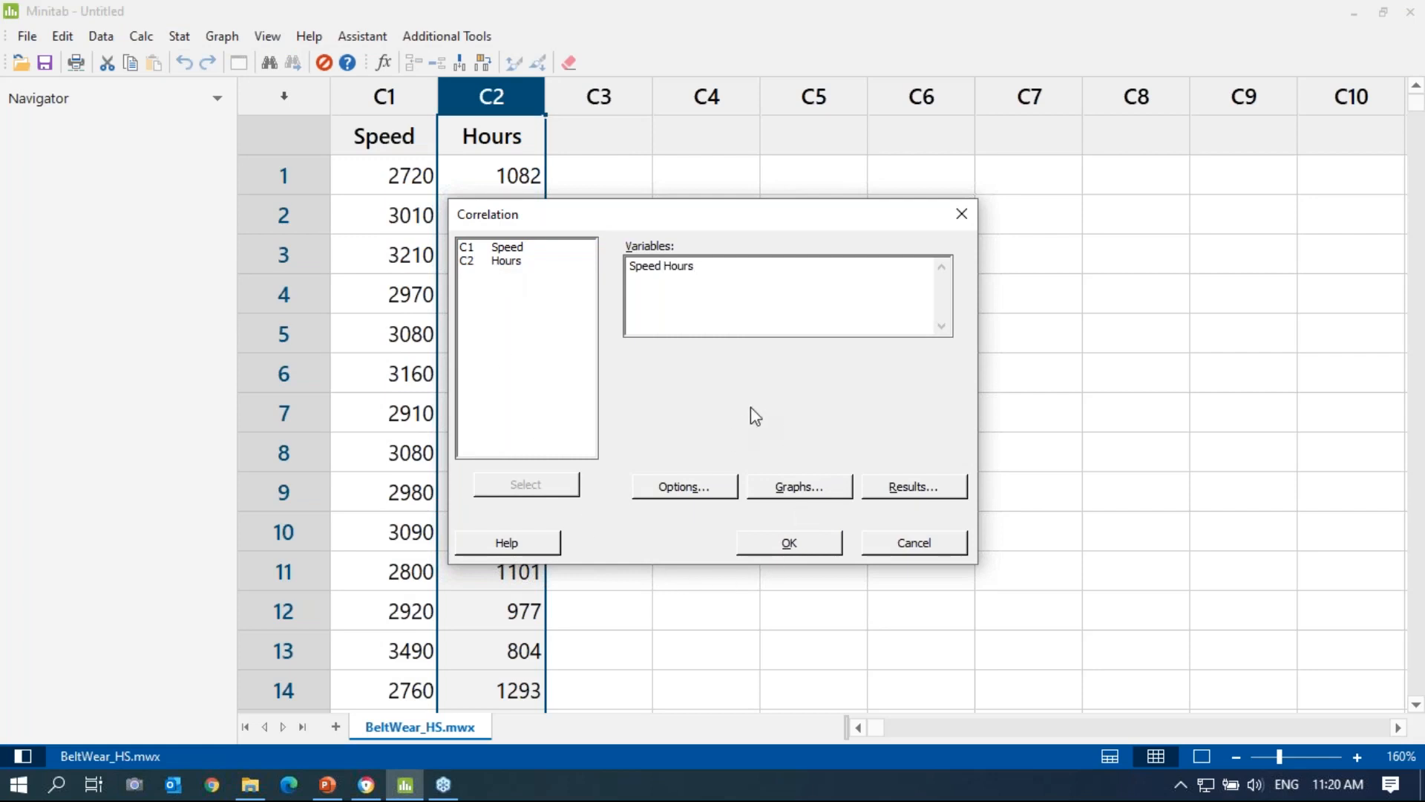
Set the correlation graphs to a matrix plot showing Correlations and intervals with the Lower left display.
left_click(811, 491)
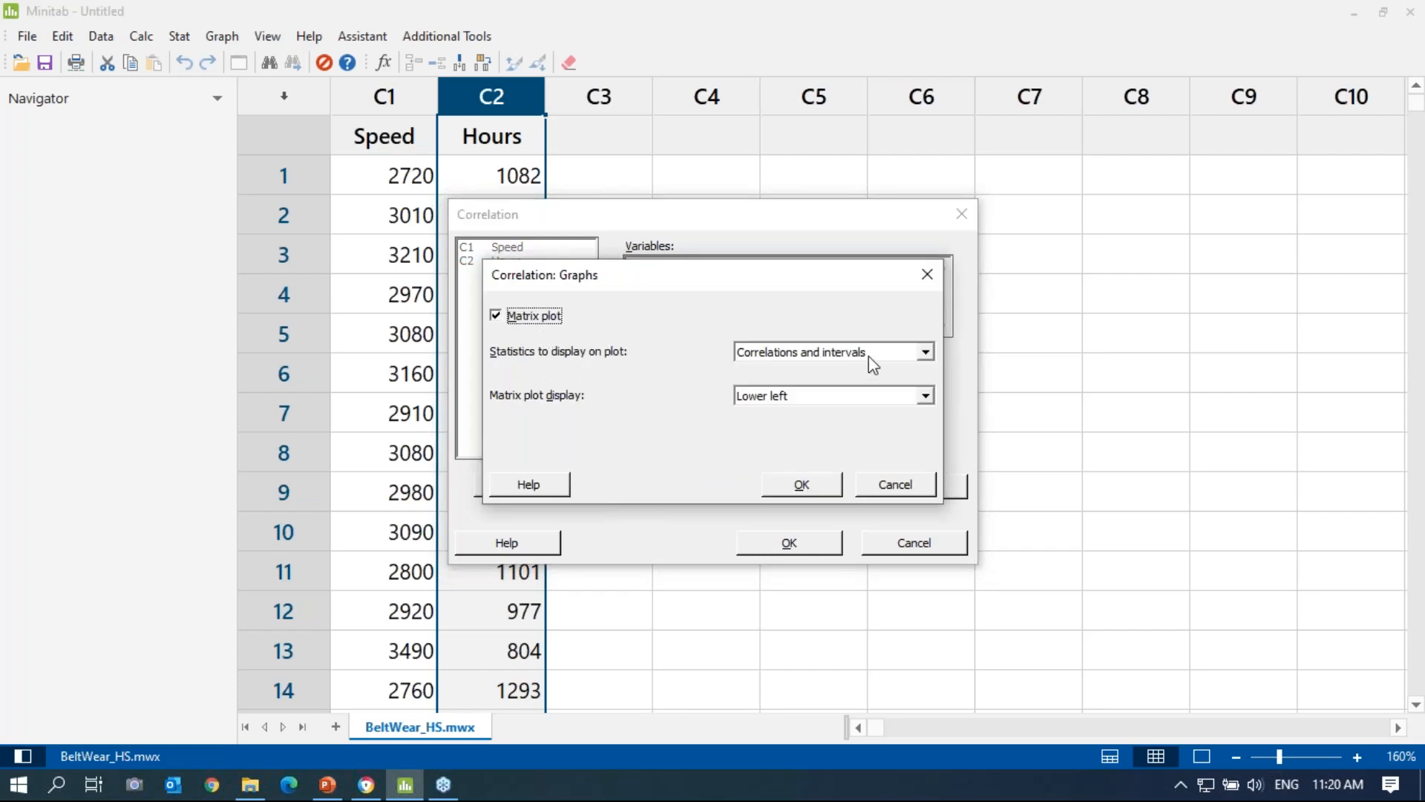
left_click(926, 352)
left_click(930, 353)
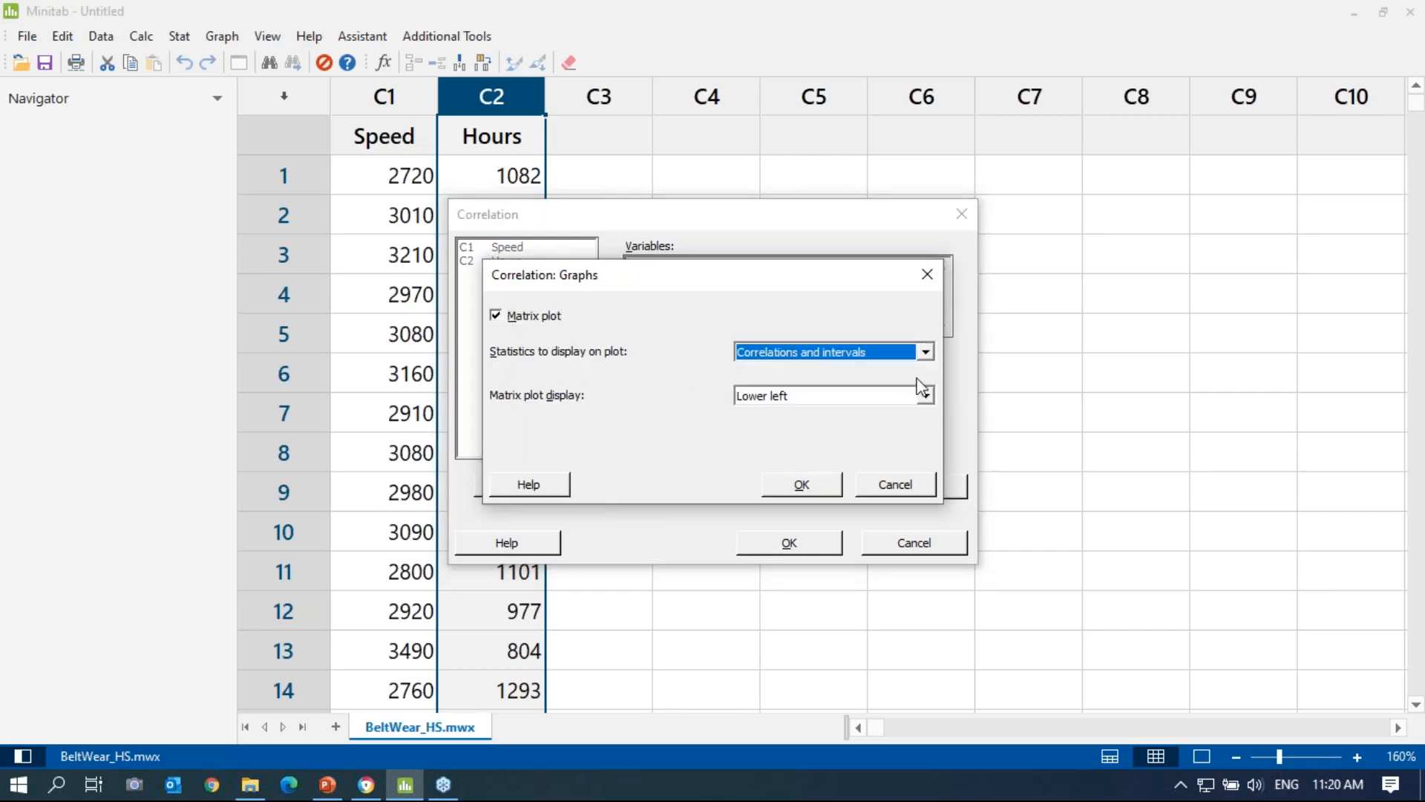
left_click(925, 396)
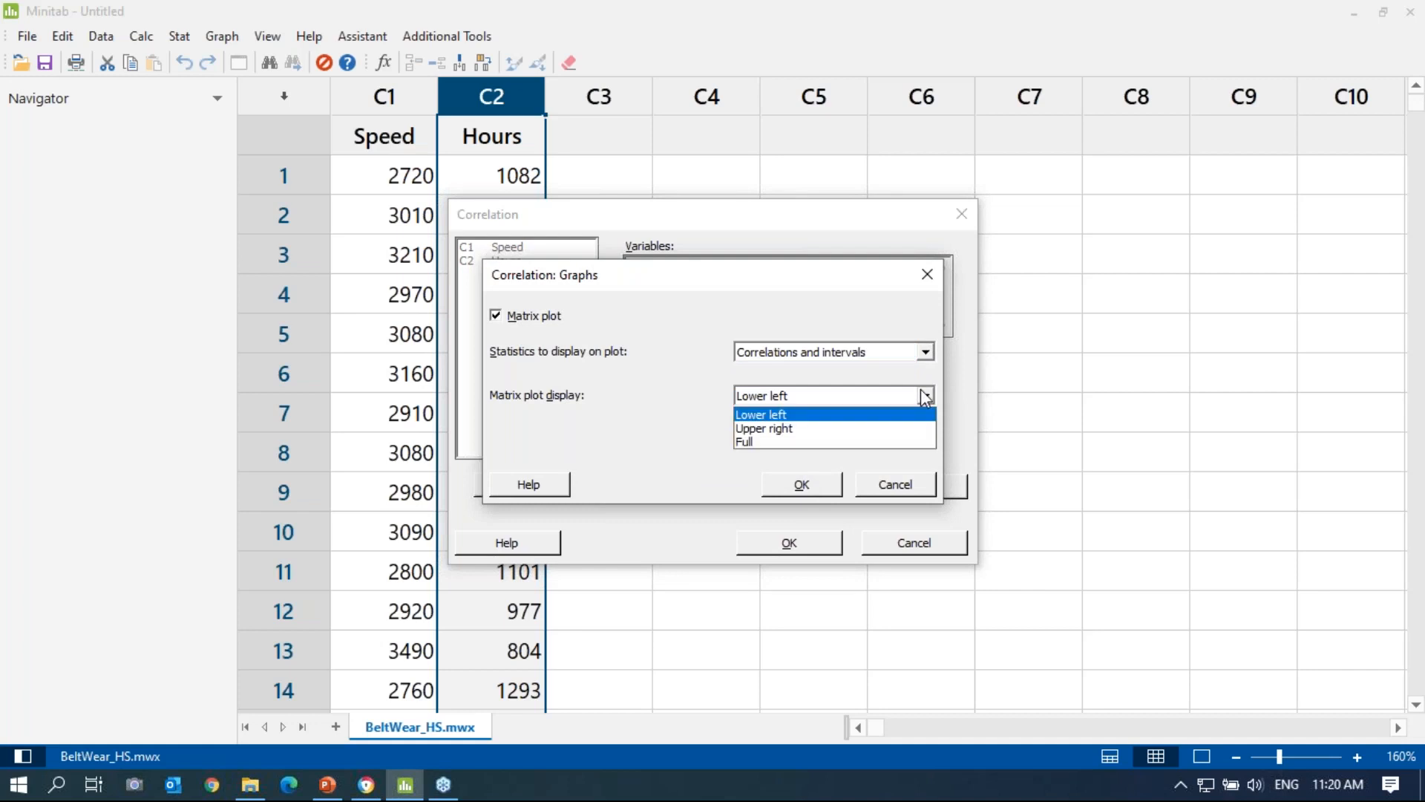
left_click(882, 422)
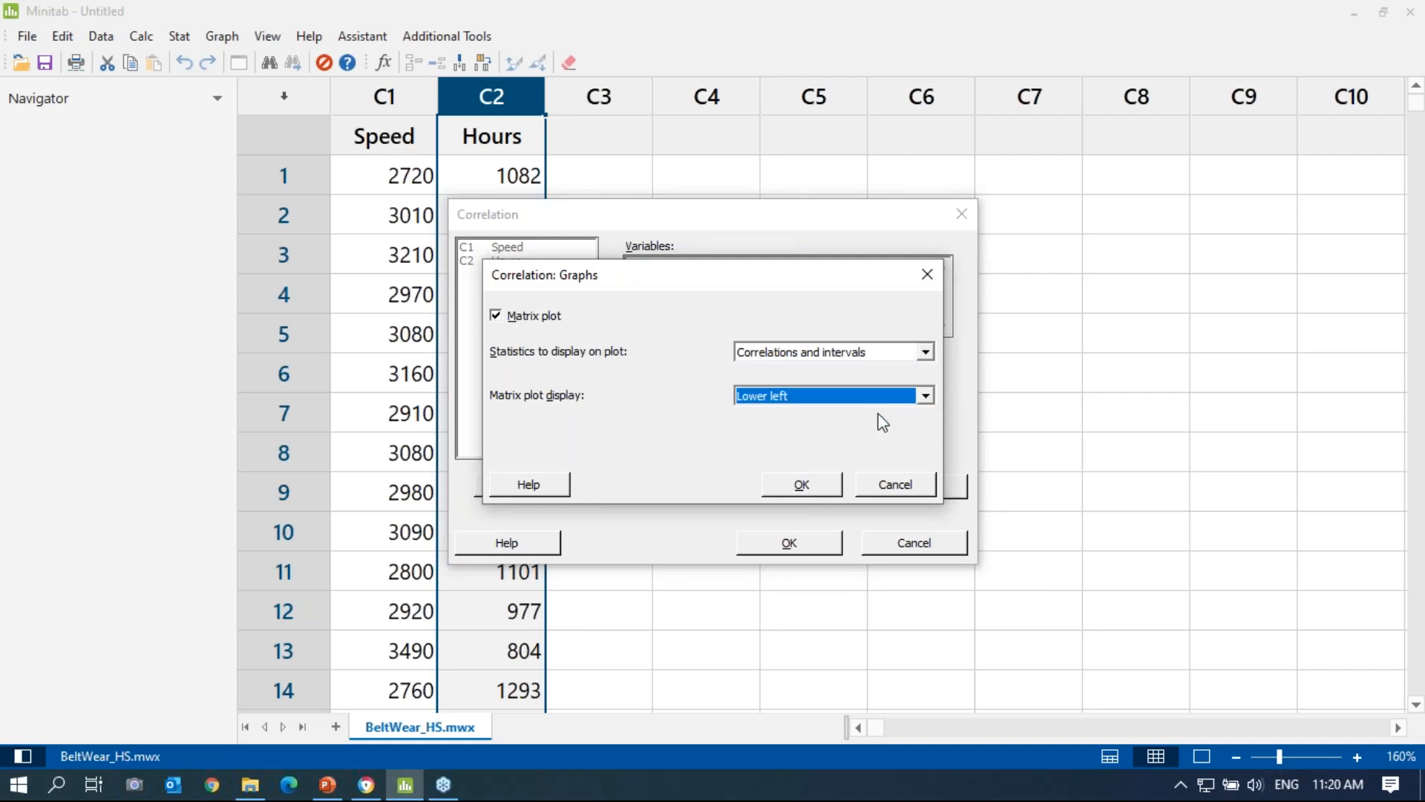
left_click(800, 488)
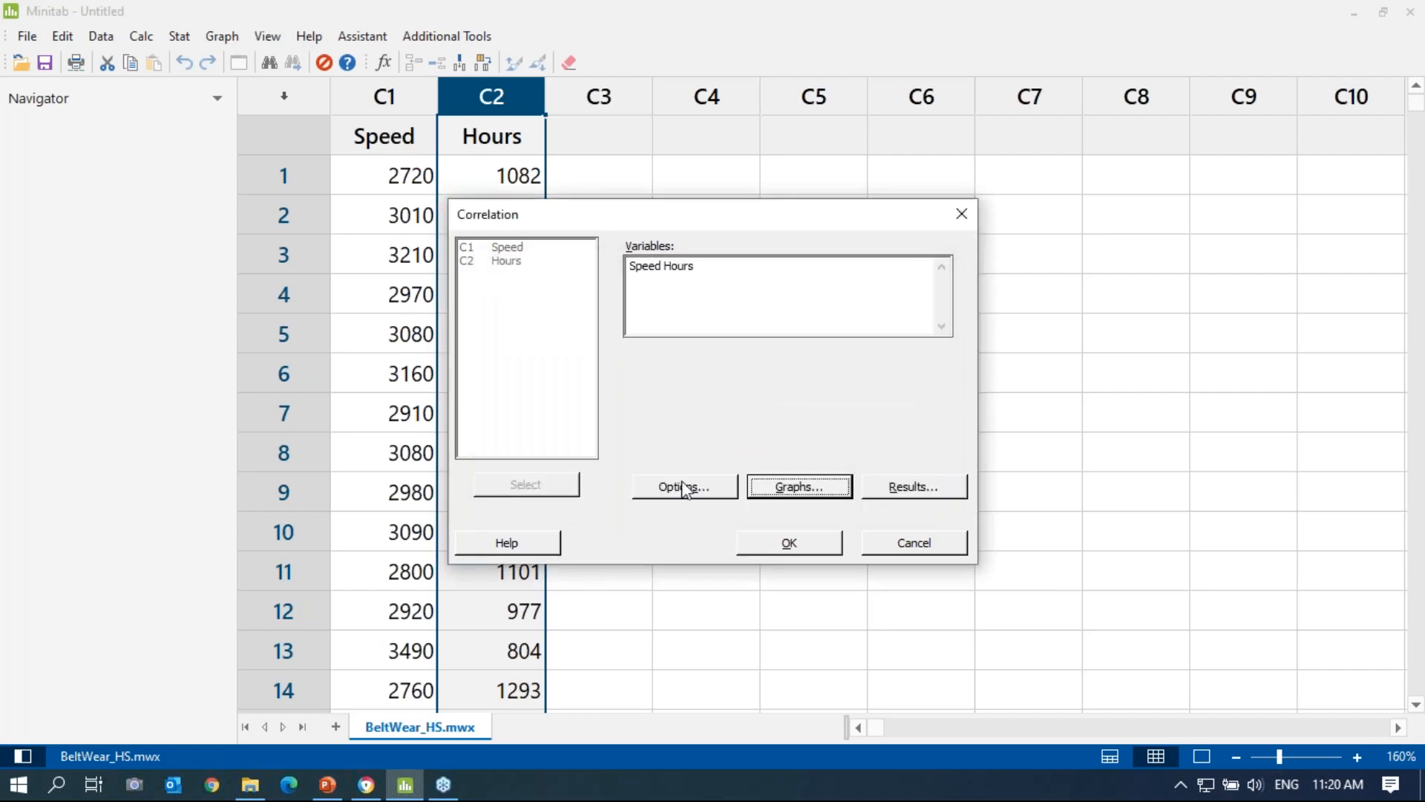
Try Spearman correlation in the correlation options, then set the method back to Pearson correlation and accept the options.
left_click(658, 490)
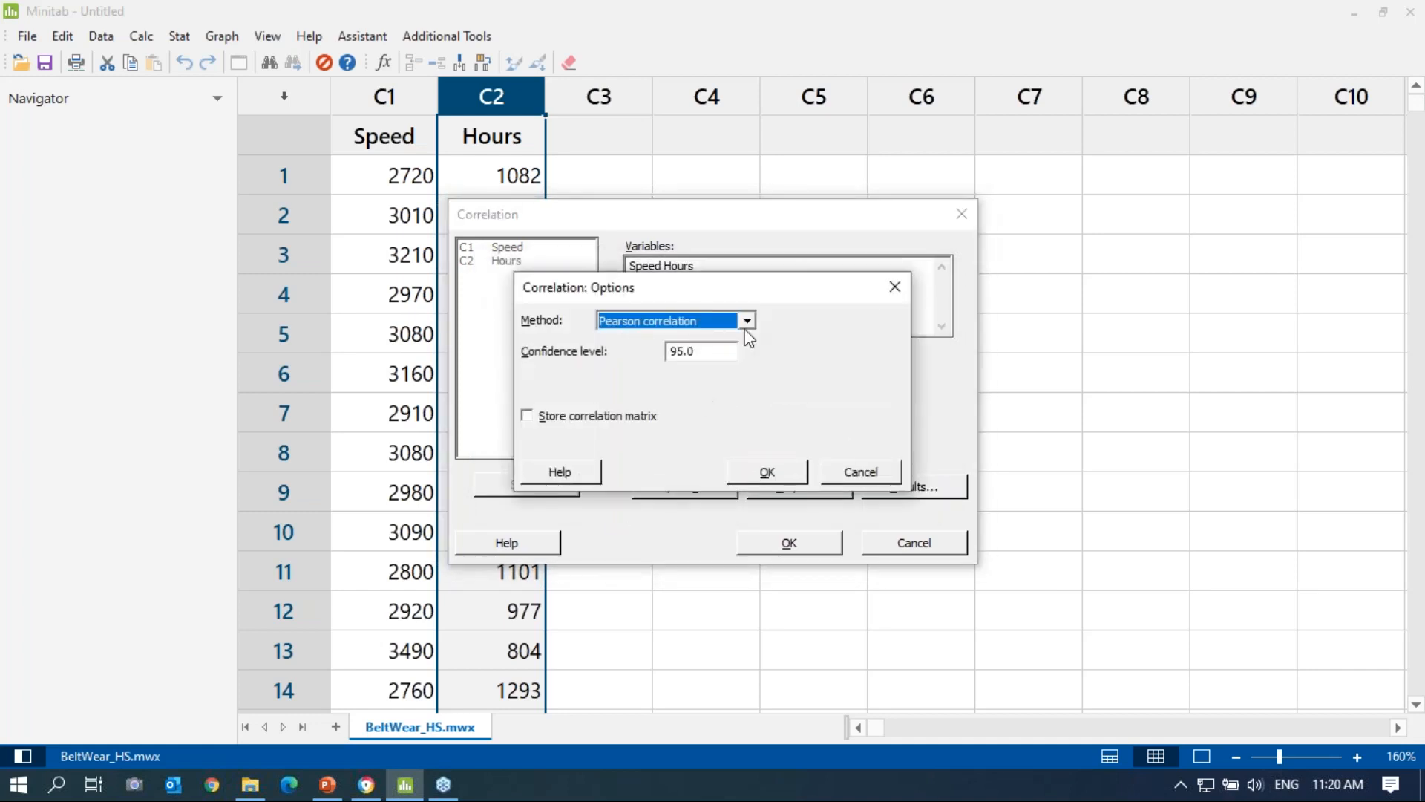
left_click(745, 320)
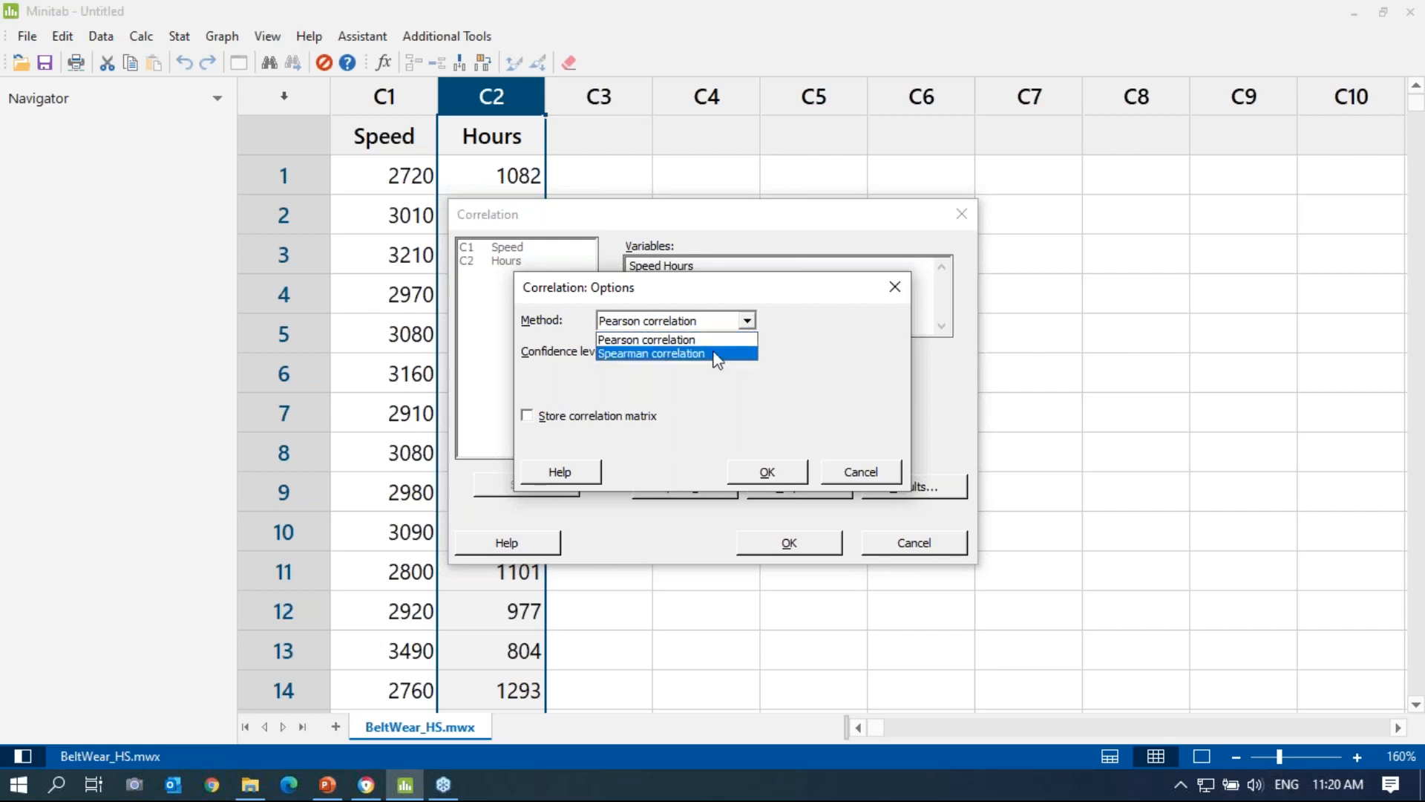
left_click(715, 354)
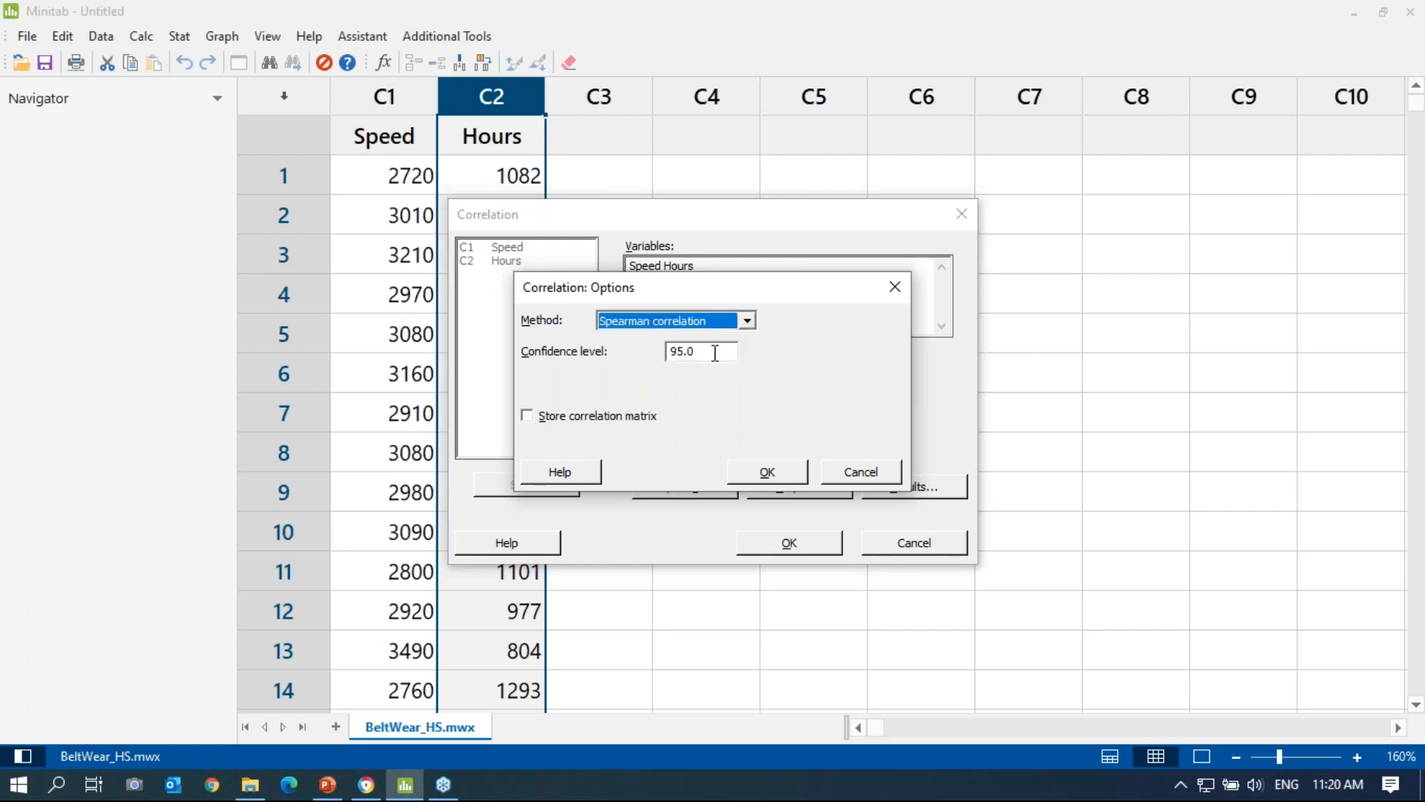
left_click(747, 321)
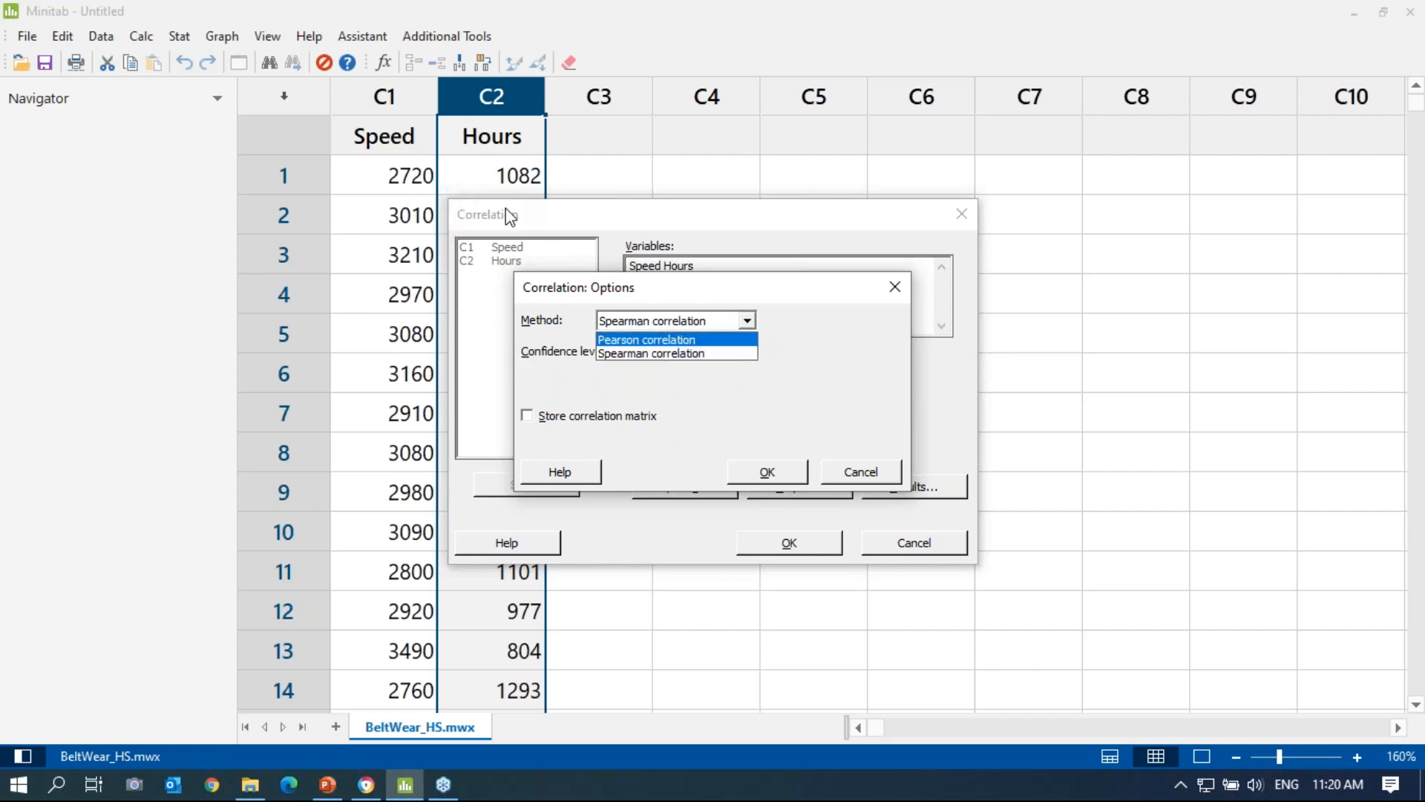
left_click(666, 339)
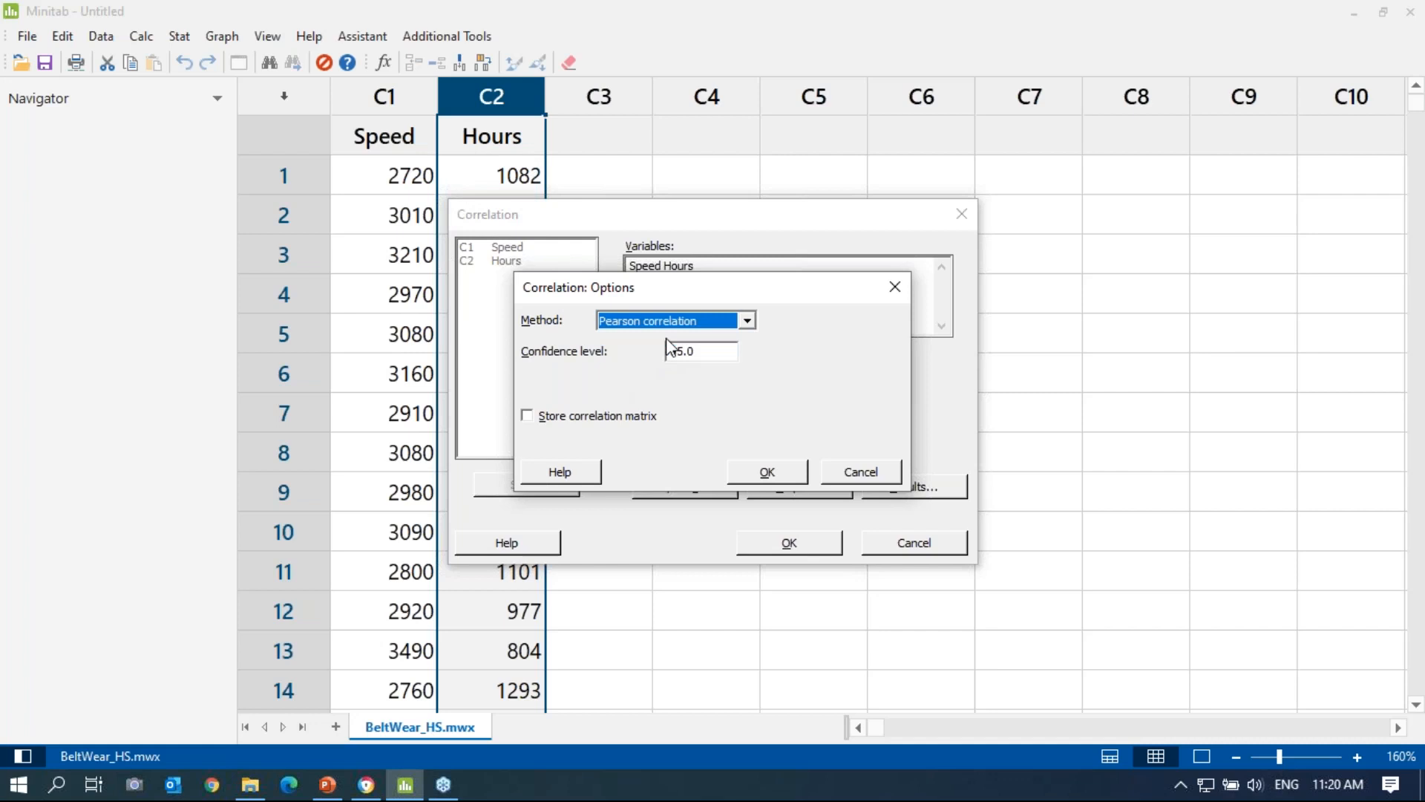
left_click(755, 474)
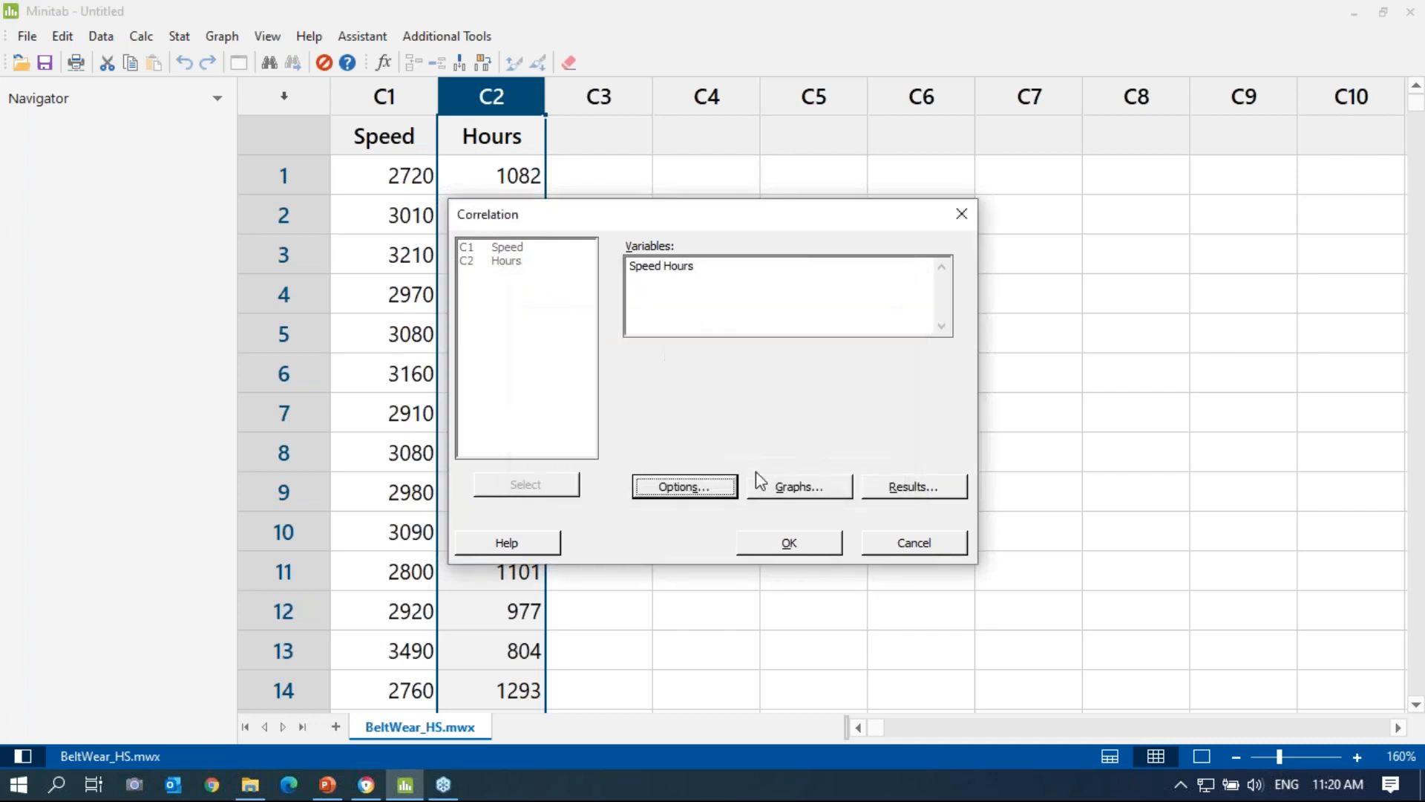
Run the correlation and show only the output, enlarged to 100%.
left_click(798, 550)
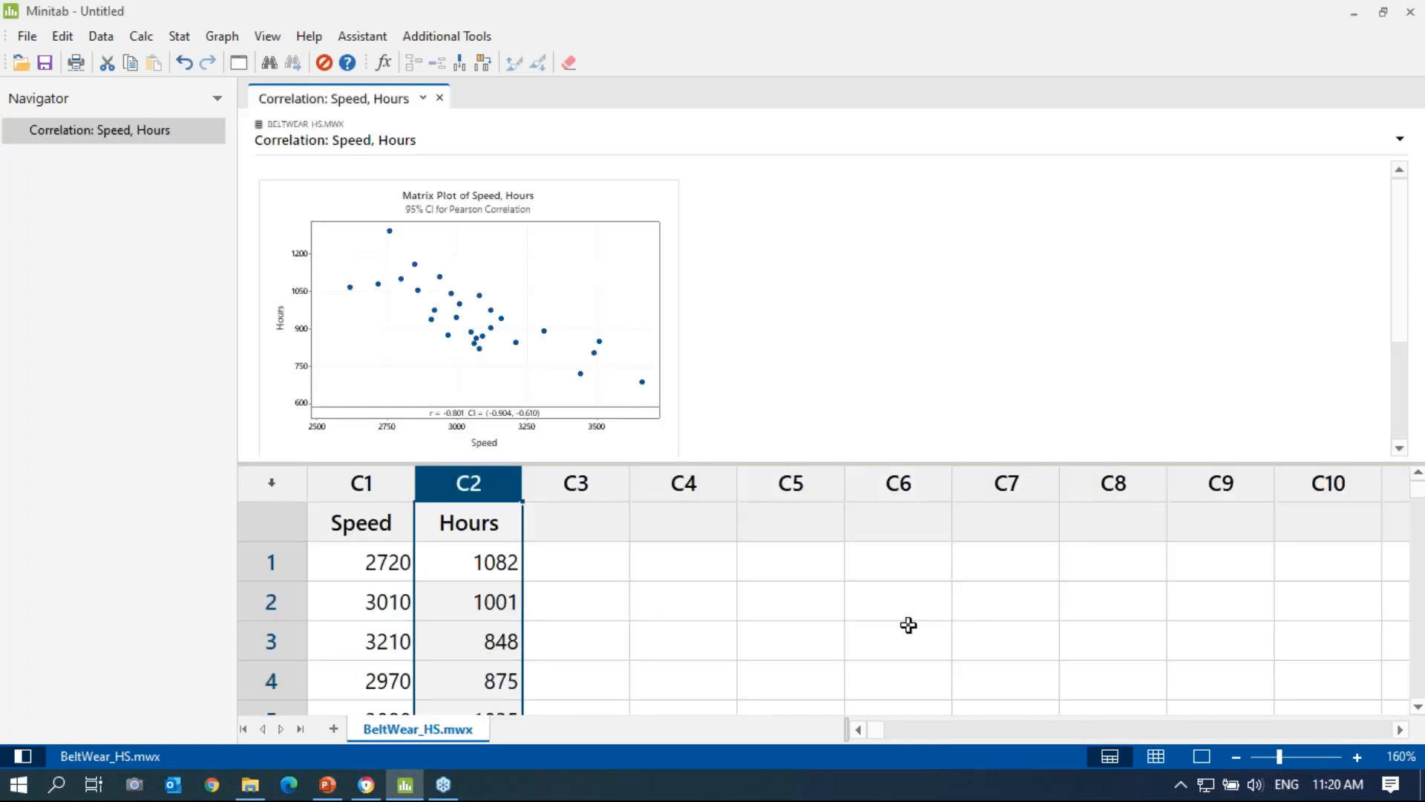
left_click(1201, 756)
left_click(1357, 757)
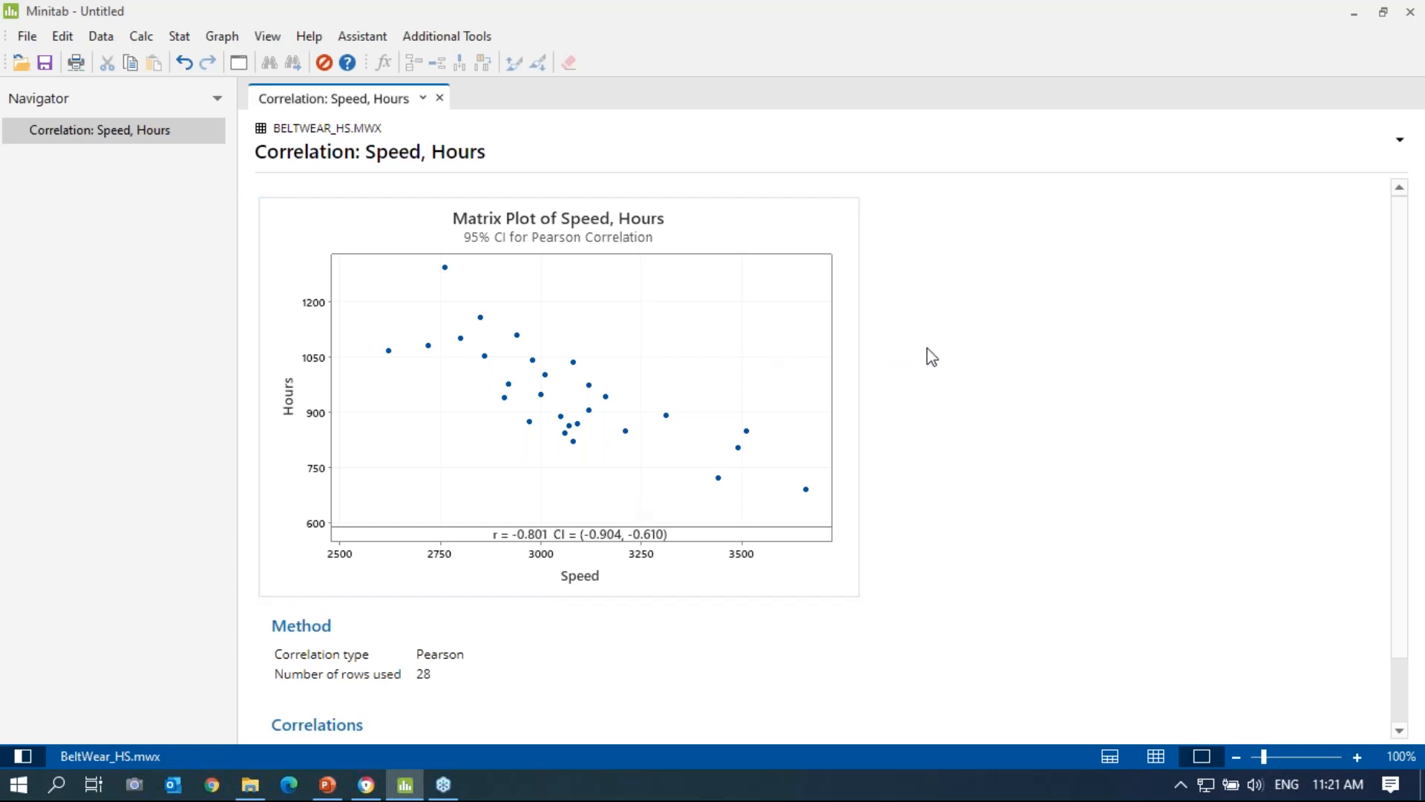
Reopen the Correlation dialog to review its variables, graph settings and method options, and cancel it.
left_click(179, 37)
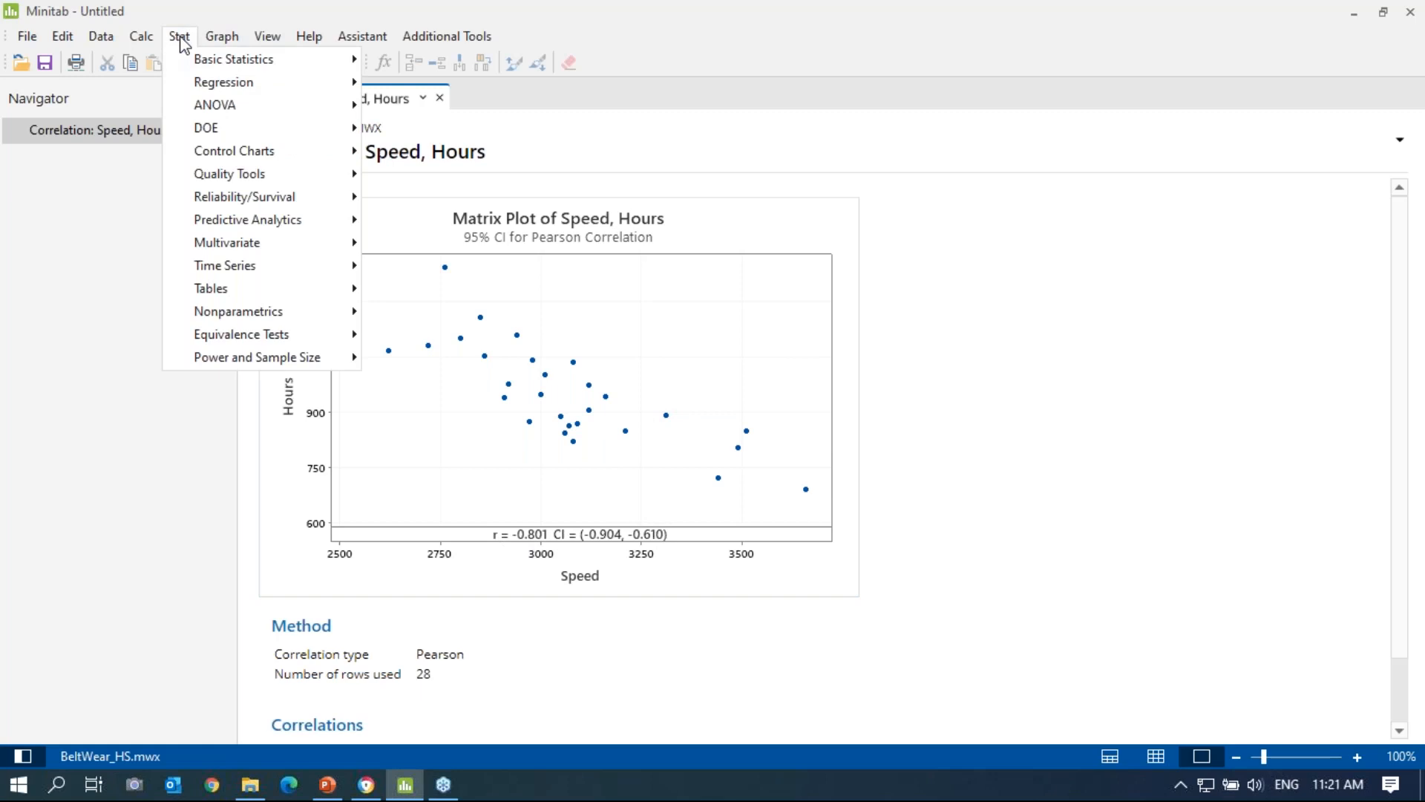
mouse_move(149, 60)
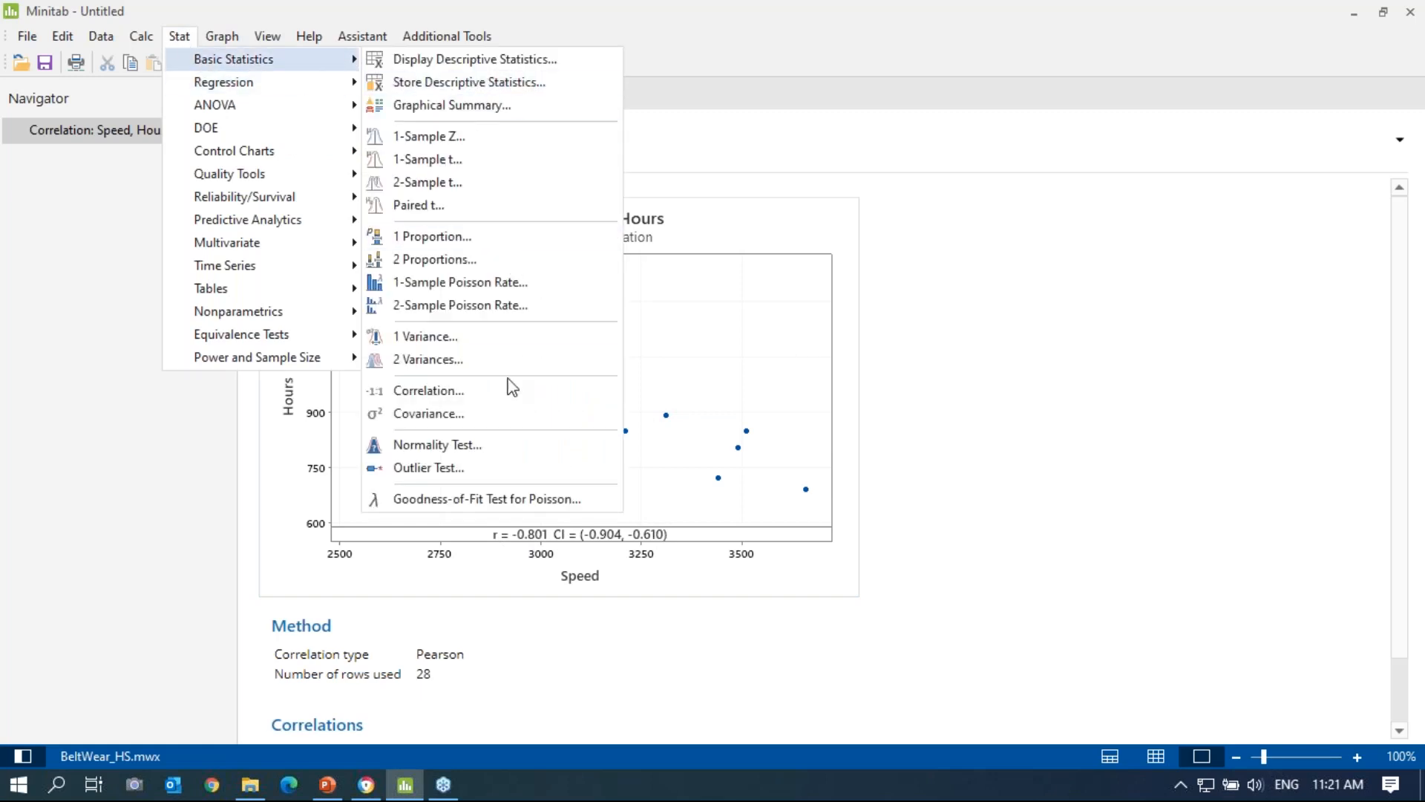
left_click(502, 392)
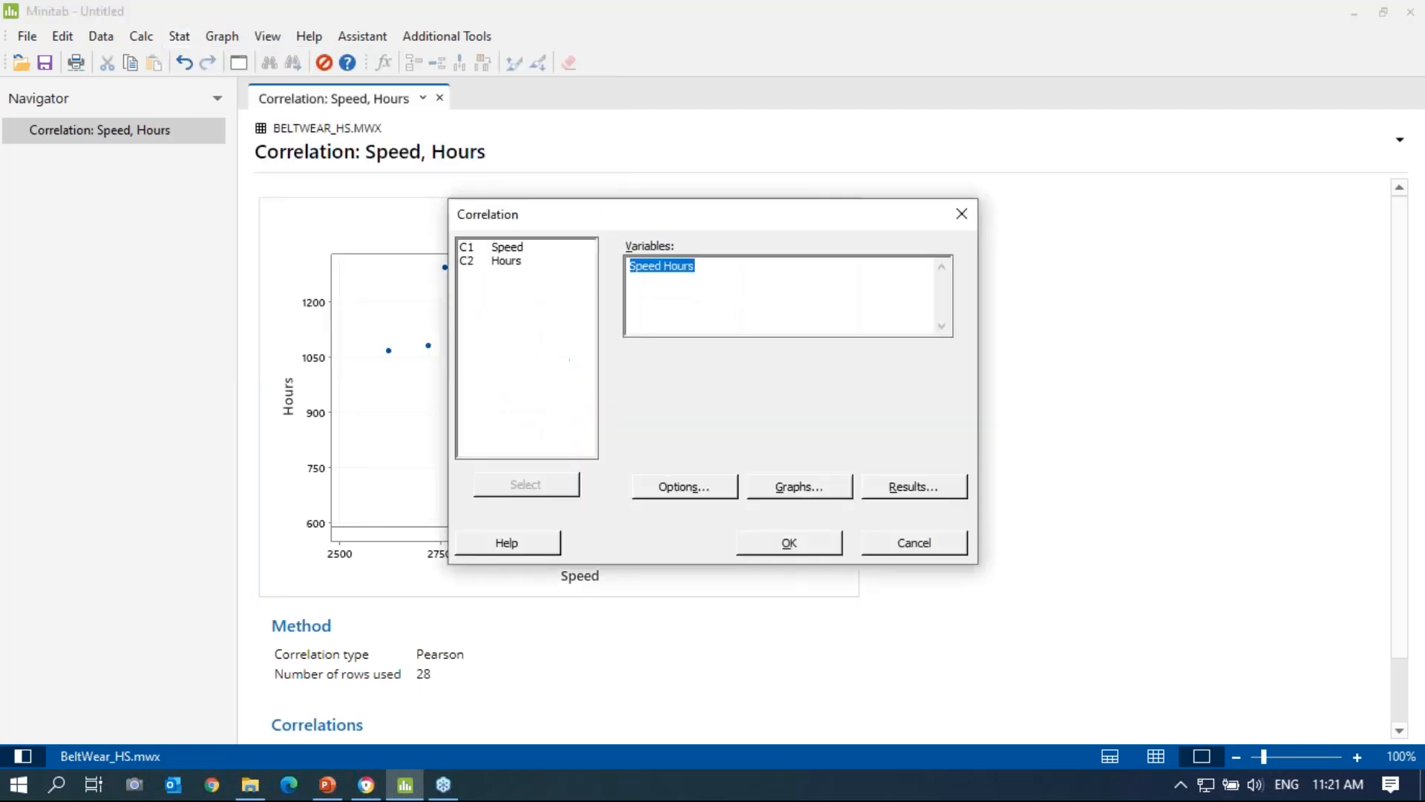
left_click(748, 275)
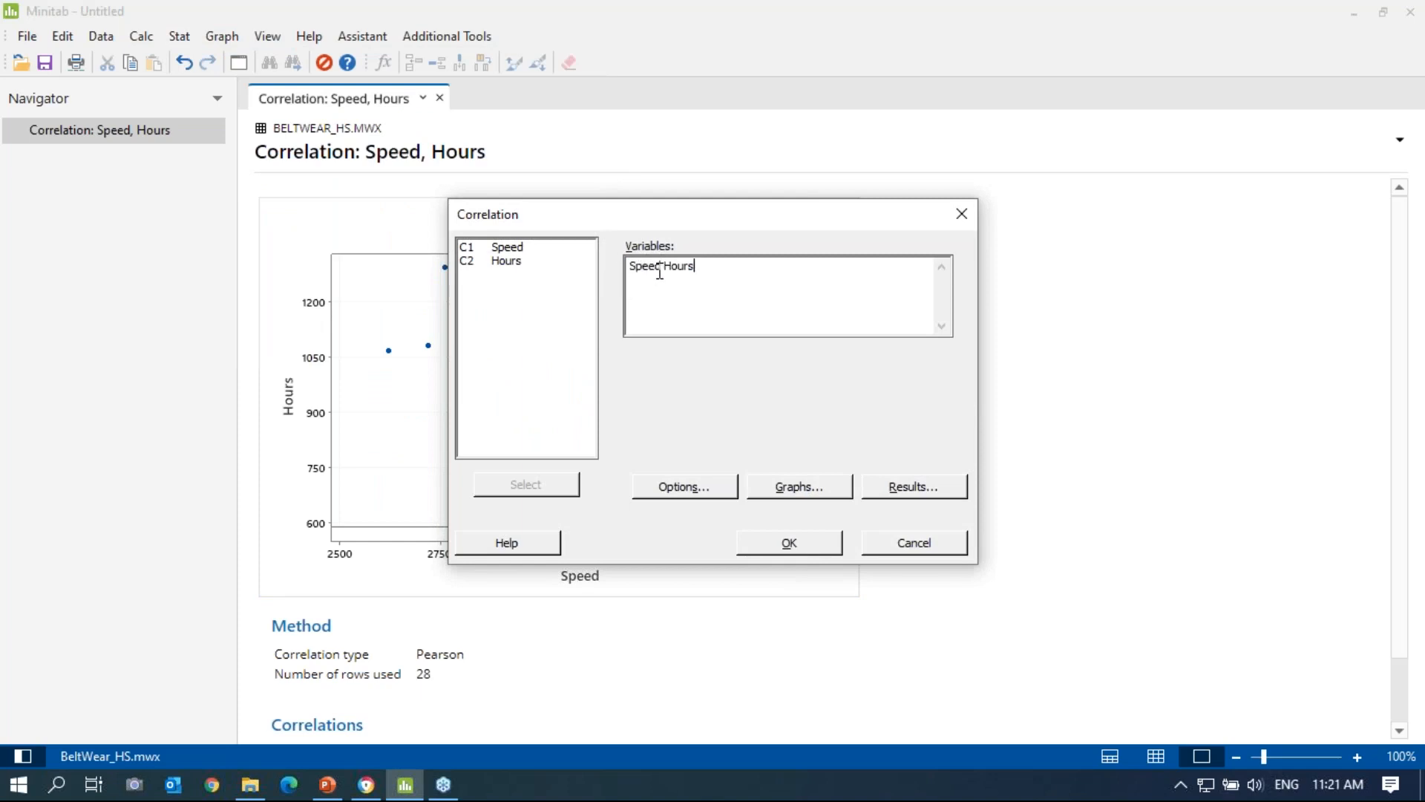
left_click(764, 499)
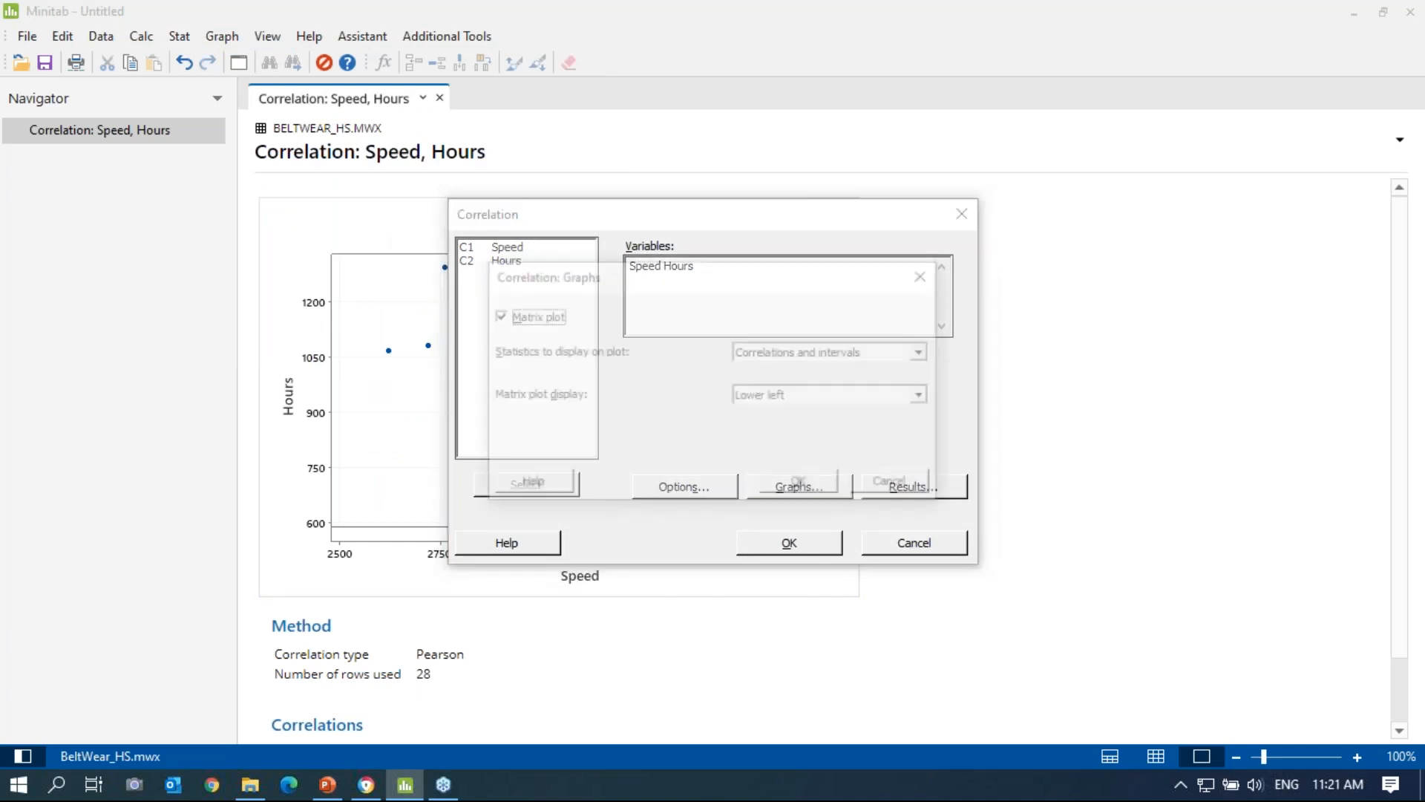
left_click(926, 397)
left_click(926, 396)
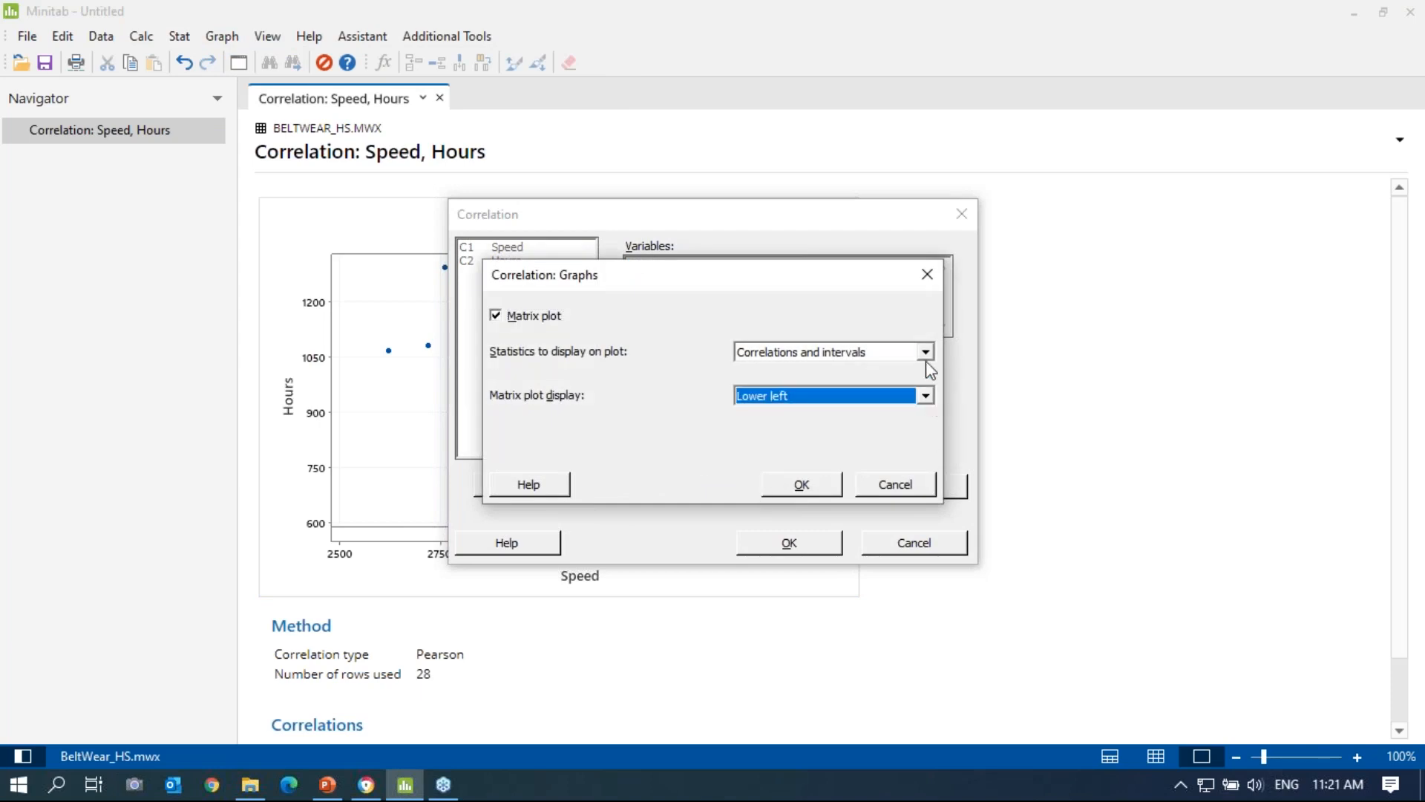
left_click(836, 489)
left_click(660, 487)
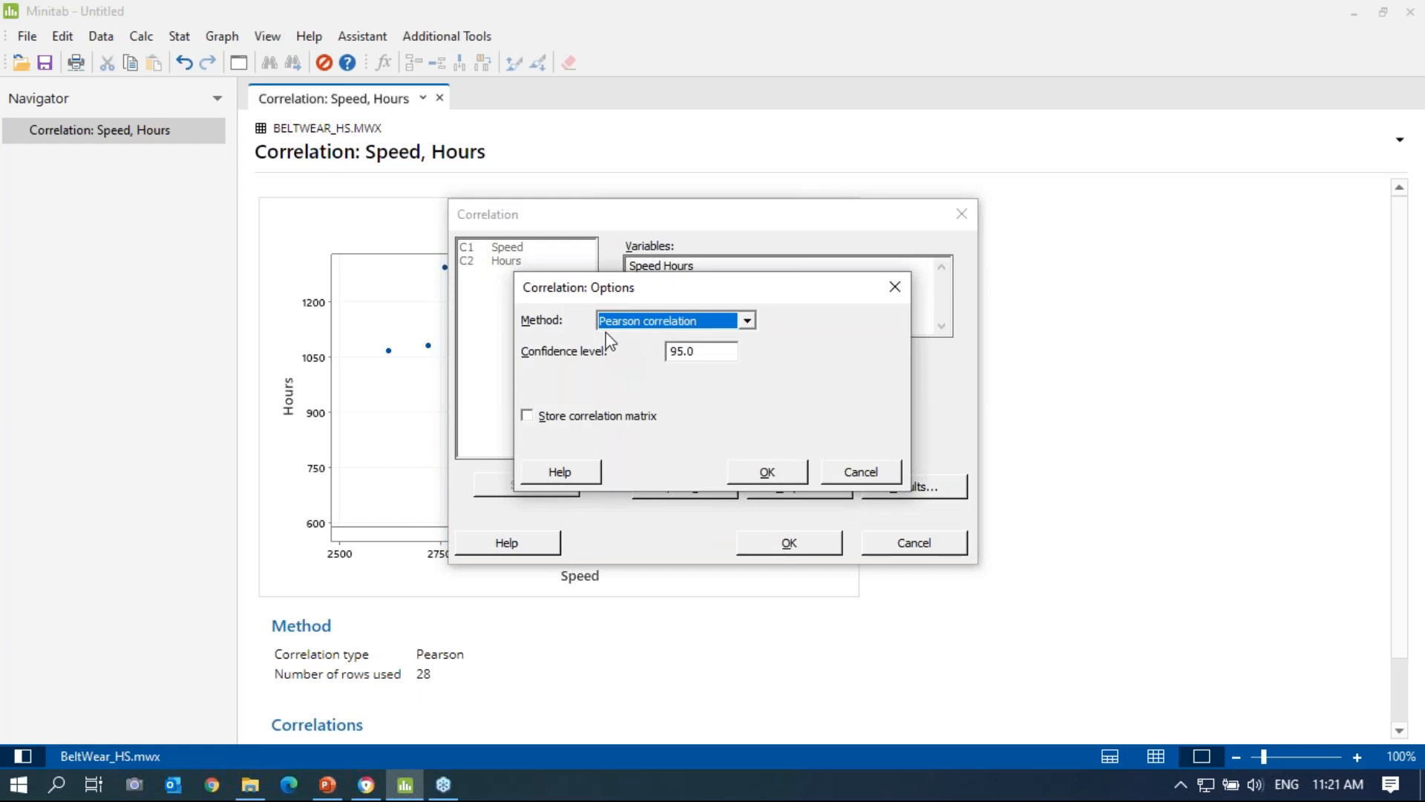
left_click(778, 474)
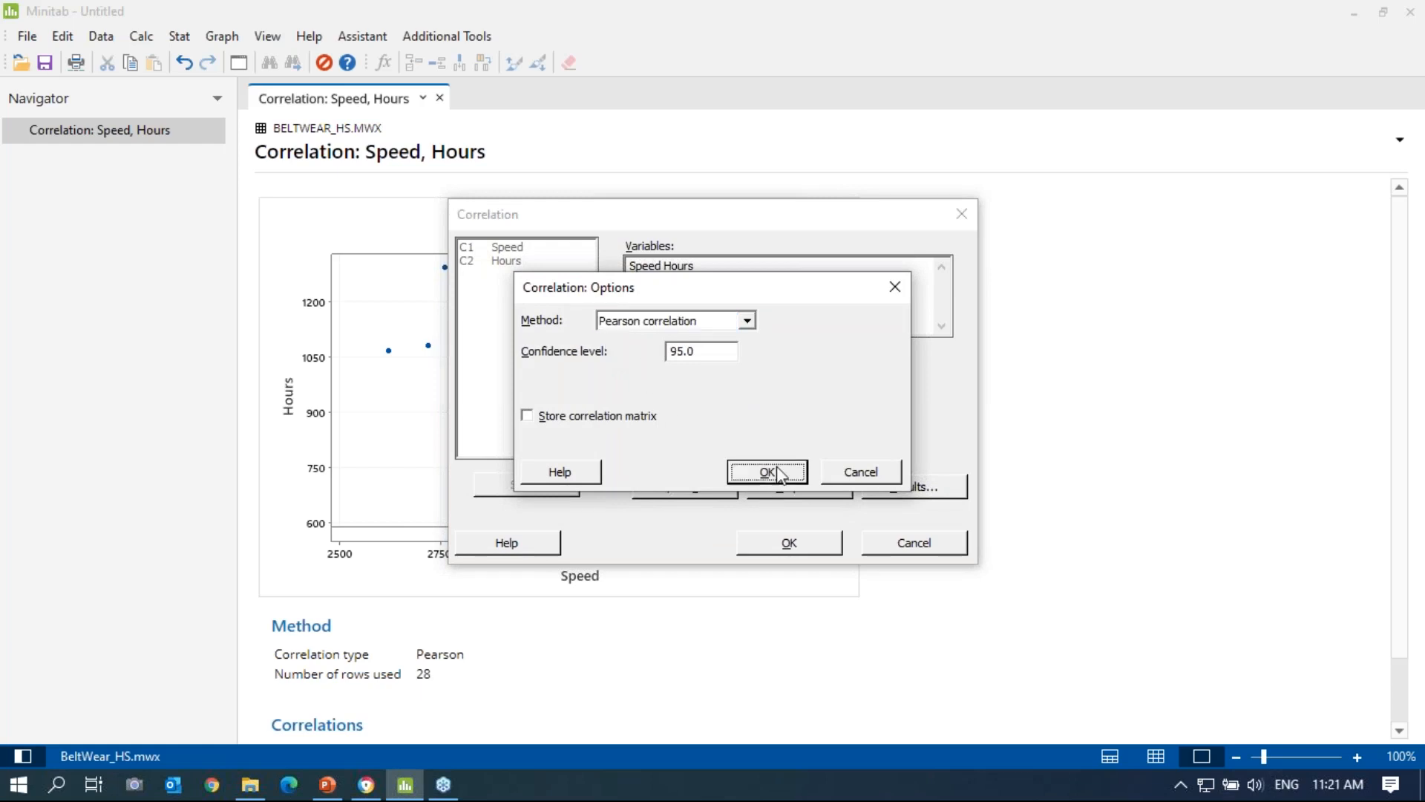
left_click(915, 546)
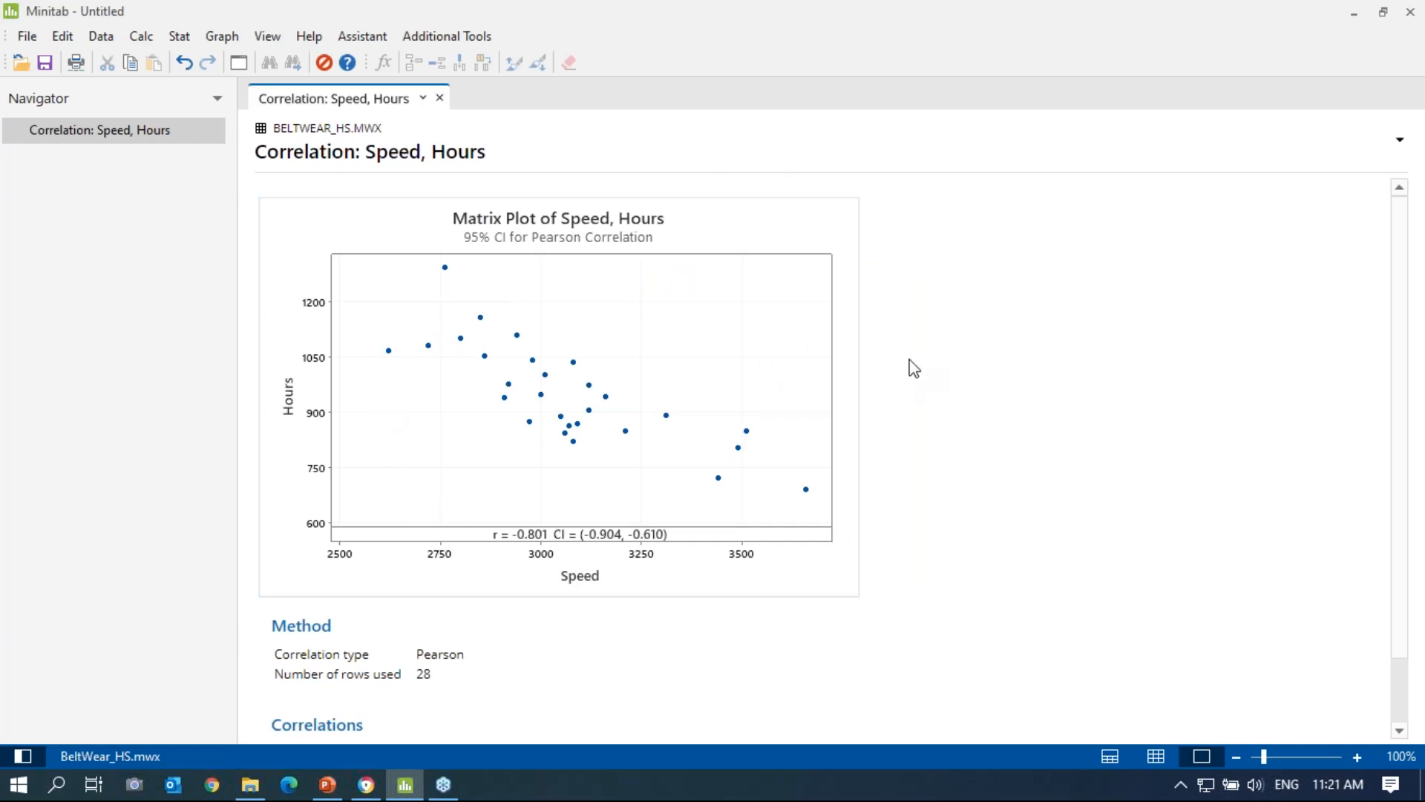
Examine the matrix plot of Speed and Hours together with the Method and Correlations tables below it.
scroll(913, 368, "down", 1)
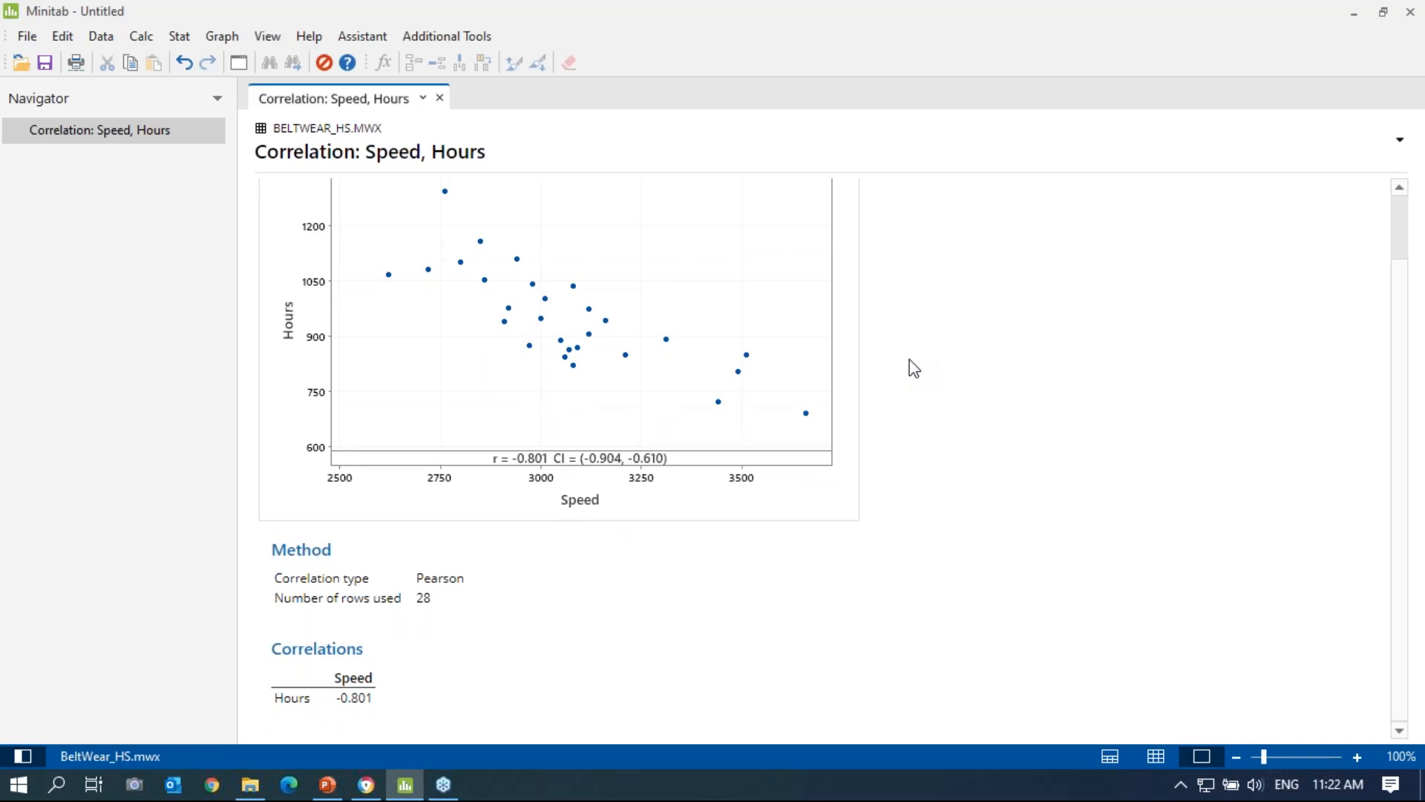
scroll(885, 453, "up", 1)
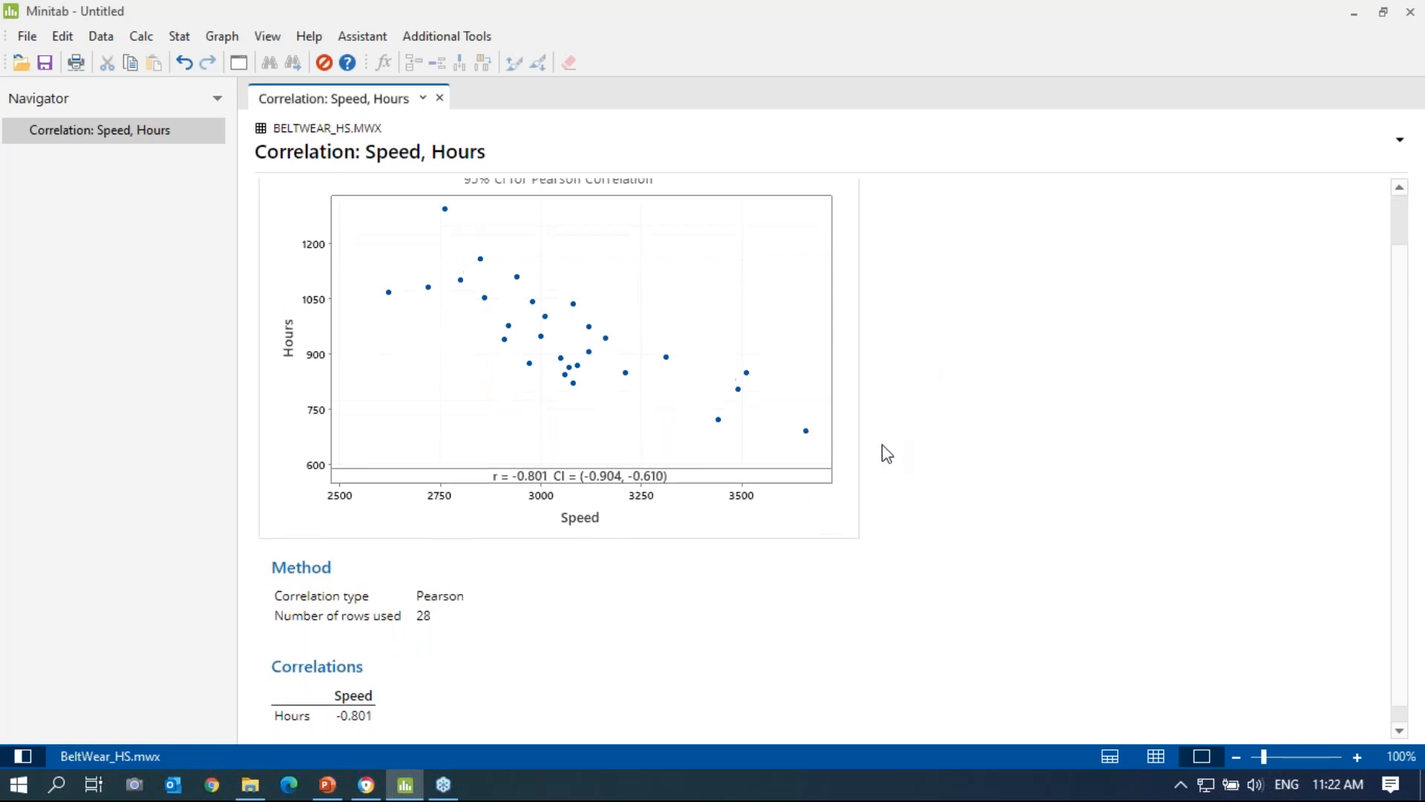
scroll(452, 637, "down", 1)
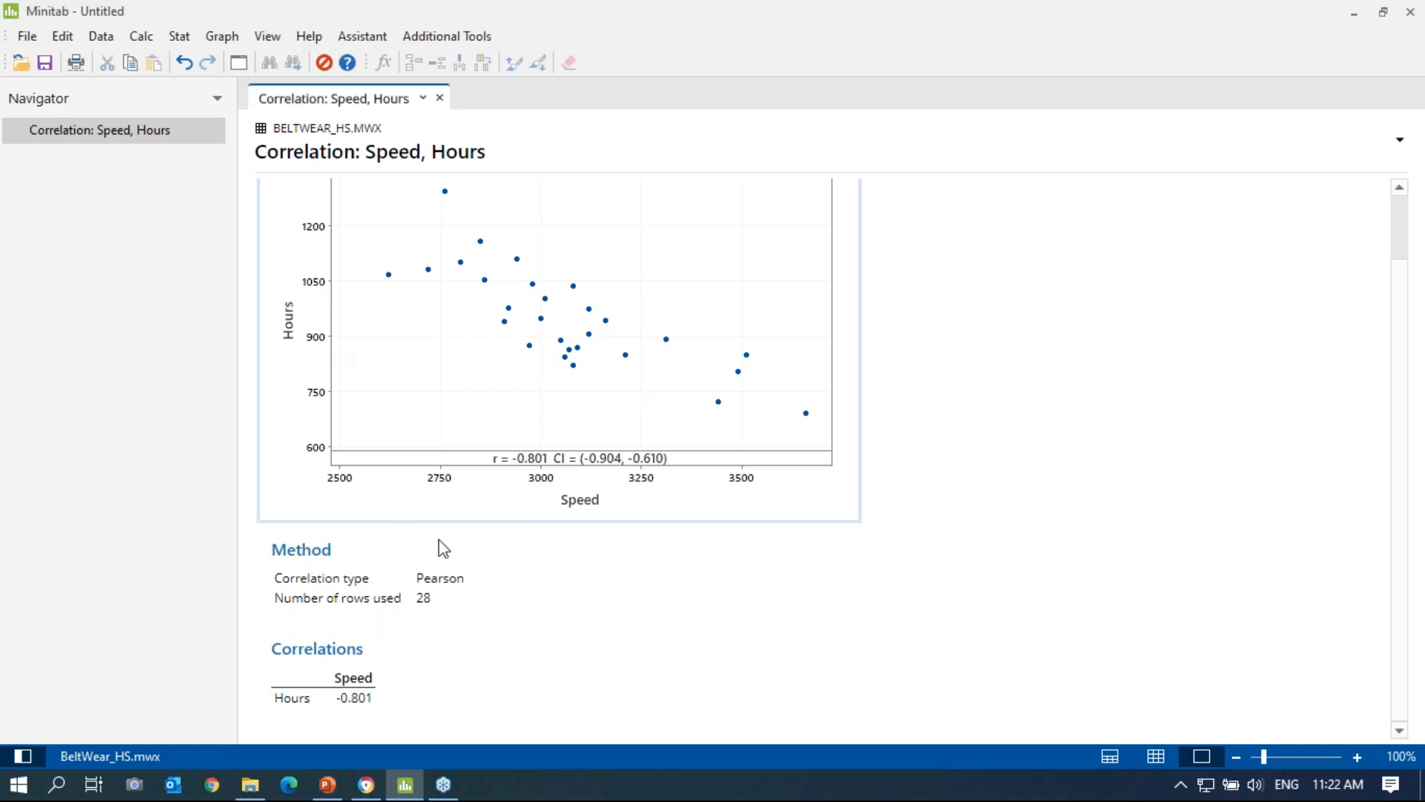
Switch to the PowerPoint presentation and go to slide 17, Regression Analysis.
left_click(326, 785)
scroll(508, 630, "down", 2)
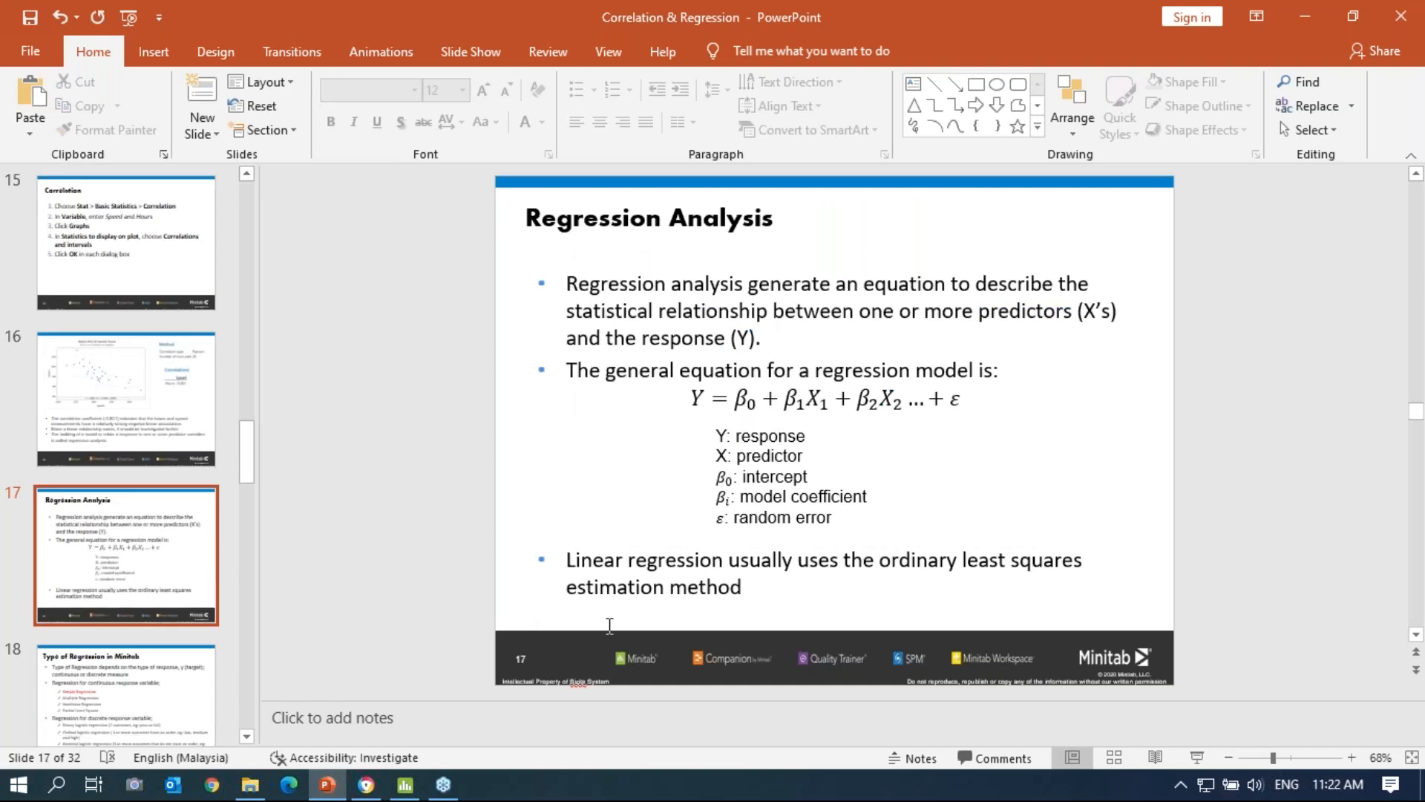
Go back to slide 16 with the correlation results and present it as a slide show.
scroll(611, 621, "up", 1)
left_click(1197, 757)
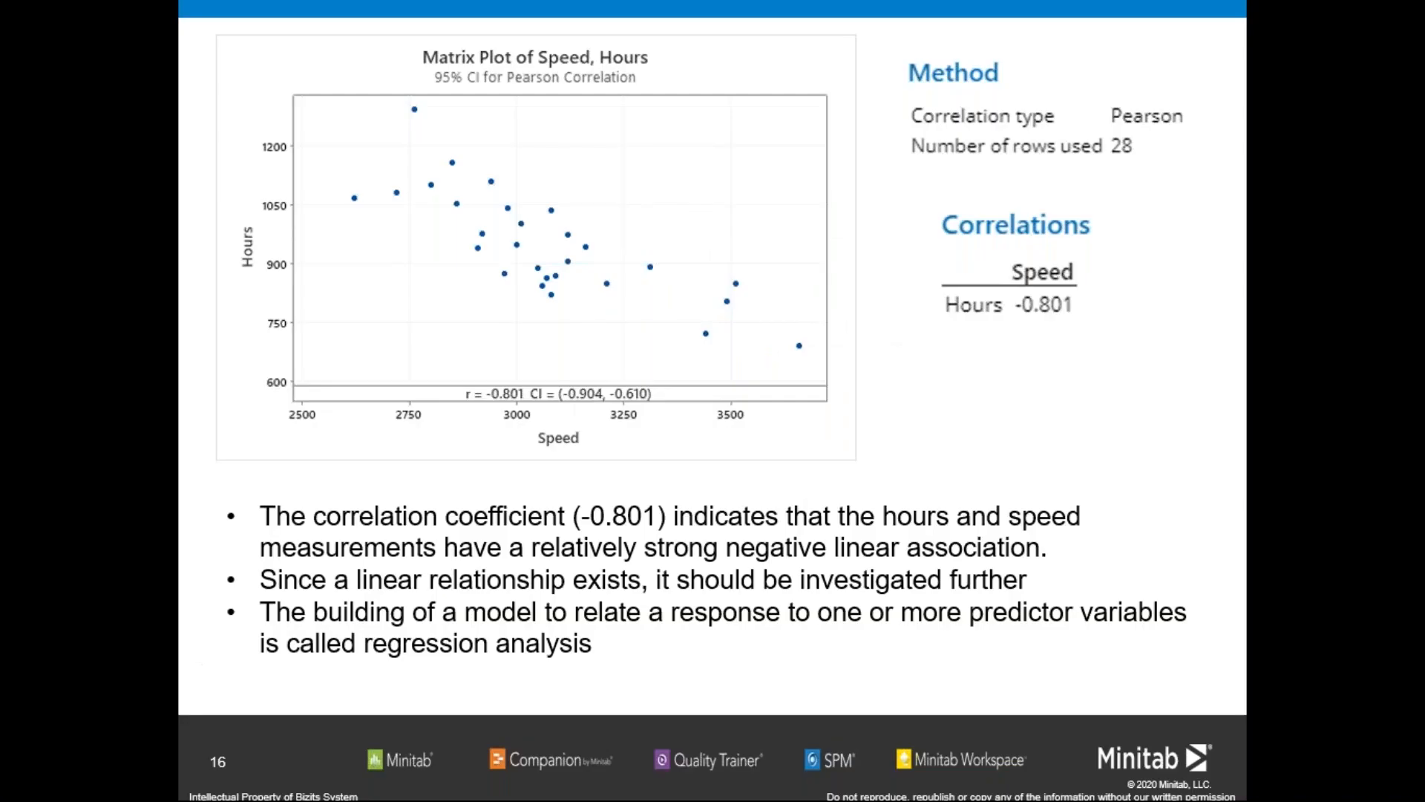
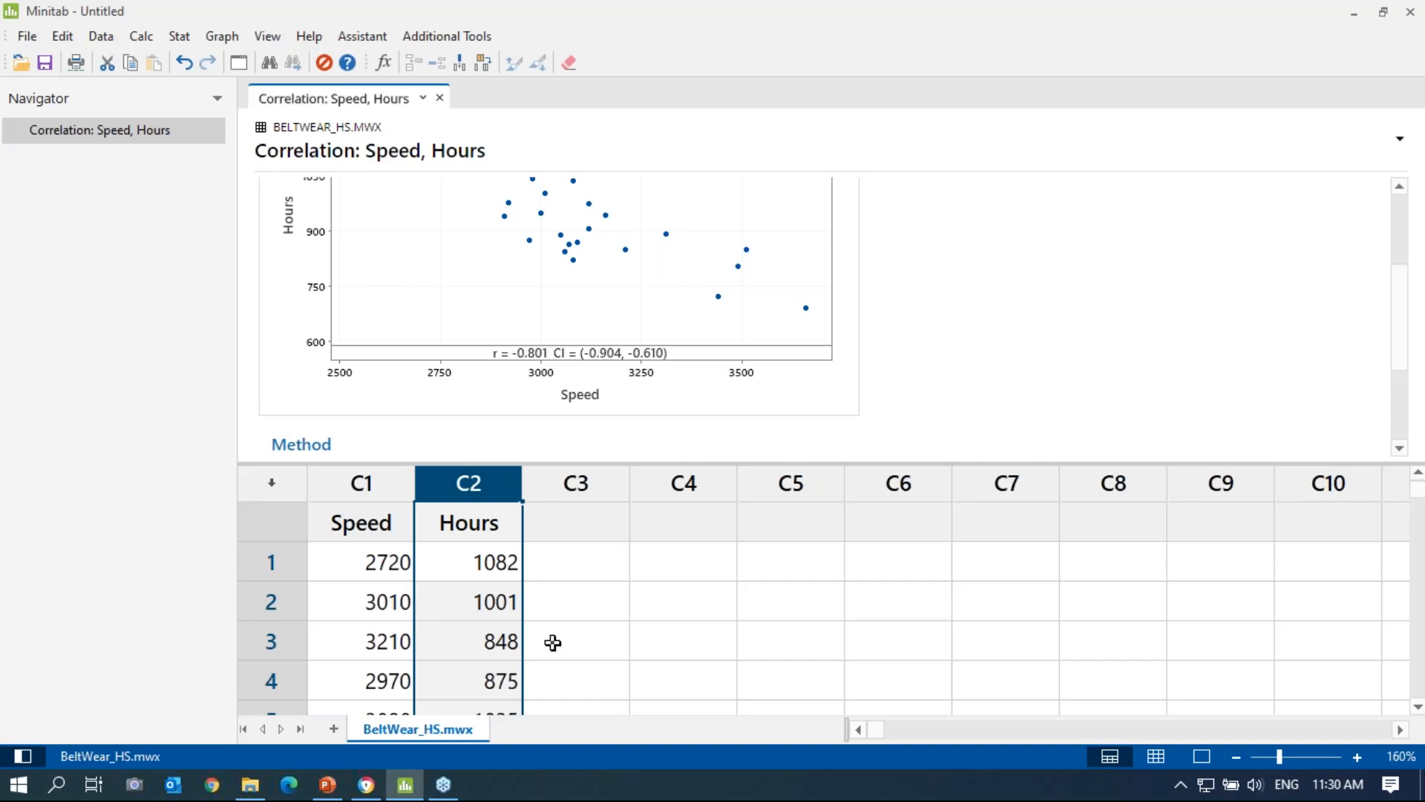
Switch to the PowerPoint presentation, go to slide 14, Example 1, and highlight the word "prediction" in the problem text.
left_click(327, 785)
scroll(535, 413, "up", 12)
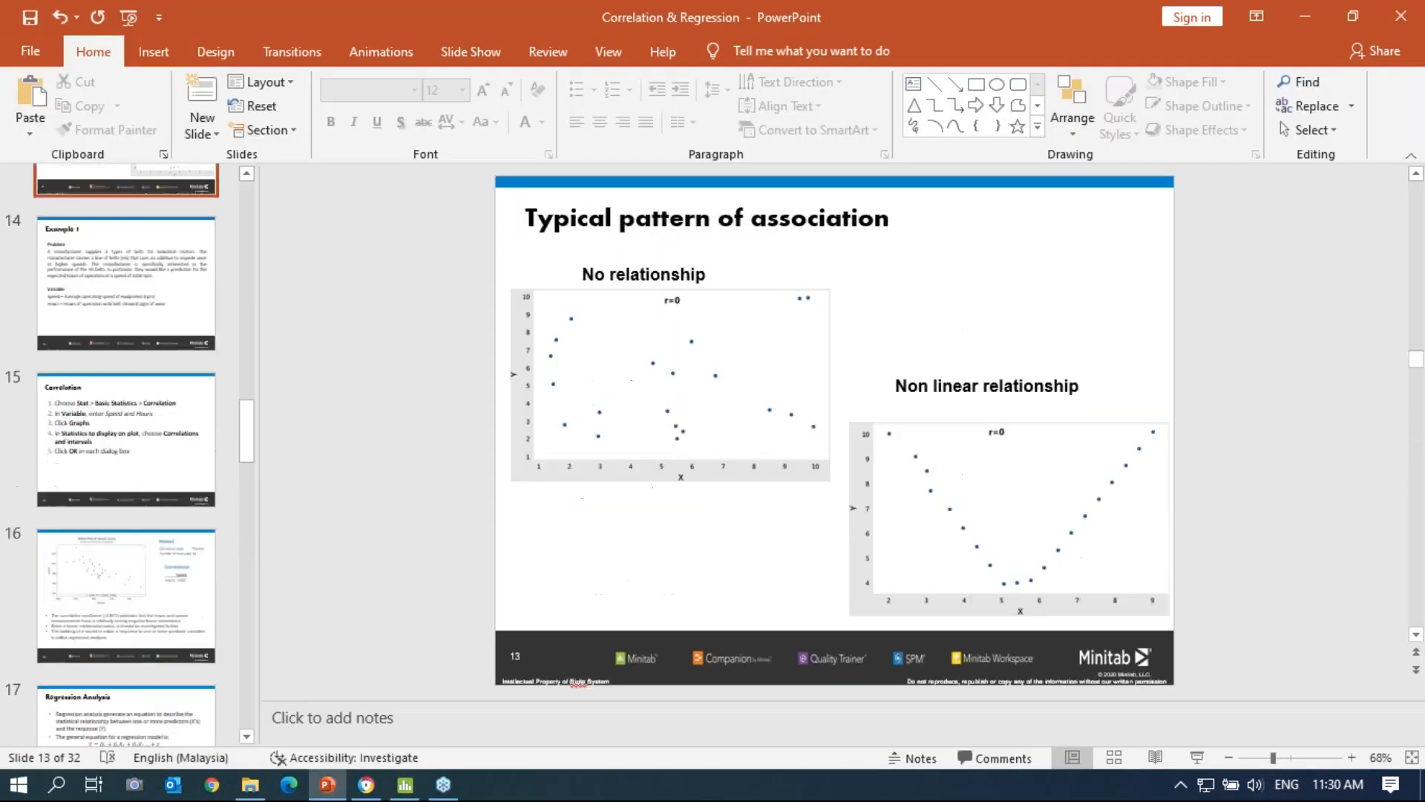
scroll(536, 413, "down", 2)
scroll(535, 414, "down", 3)
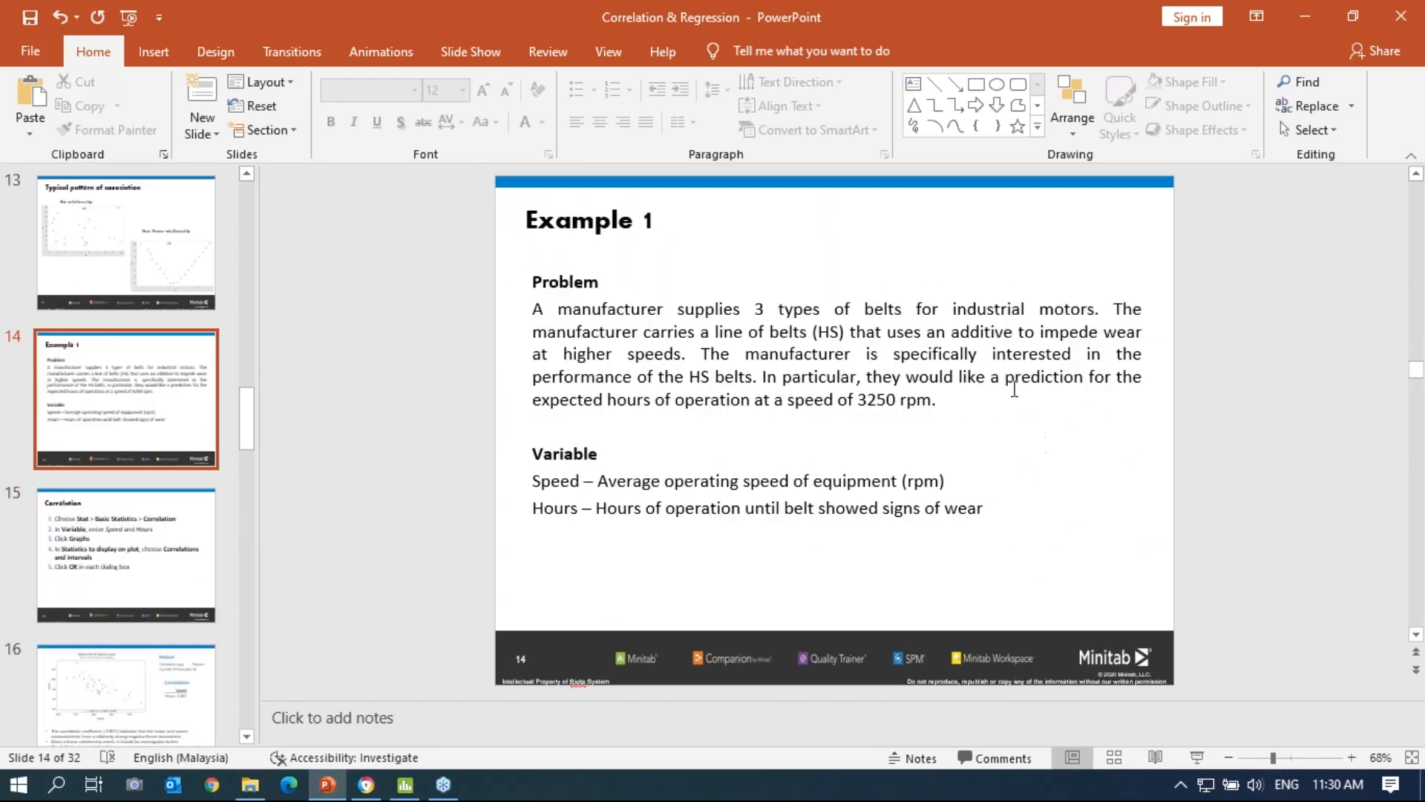
left_click_drag(1005, 377, 1067, 385)
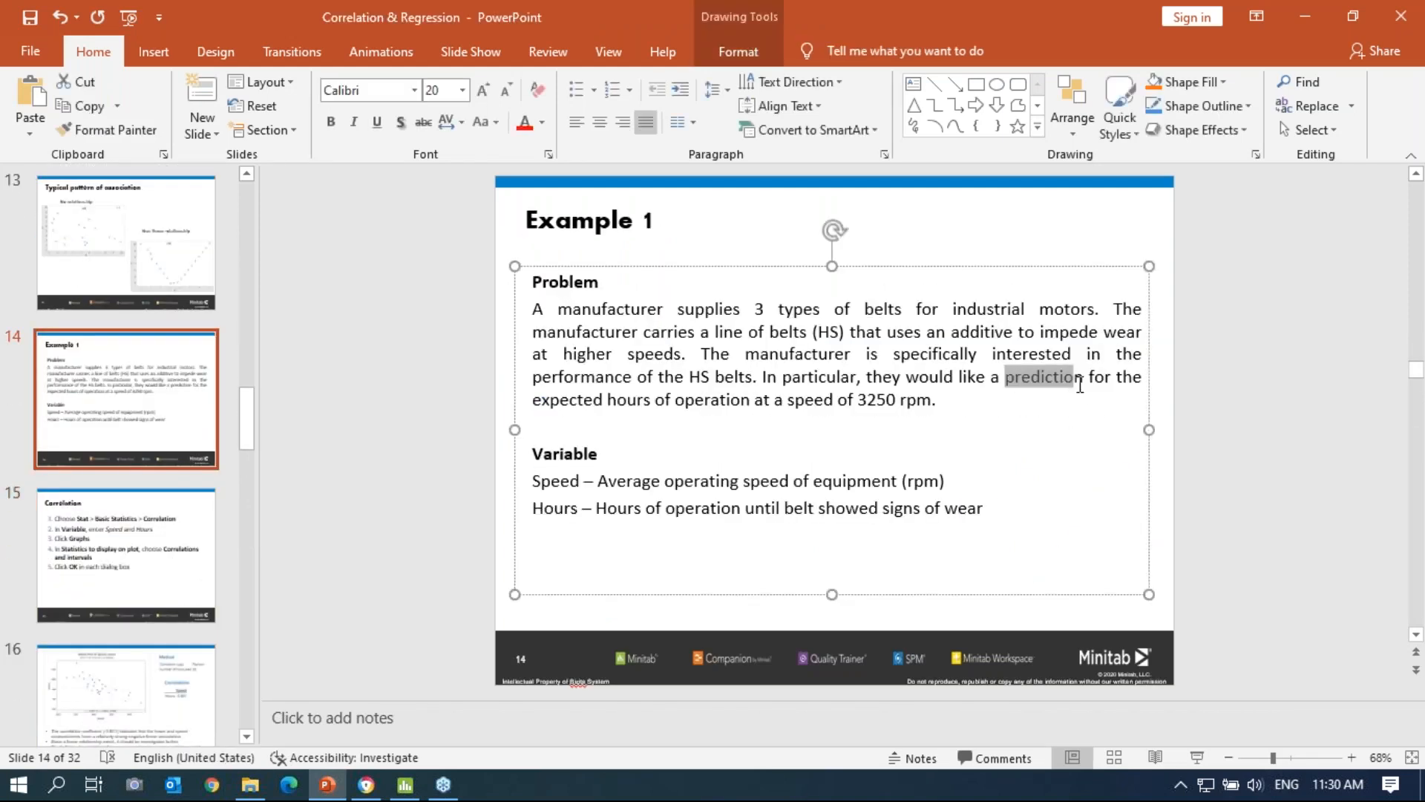
left_click(1216, 429)
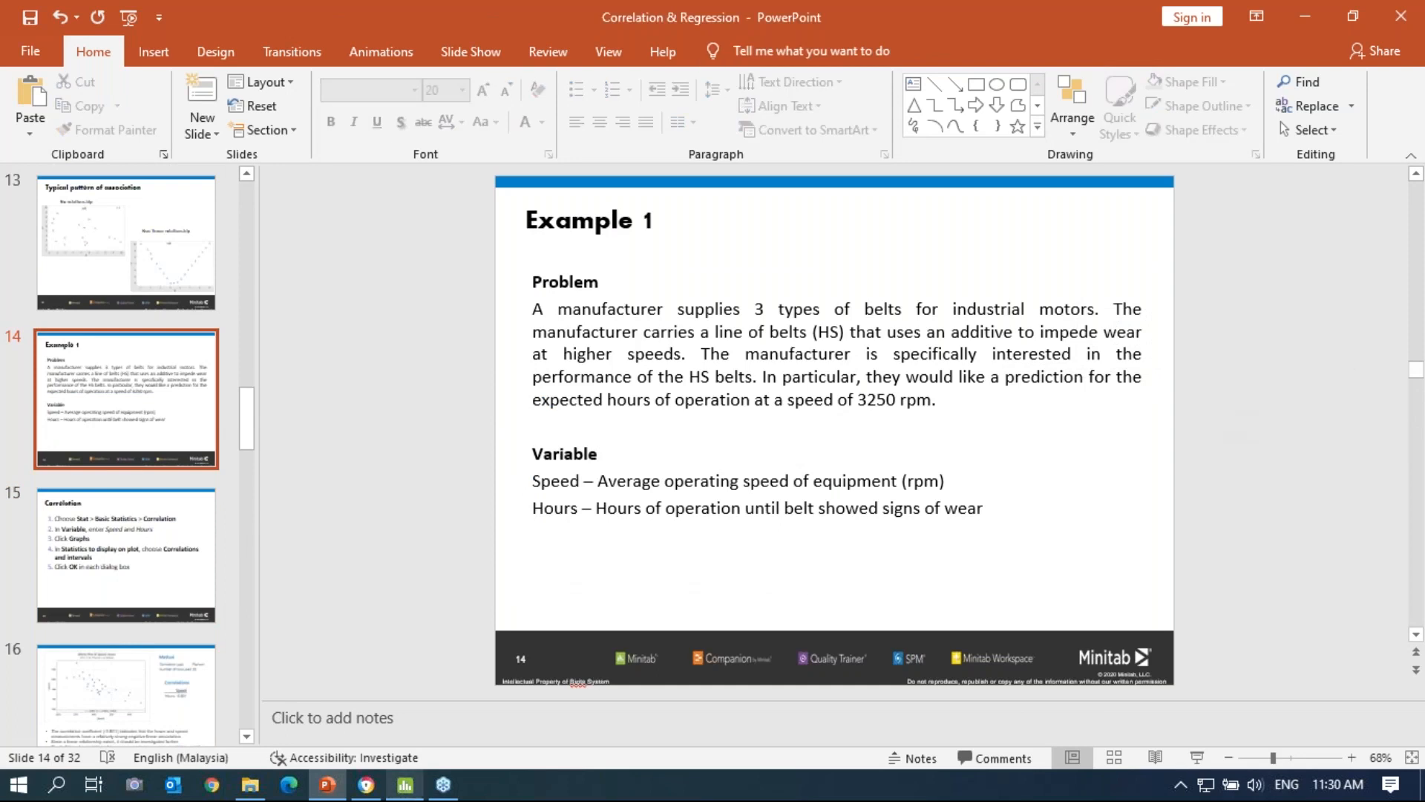
Switch to Minitab, start a Fitted Line Plot from the regression analyses and set Hours as the response.
left_click(407, 787)
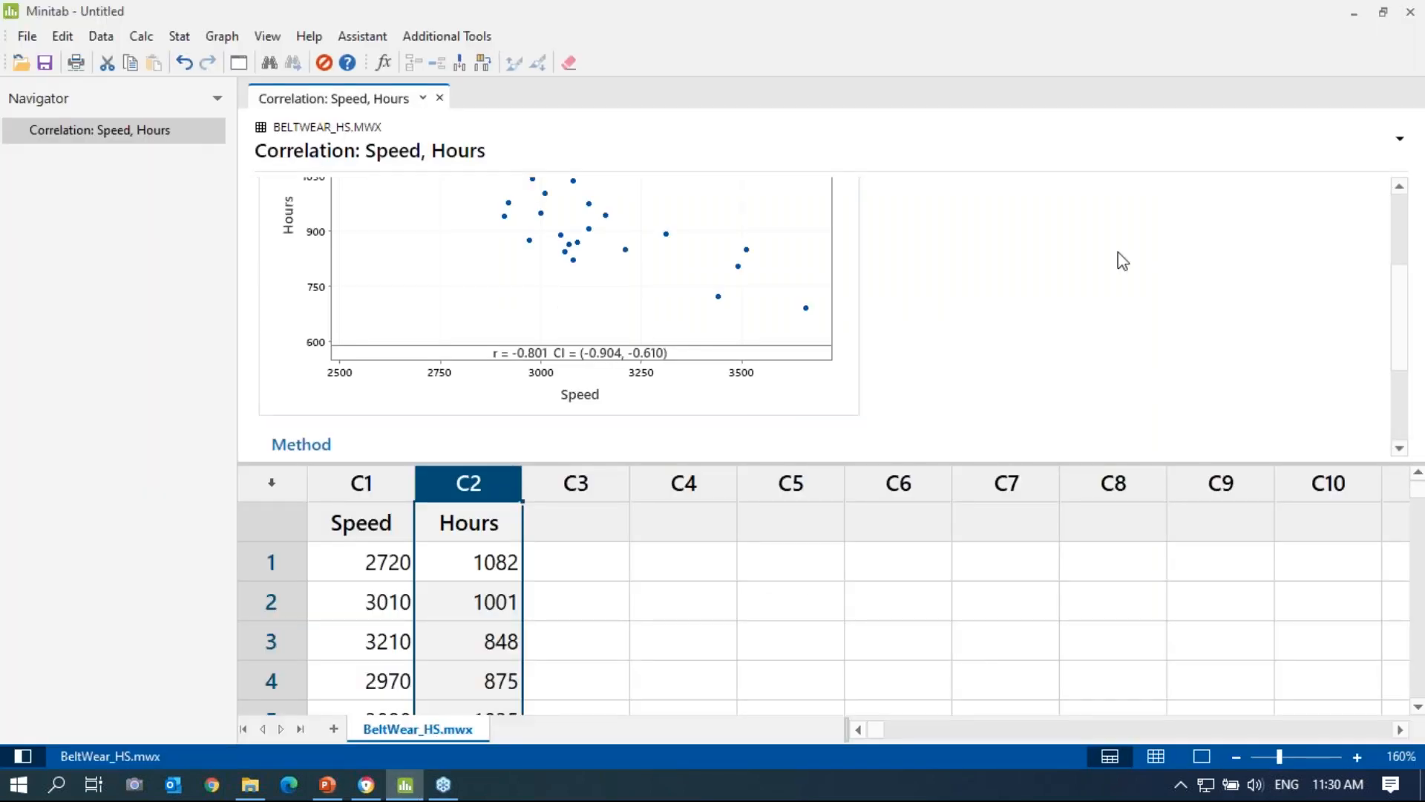
left_click(185, 43)
mouse_move(195, 85)
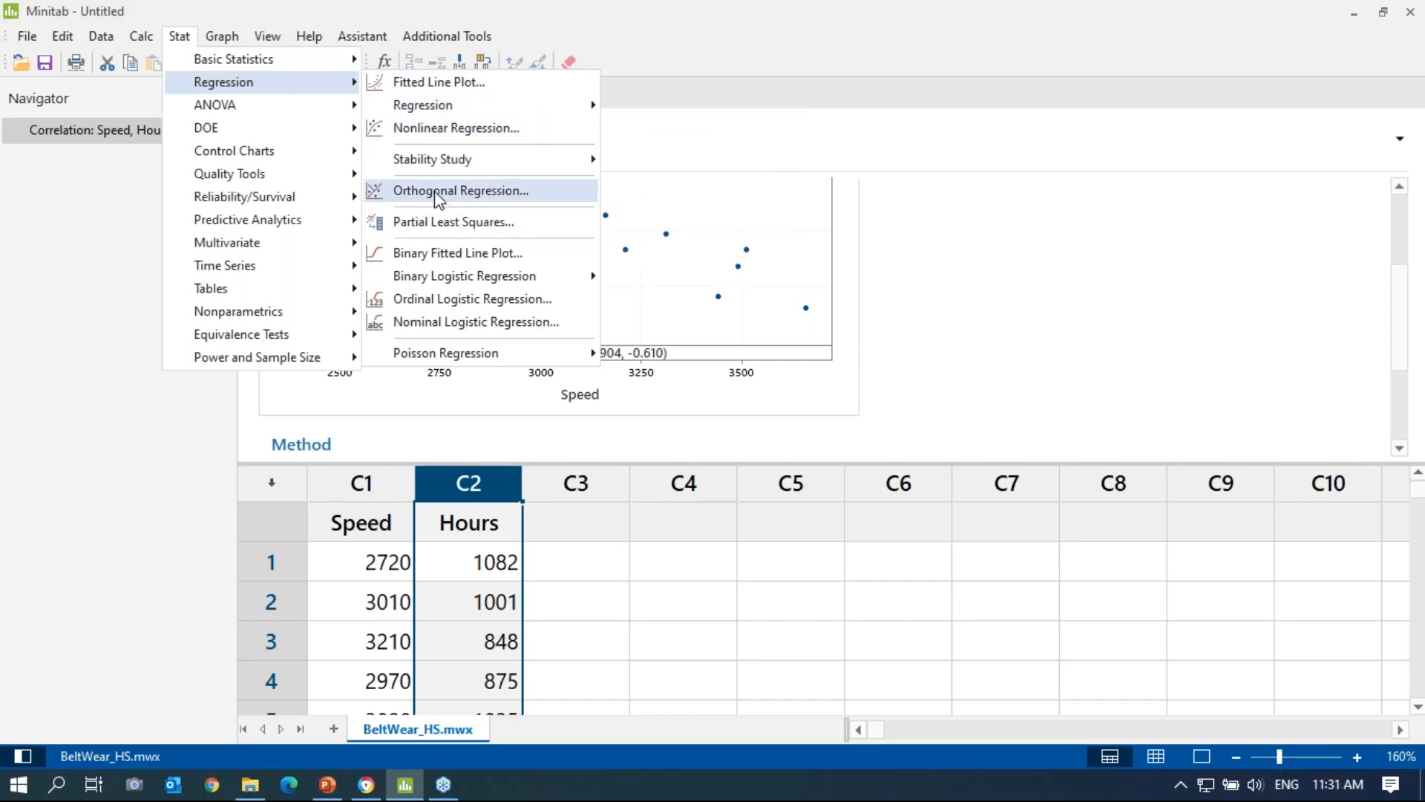
mouse_move(449, 279)
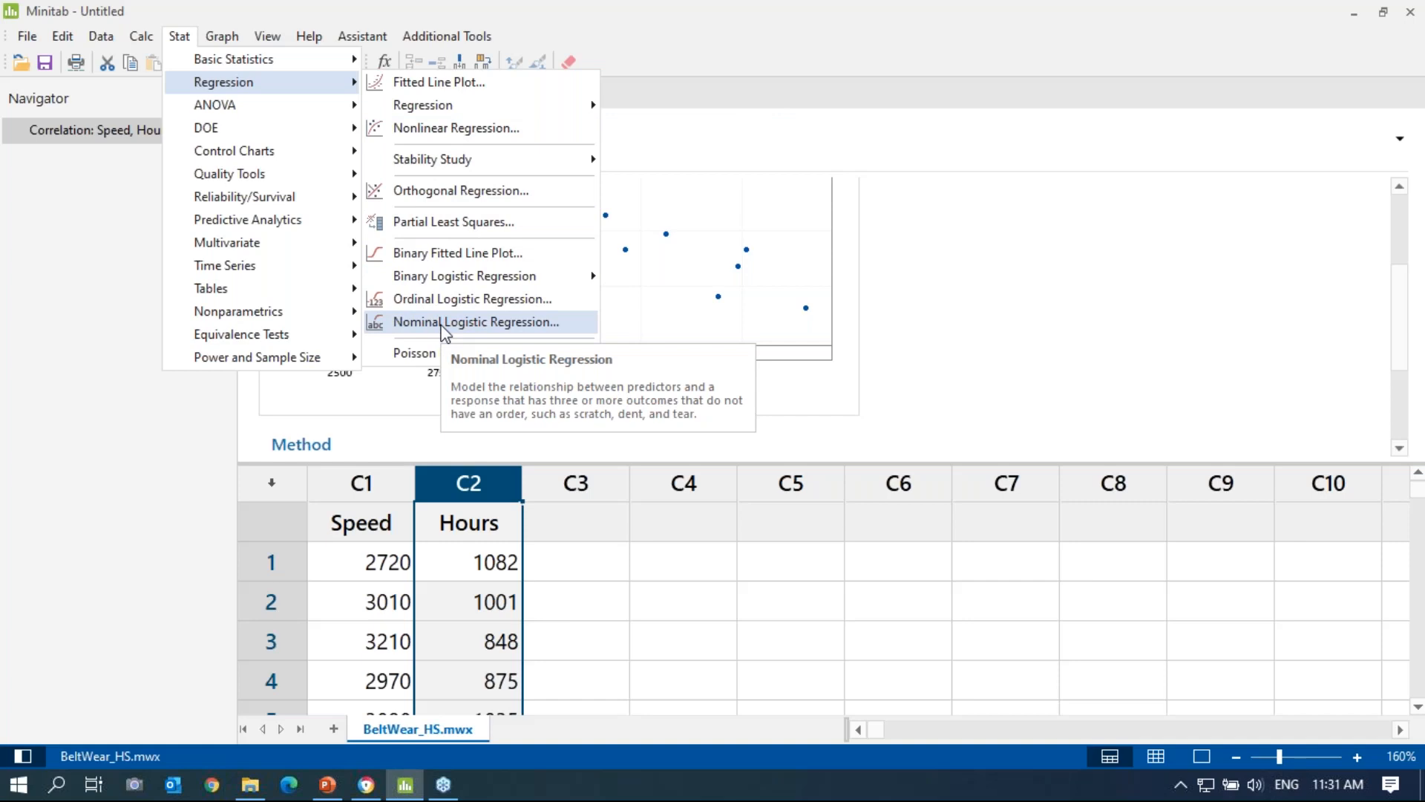
left_click(436, 83)
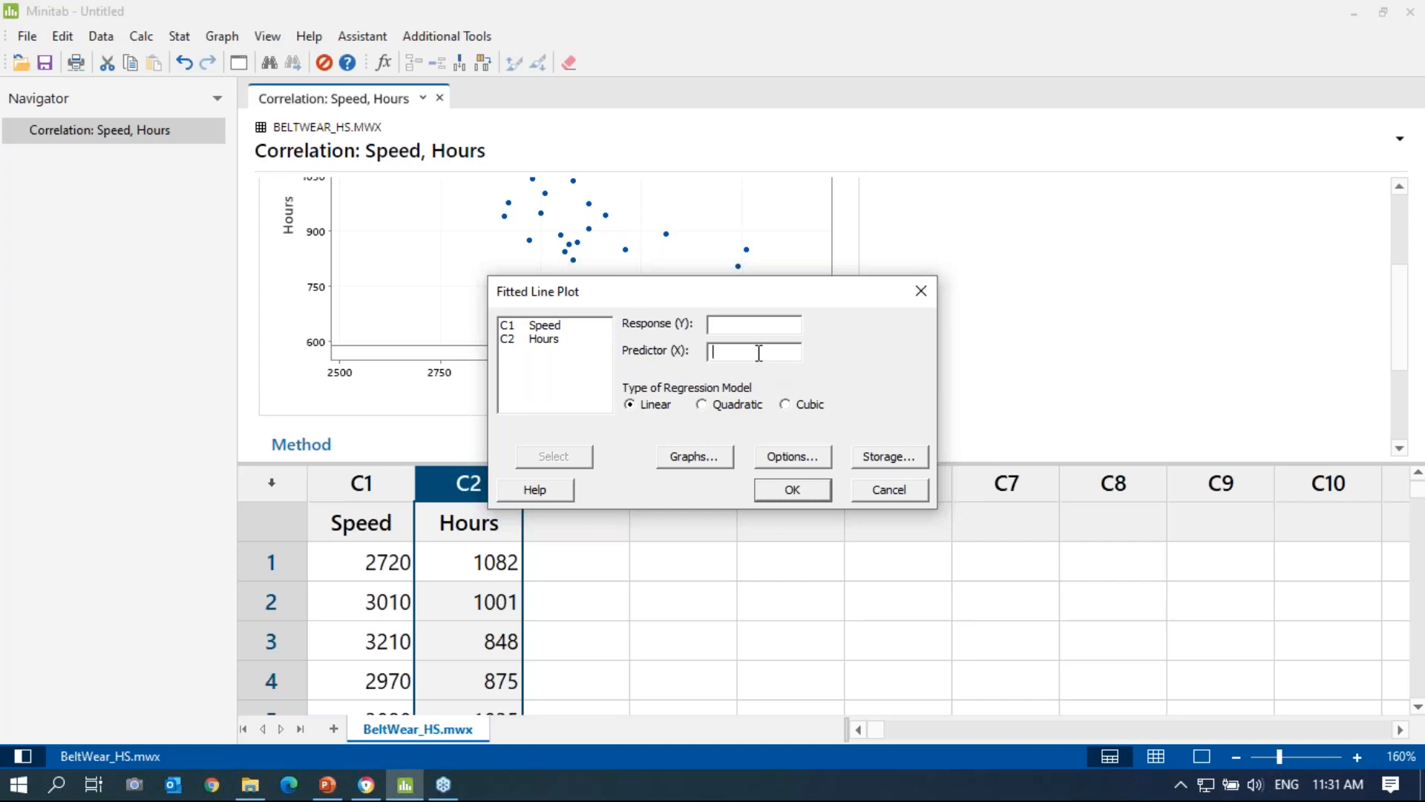
left_click(753, 328)
double_click(553, 340)
left_click_drag(853, 300, 1137, 245)
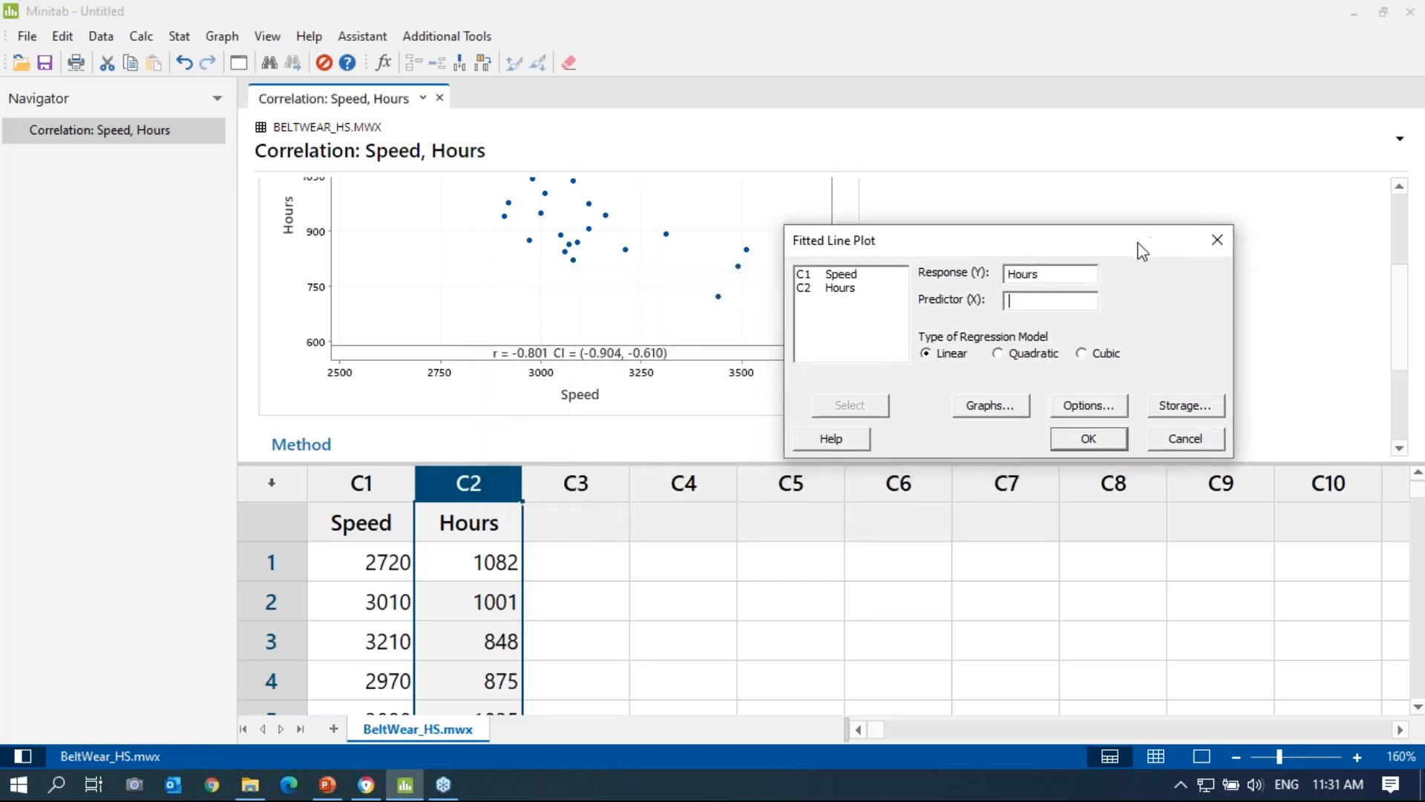
Check the residual graph settings without changing them, set Speed as the predictor and run the linear fitted line plot.
left_click(1001, 408)
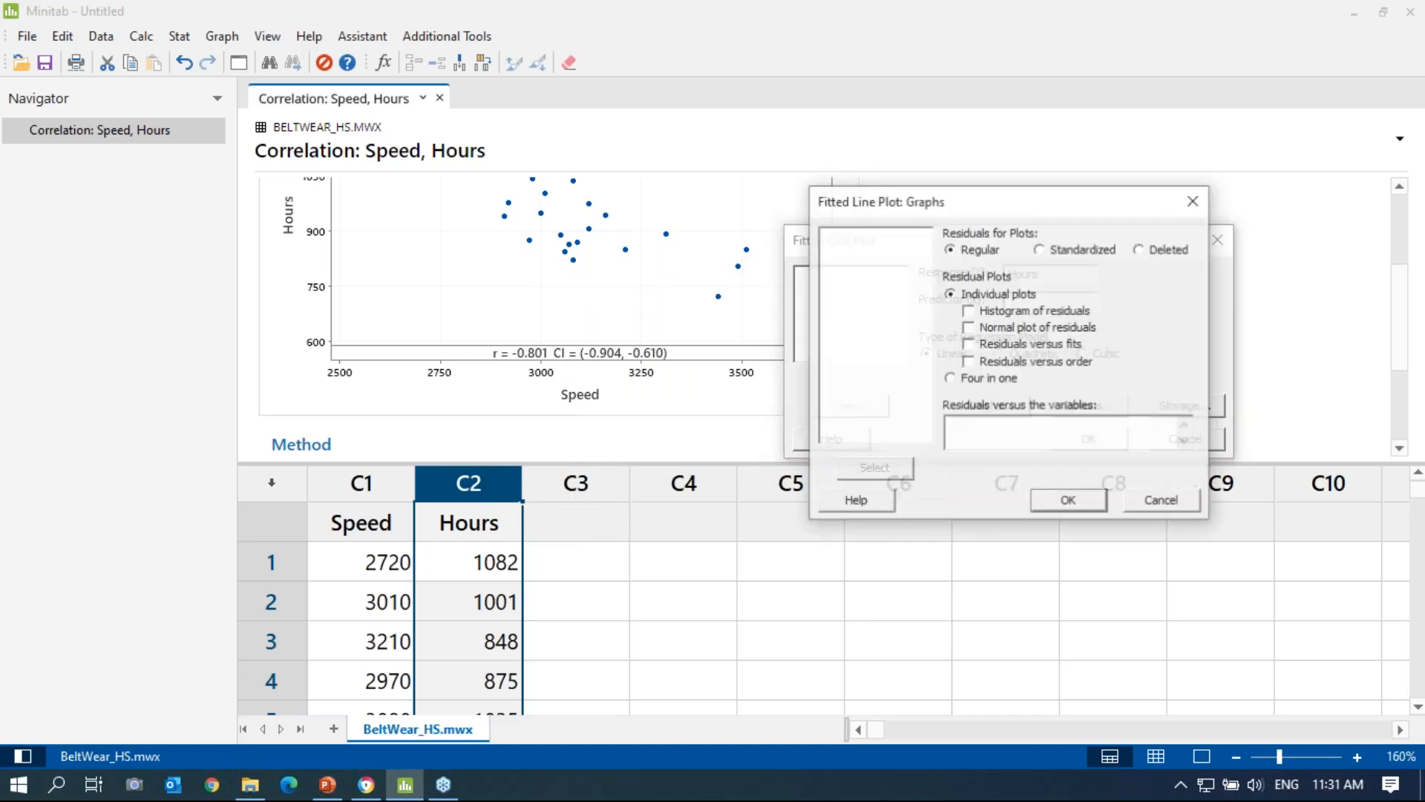
left_click(1194, 201)
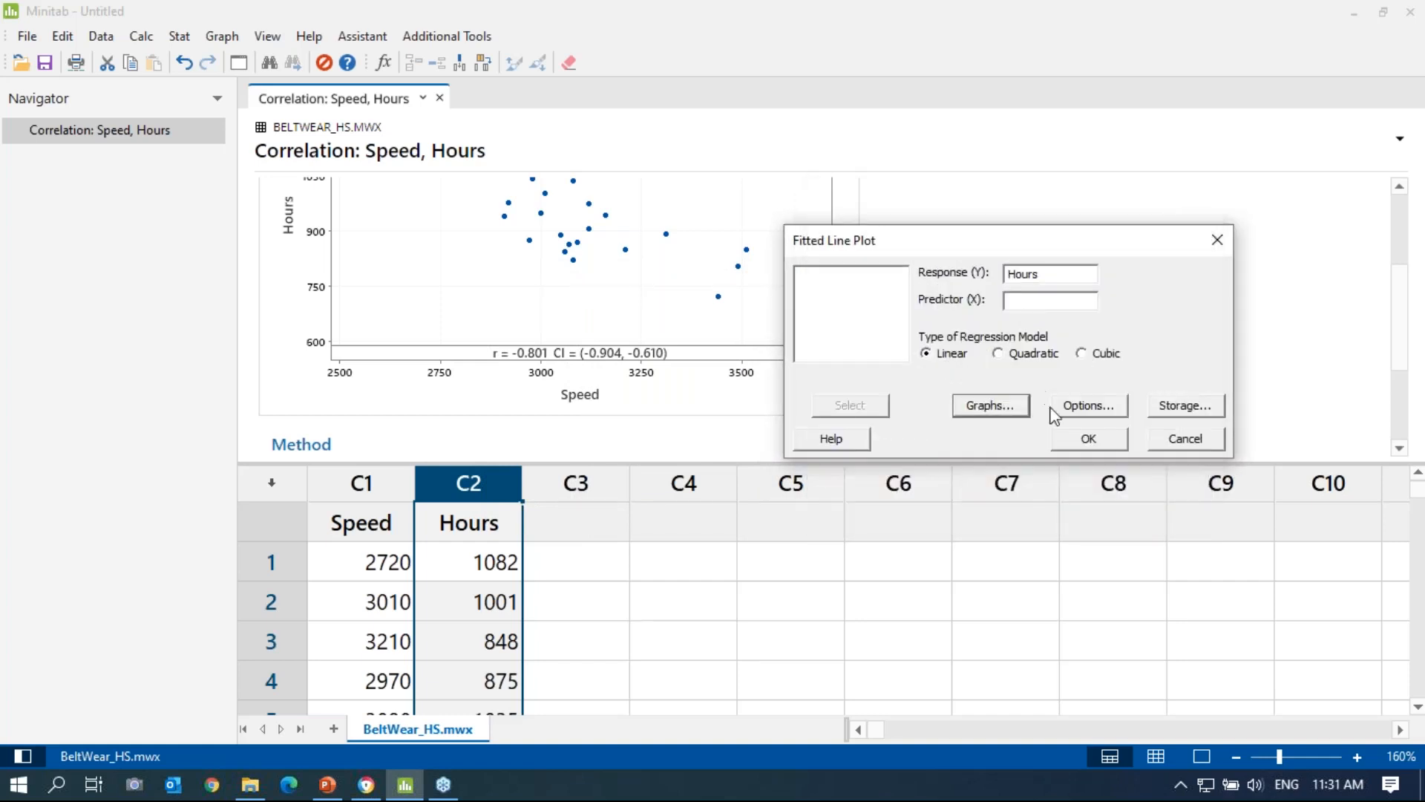
left_click(1090, 439)
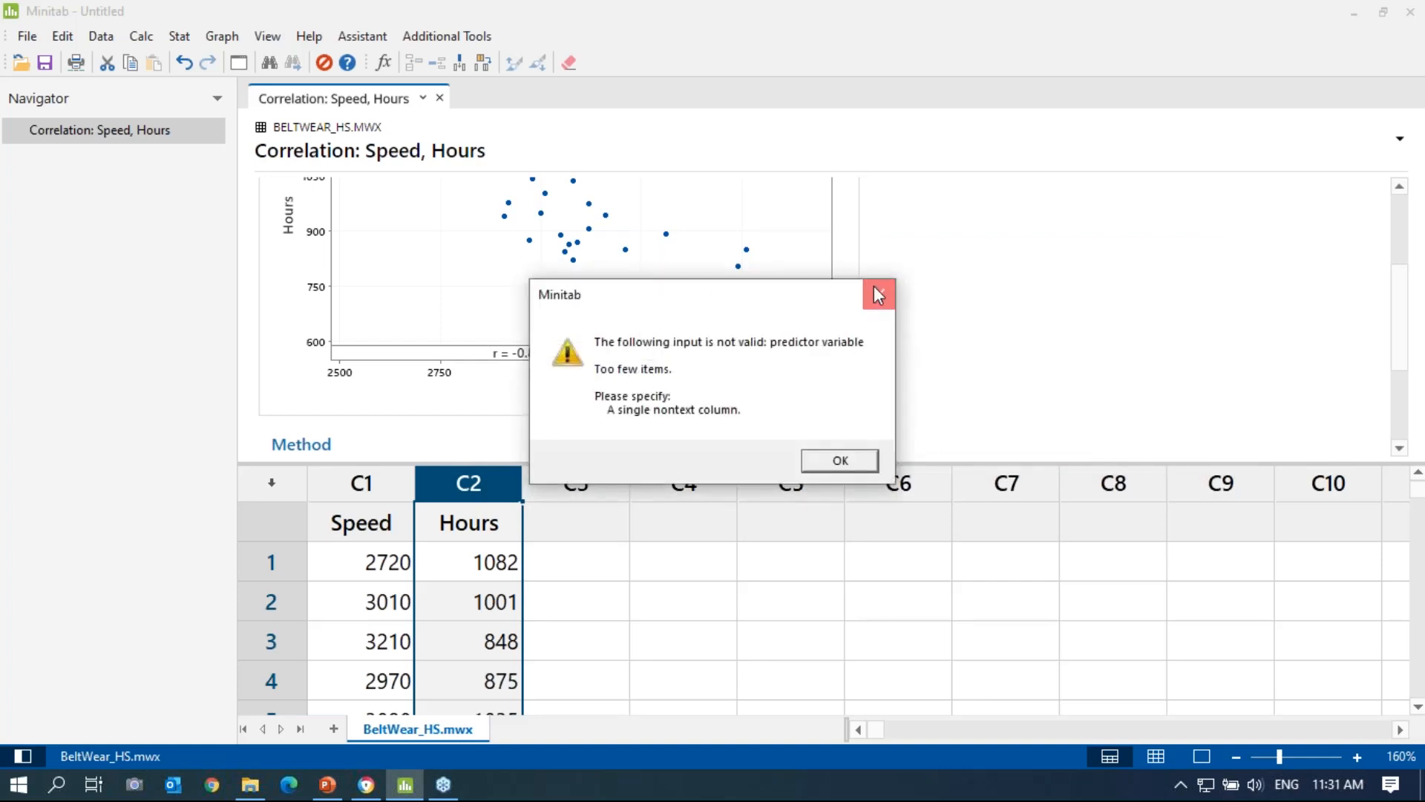
left_click(880, 295)
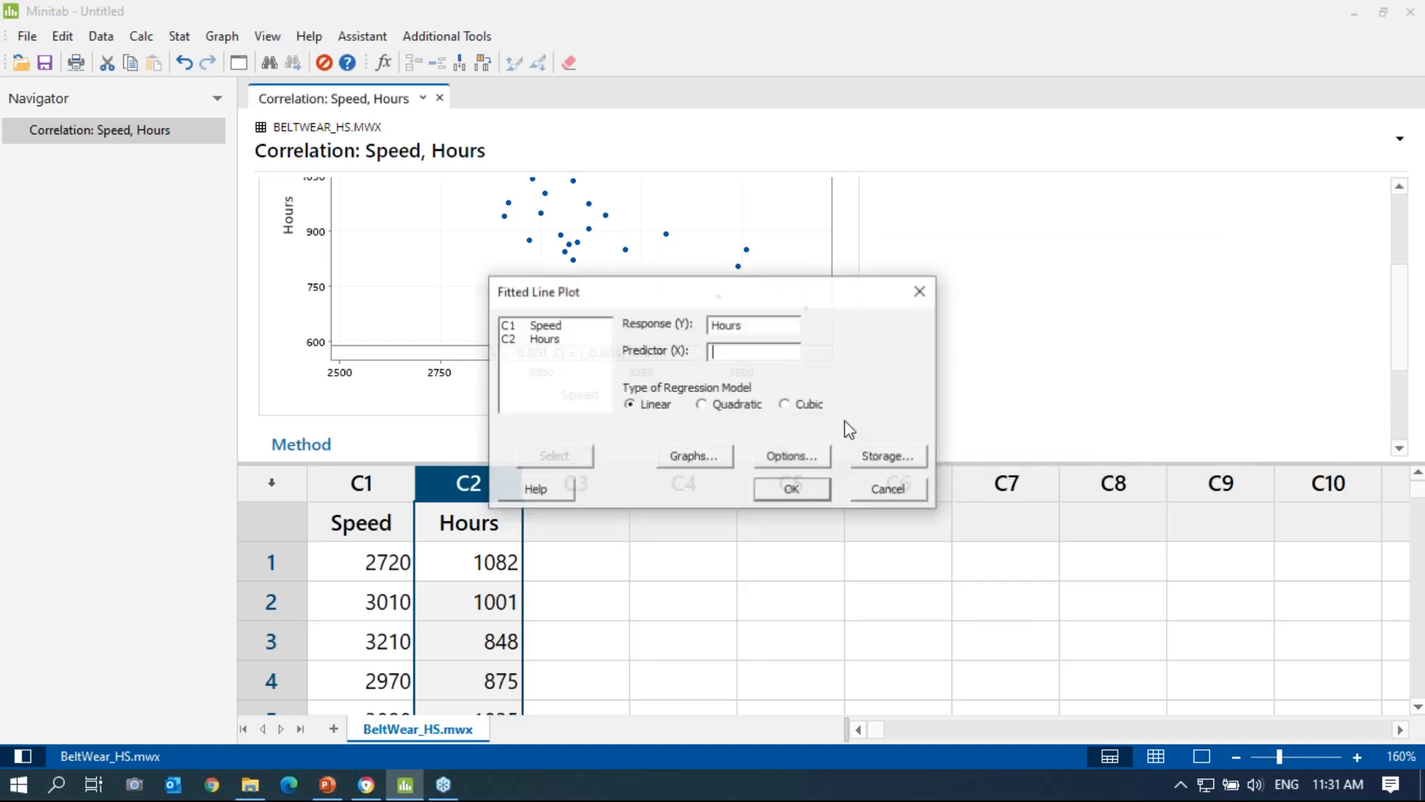
double_click(547, 327)
left_click(790, 490)
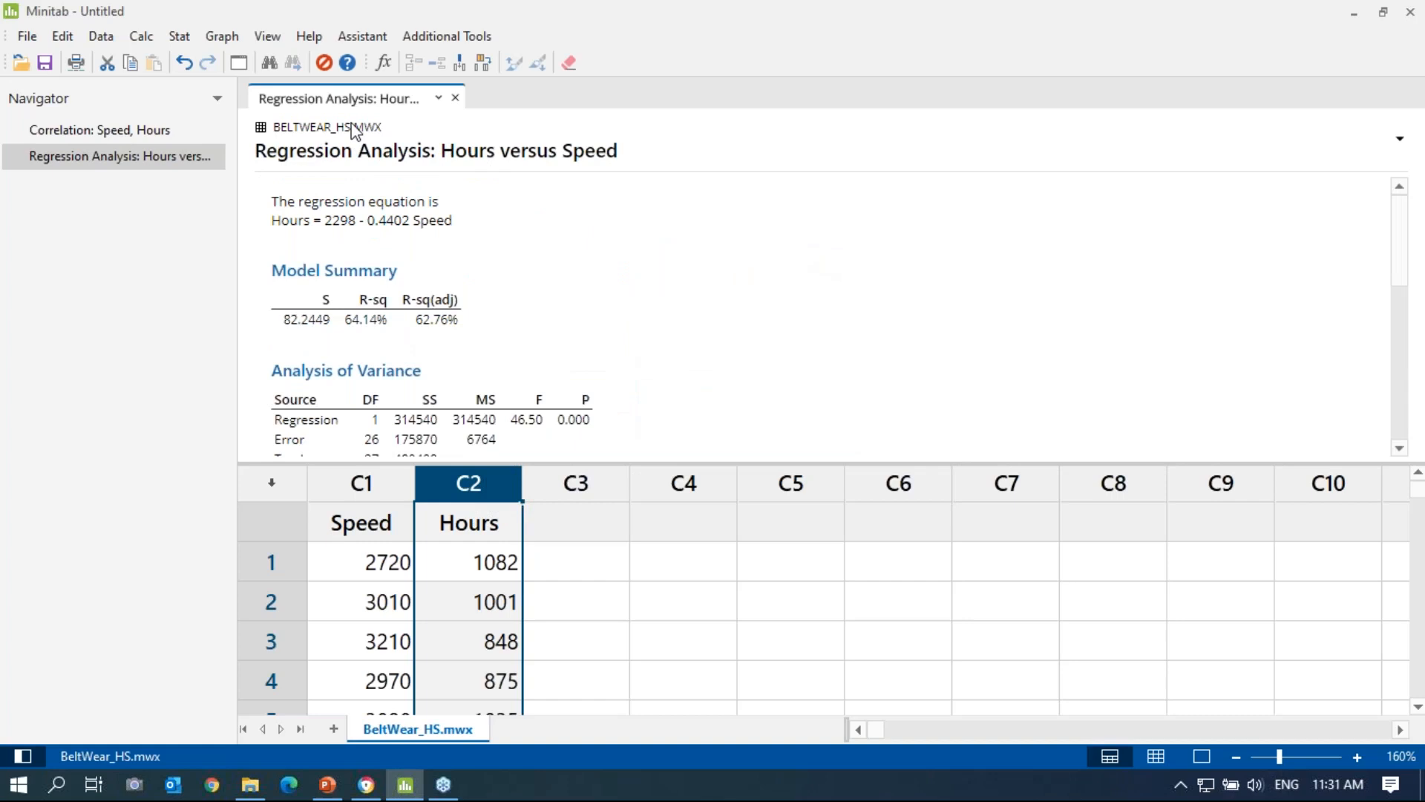
Run the linear Fitted Line Plot again with Hours as the response and Speed as the predictor.
left_click(179, 37)
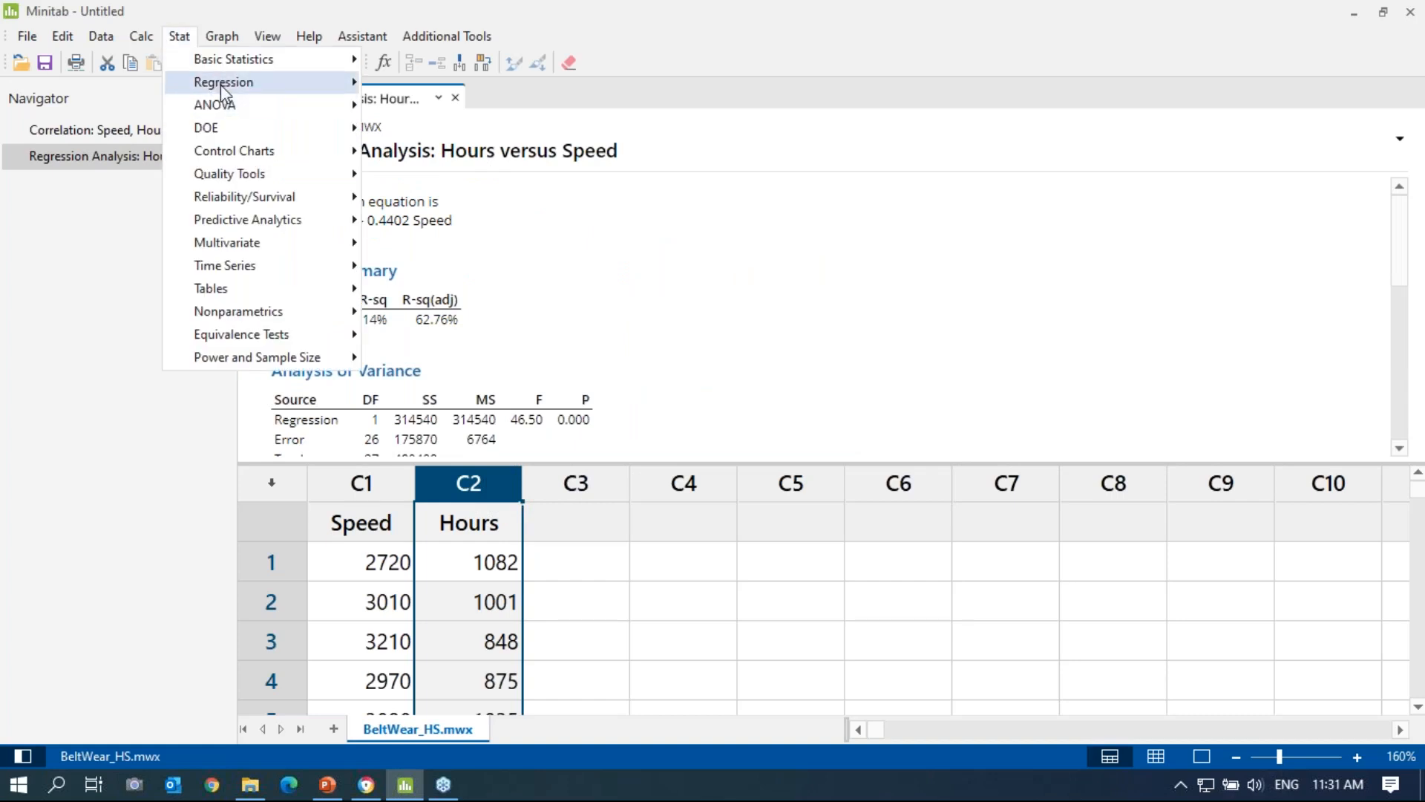
mouse_move(221, 85)
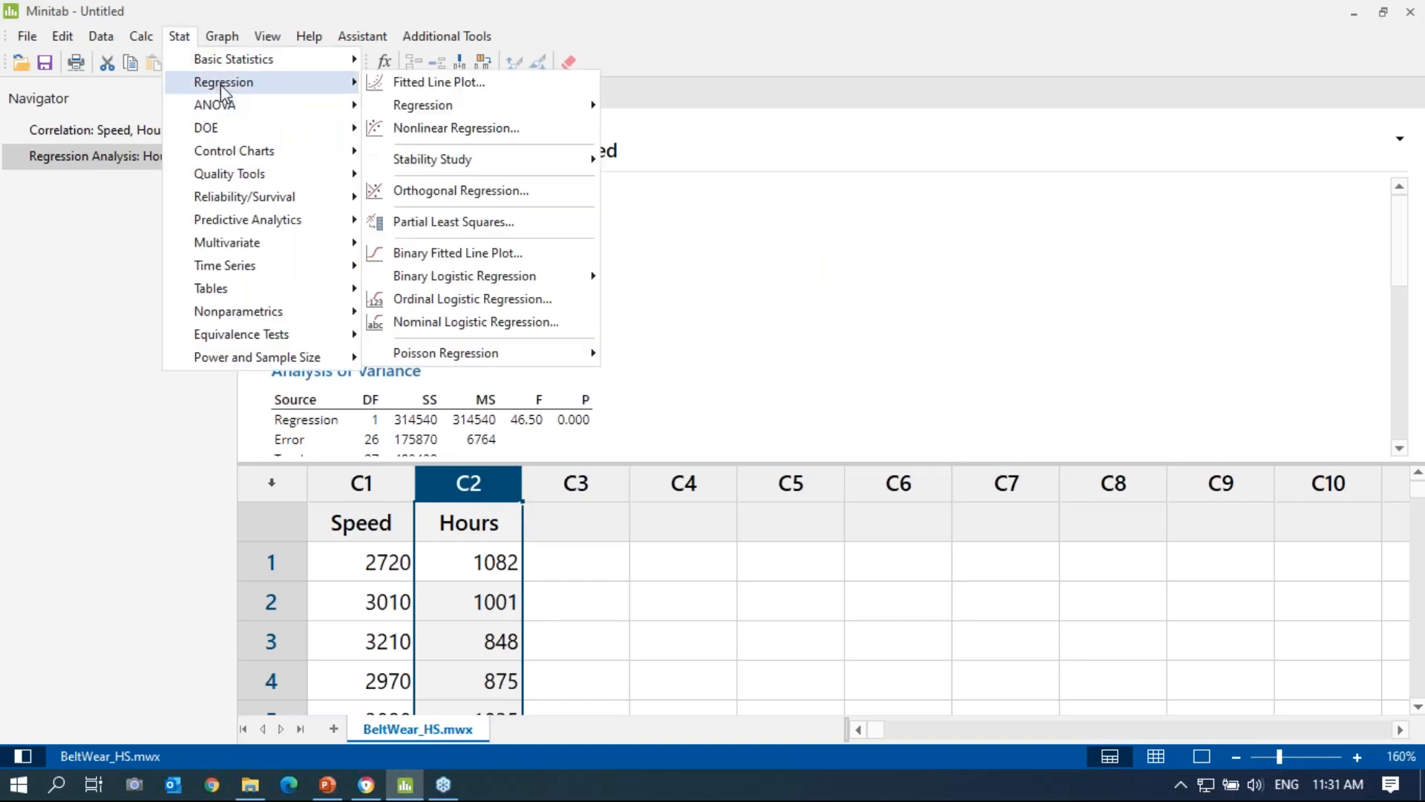
left_click(524, 87)
left_click(789, 324)
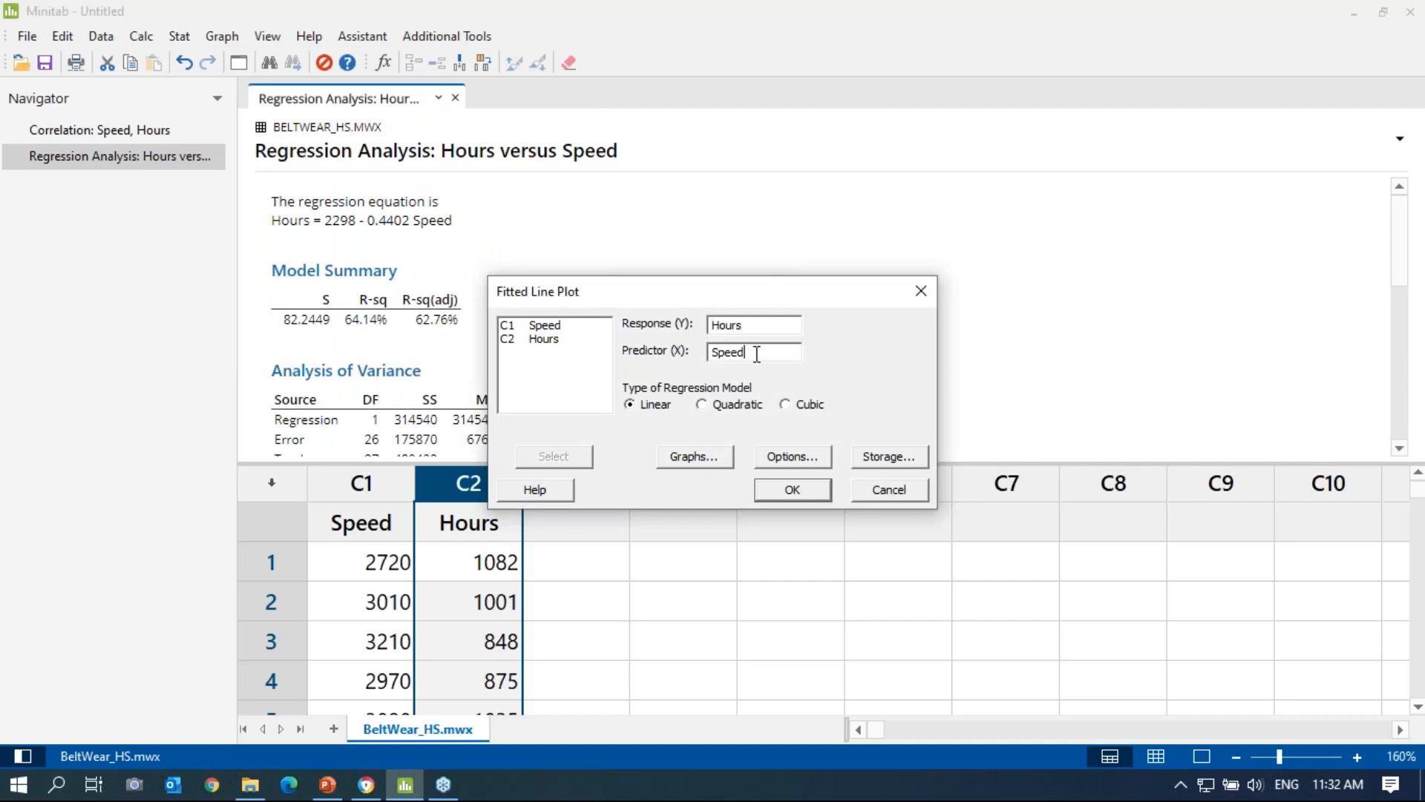
left_click(791, 490)
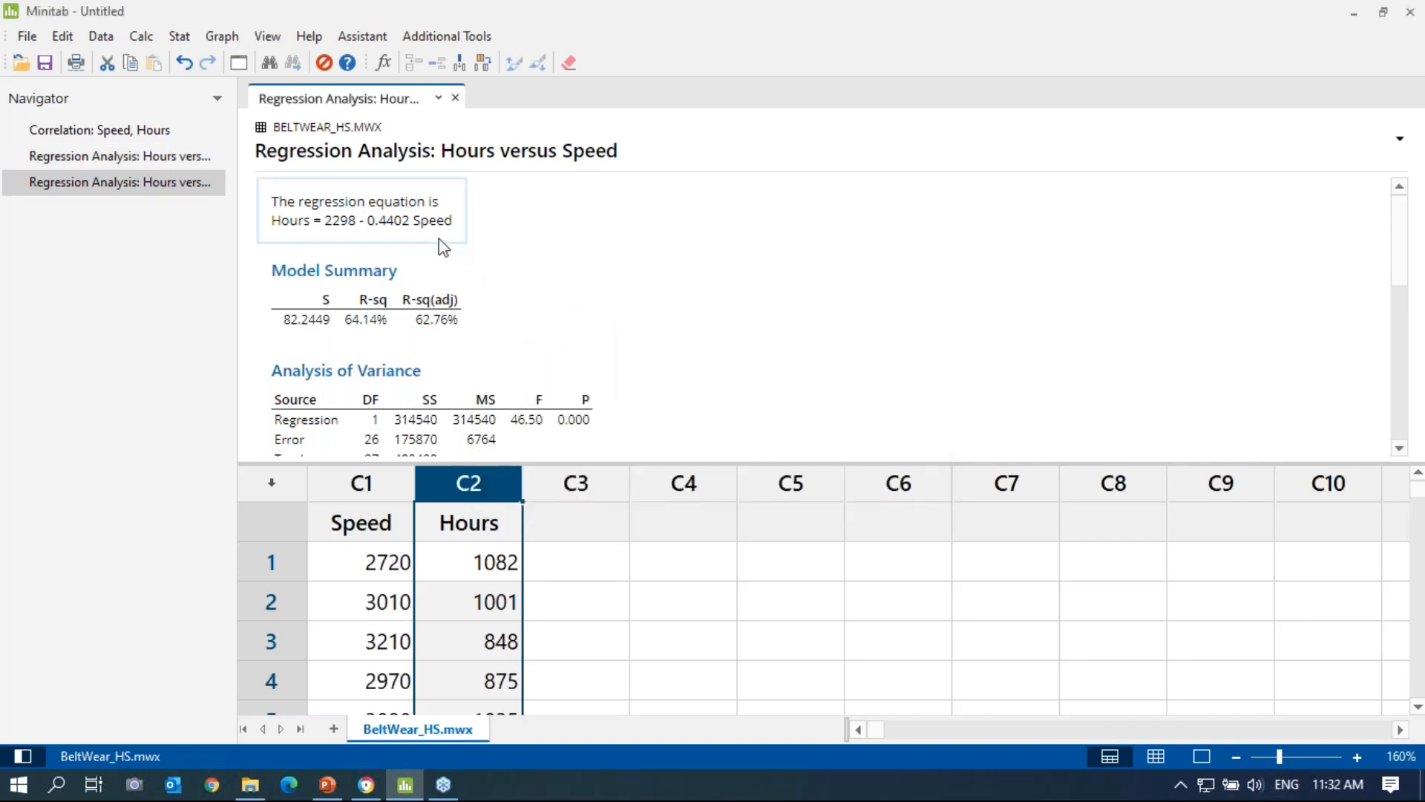
Show only the latest regression output and examine its equation, Model Summary, Analysis of Variance and fitted line plot.
left_click(131, 183)
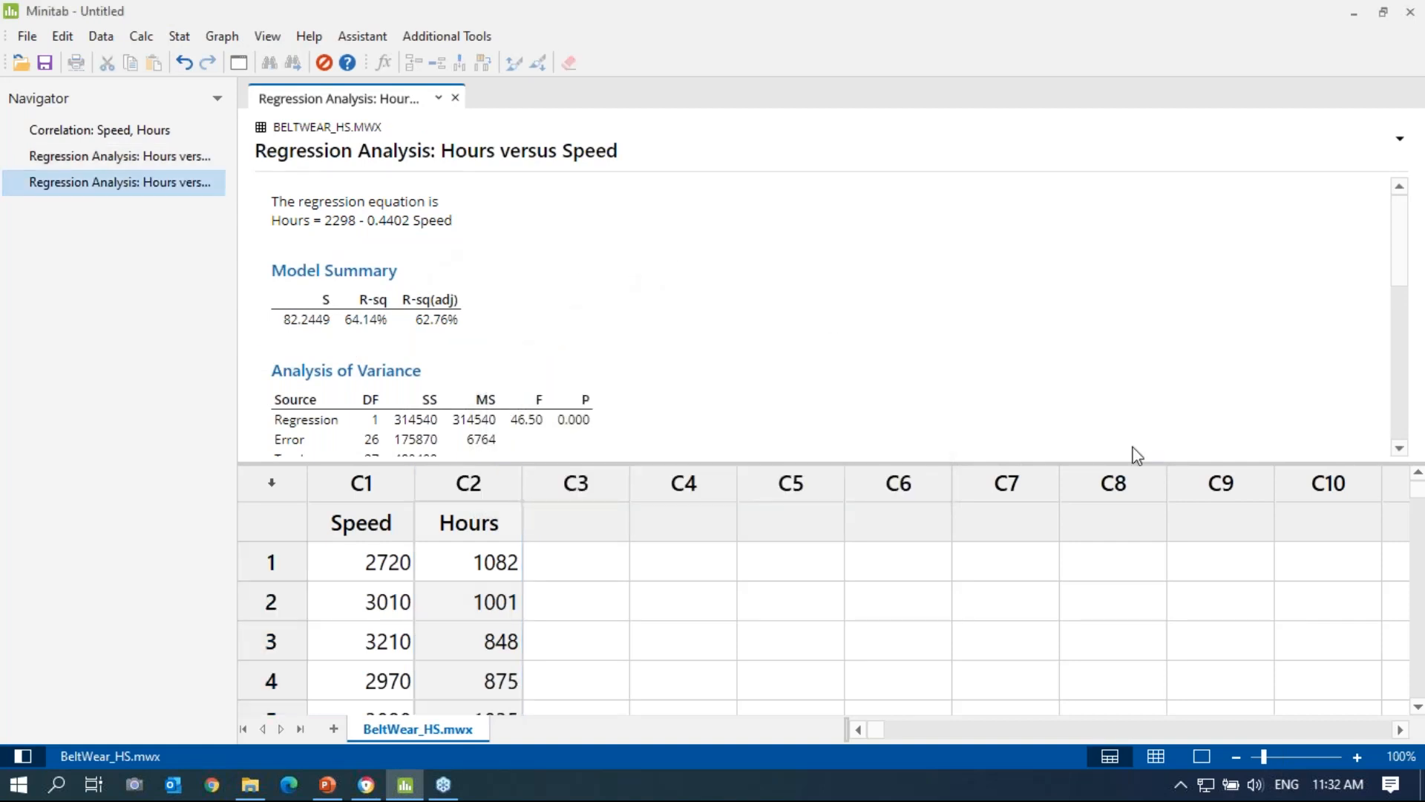
left_click(1201, 755)
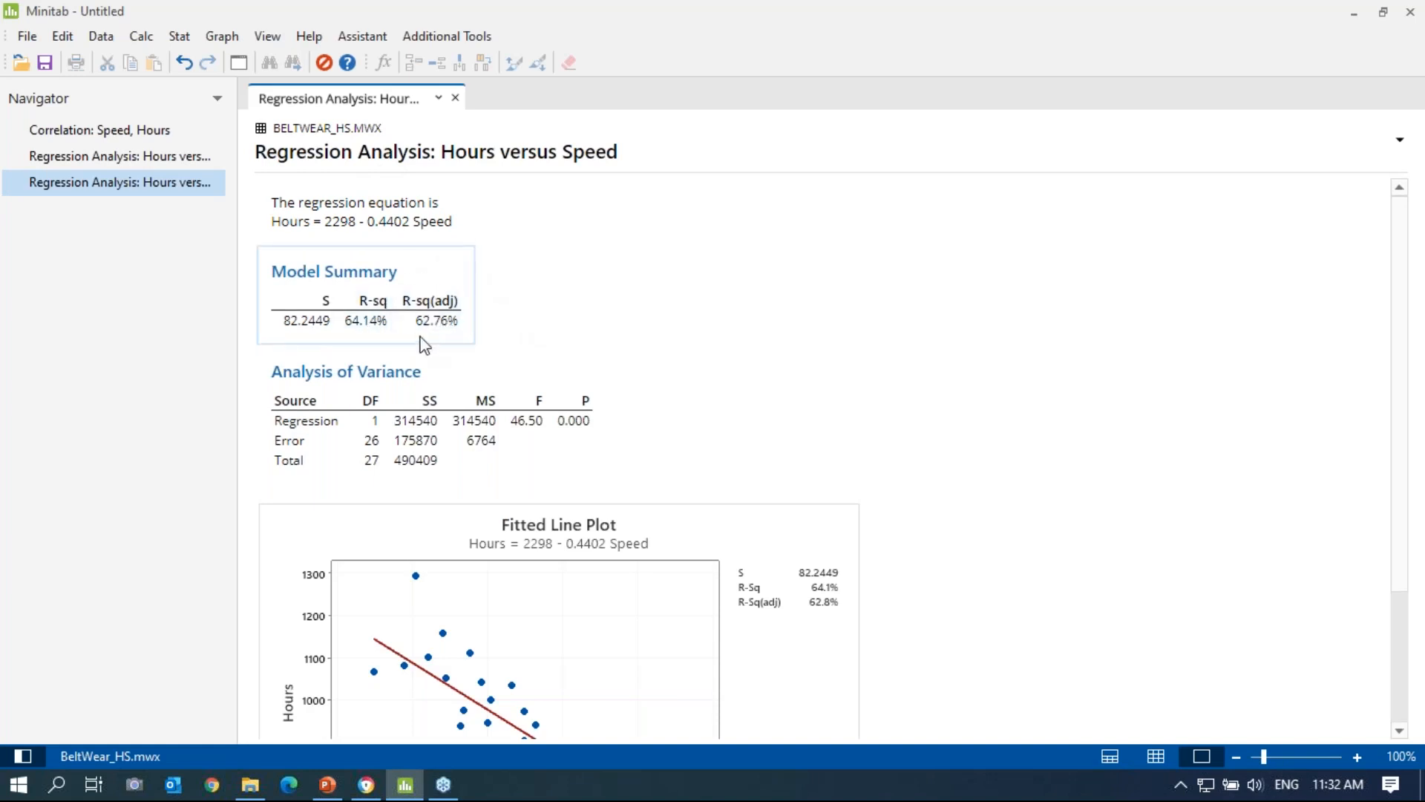
scroll(401, 282, "down", 3)
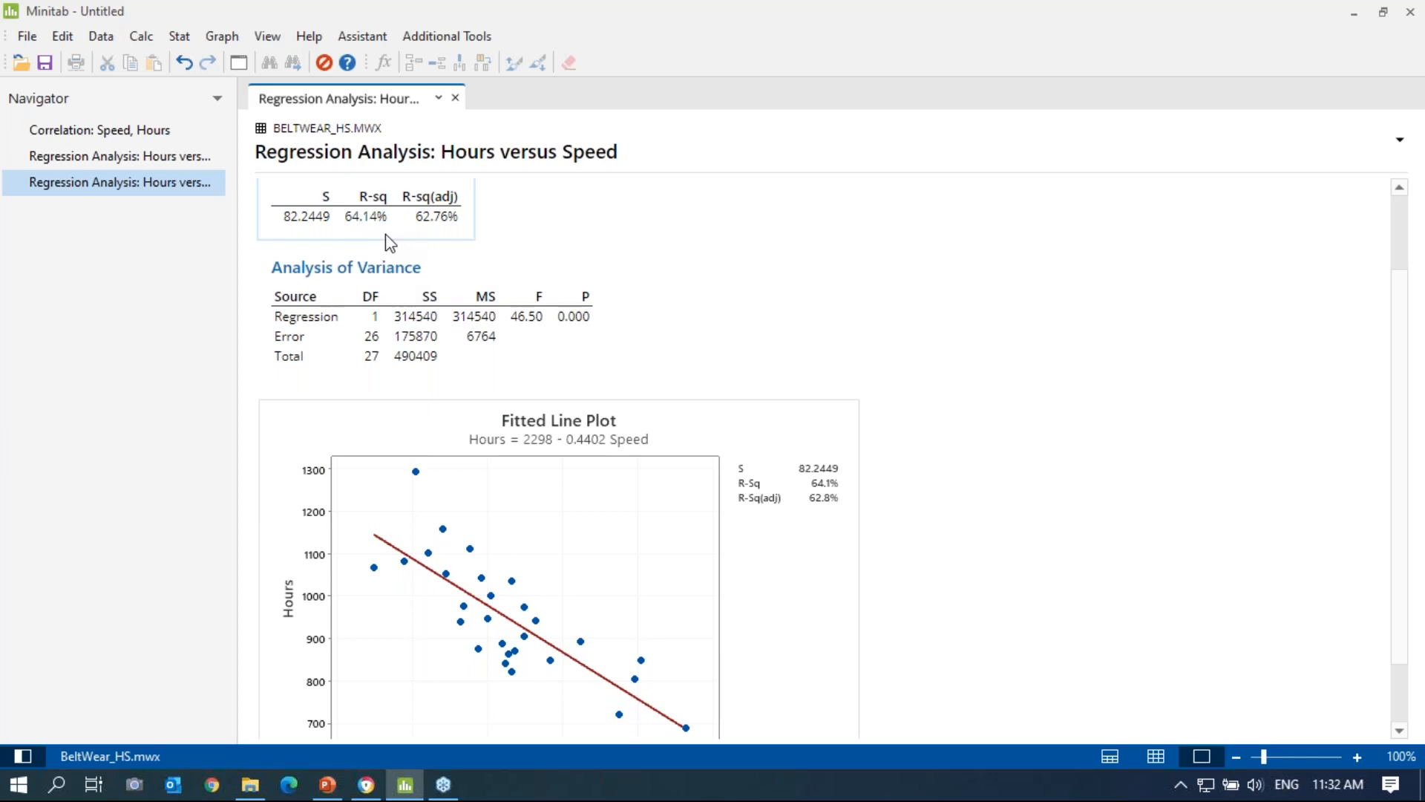
scroll(386, 235, "up", 3)
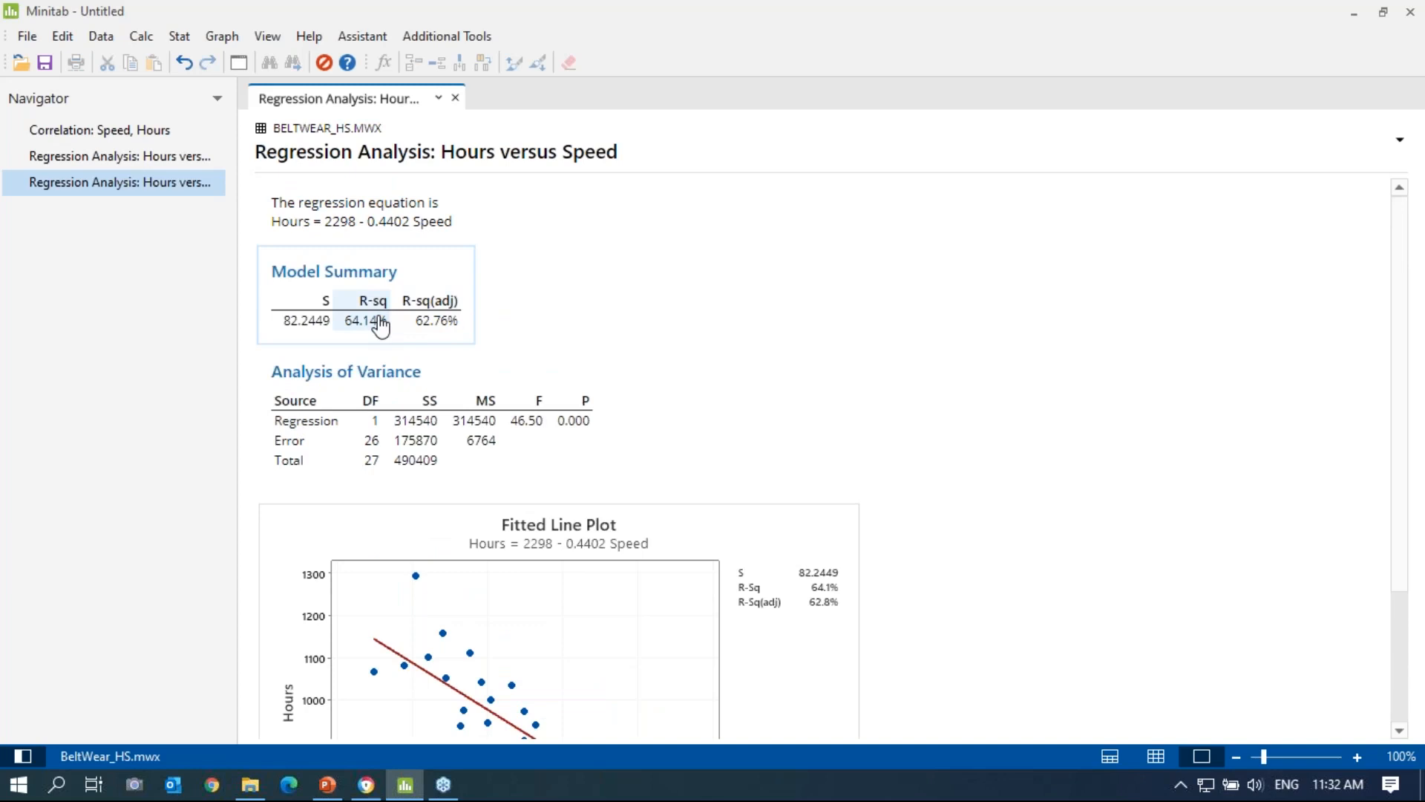
scroll(379, 325, "down", 3)
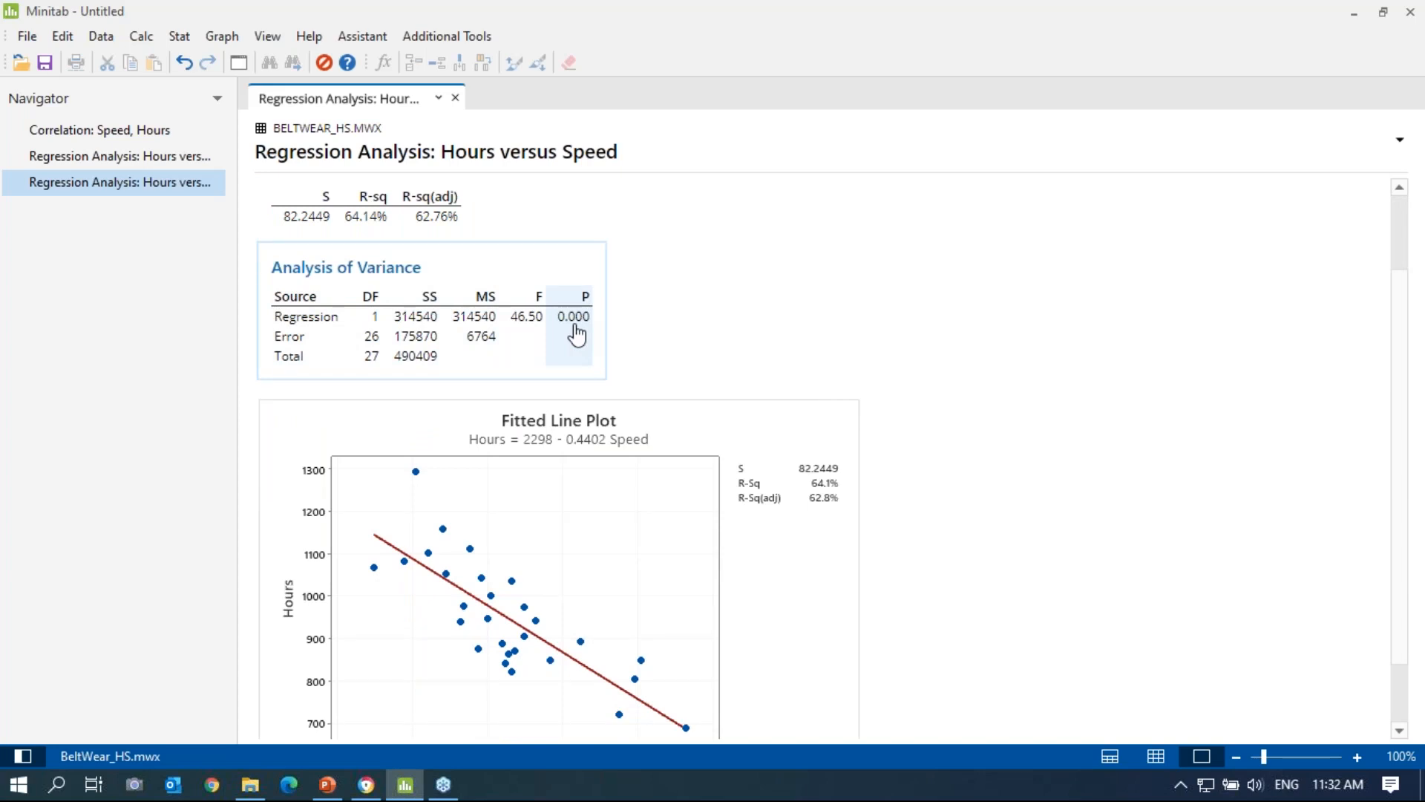
scroll(665, 363, "down", 2)
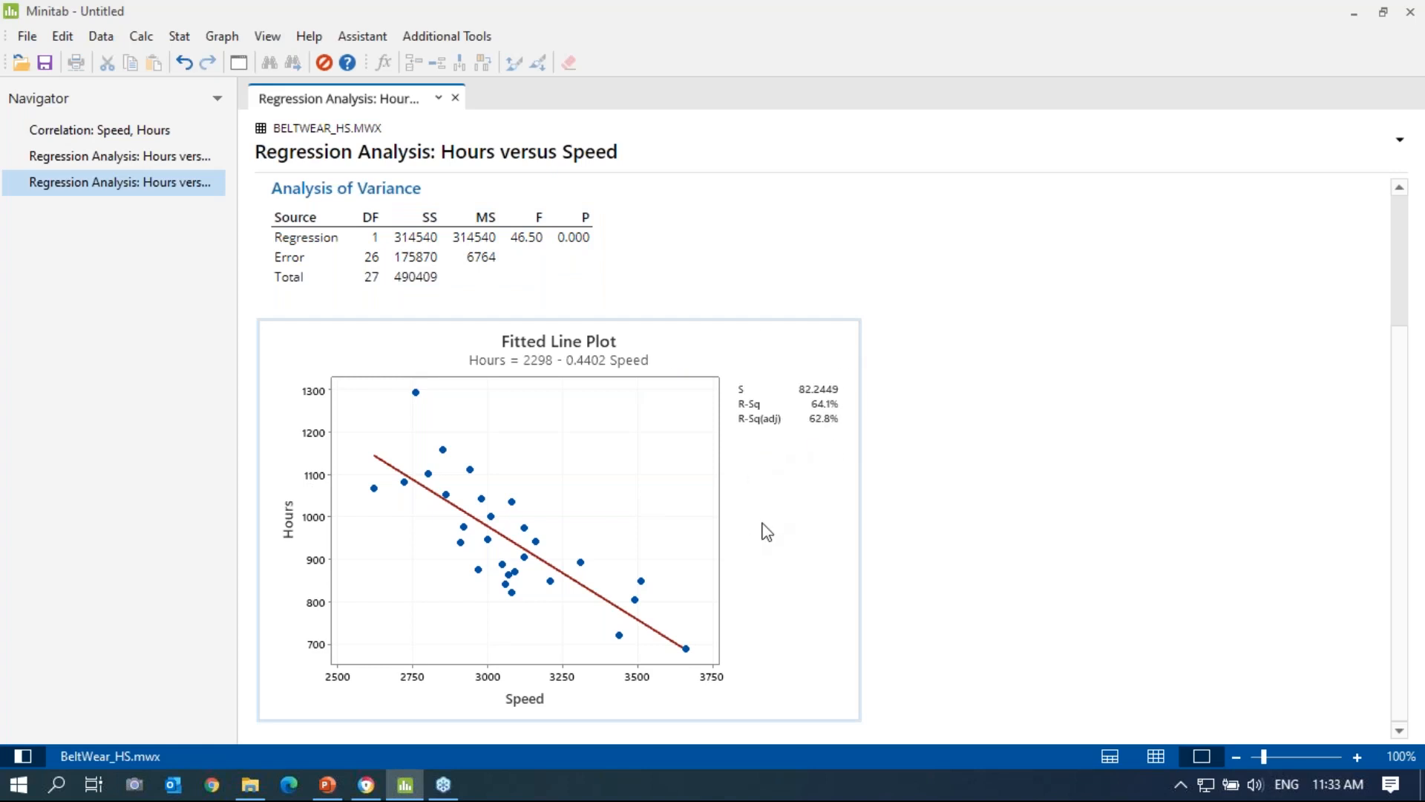
scroll(767, 531, "up", 3)
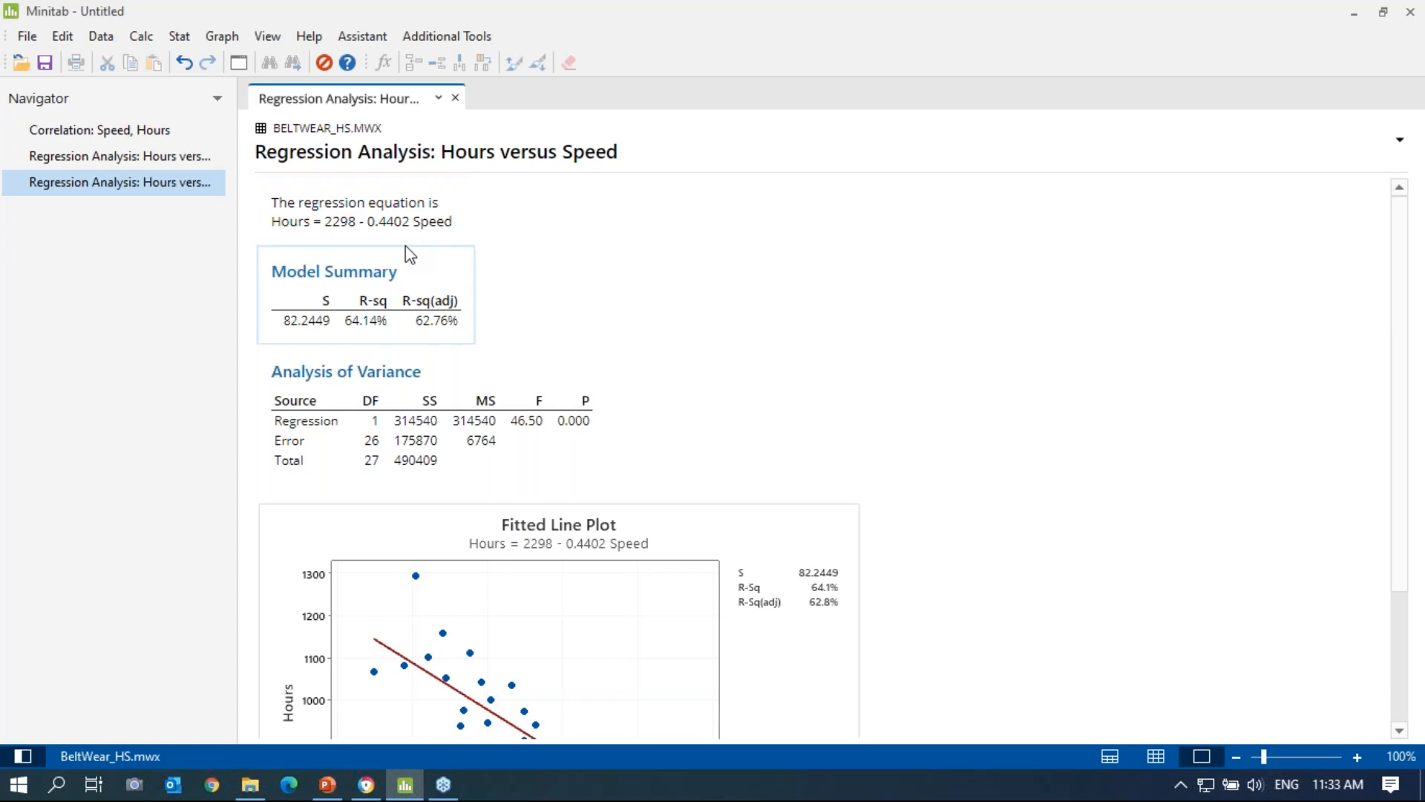
scroll(552, 265, "down", 3)
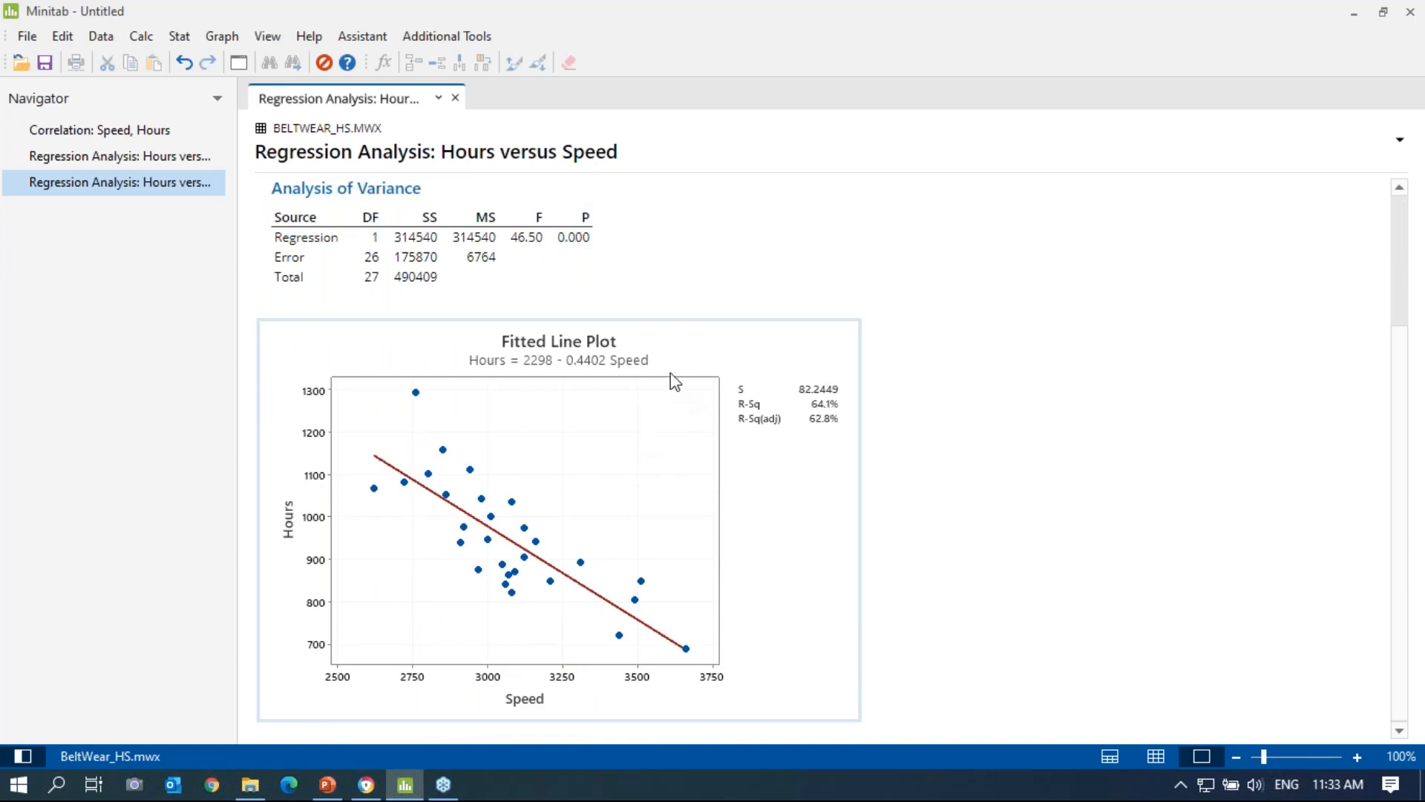
Rerun the fitted line plot with individual residual plots: histogram, normal plot of residuals and residuals versus fits.
left_click(232, 63)
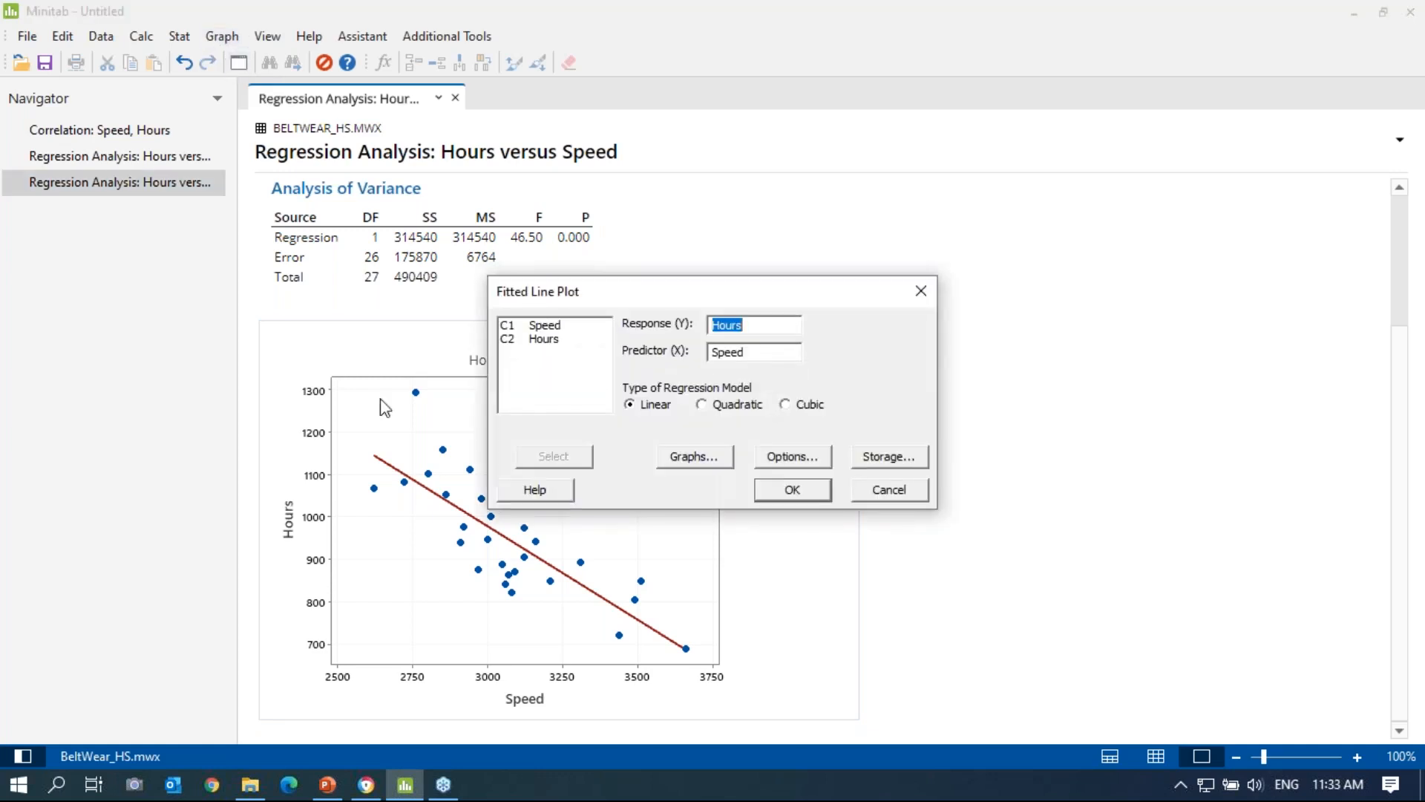
left_click(703, 458)
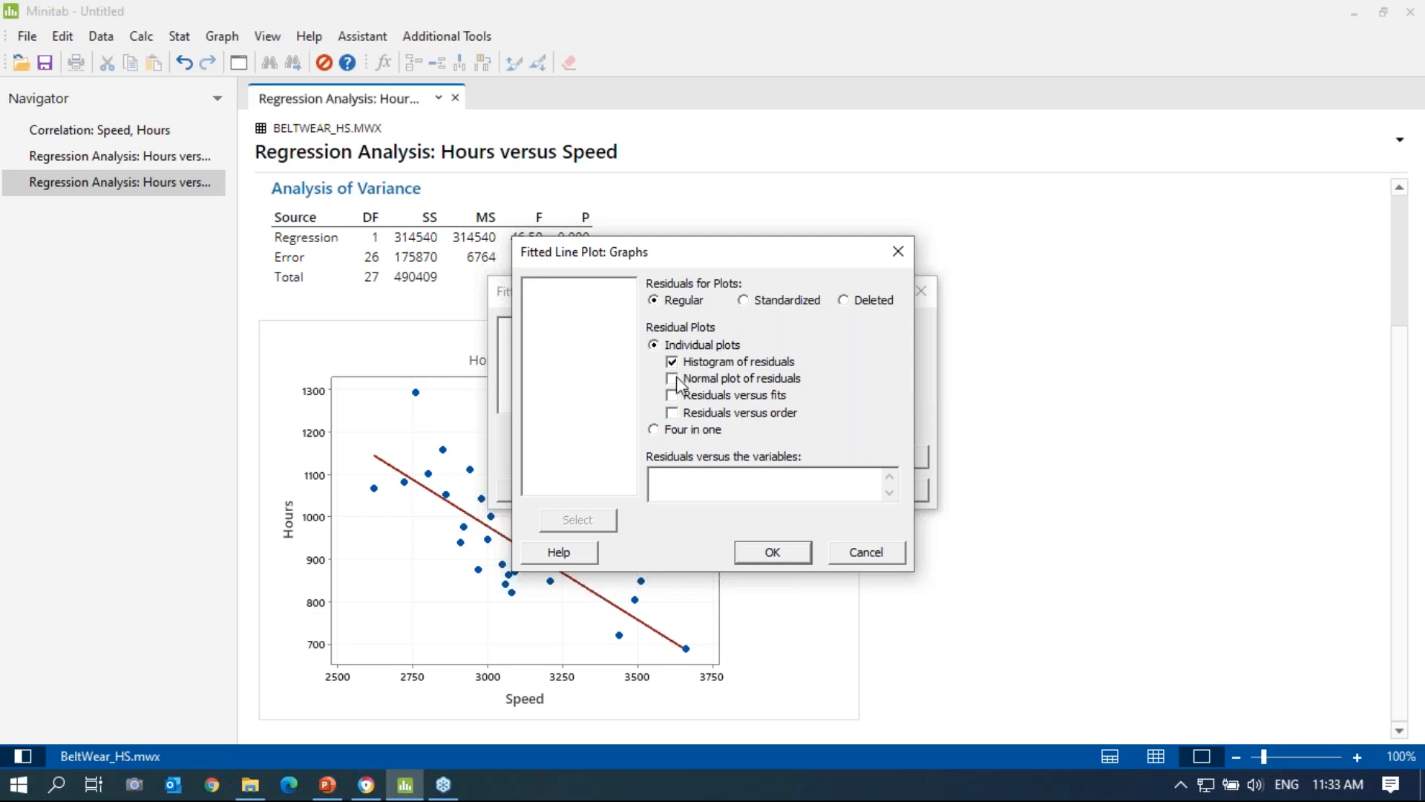
left_click(673, 395)
left_click(774, 552)
left_click(792, 489)
Examine the Normal Probability Plot, Versus Fits plot and Histogram of the residuals in the new regression output.
scroll(847, 395, "down", 10)
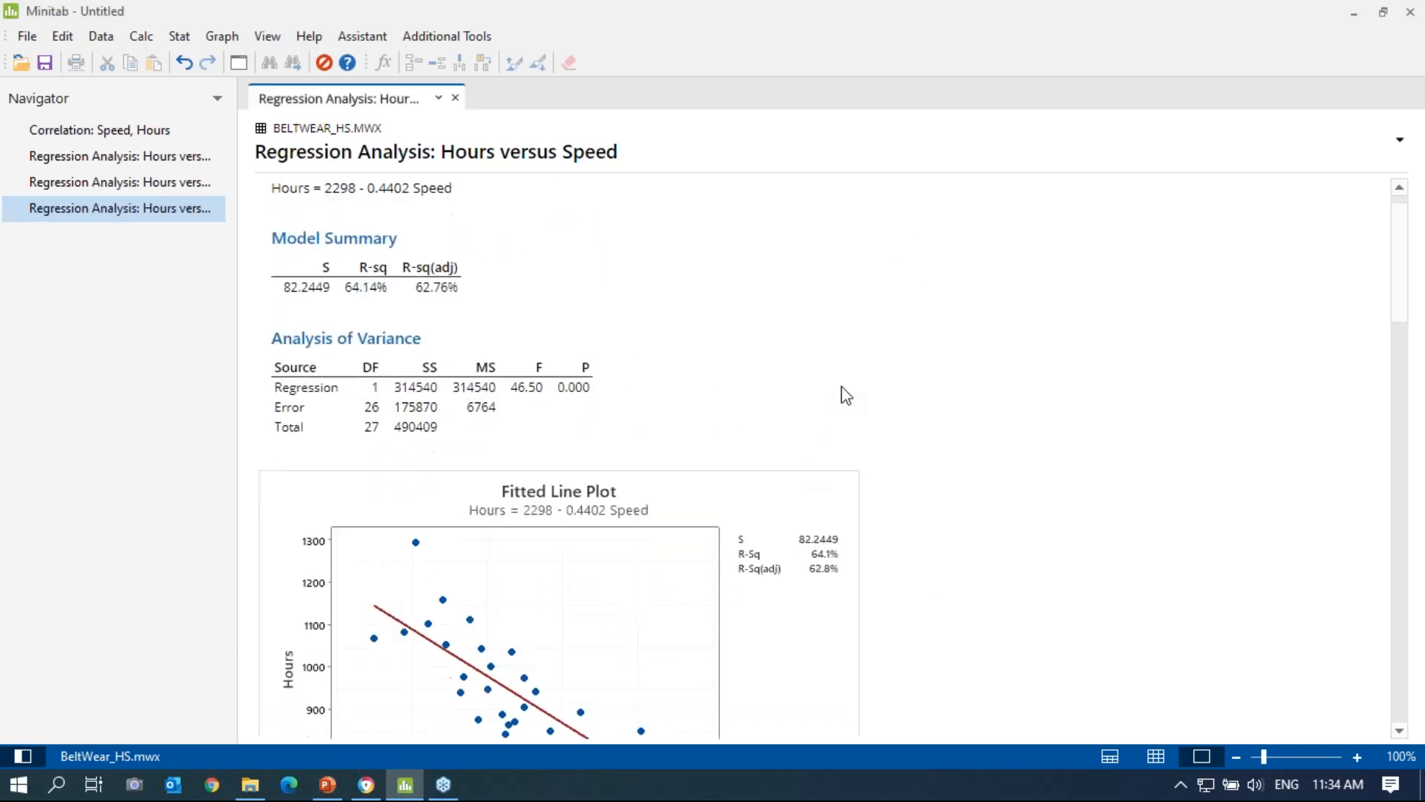
scroll(847, 395, "up", 1)
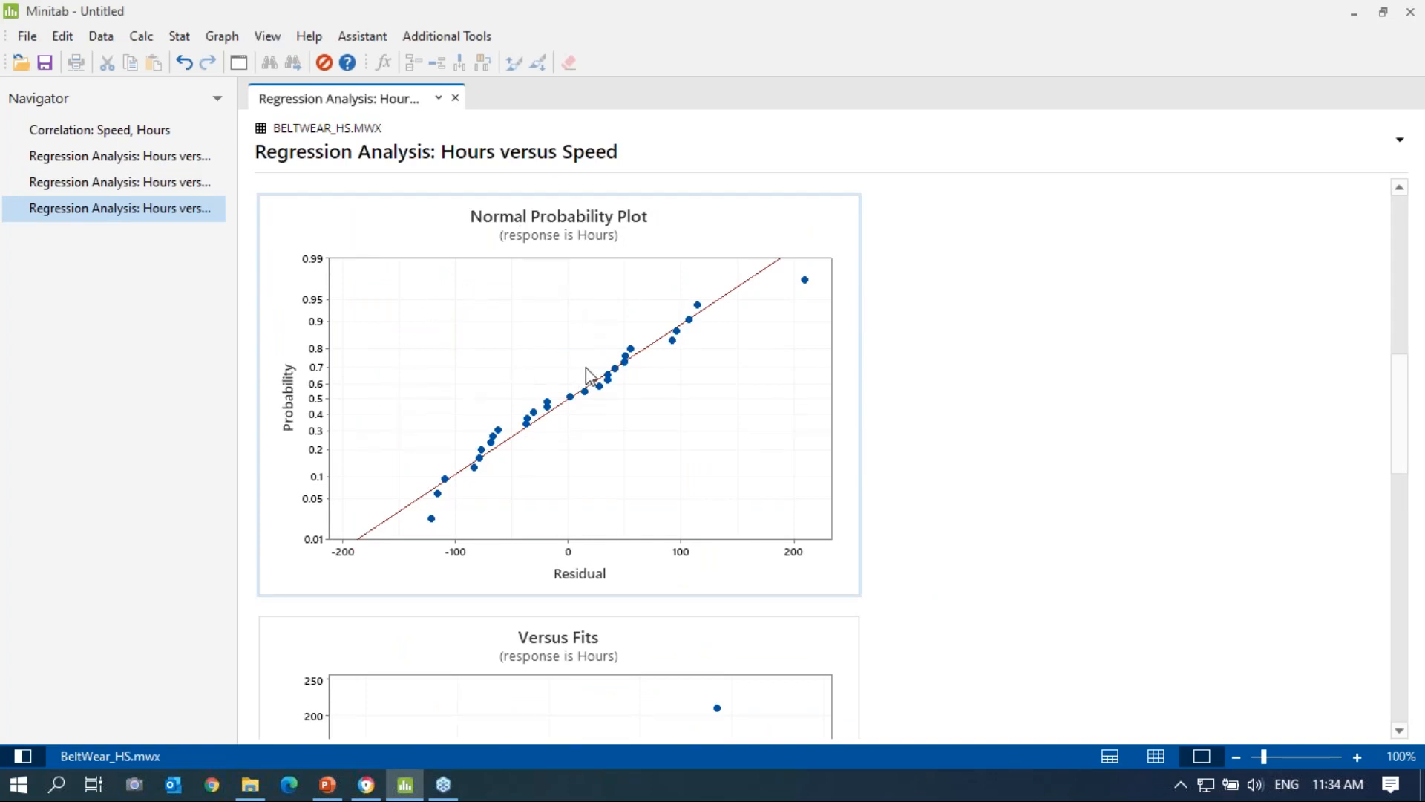
scroll(586, 371, "down", 8)
scroll(492, 345, "up", 2)
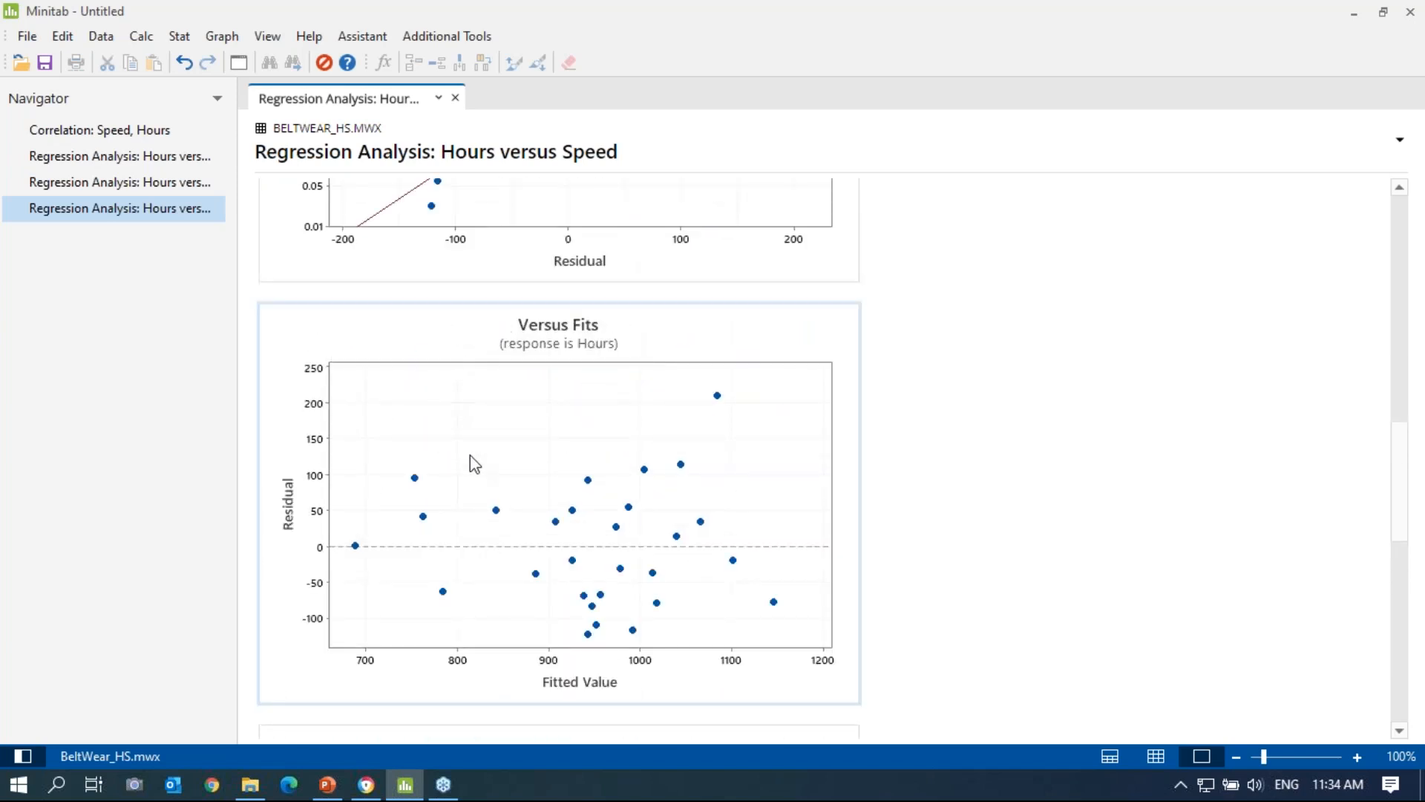
scroll(616, 443, "down", 4)
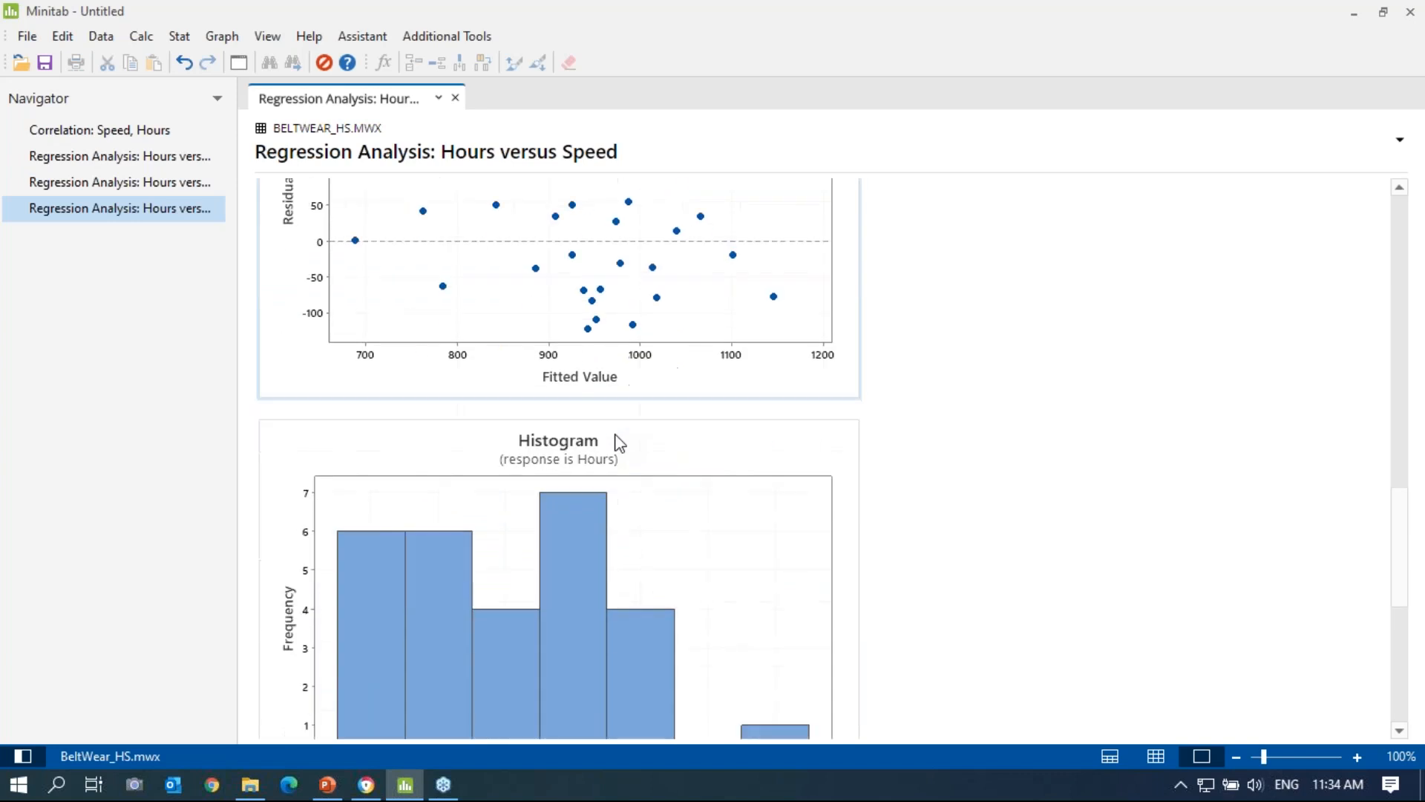
scroll(619, 444, "down", 4)
scroll(594, 386, "up", 8)
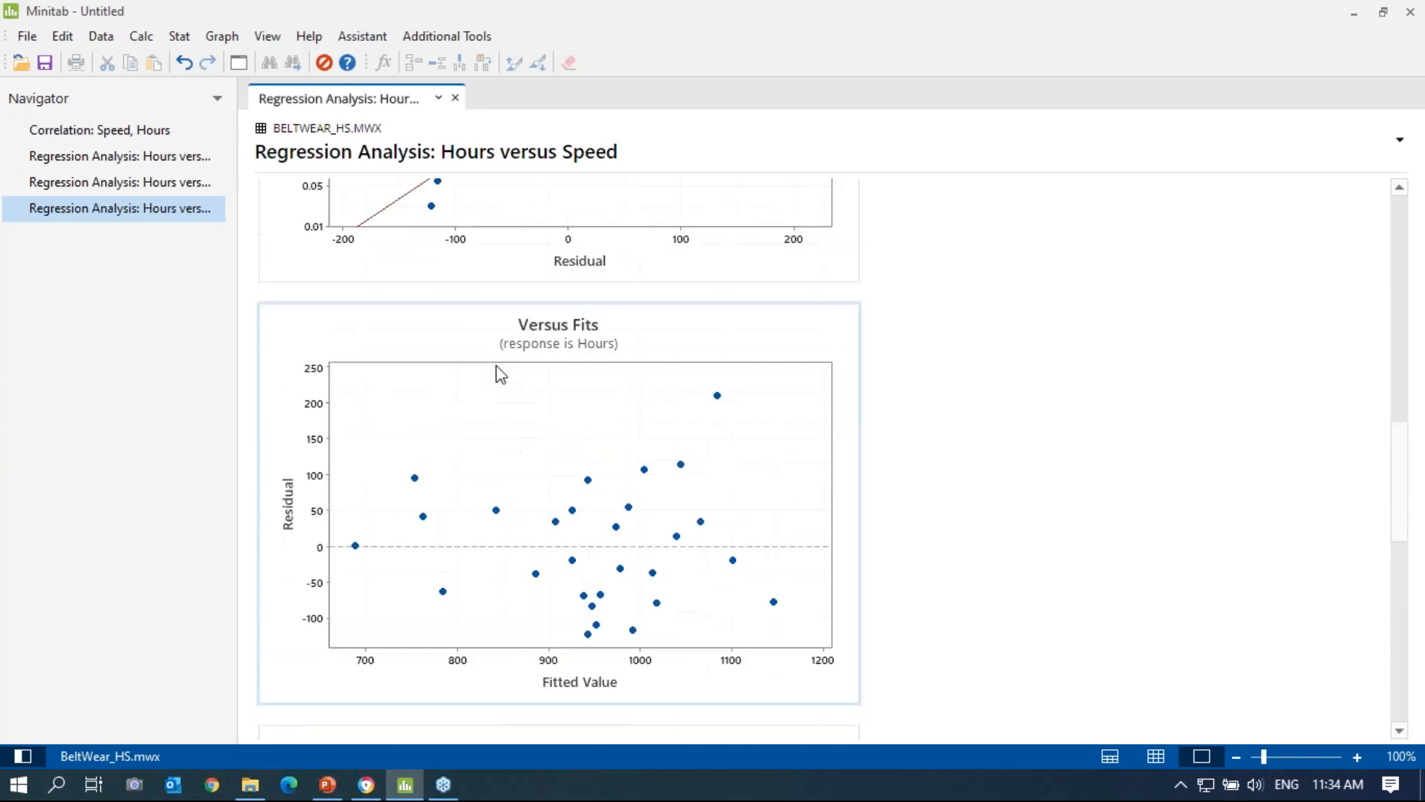
Examine the residual Histogram and the Versus Order plot at the end of the regression output.
scroll(524, 224, "down", 8)
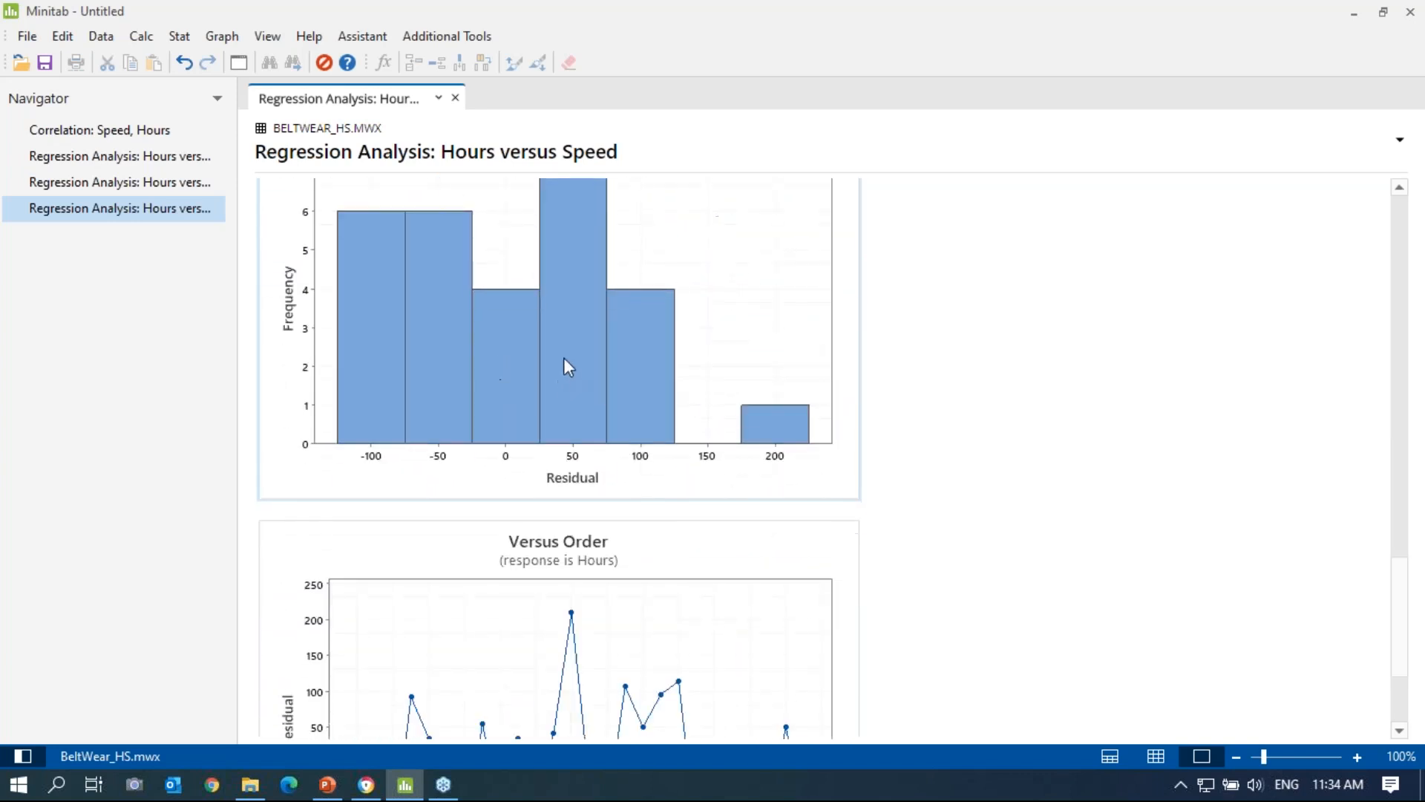
scroll(568, 366, "down", 3)
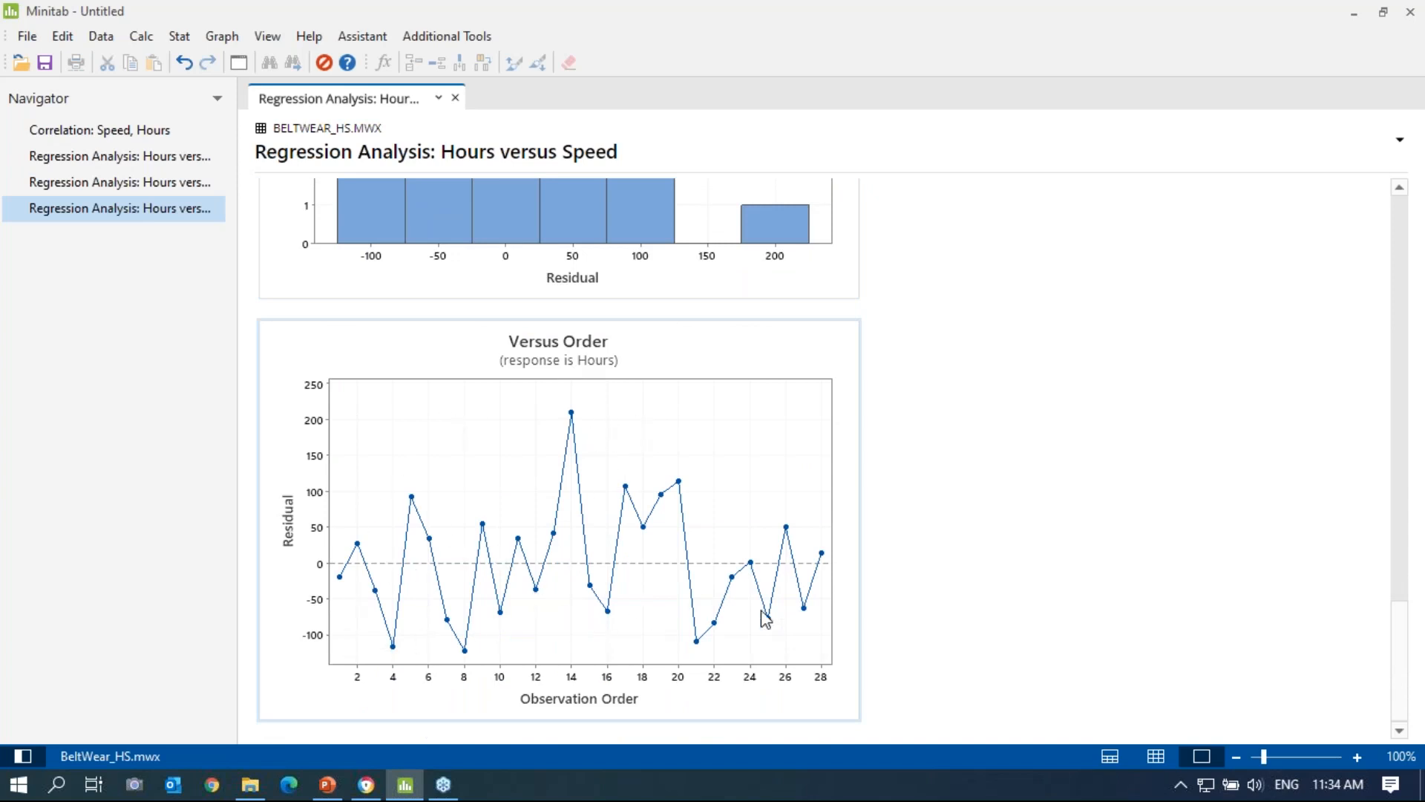
scroll(835, 585, "up", 8)
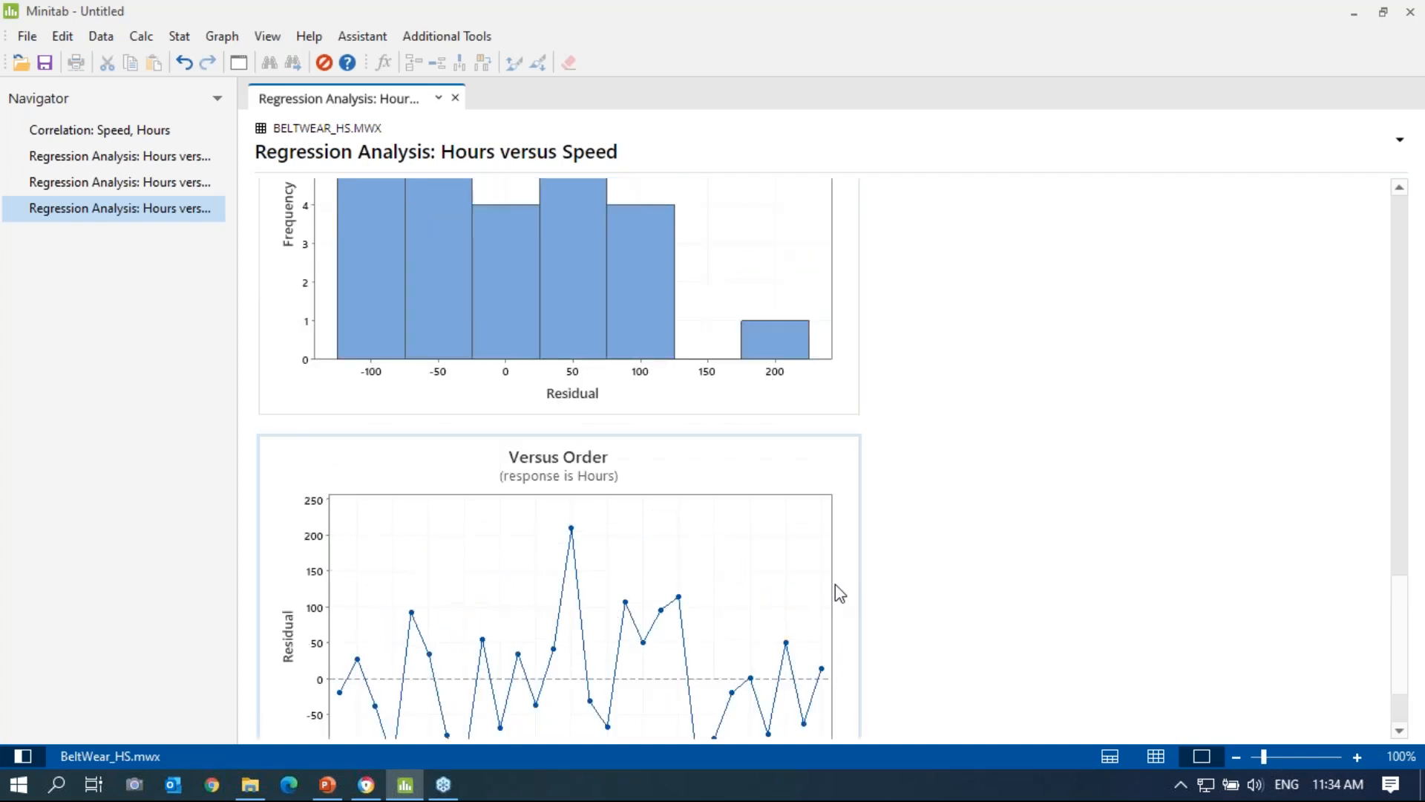
Rerun the linear fitted line plot of Hours versus Speed with the residual plots combined as Four in one.
left_click(238, 64)
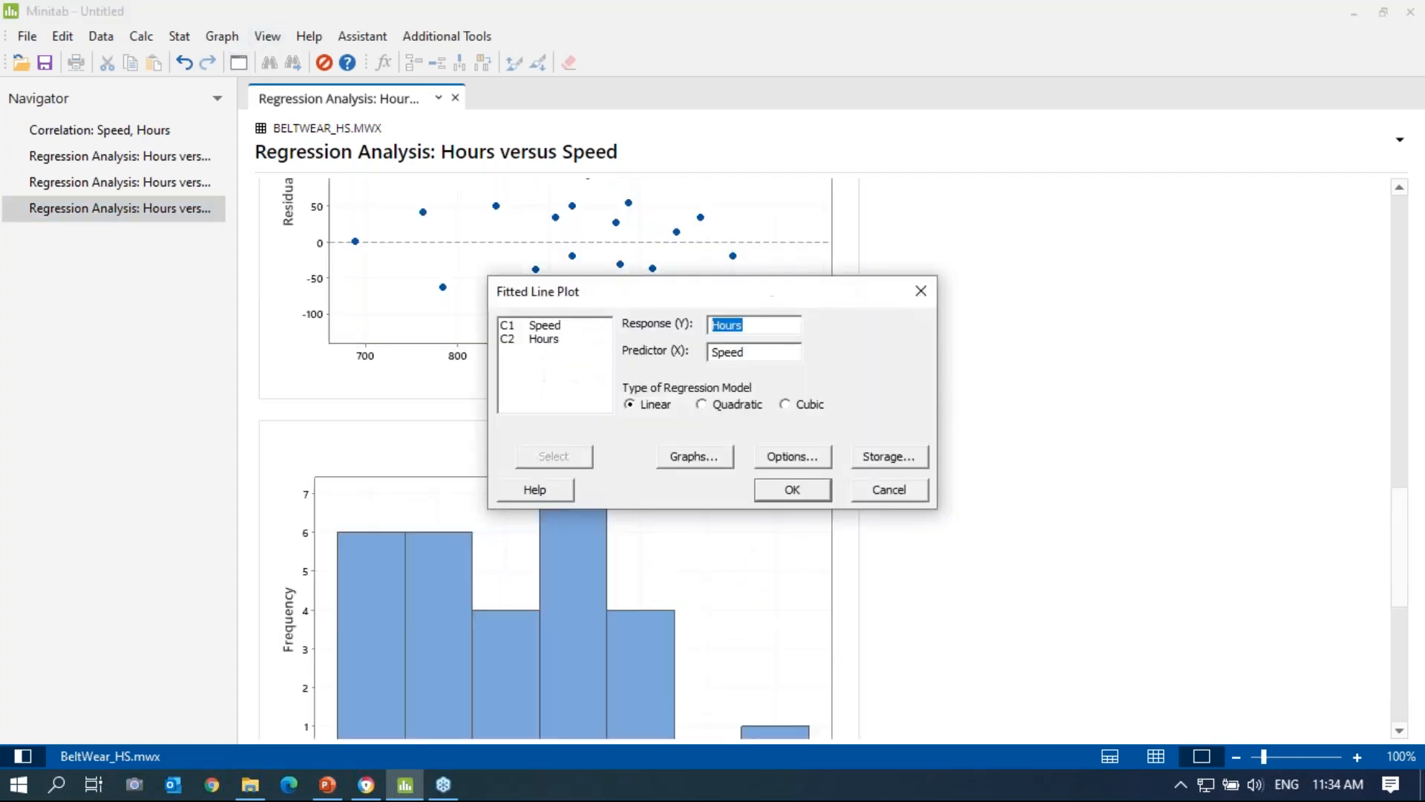
left_click(693, 456)
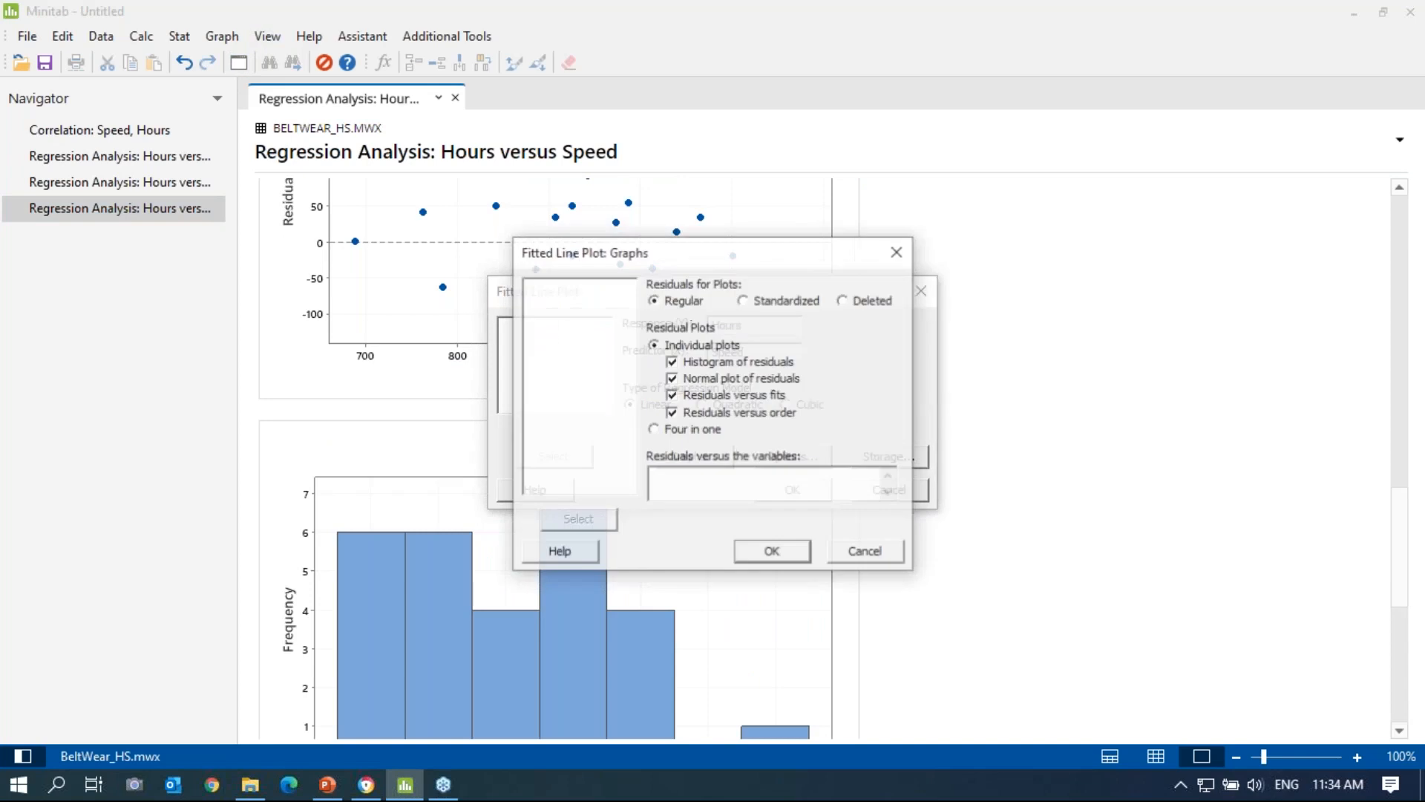
left_click(681, 433)
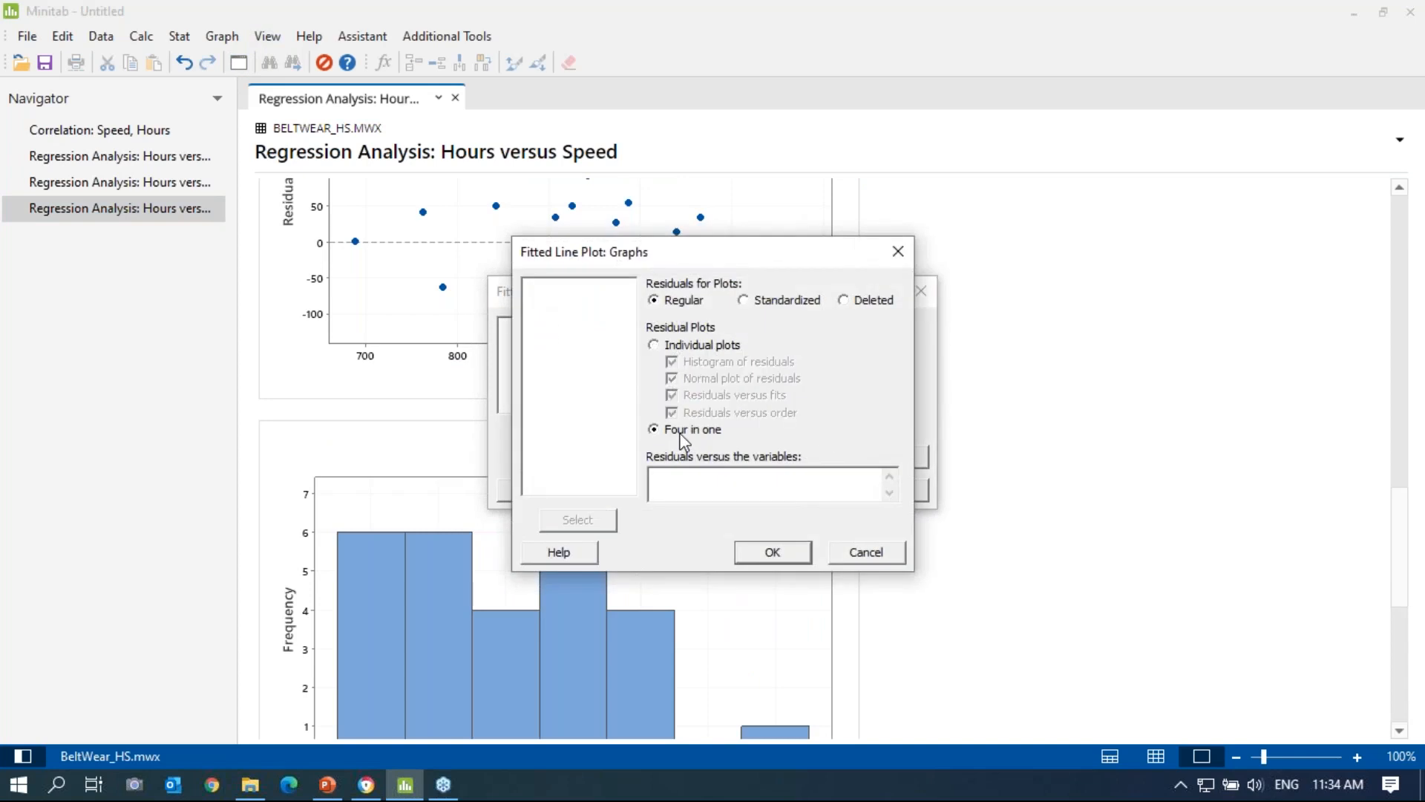
left_click(757, 553)
left_click(788, 490)
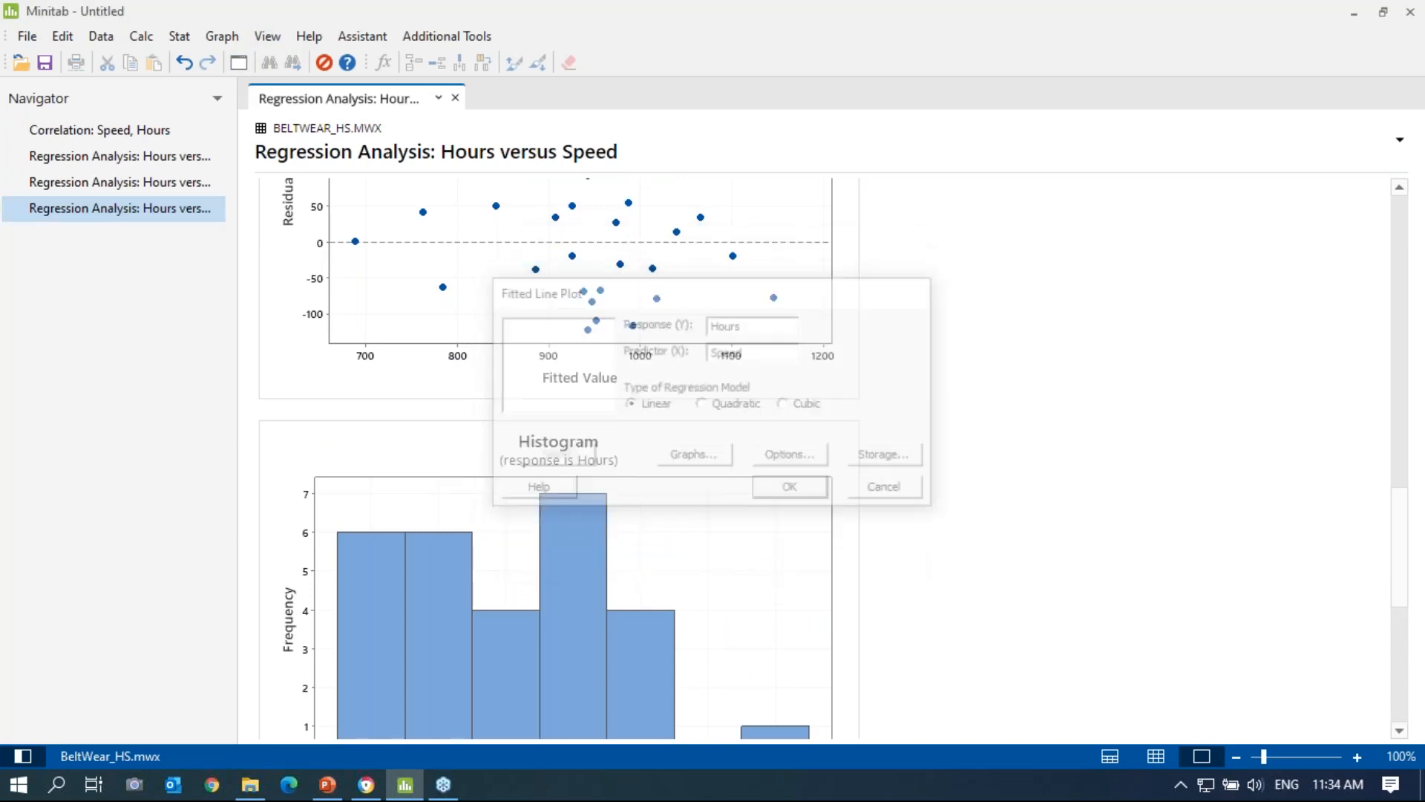
scroll(839, 349, "down", 8)
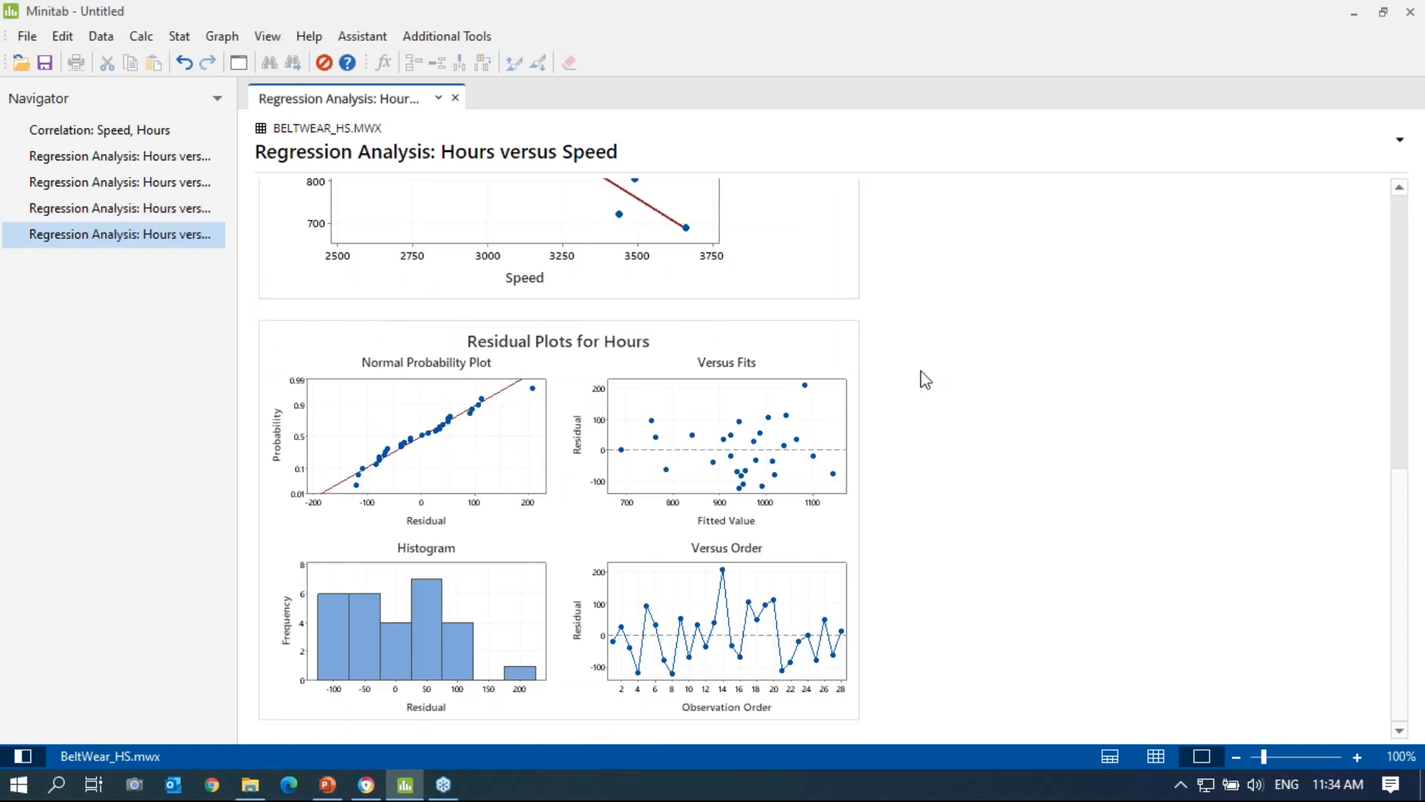
Show the output with individual residual plots beside the four-in-one output and compare their equations, summary tables and residual plots.
right_click(80, 210)
left_click(291, 217)
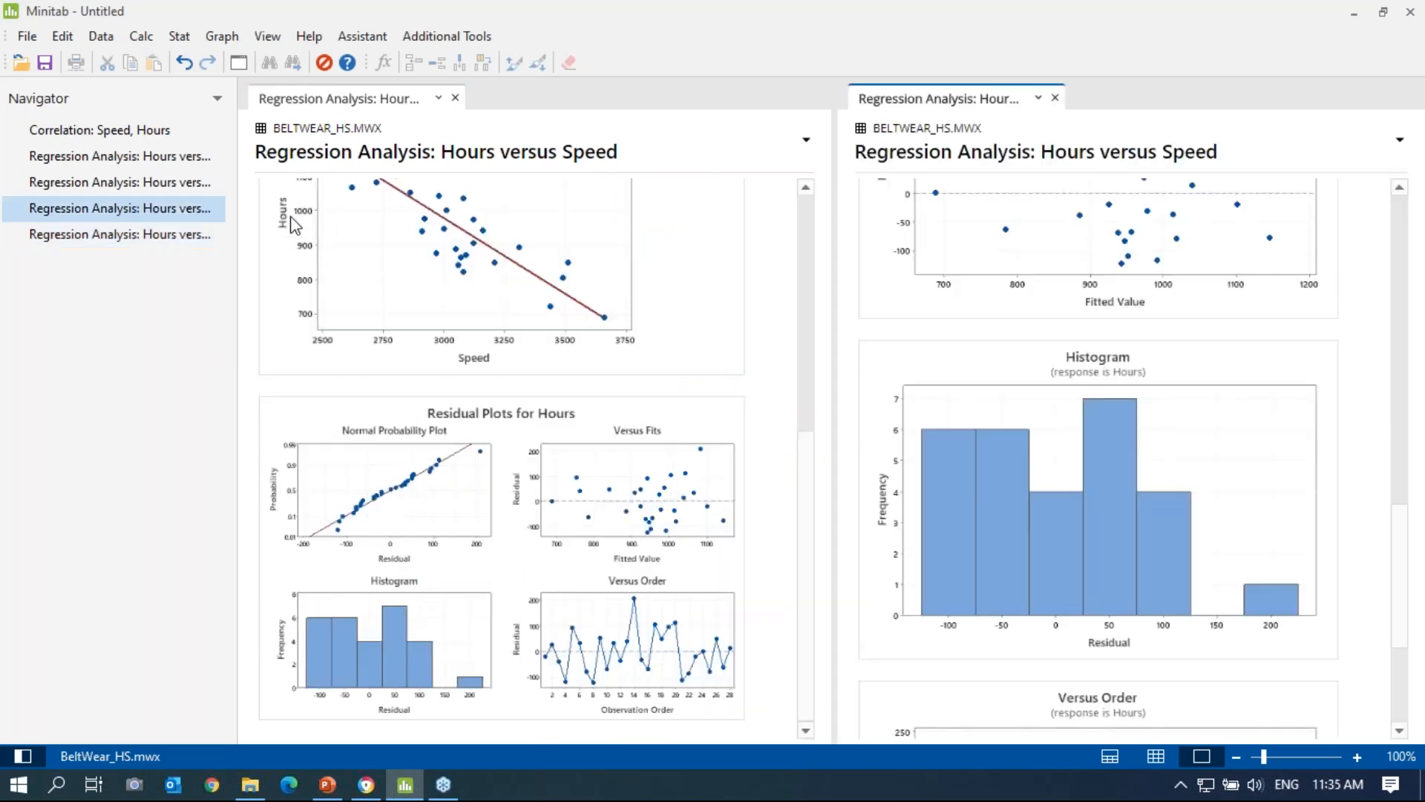
scroll(891, 312, "up", 10)
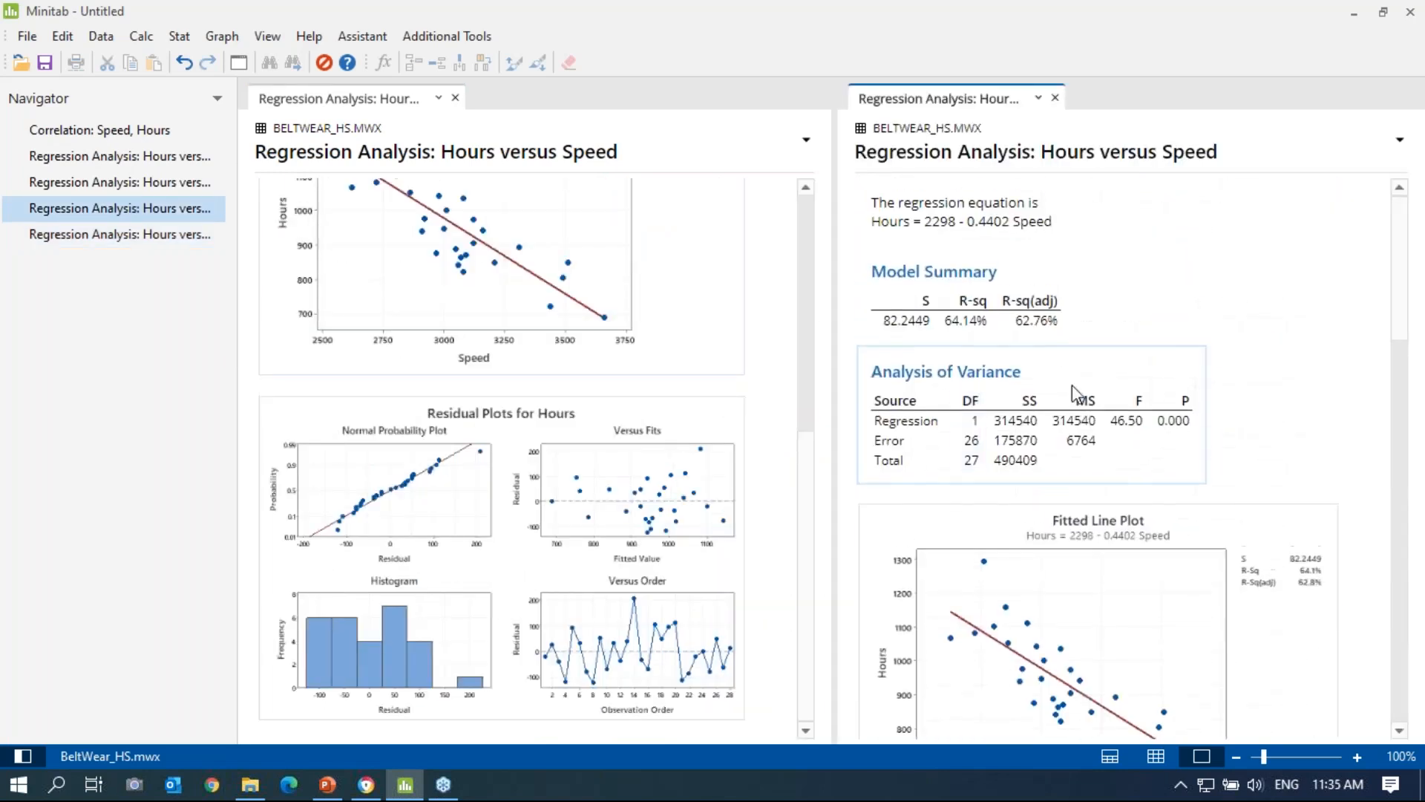
scroll(1109, 489, "down", 8)
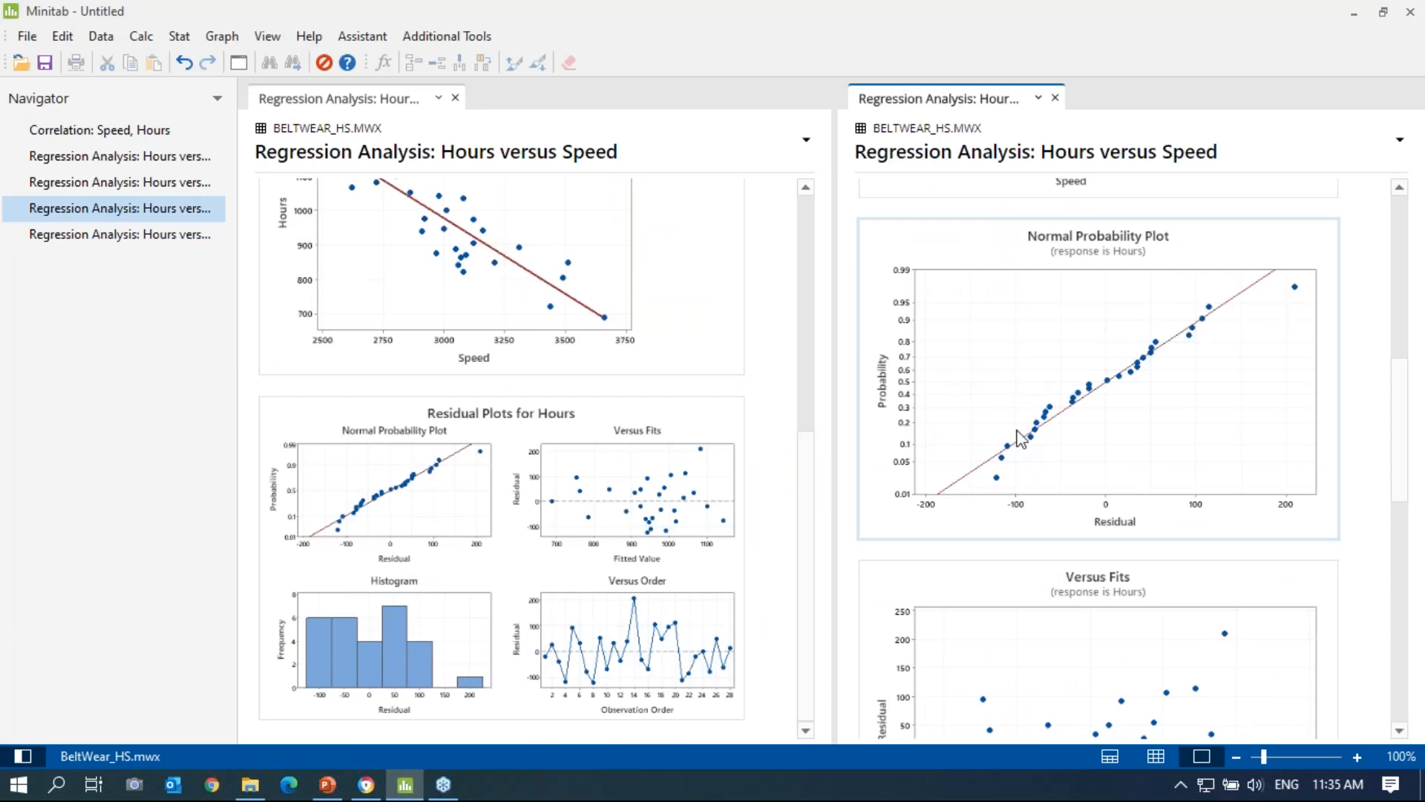
scroll(1014, 536, "down", 5)
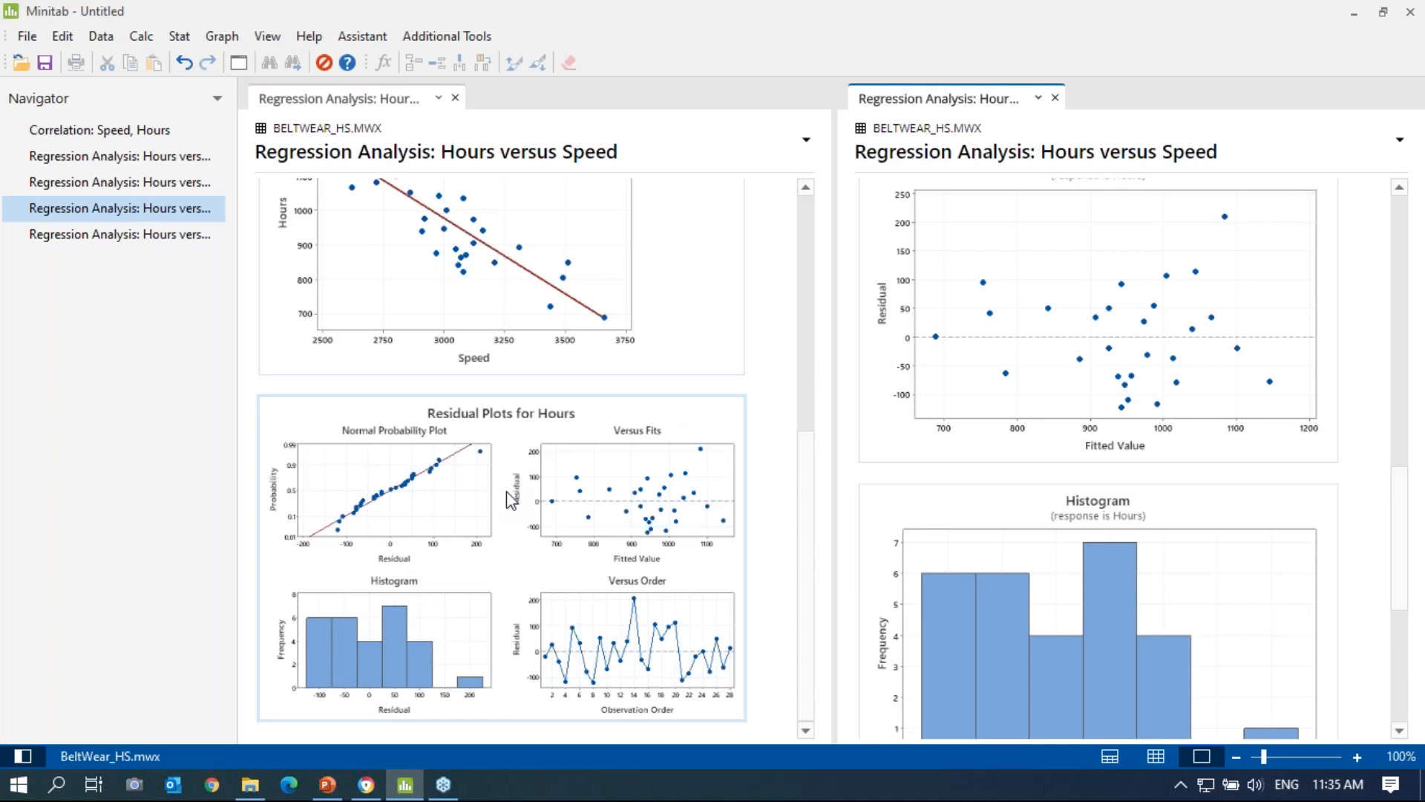
scroll(509, 499, "up", 6)
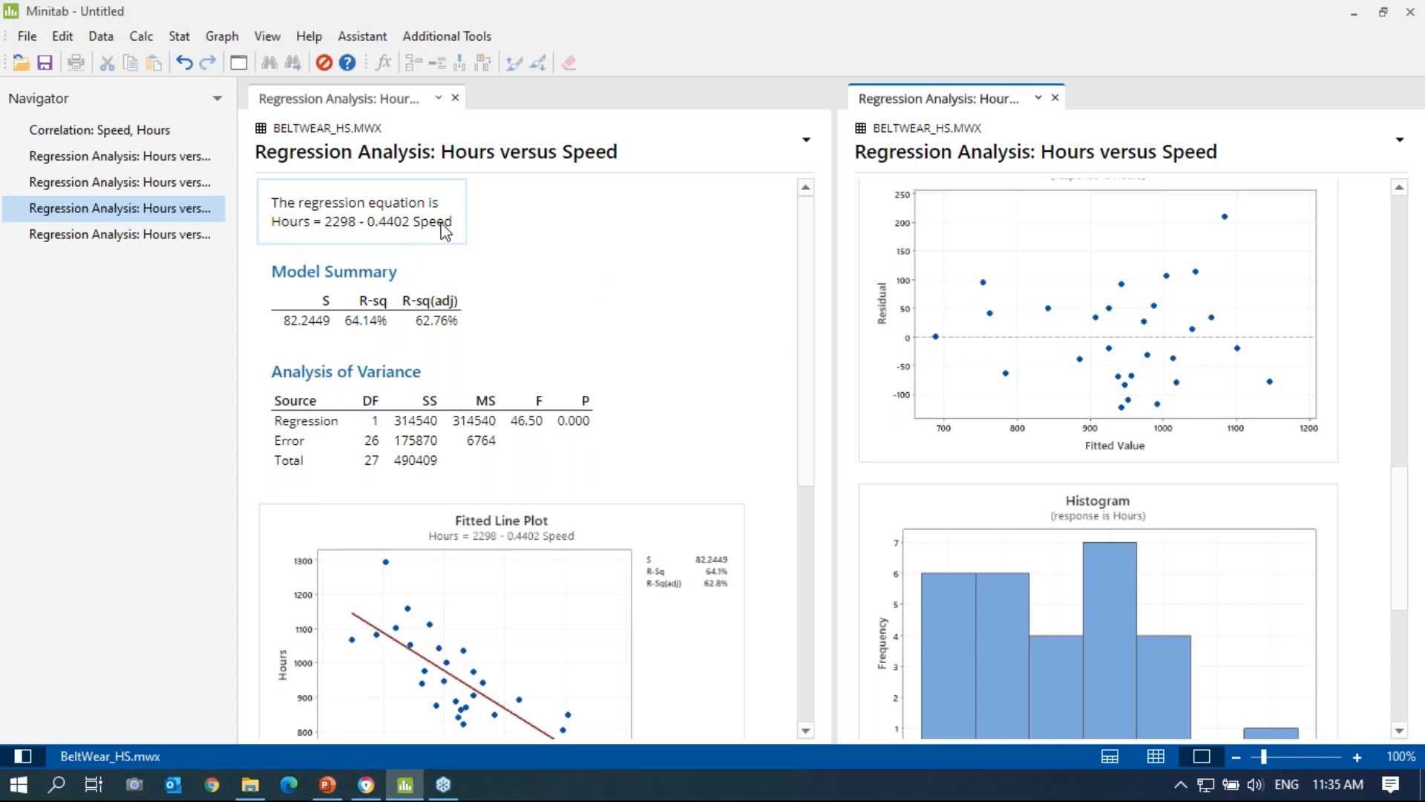
left_click(558, 264)
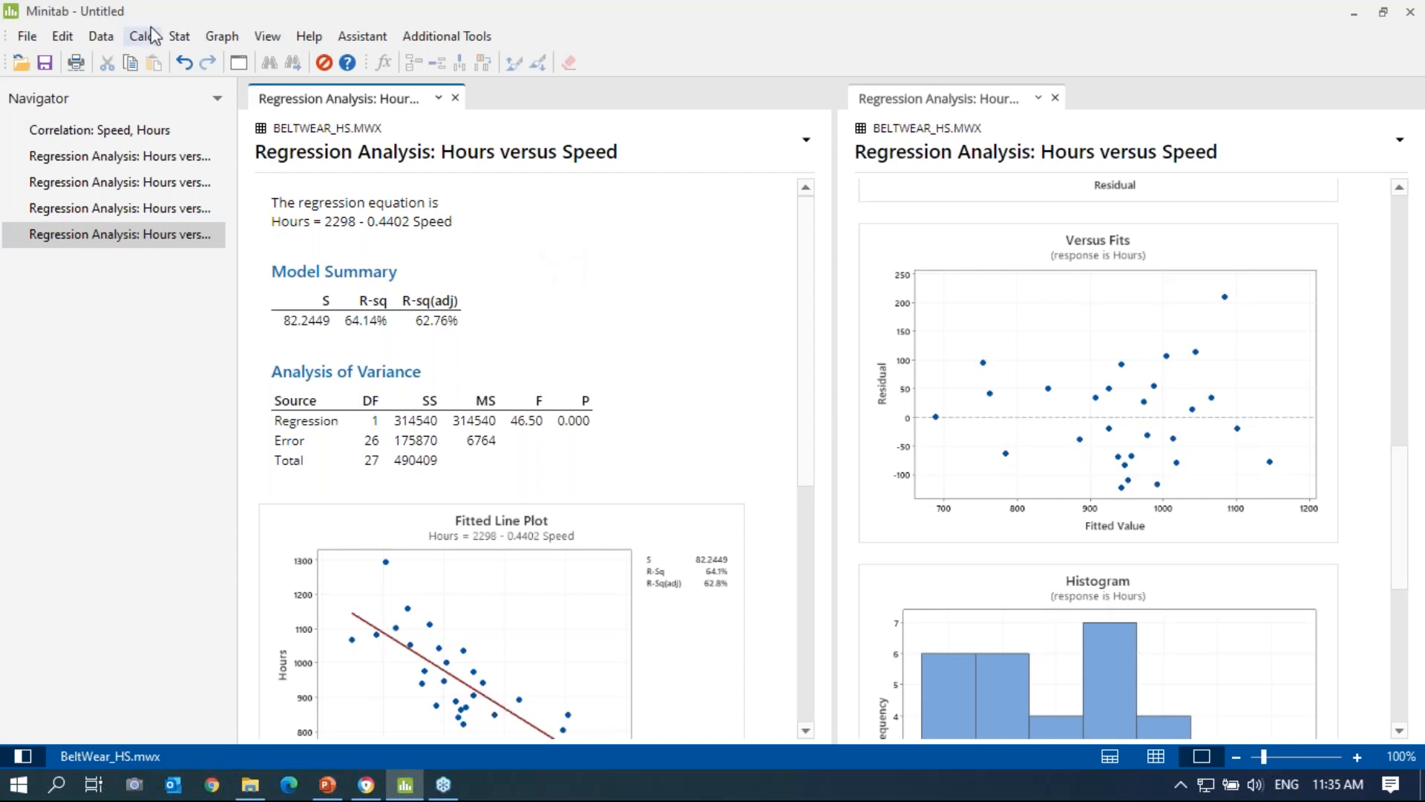
left_click(174, 37)
mouse_move(236, 97)
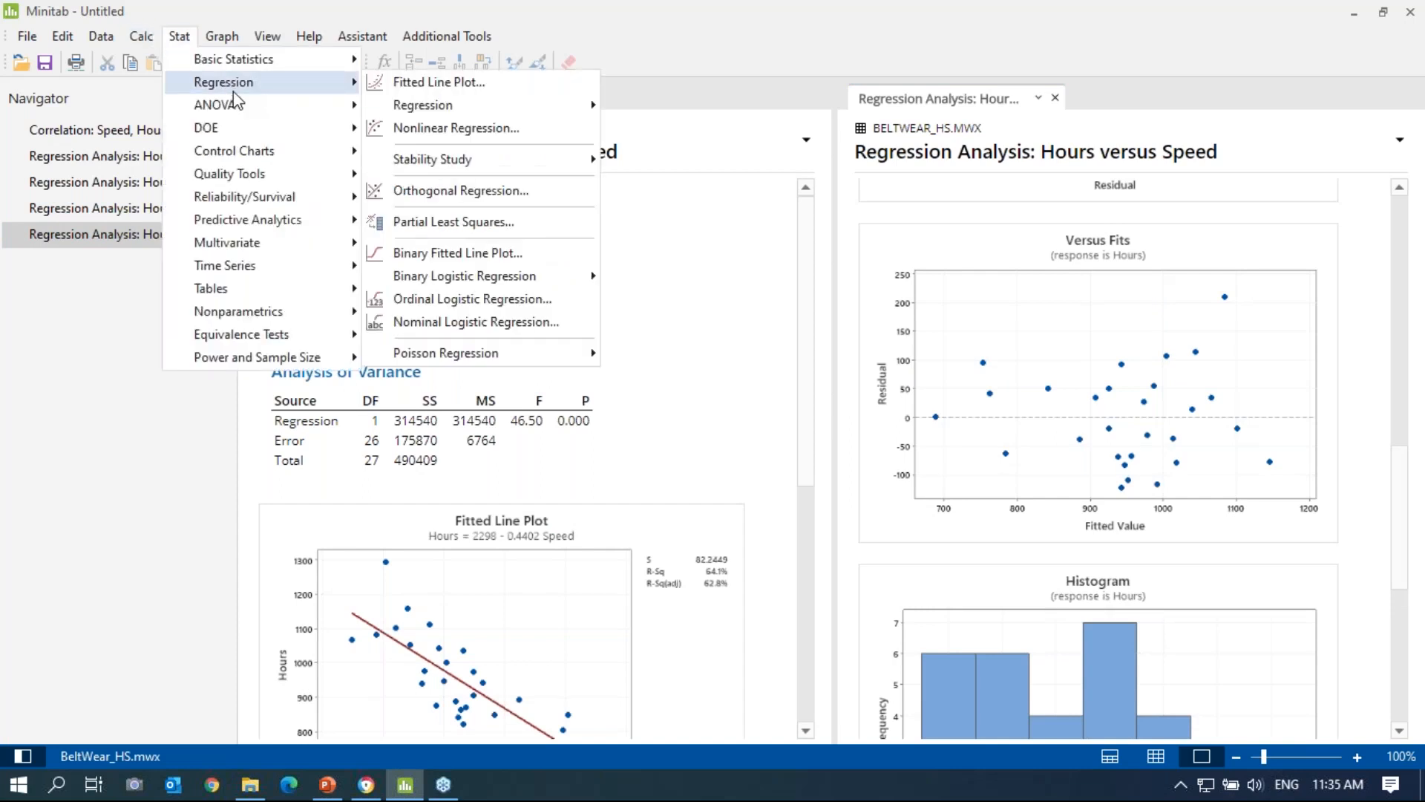
left_click(469, 86)
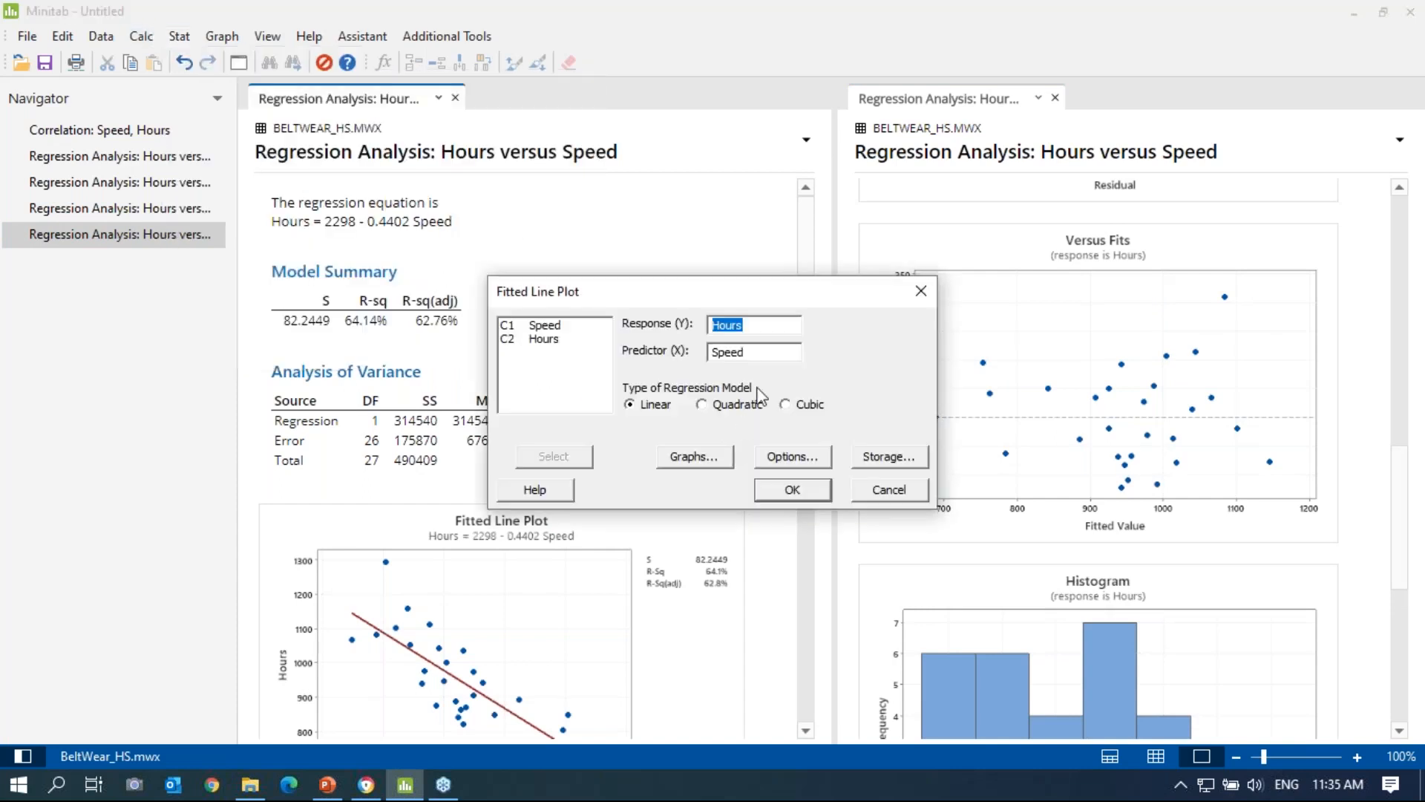
left_click(914, 292)
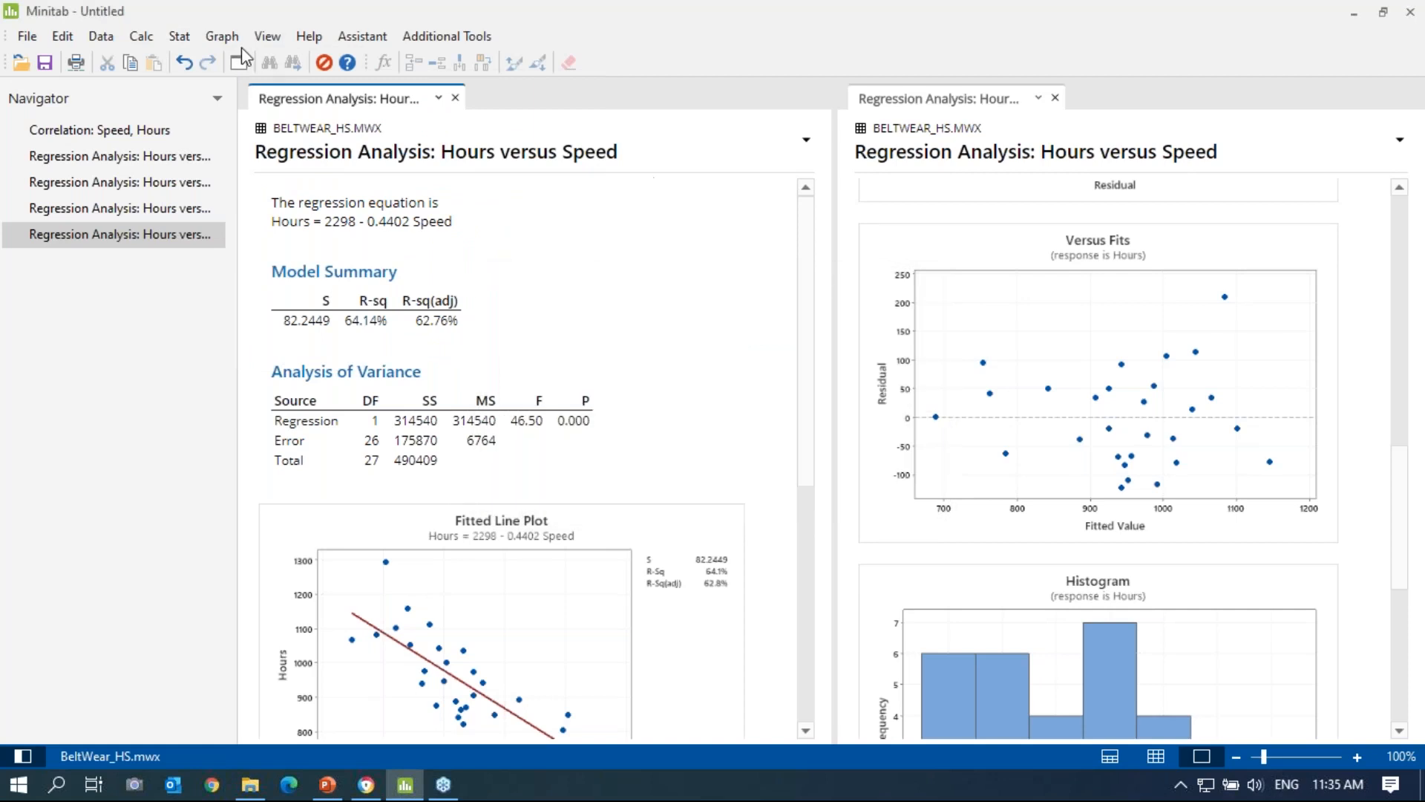
Set up a Fit Regression Model analysis with Hours as the response and Speed as the continuous predictor.
left_click(179, 37)
mouse_move(216, 84)
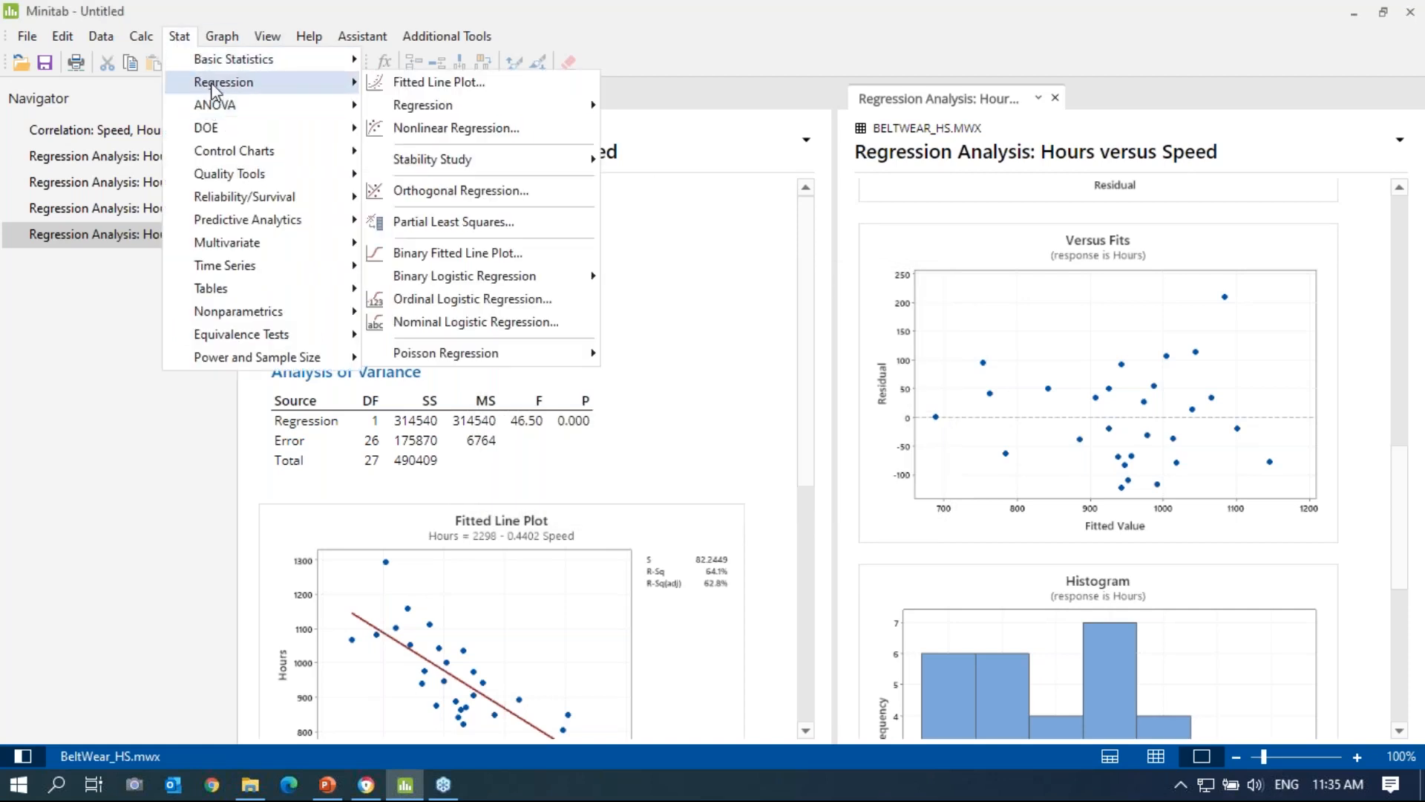
mouse_move(511, 102)
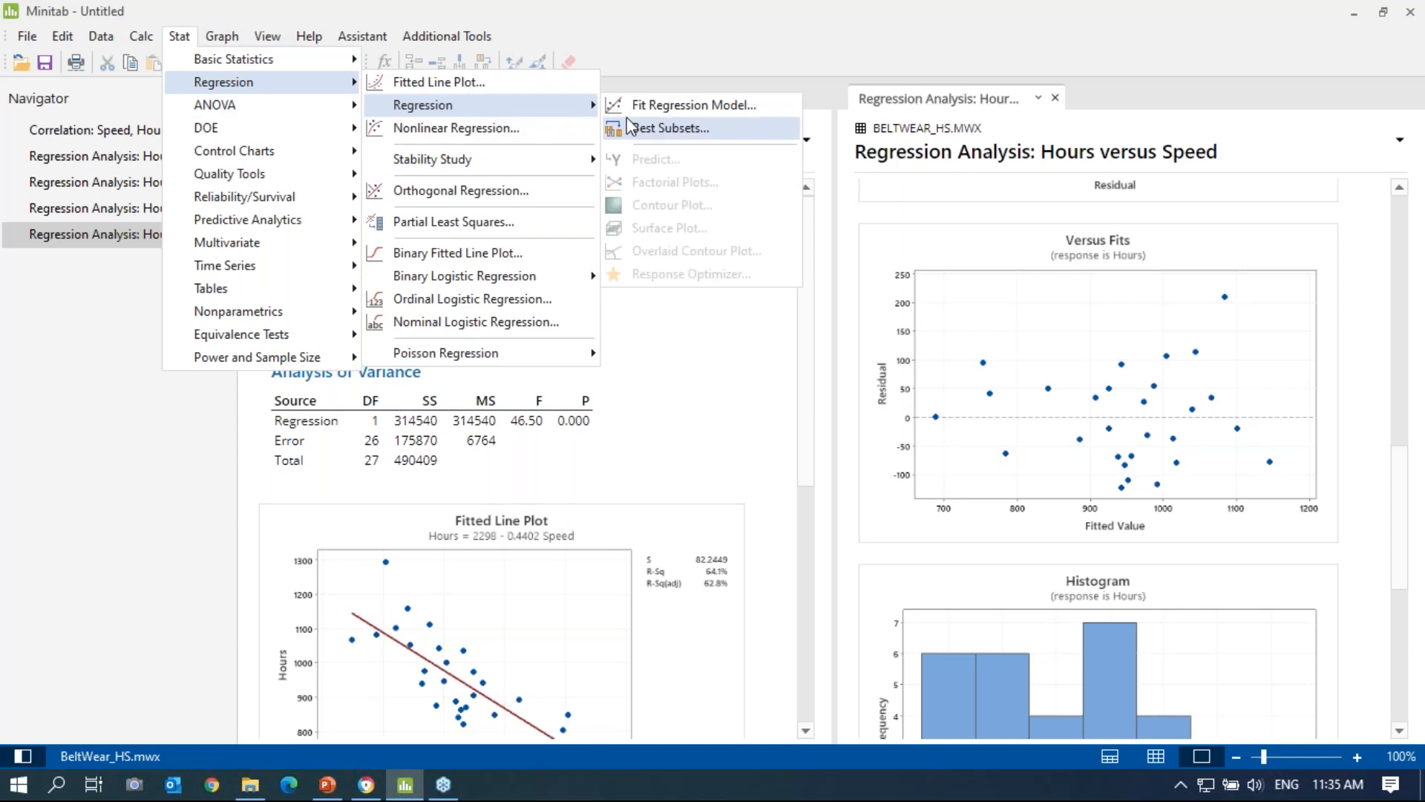
left_click(691, 111)
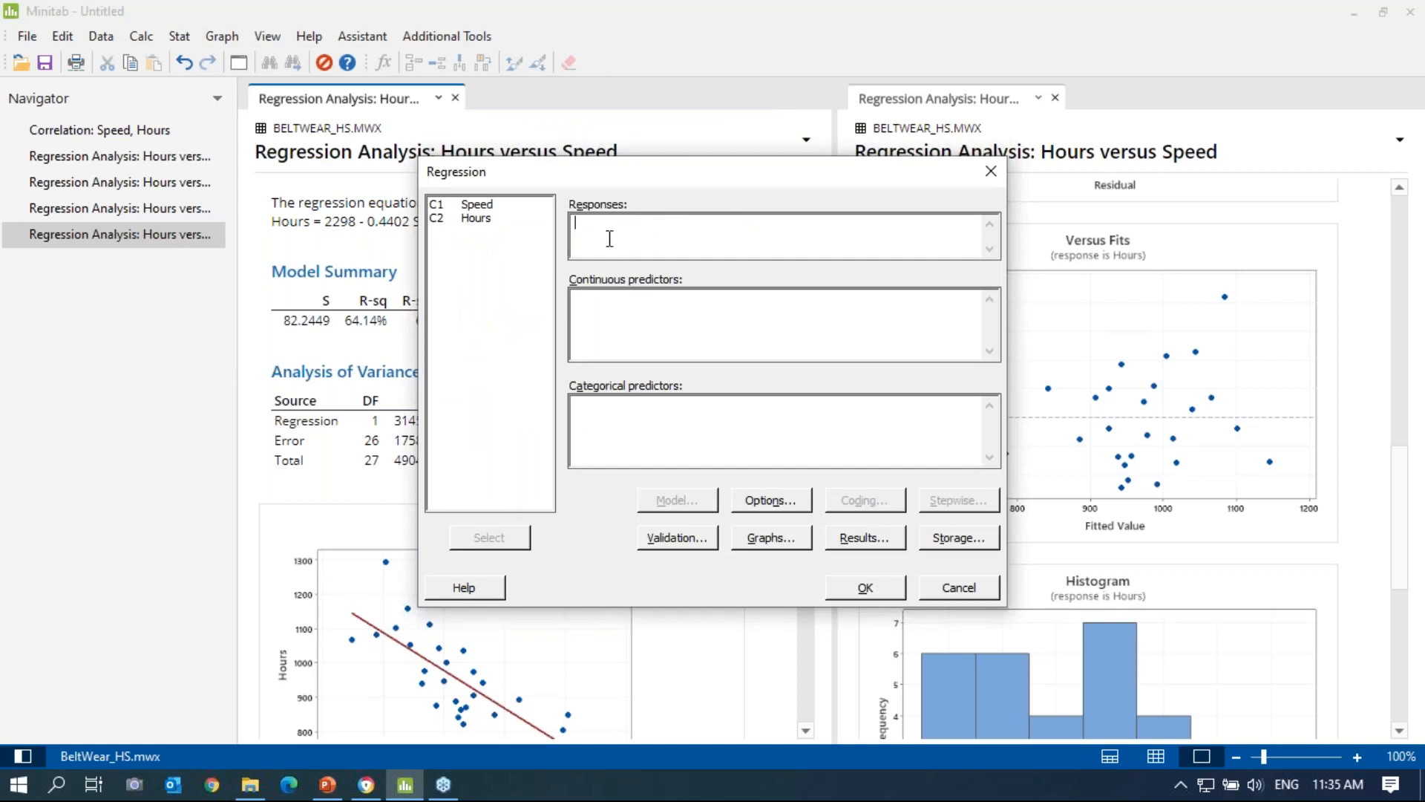
double_click(476, 219)
left_click(597, 305)
double_click(479, 206)
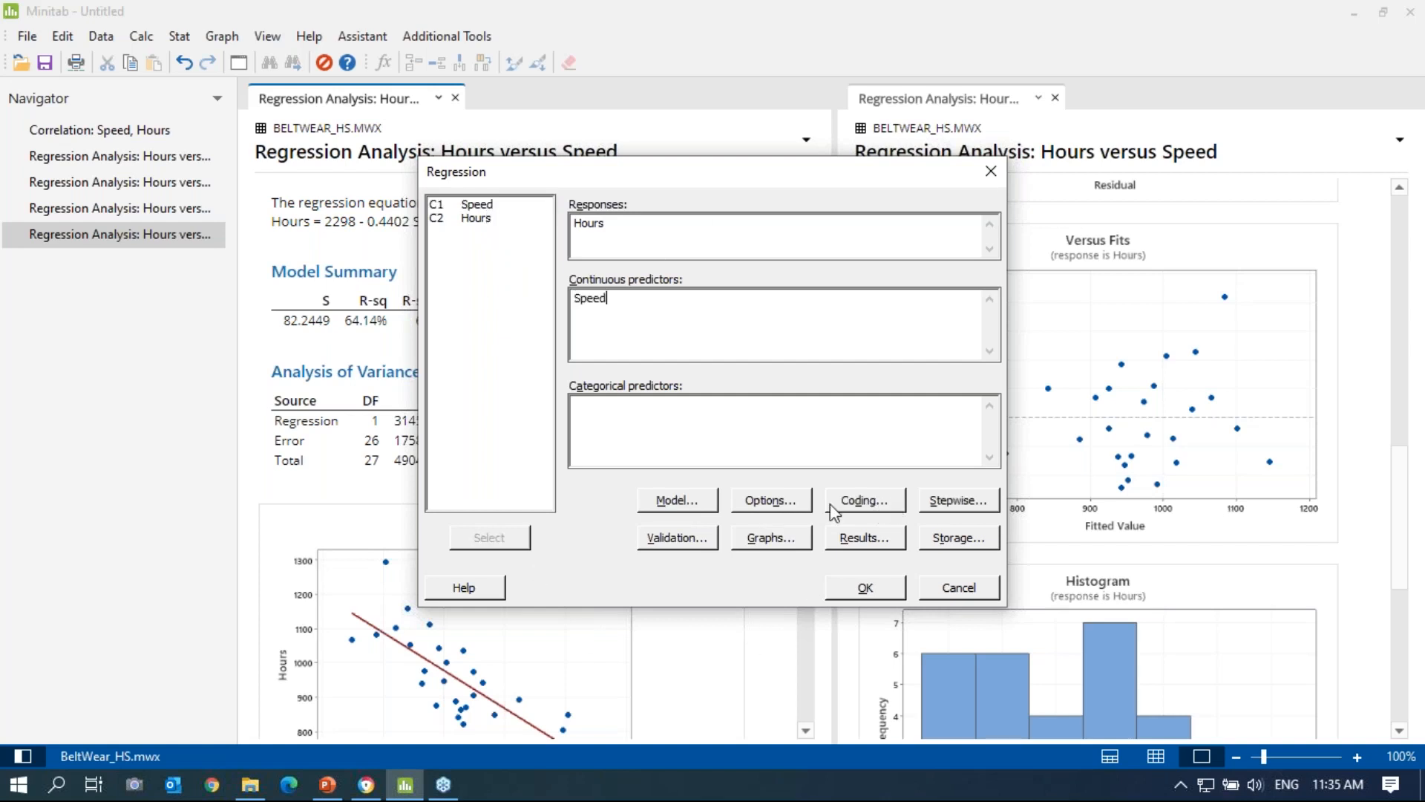
Review the model terms and interaction order options, keep Speed as the only term with the constant included, and run the regression.
left_click(700, 505)
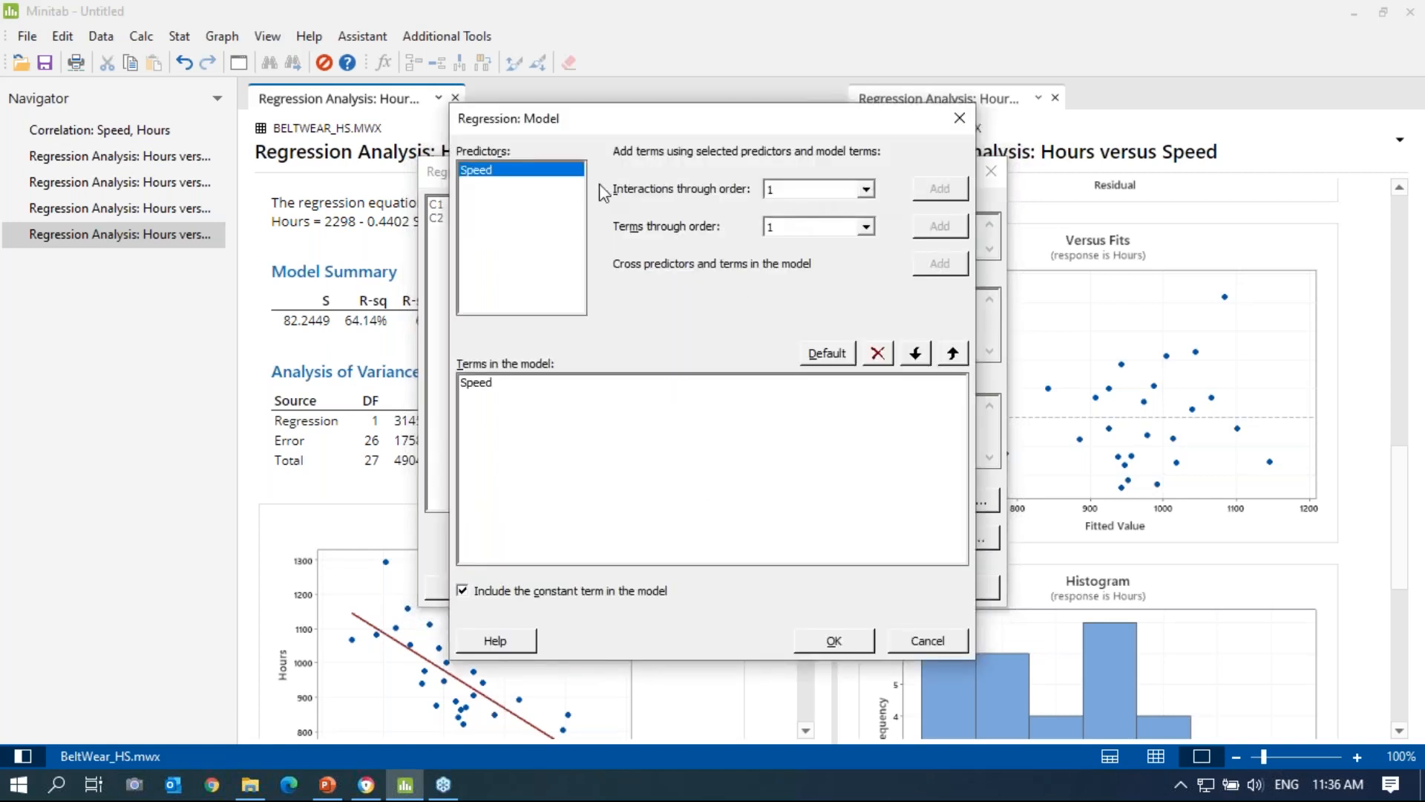
left_click(866, 191)
left_click(867, 190)
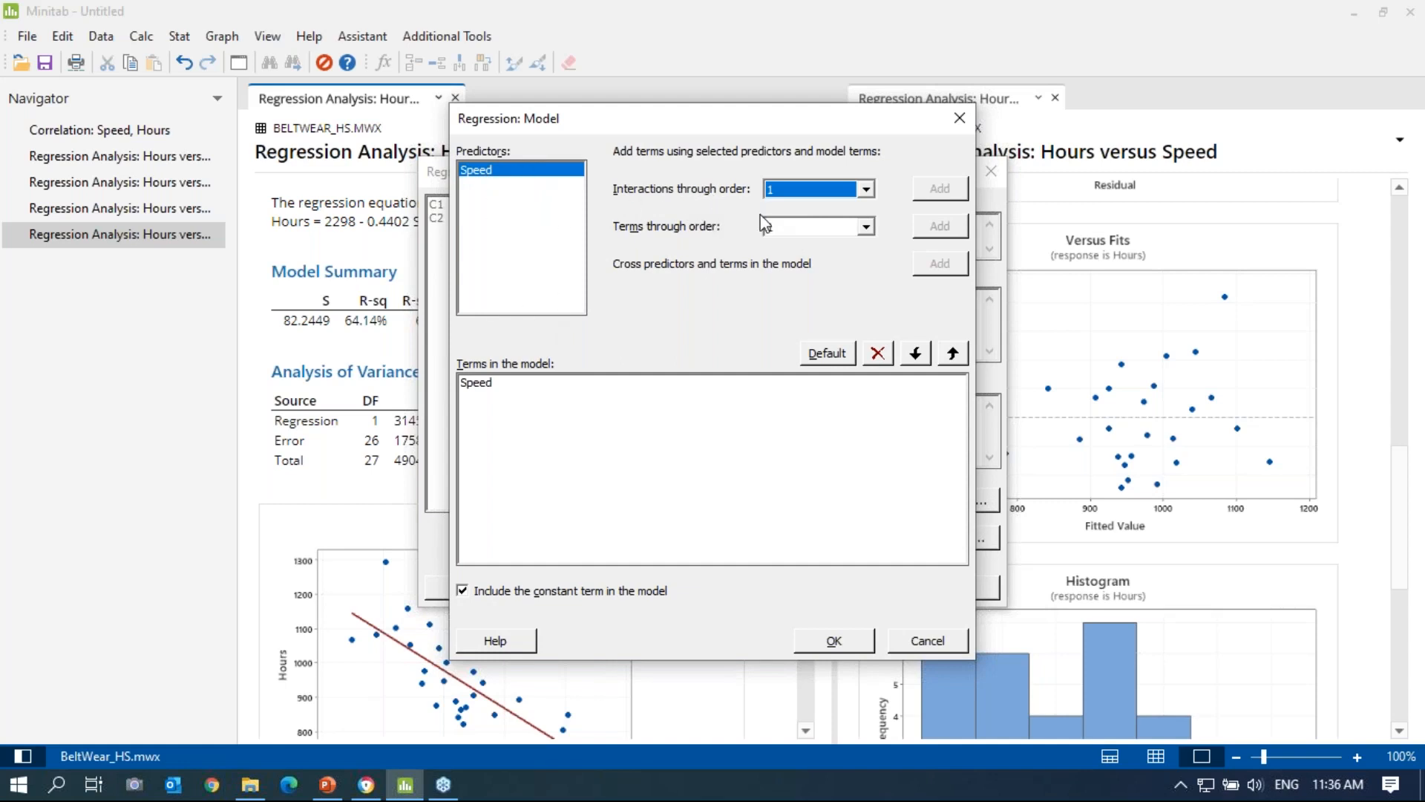
left_click(852, 643)
left_click(856, 586)
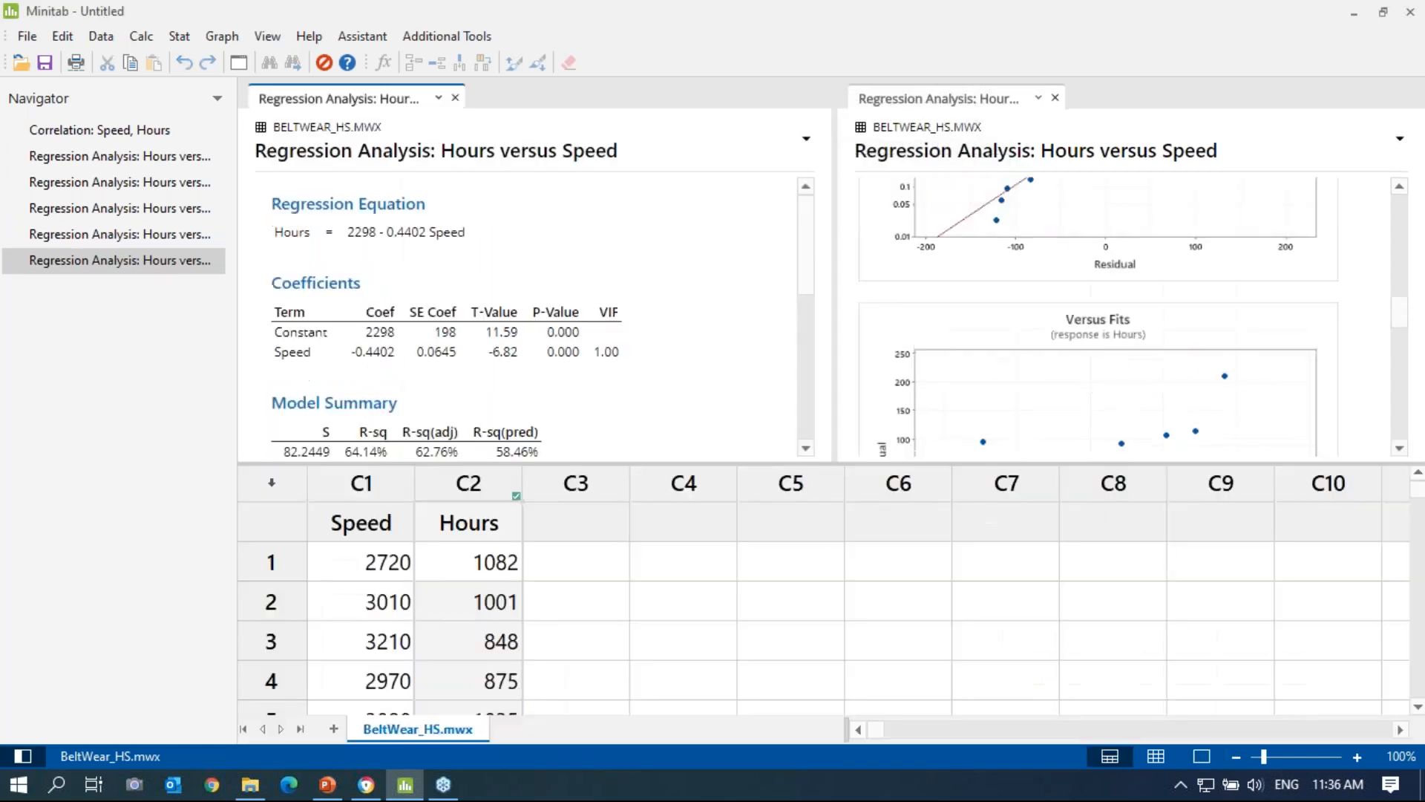
Show only the output and examine the new regression's equation, Coefficients, Model Summary, Analysis of Variance and unusual observations against the fitted line output.
left_click(1202, 756)
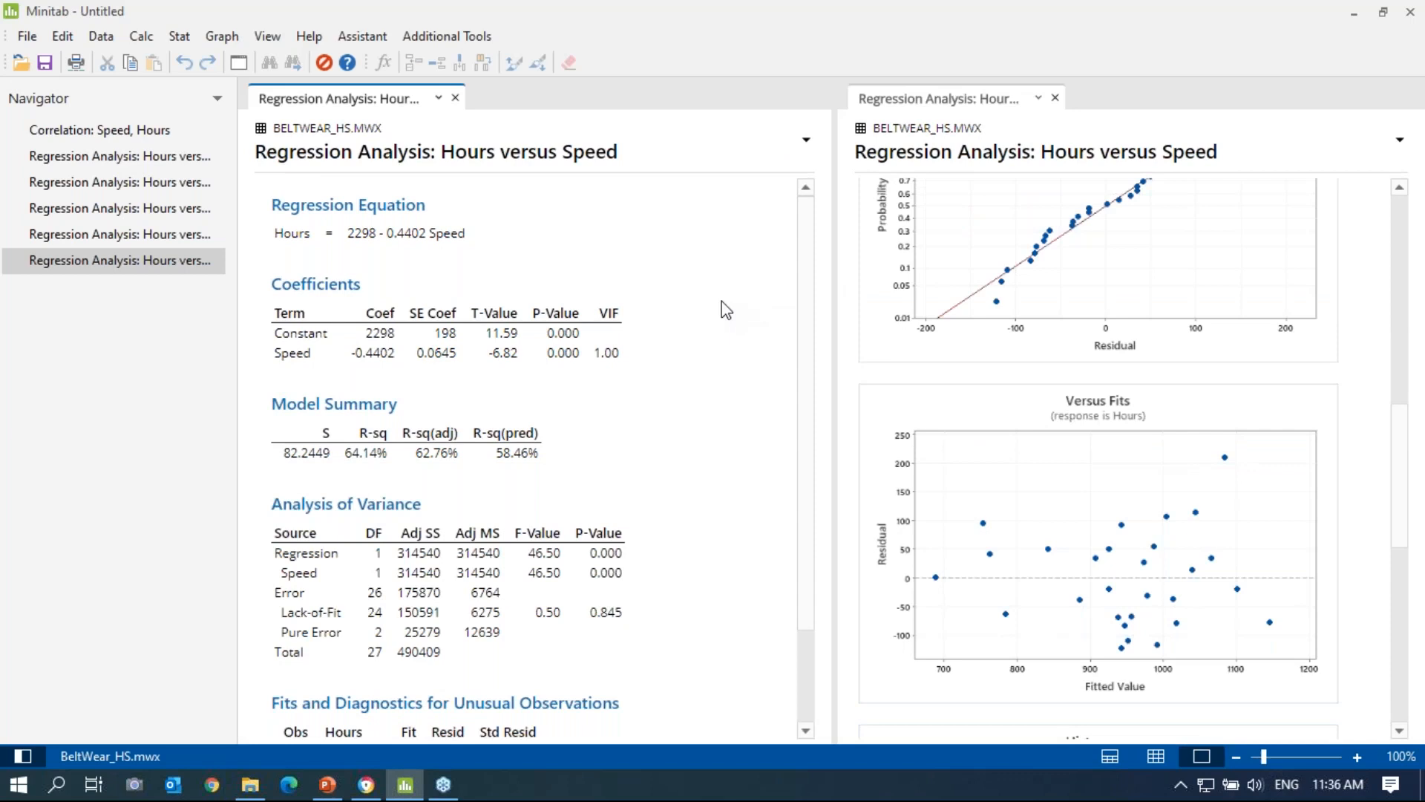
scroll(726, 309, "down", 3)
scroll(725, 308, "up", 3)
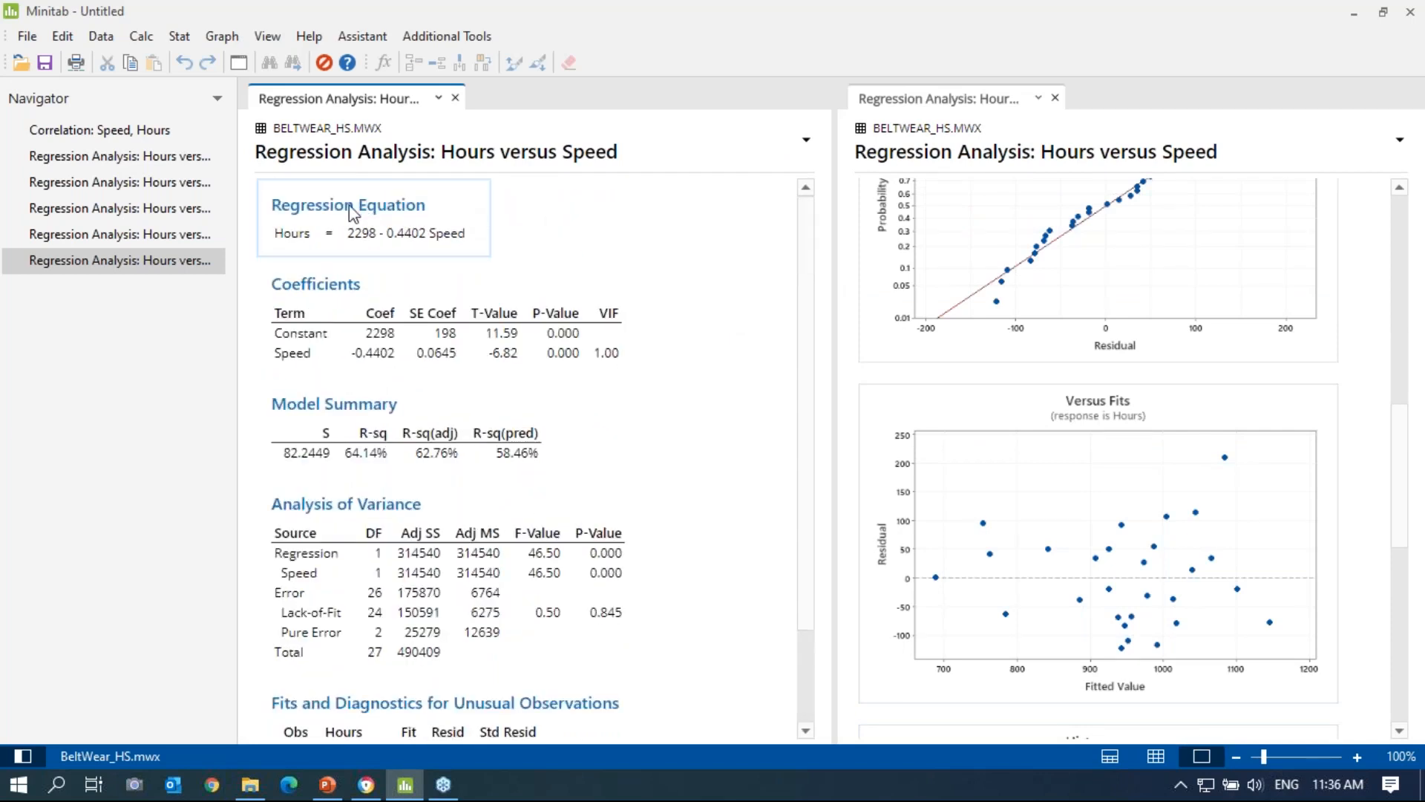
scroll(954, 323, "up", 10)
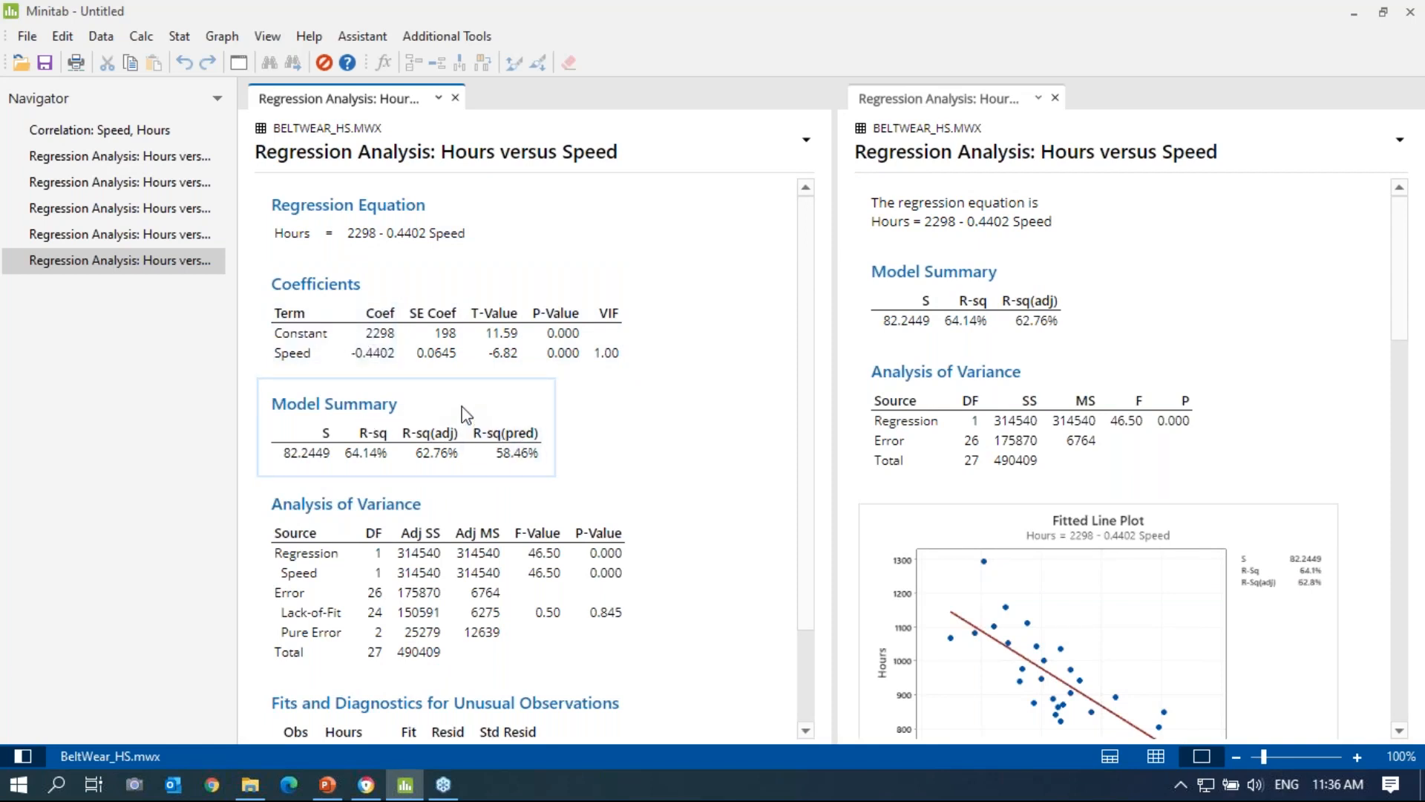
scroll(505, 497, "down", 2)
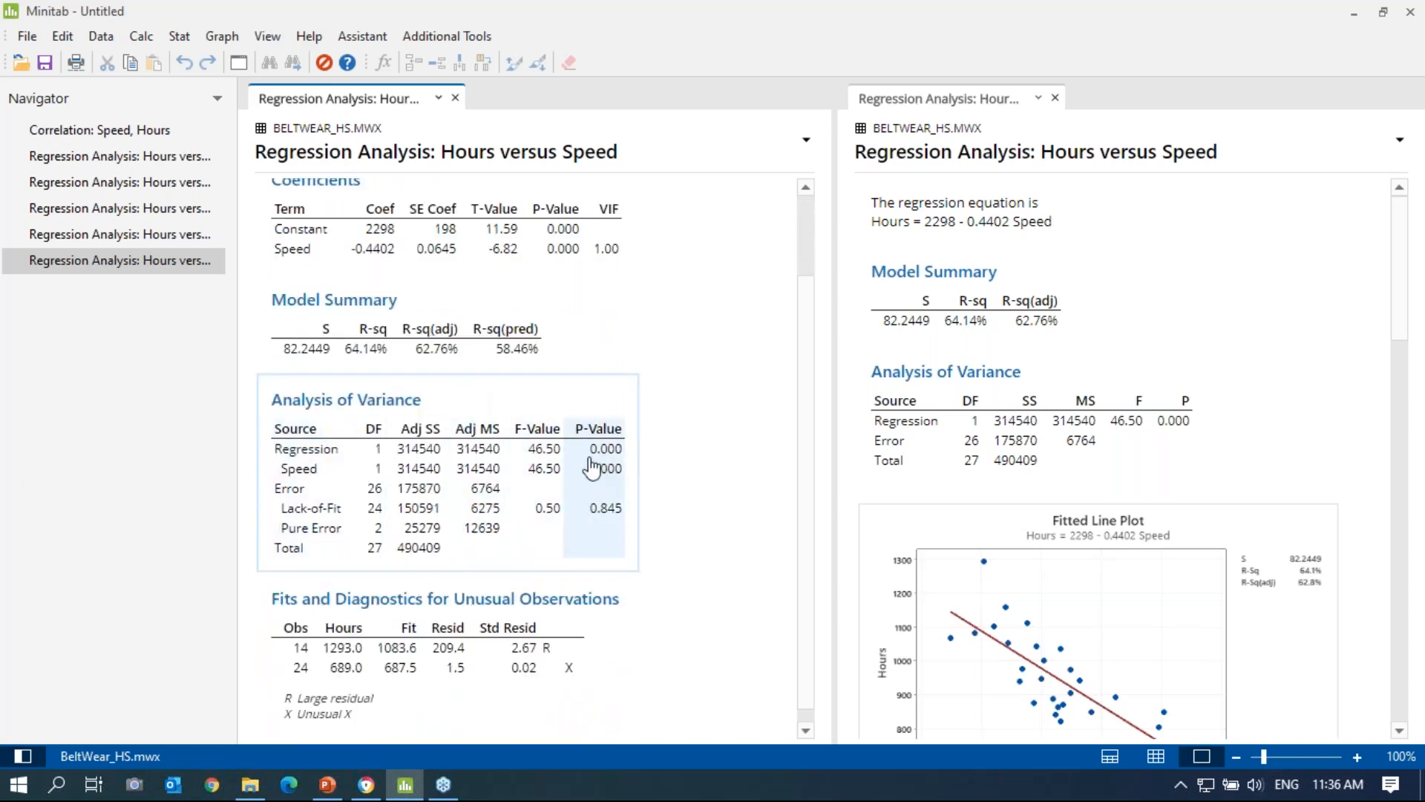
scroll(582, 456, "down", 1)
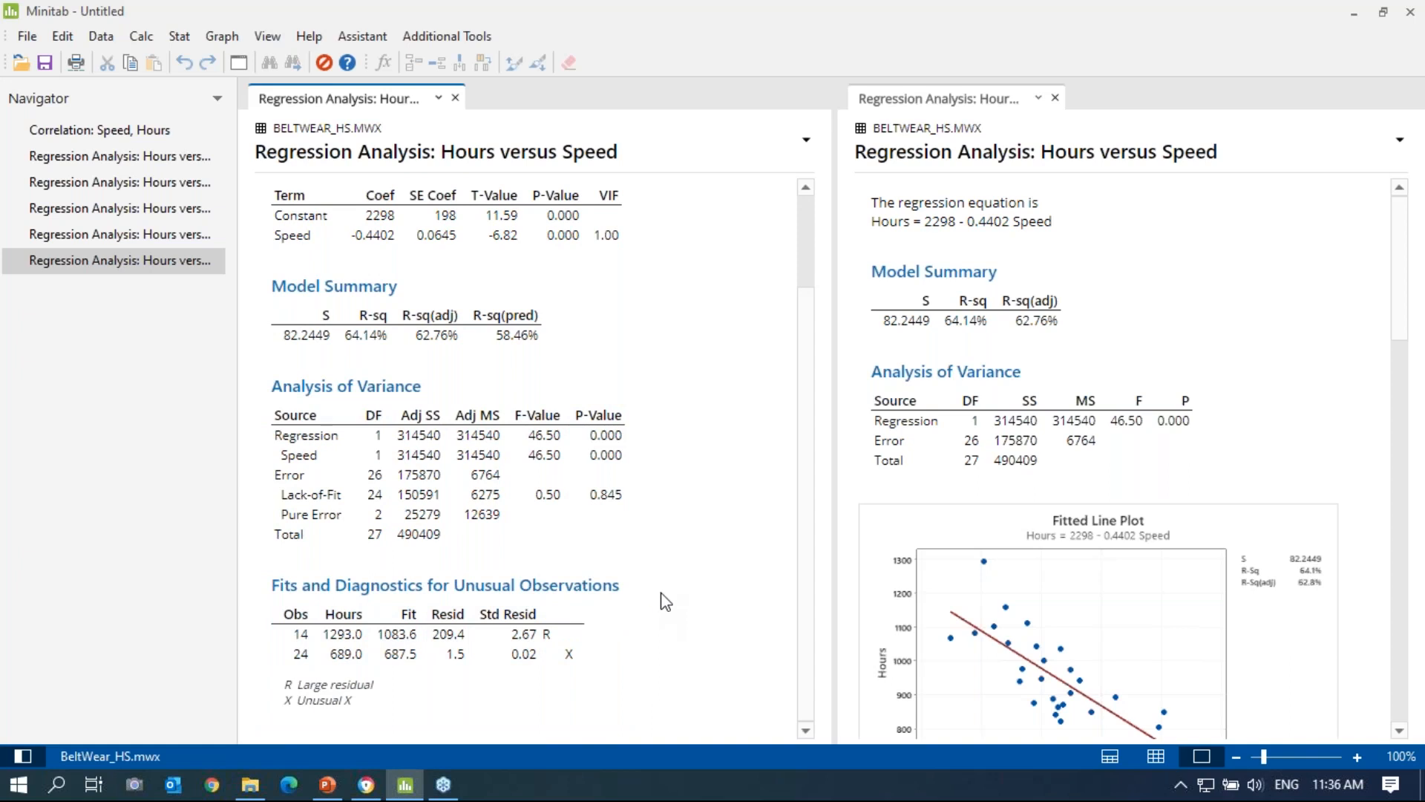
left_click(189, 38)
mouse_move(222, 82)
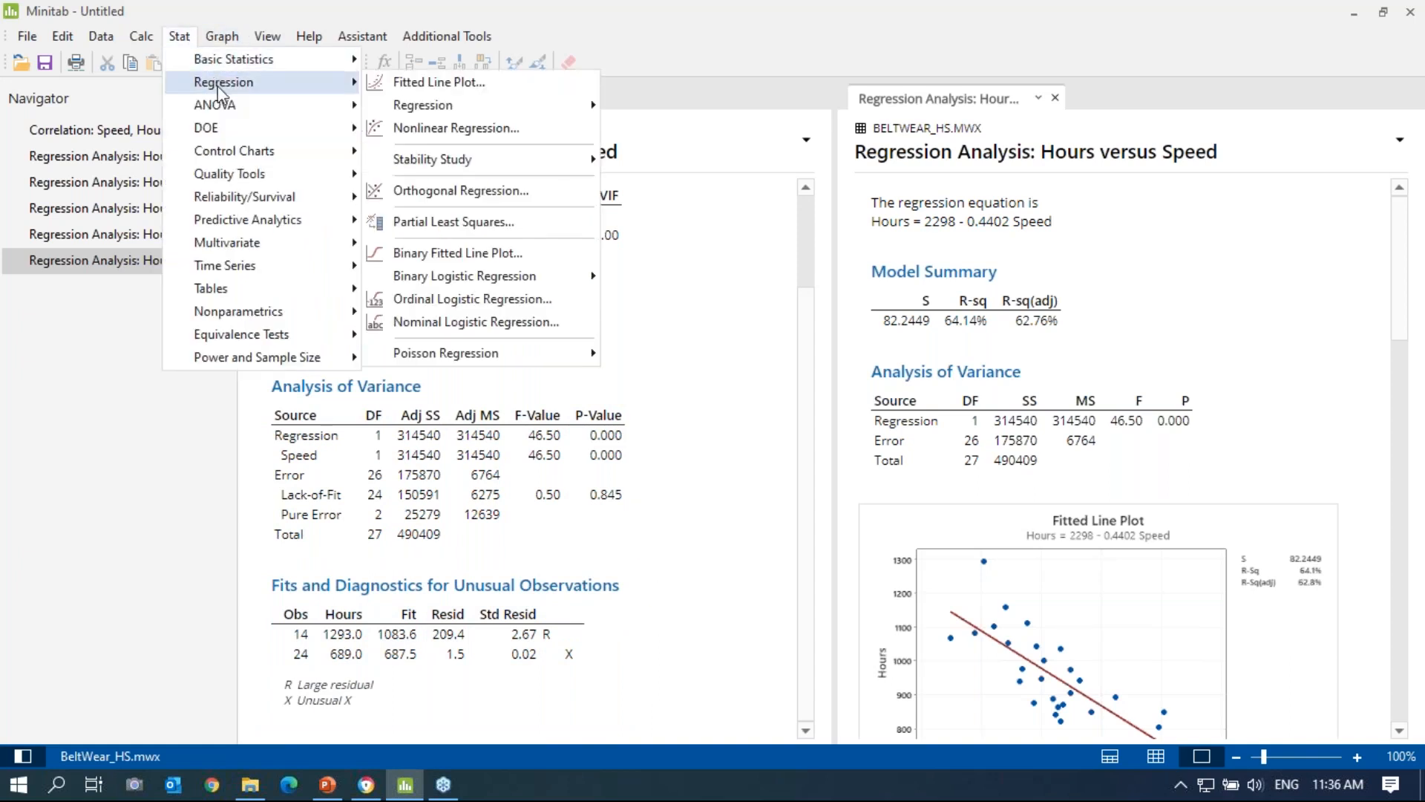
left_click(438, 83)
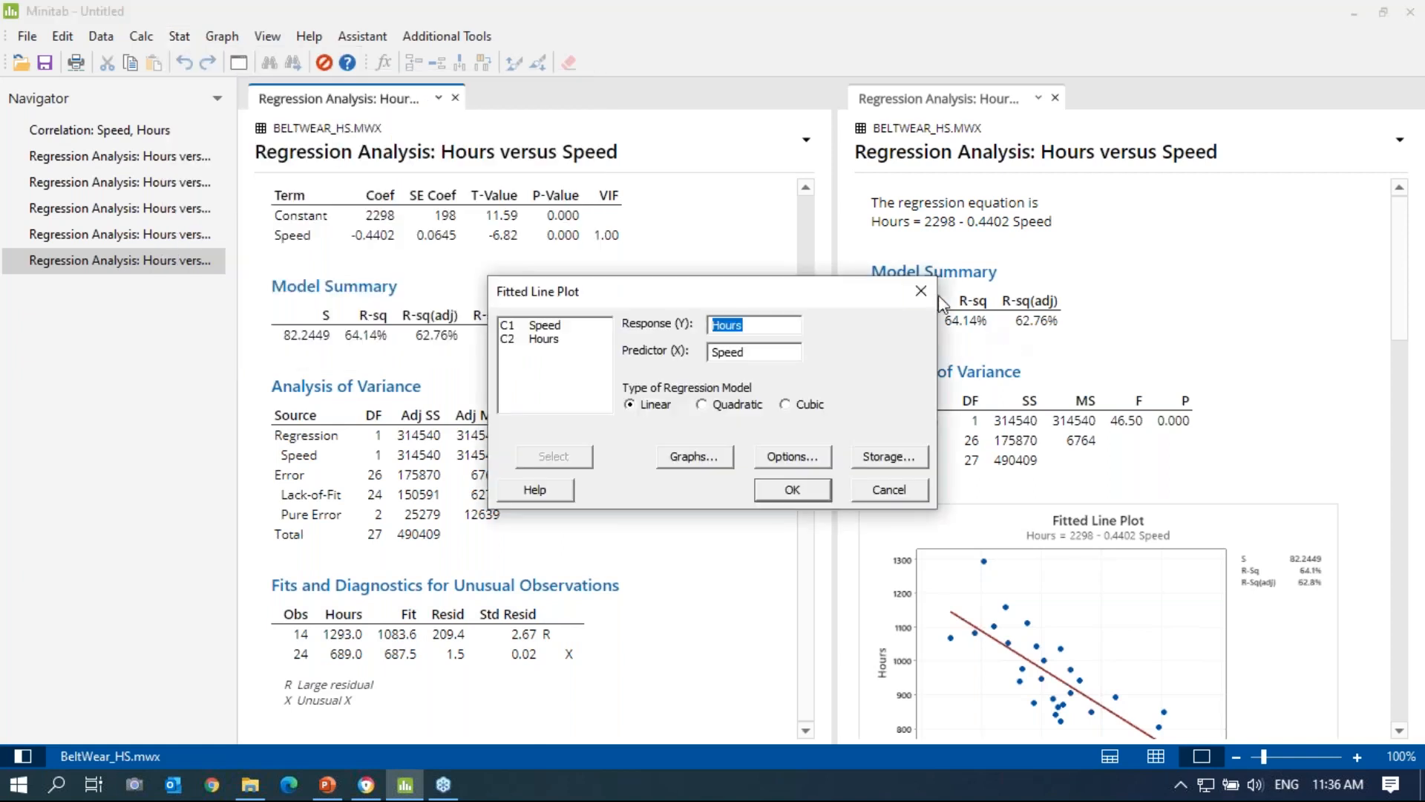
Rerun Fit Regression Model for Hours versus Speed with Four in one residual plots.
left_click(179, 37)
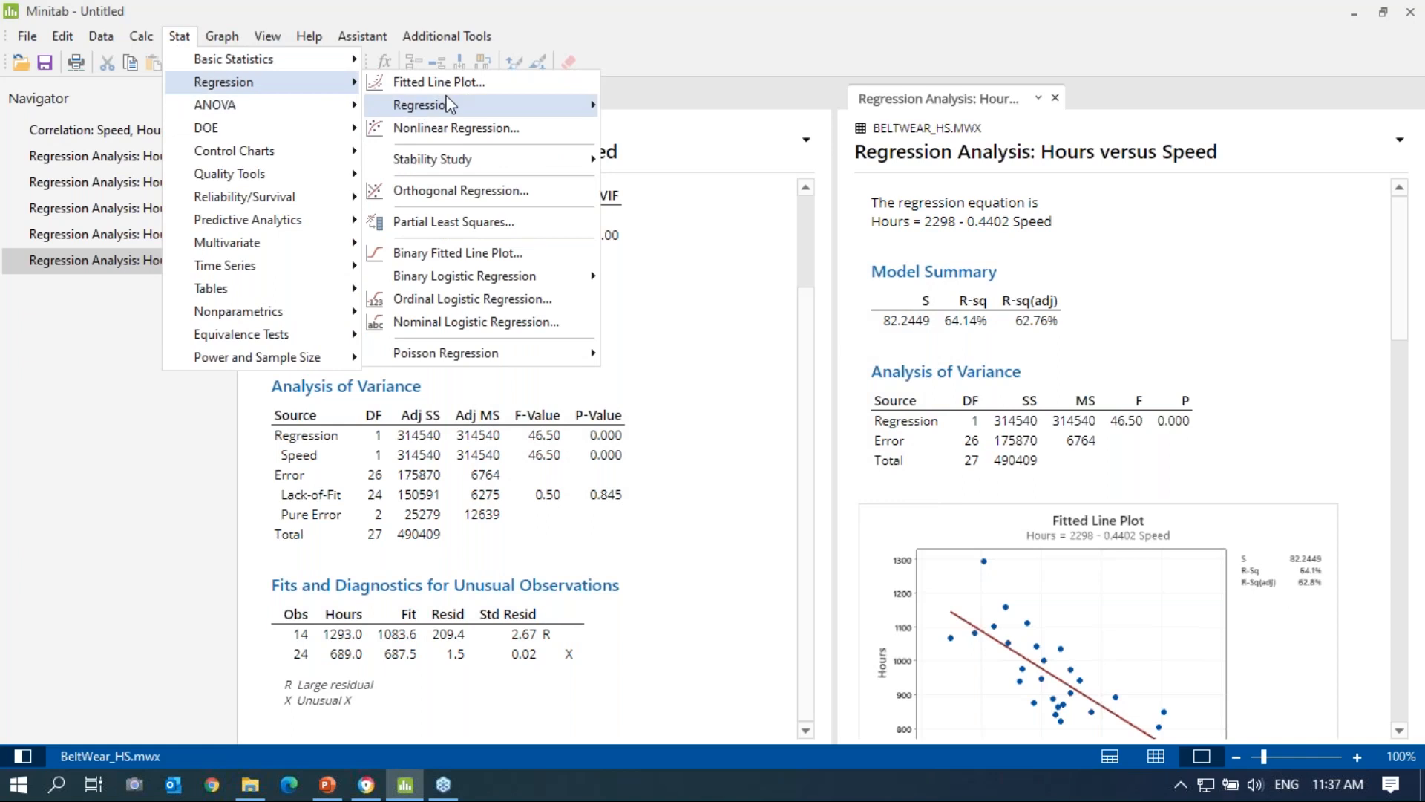
mouse_move(447, 105)
left_click(696, 111)
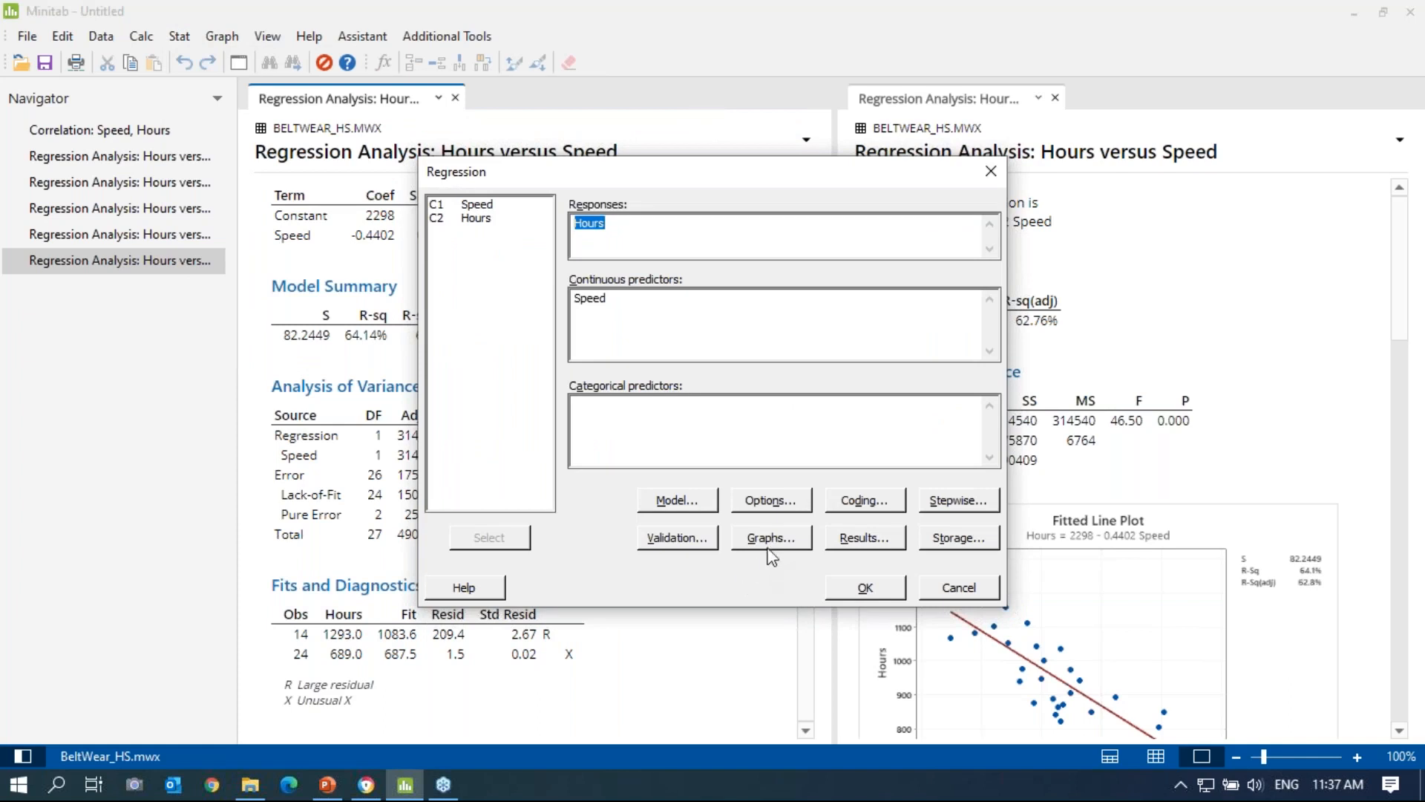
left_click(770, 550)
left_click(681, 427)
left_click(800, 594)
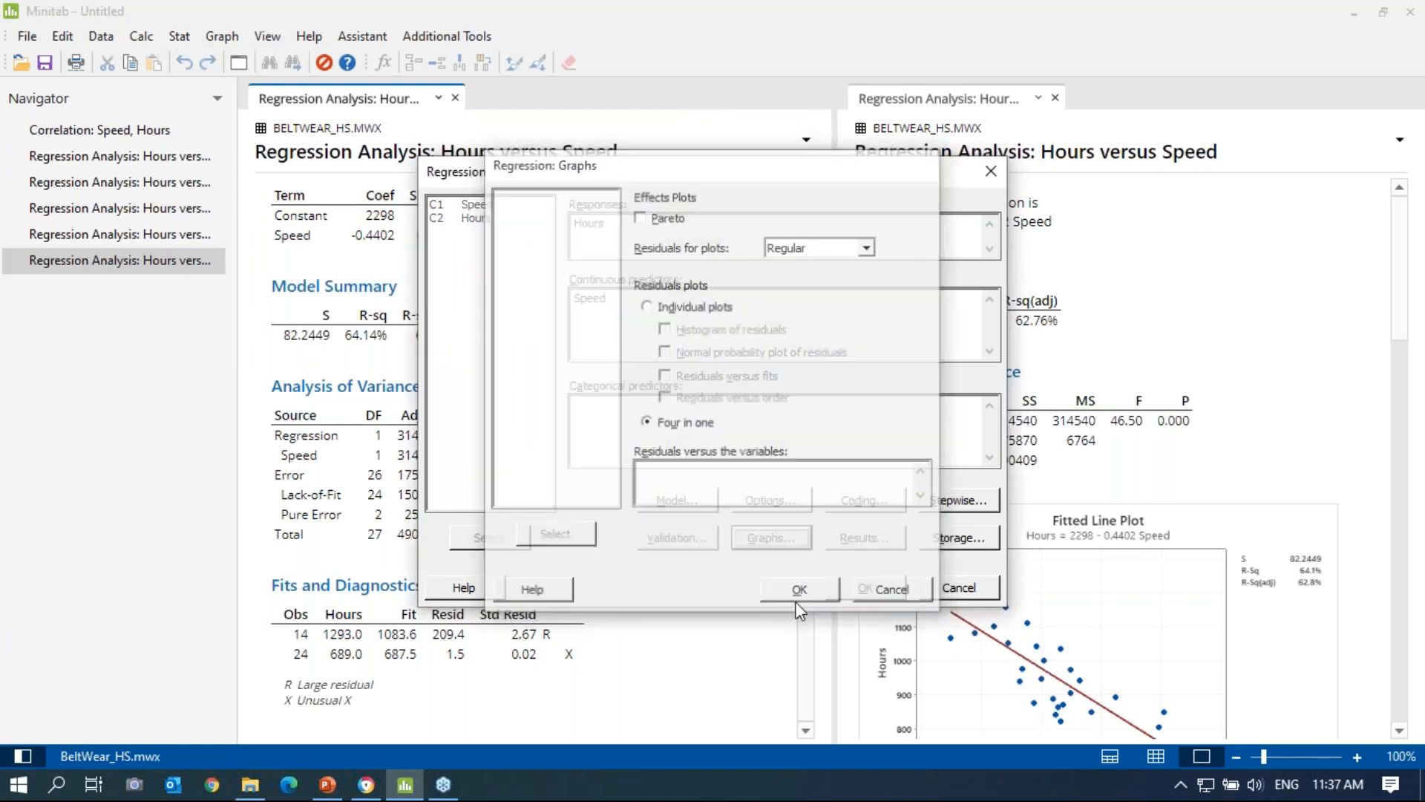
left_click(861, 589)
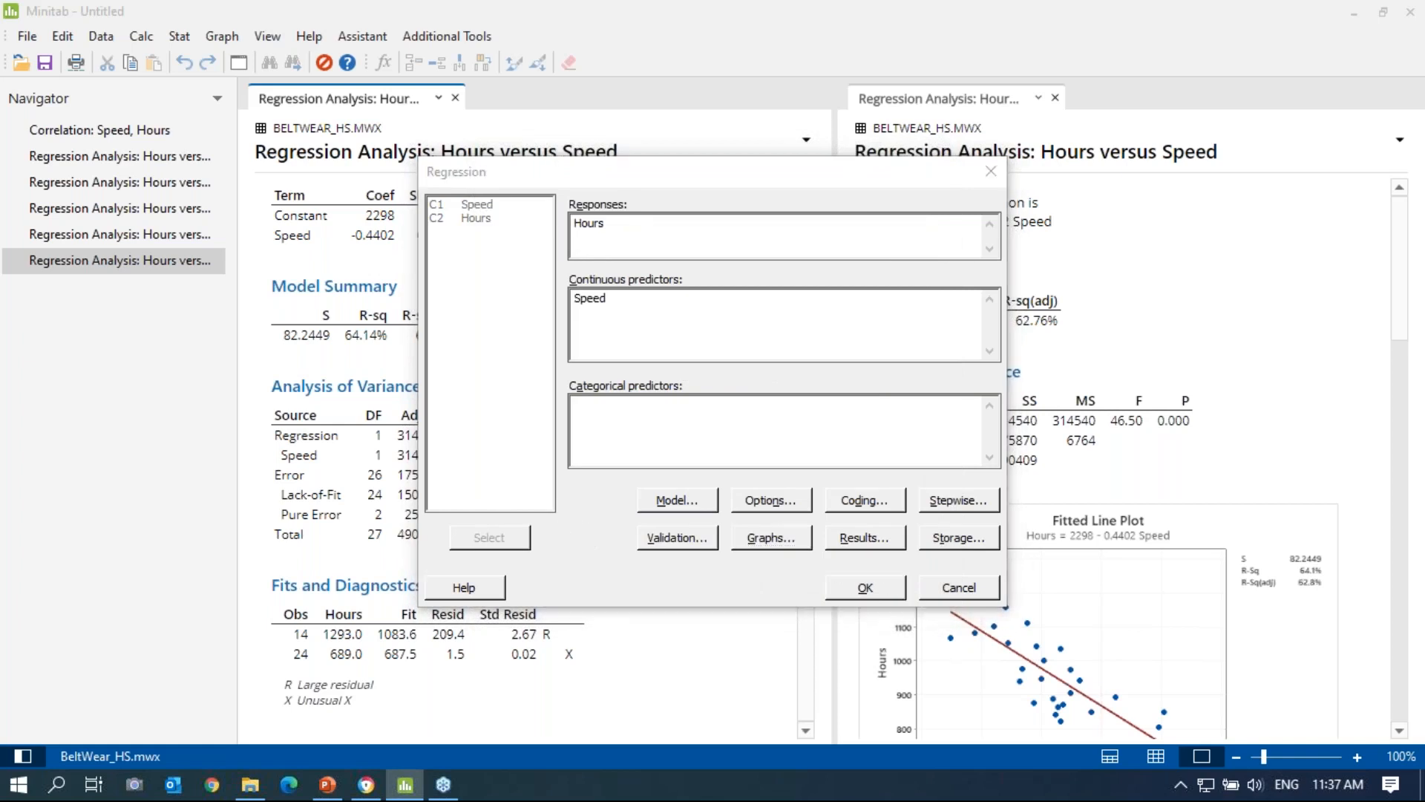
Look through the rerun regression's output, including its equation, Coefficients and Model Summary.
scroll(693, 327, "down", 3)
scroll(695, 328, "down", 5)
scroll(695, 327, "up", 8)
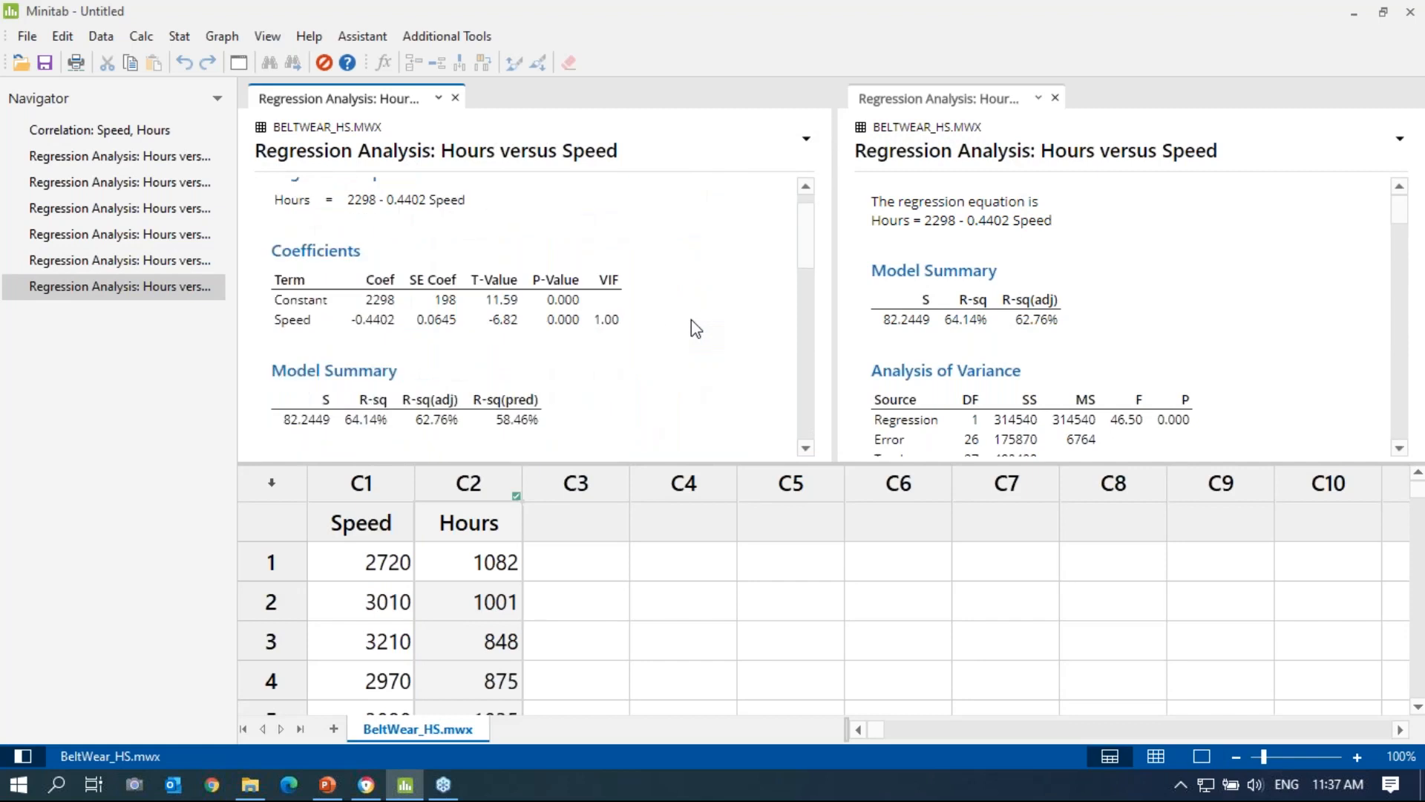
scroll(695, 327, "up", 1)
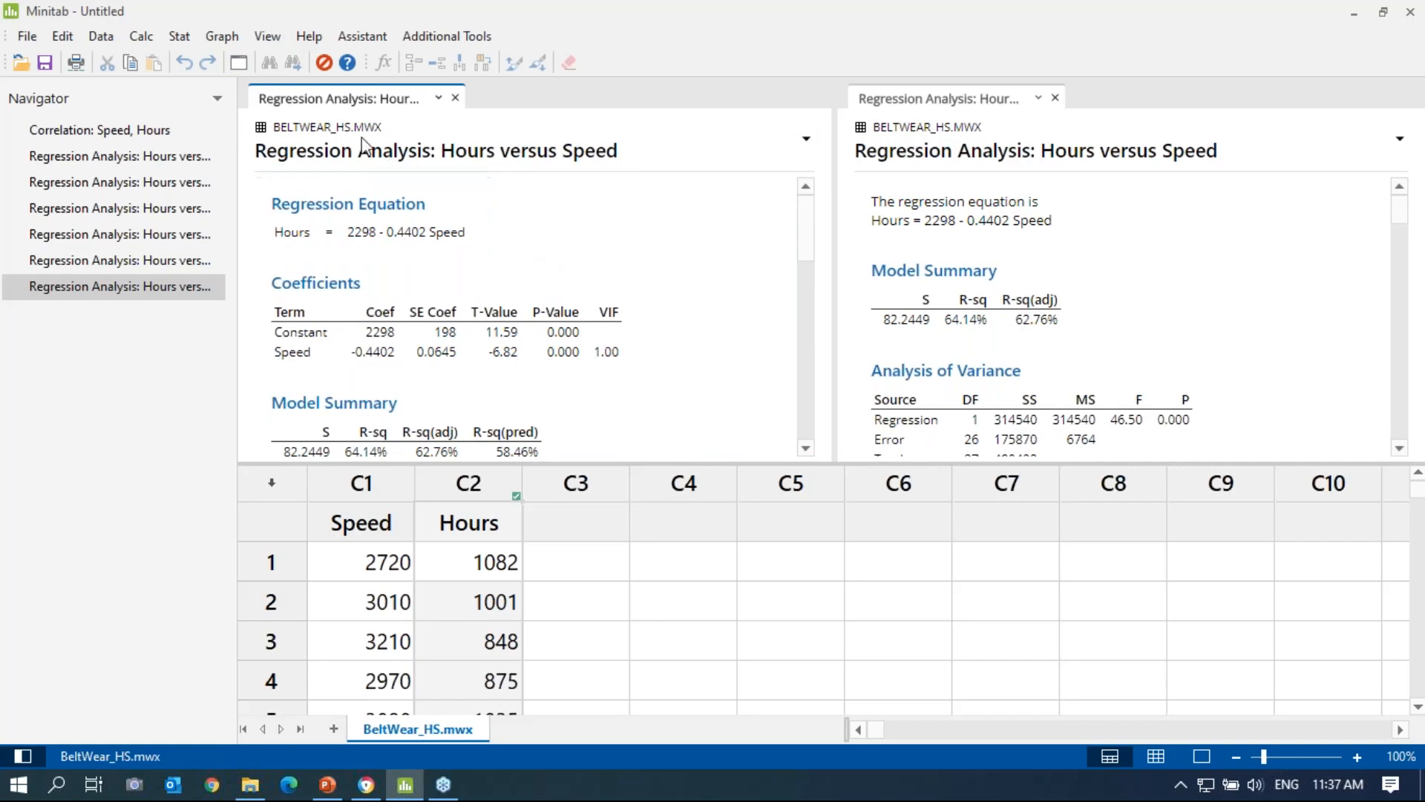
left_click(223, 37)
left_click(180, 37)
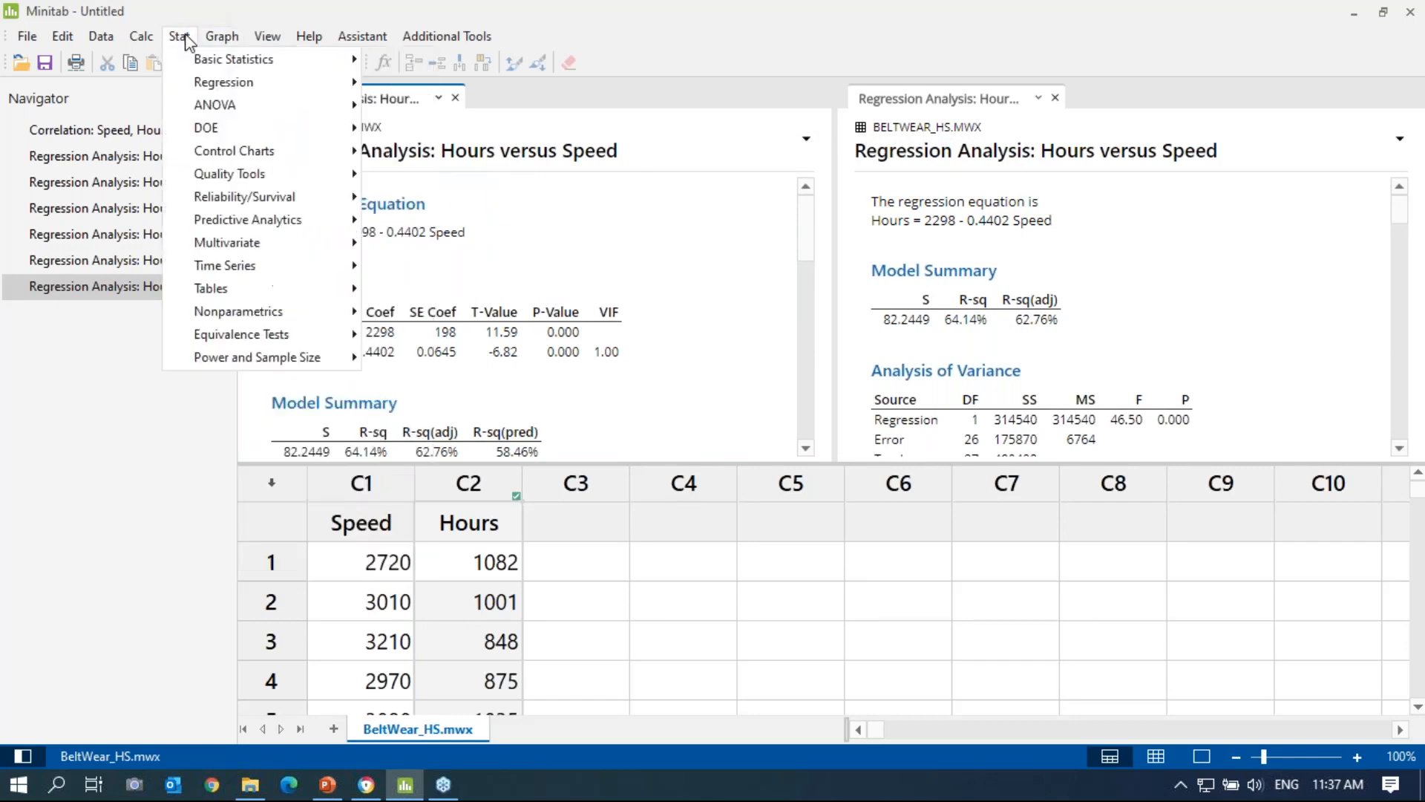
mouse_move(222, 82)
mouse_move(514, 110)
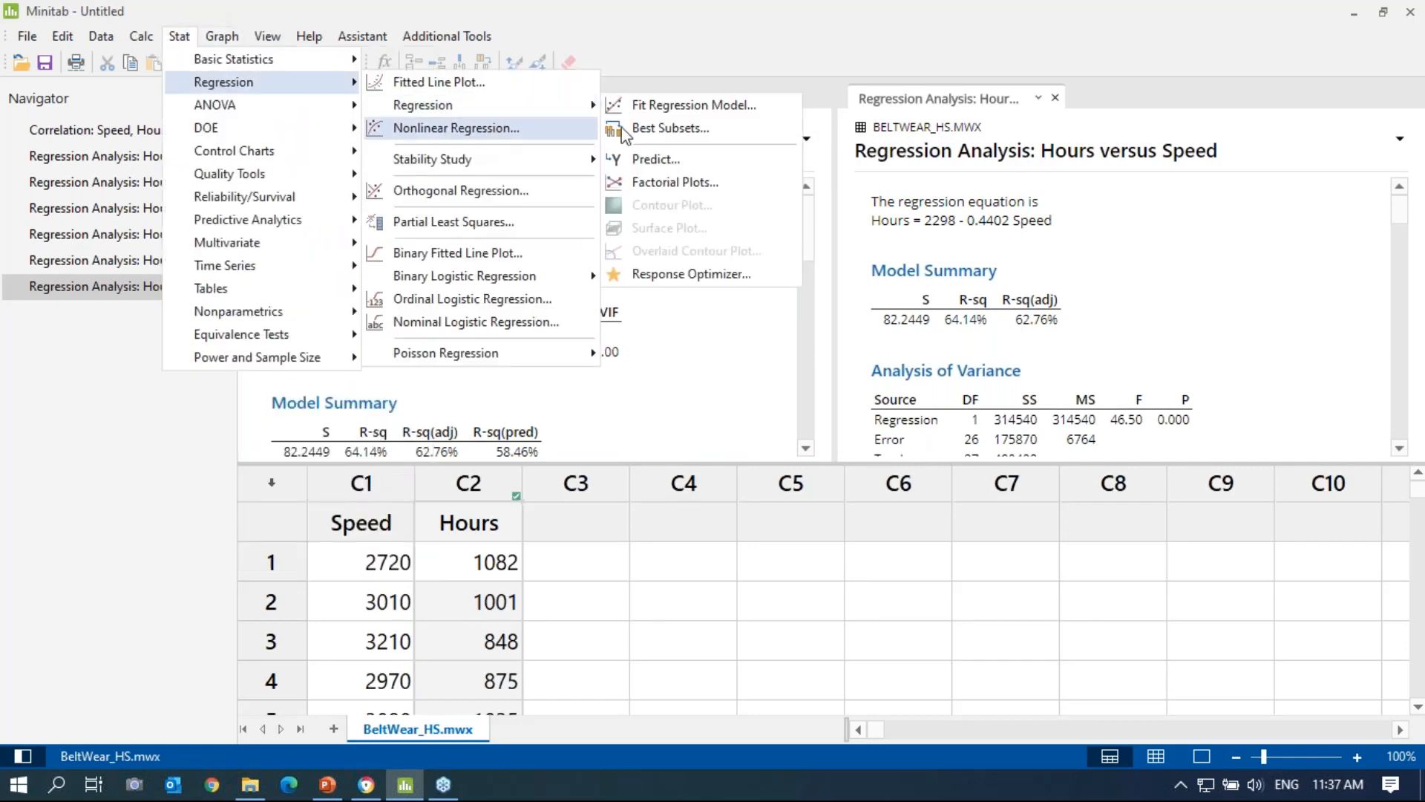
left_click(776, 106)
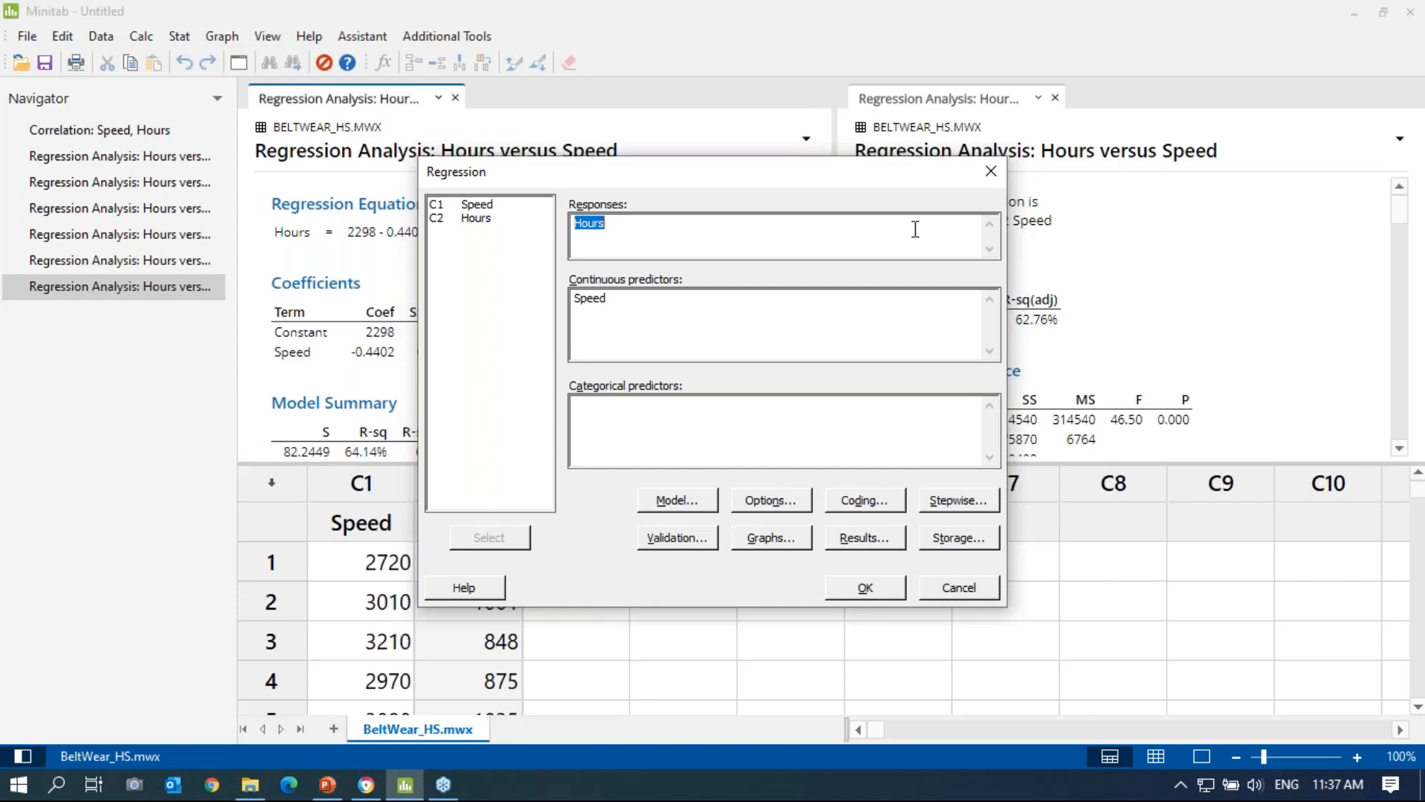
left_click(990, 173)
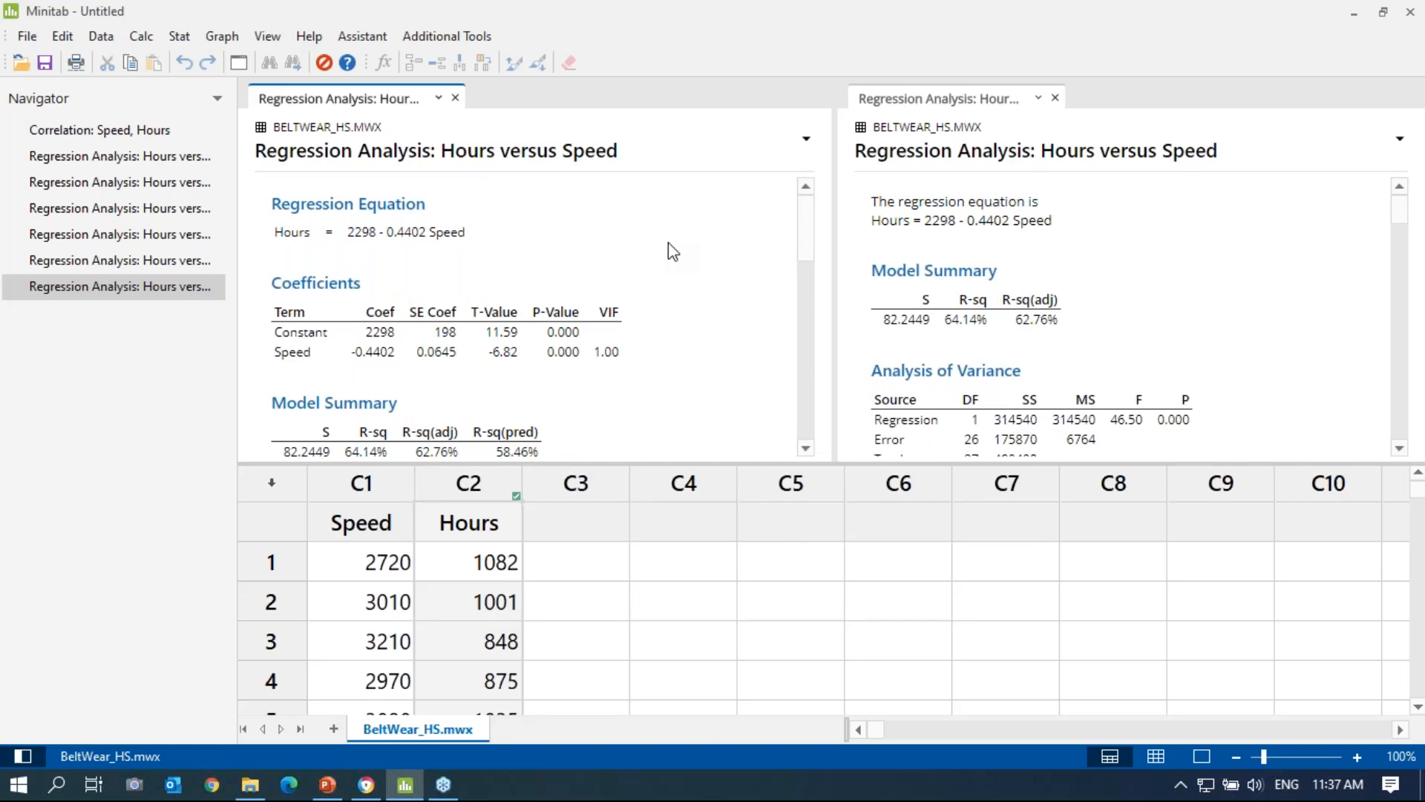
left_click(180, 36)
mouse_move(208, 83)
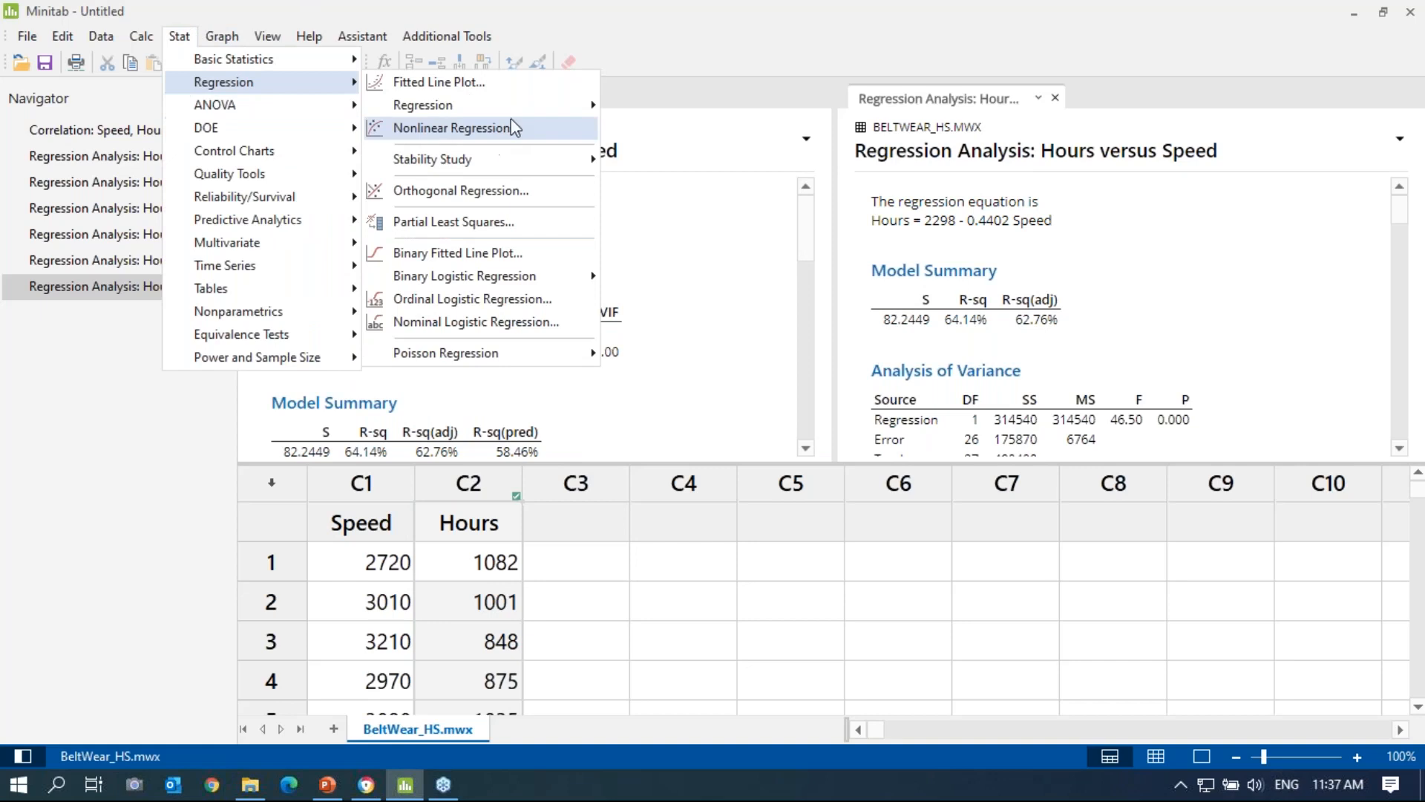
mouse_move(529, 116)
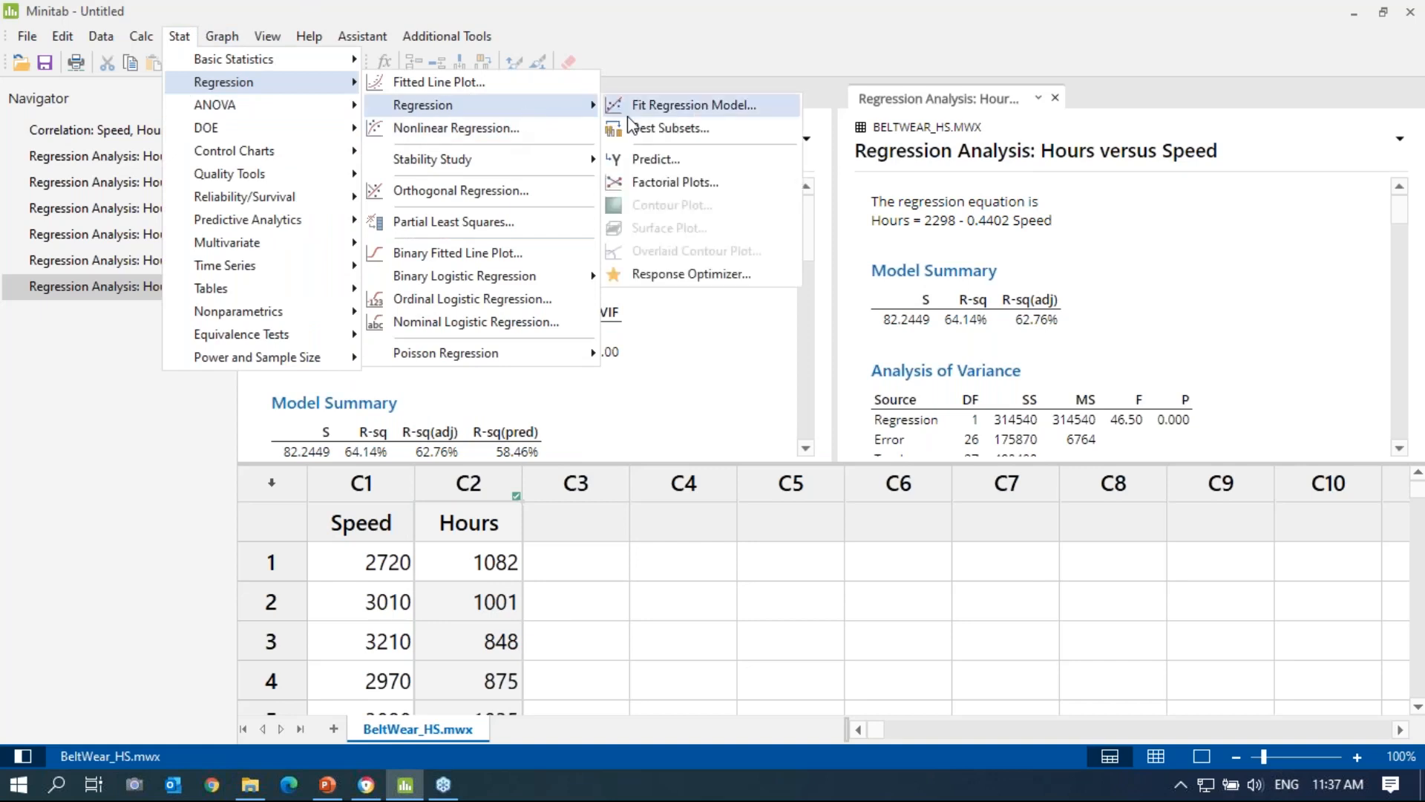
left_click(711, 163)
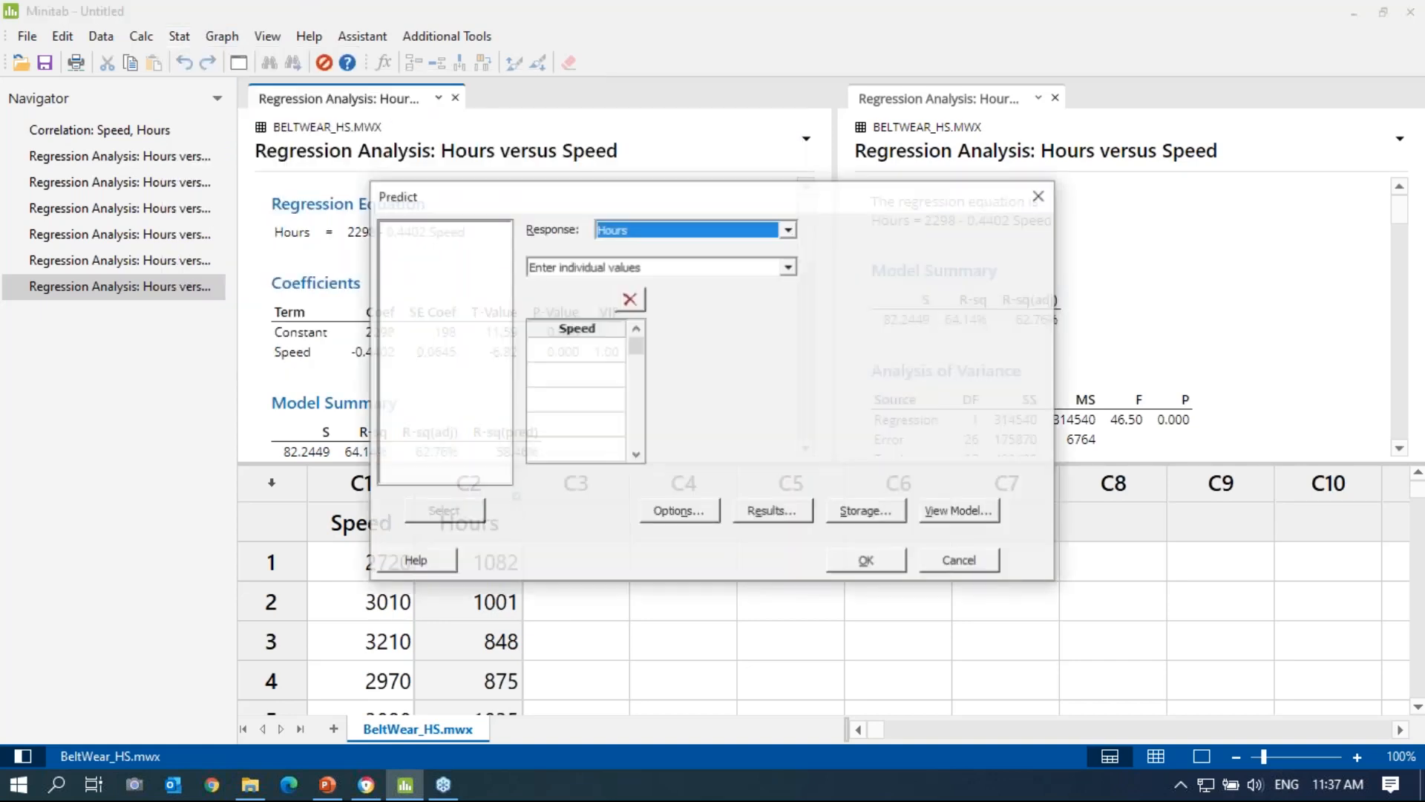
left_click(1038, 198)
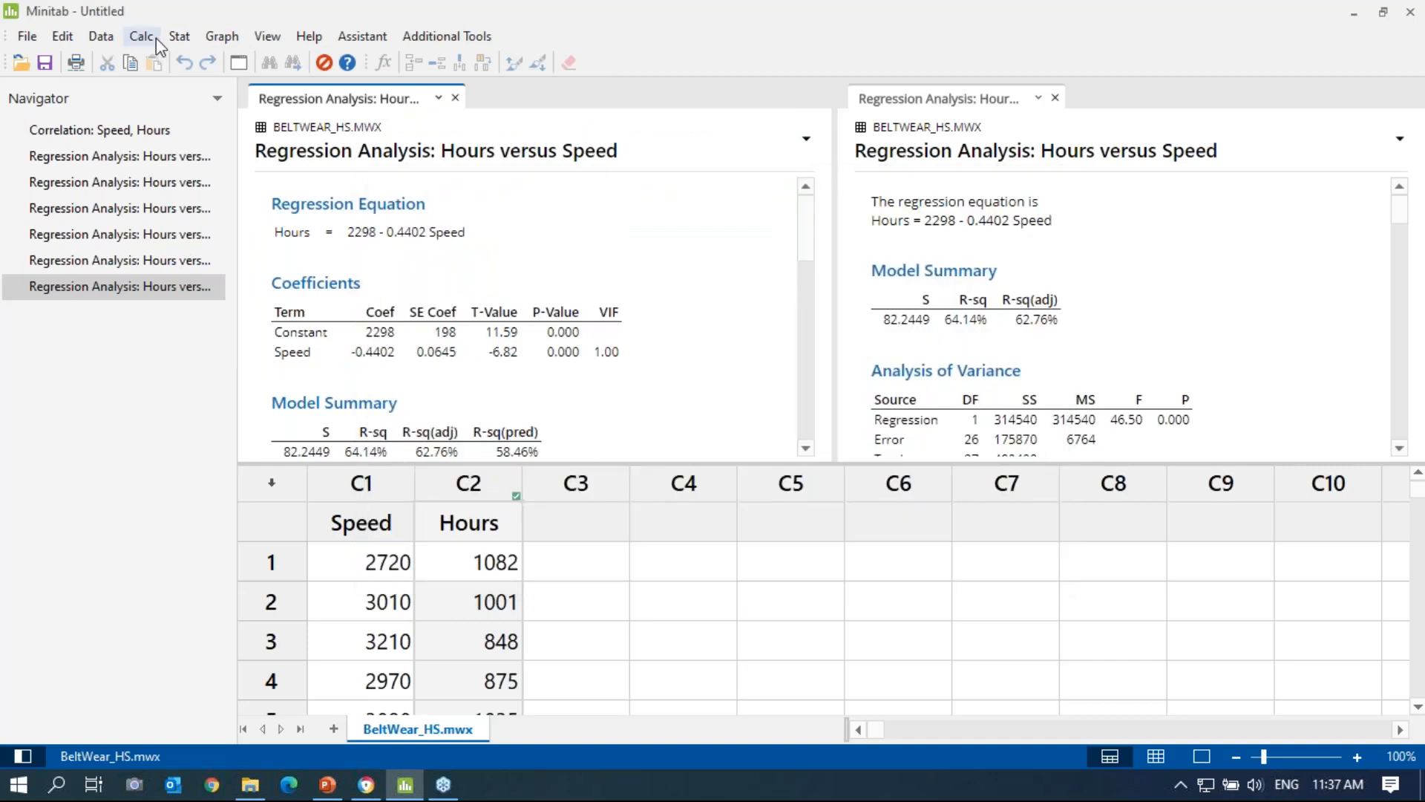
Predict Hours from the fitted regression model for an individual Speed value of 3250.
left_click(178, 39)
mouse_move(193, 85)
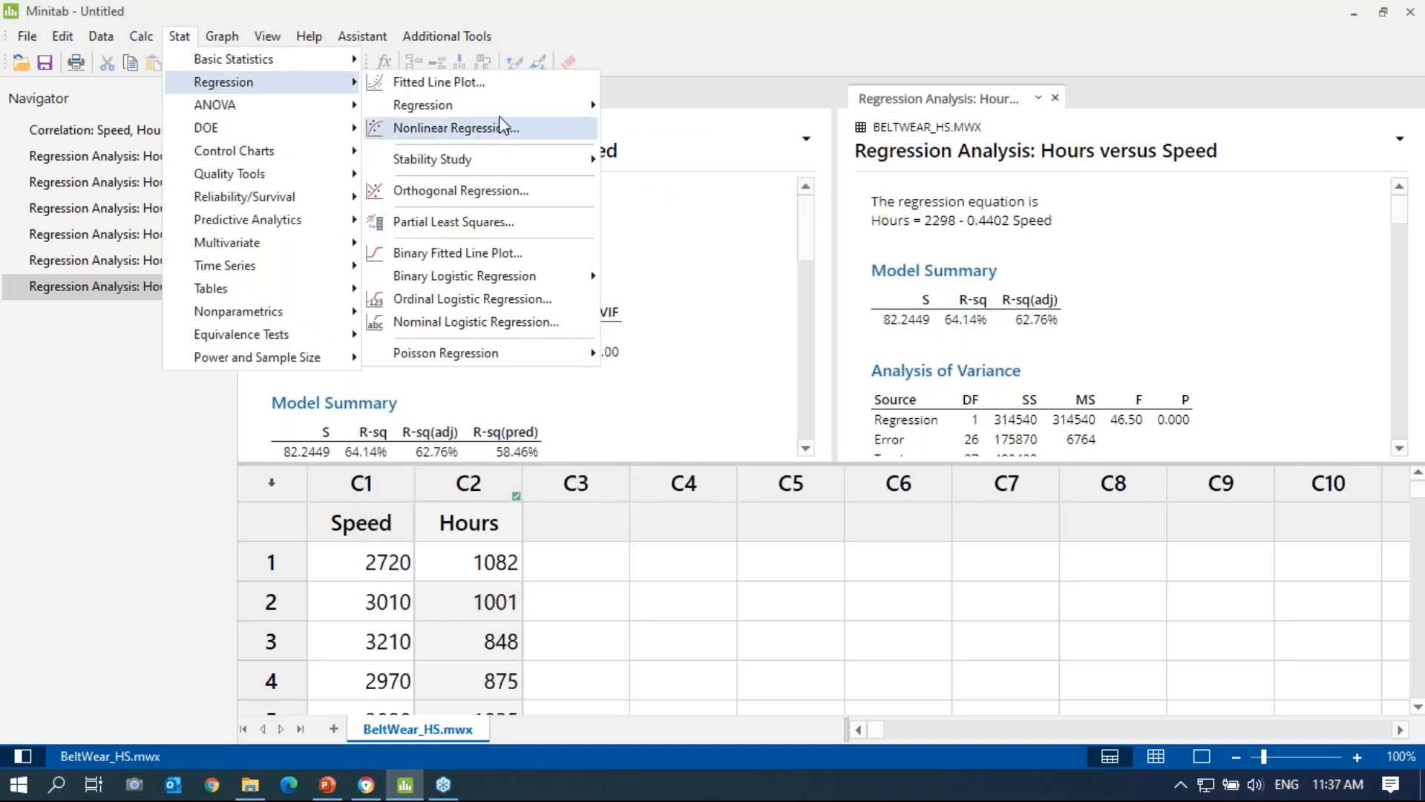
mouse_move(512, 112)
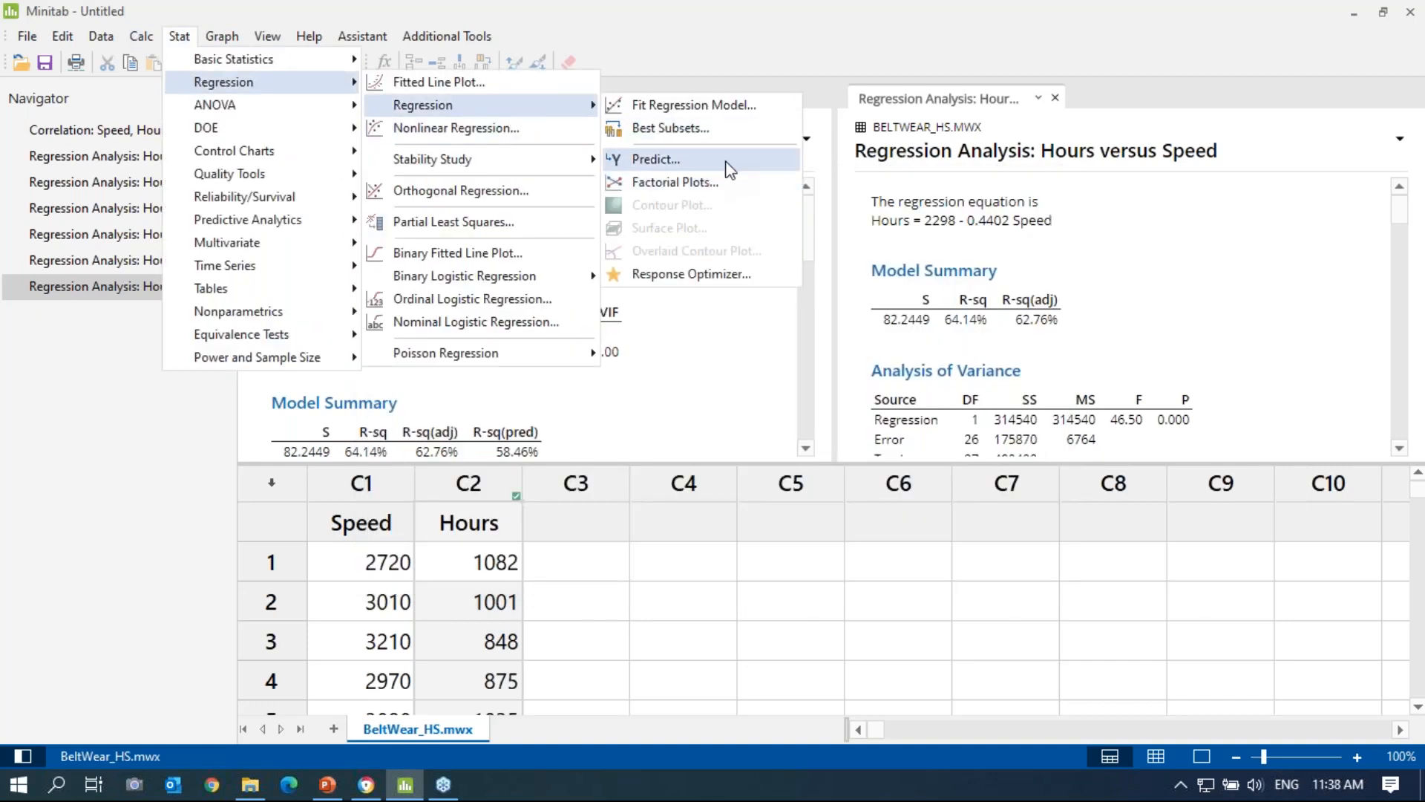
left_click(655, 160)
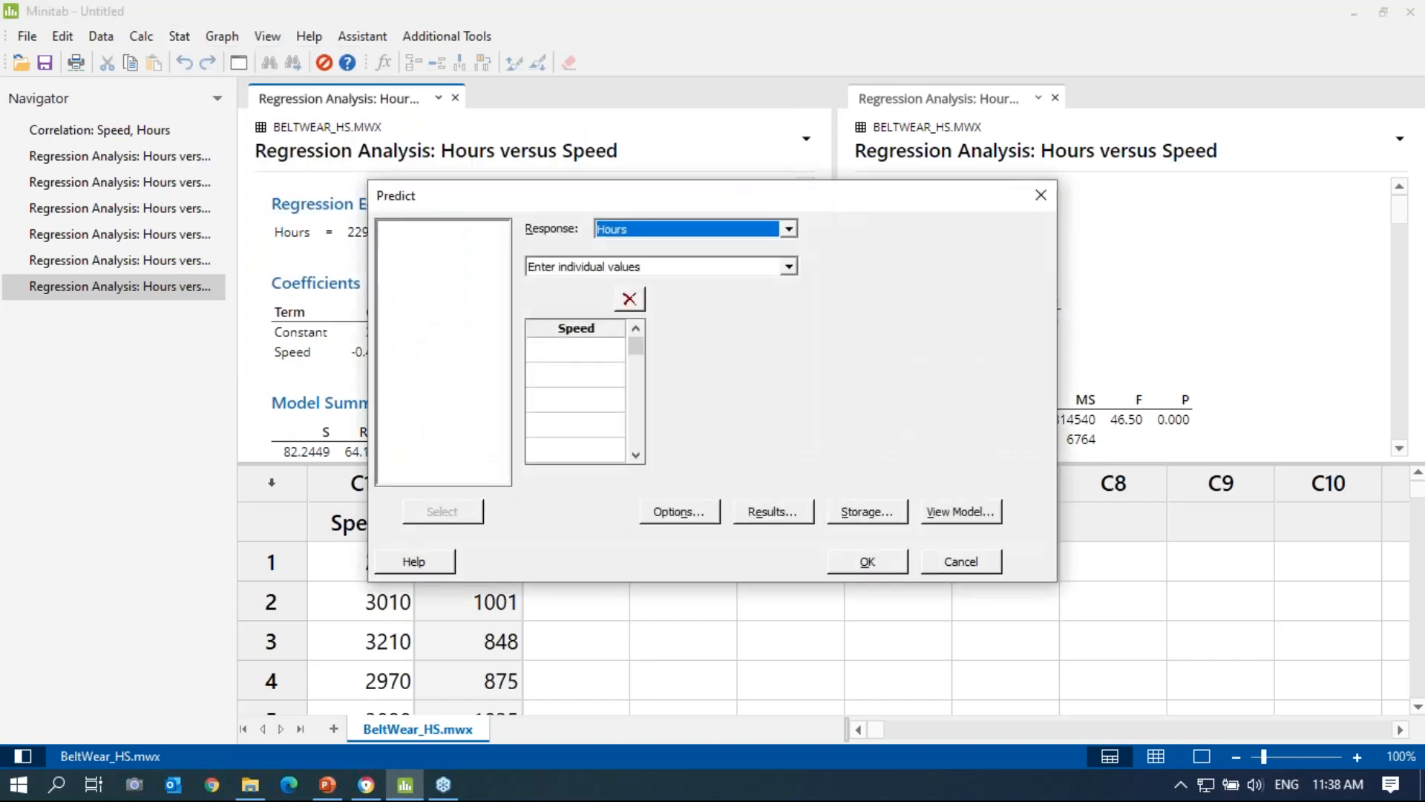
left_click(610, 350)
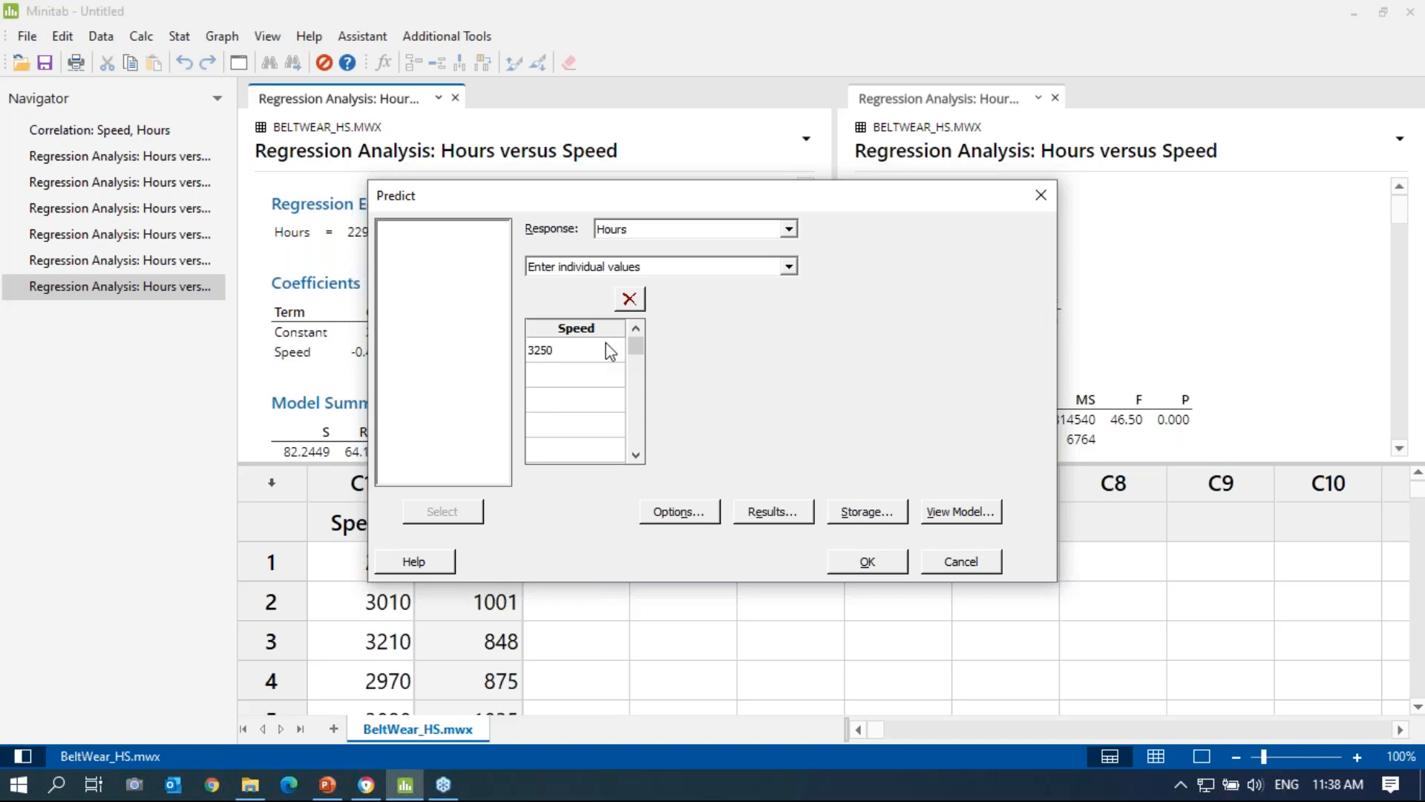
left_click(872, 562)
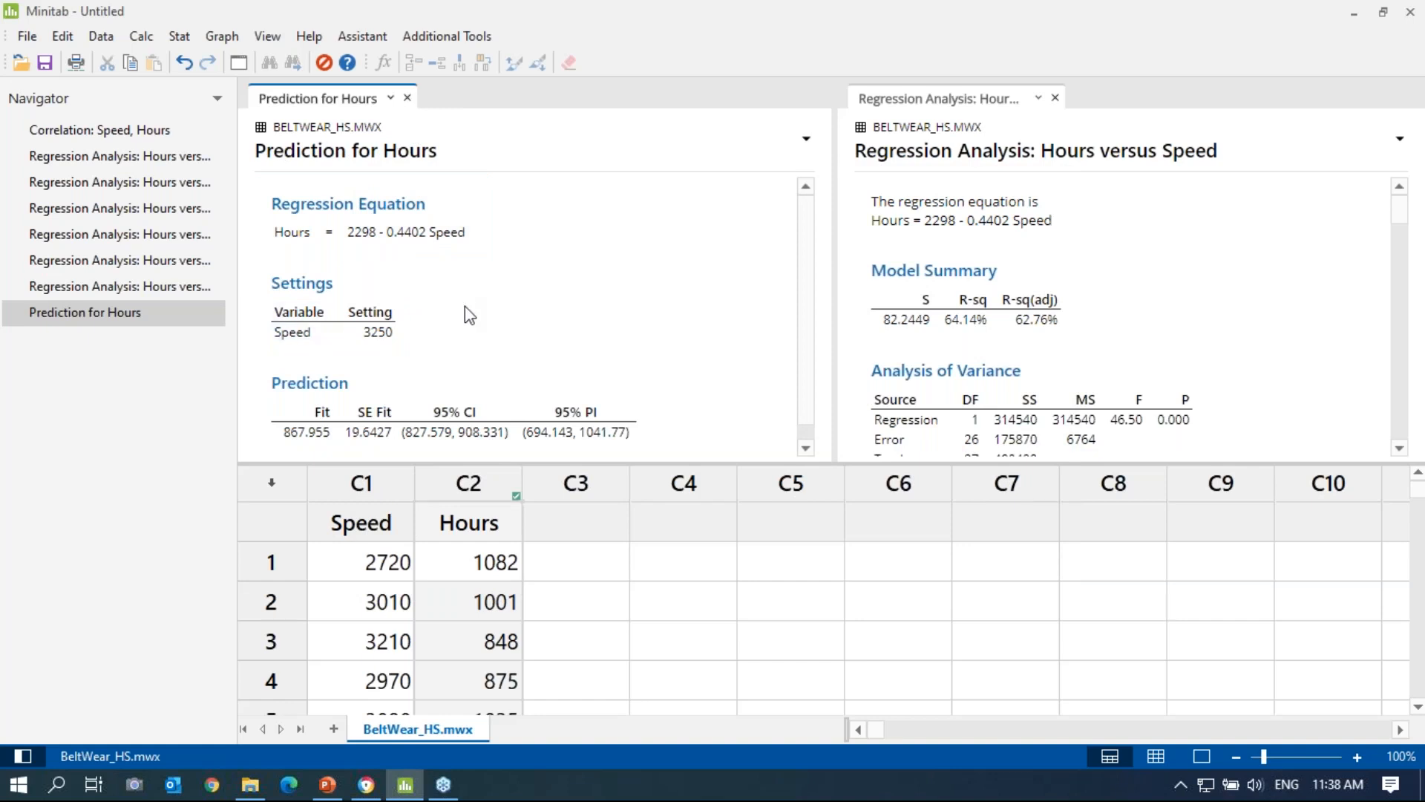
scroll(465, 306, "down", 1)
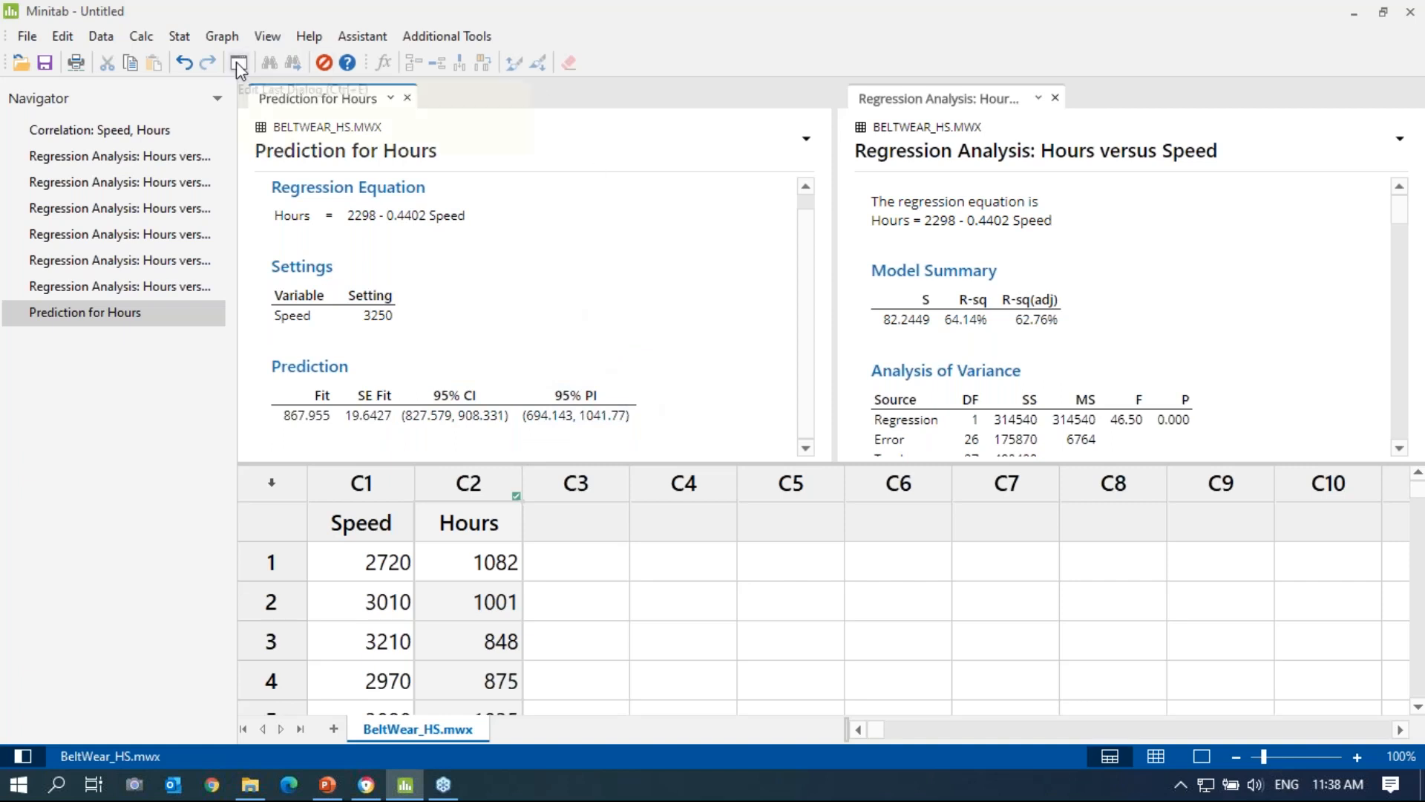
left_click(184, 37)
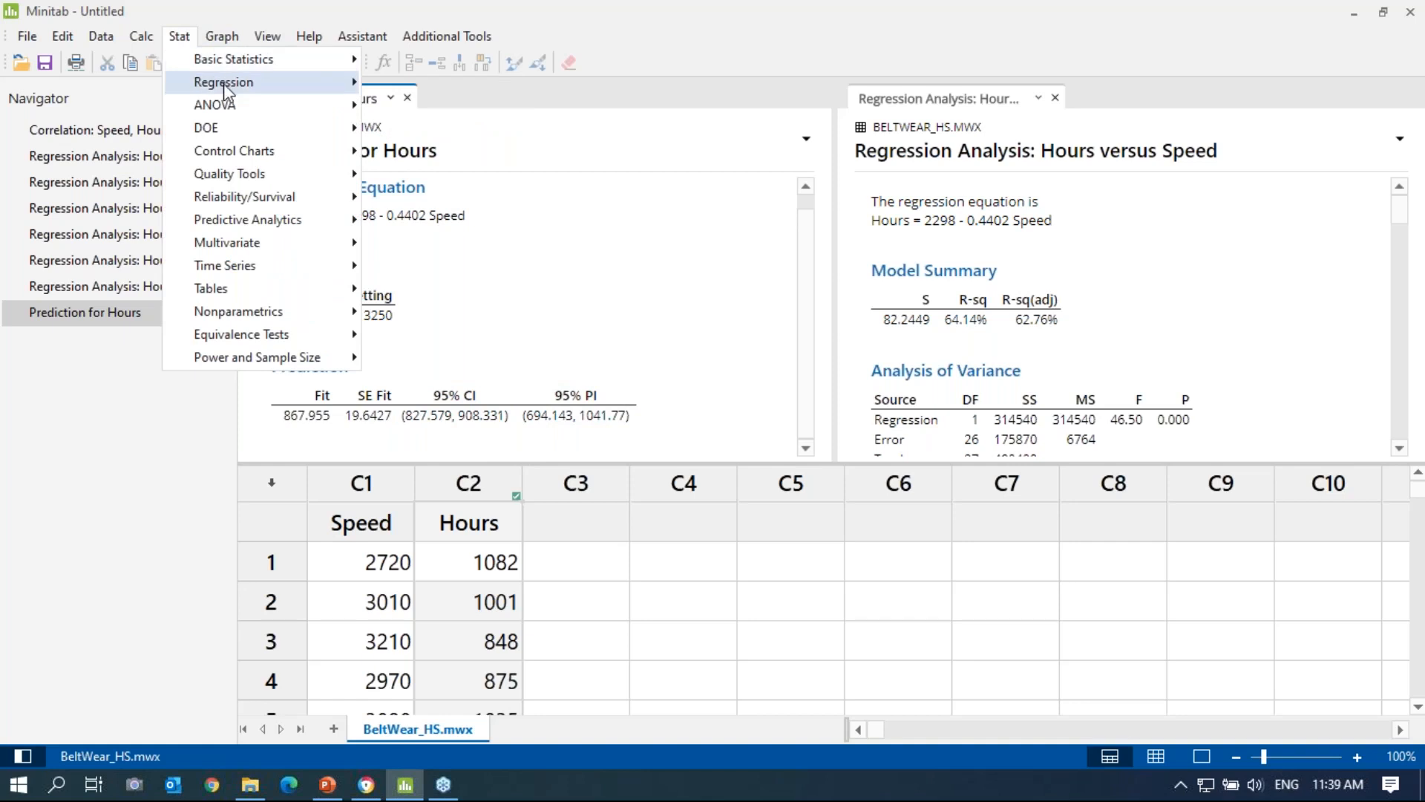
mouse_move(225, 85)
mouse_move(483, 104)
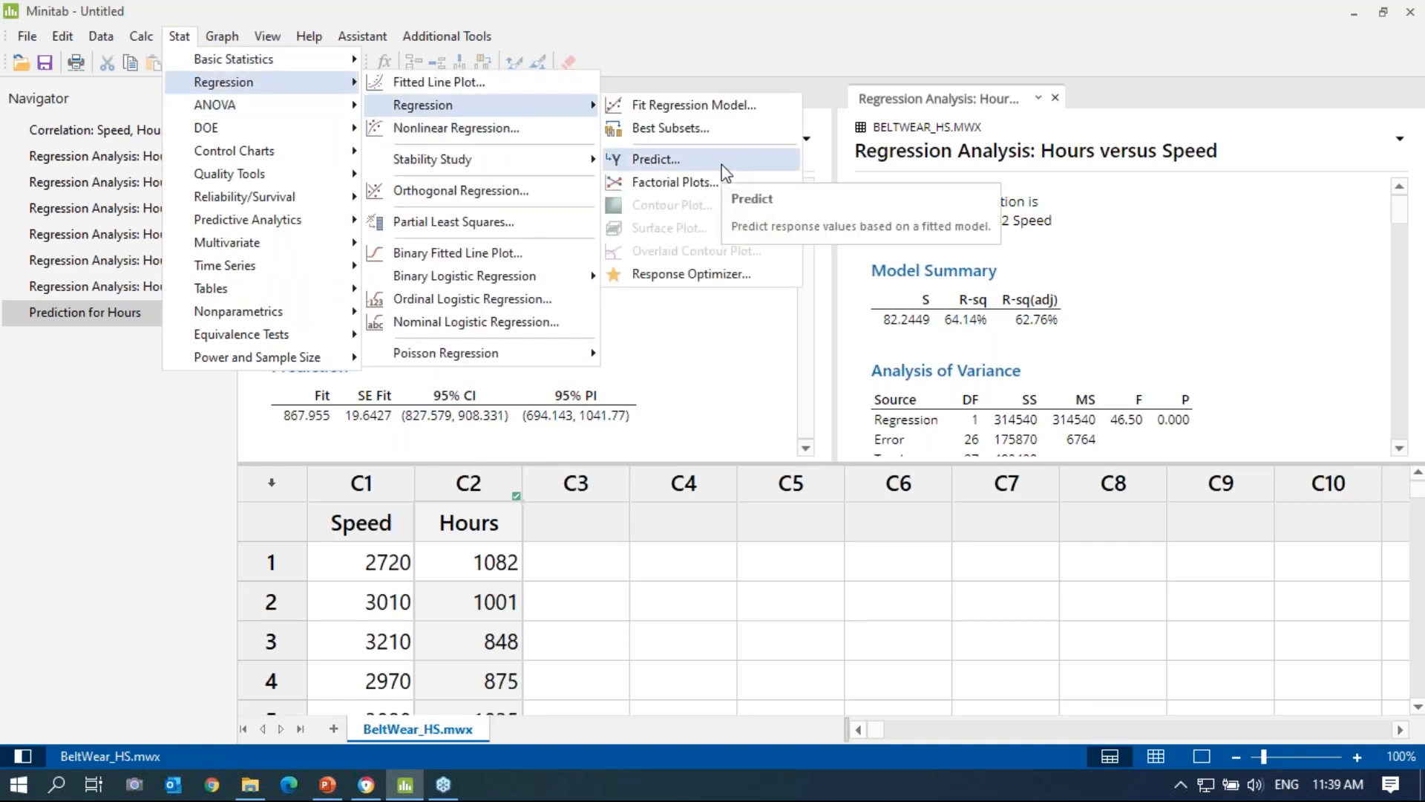
left_click(703, 366)
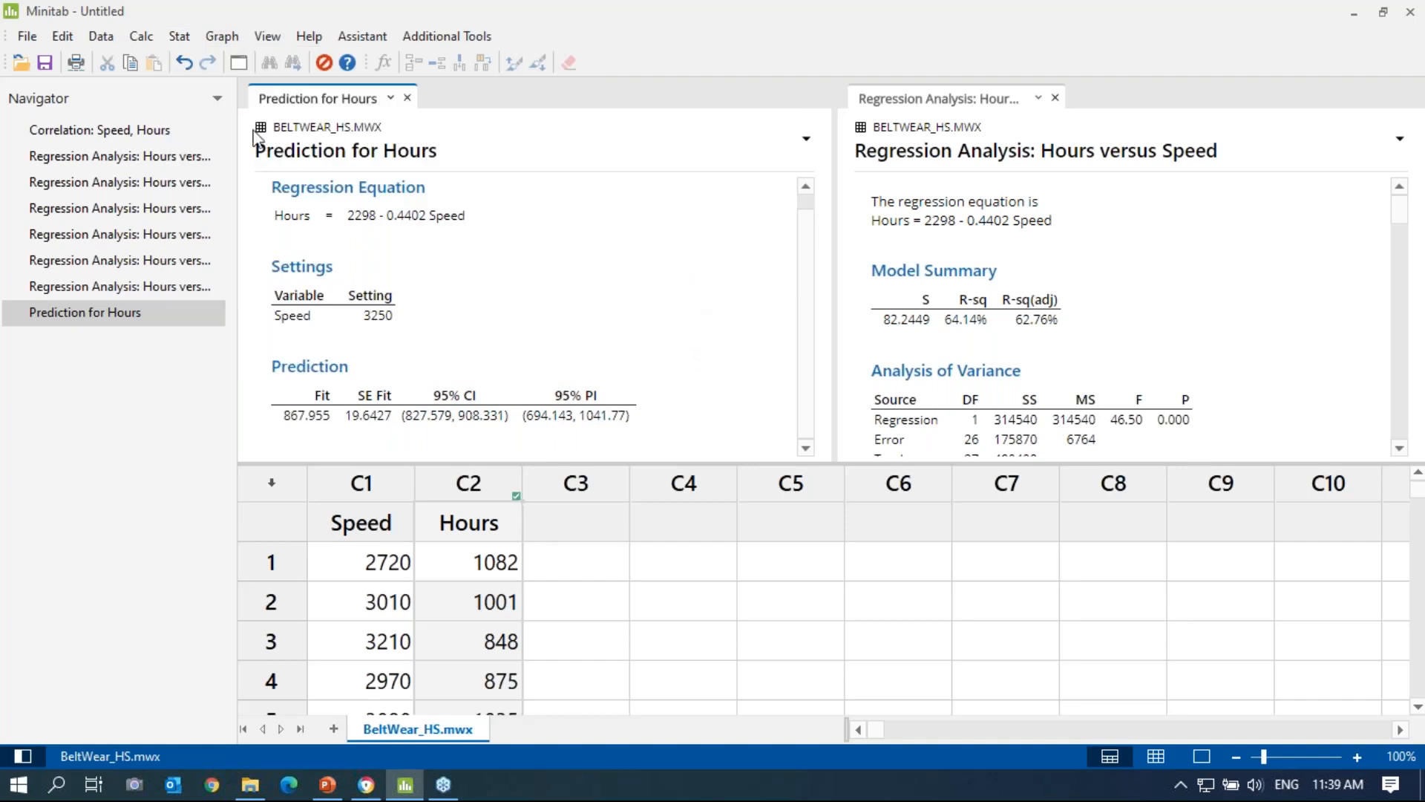
left_click(179, 35)
mouse_move(206, 85)
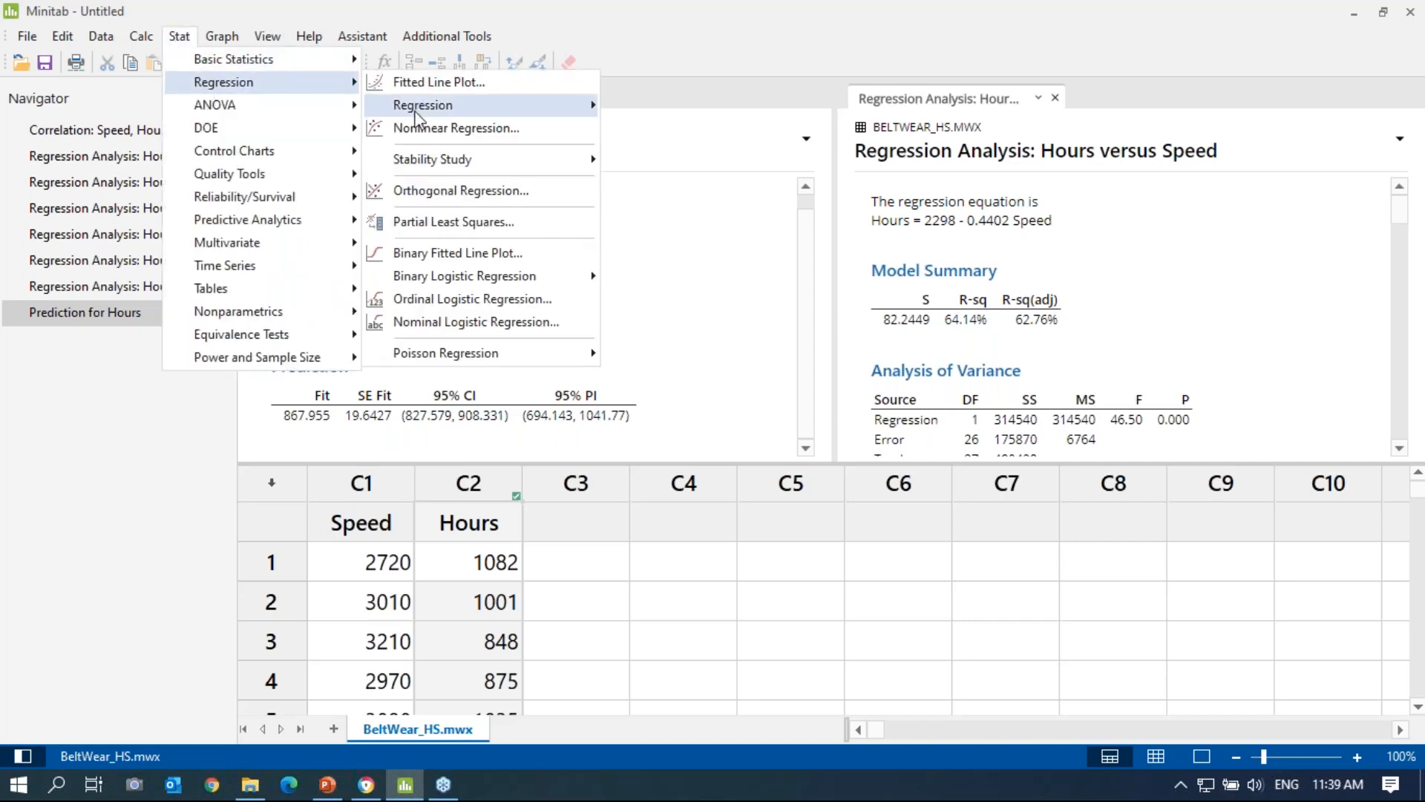
mouse_move(509, 110)
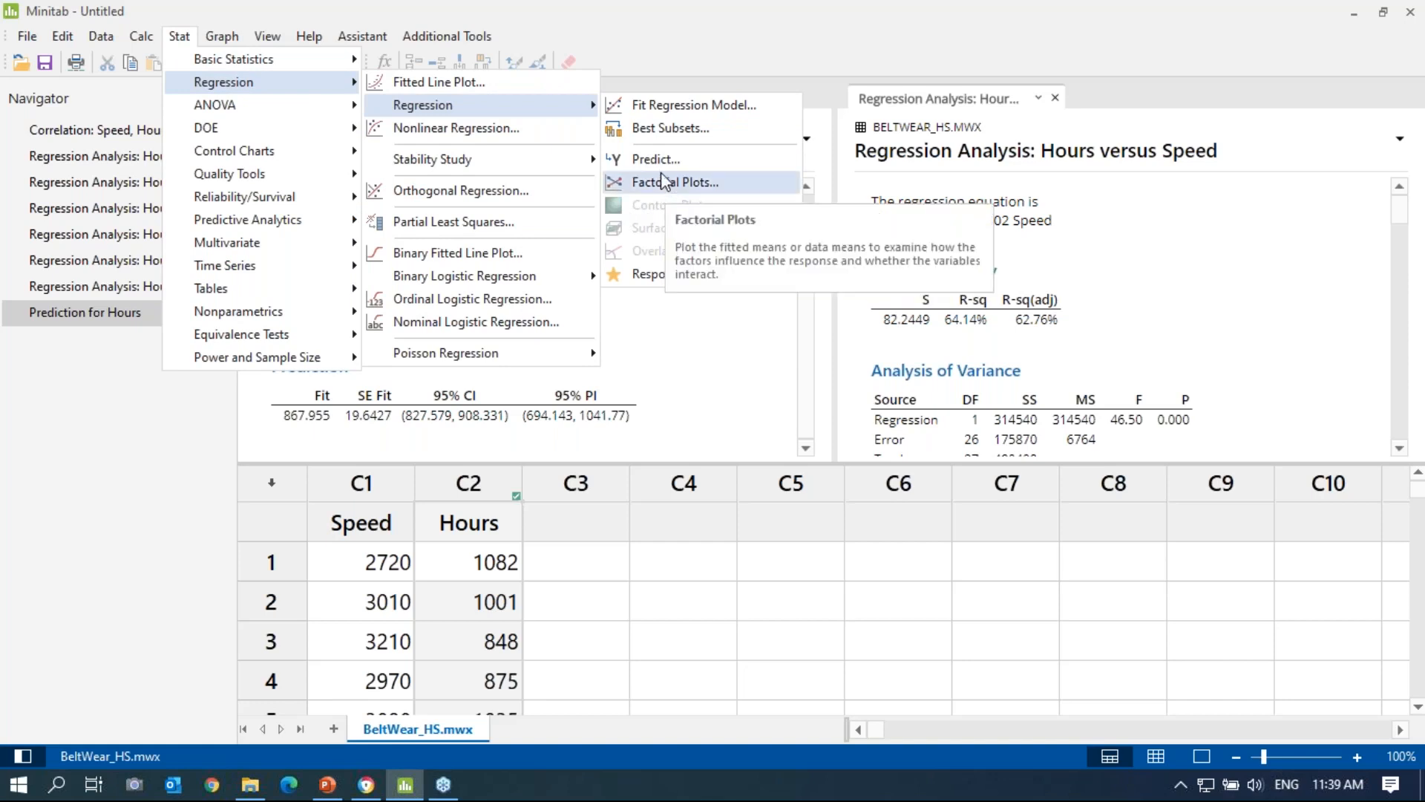
left_click(690, 107)
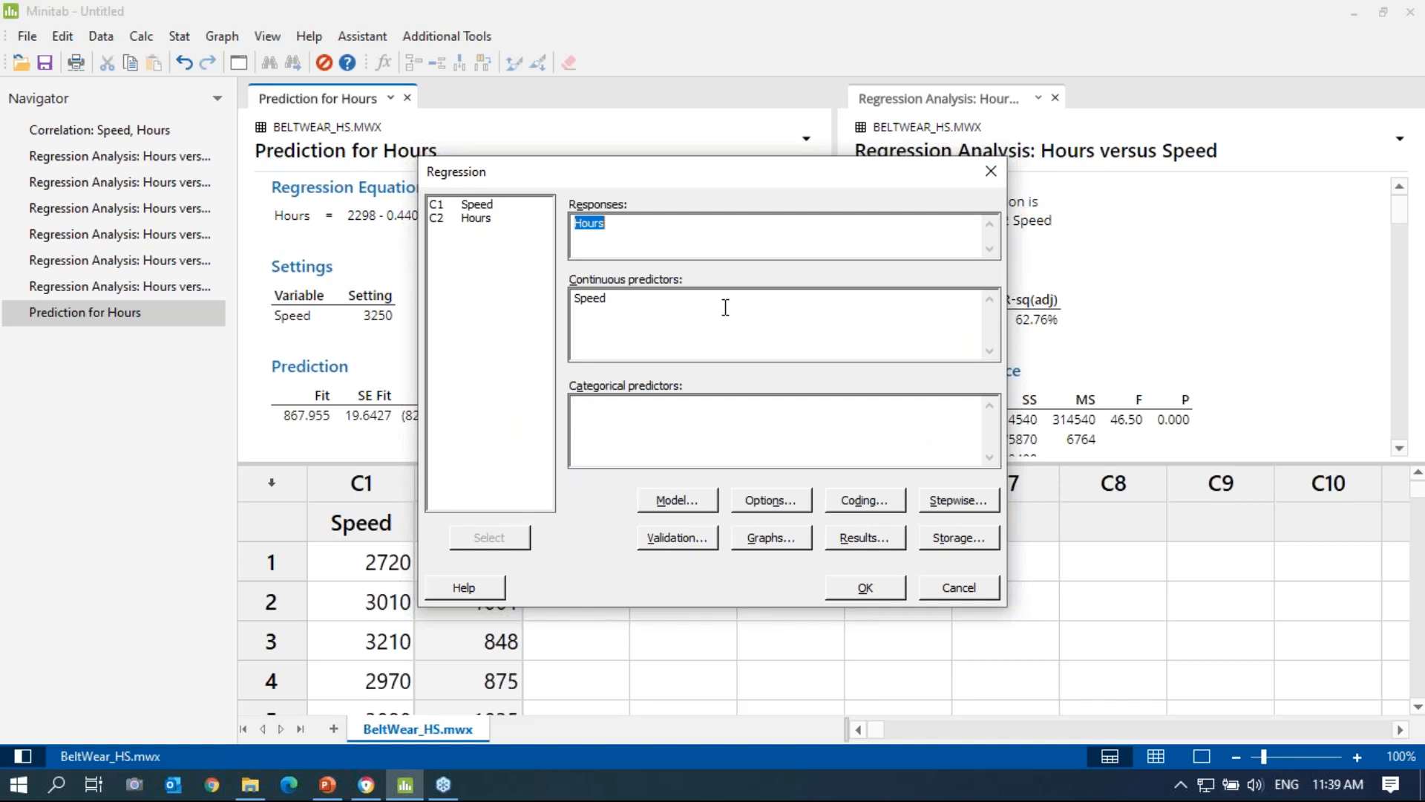
left_click(989, 173)
left_click(179, 35)
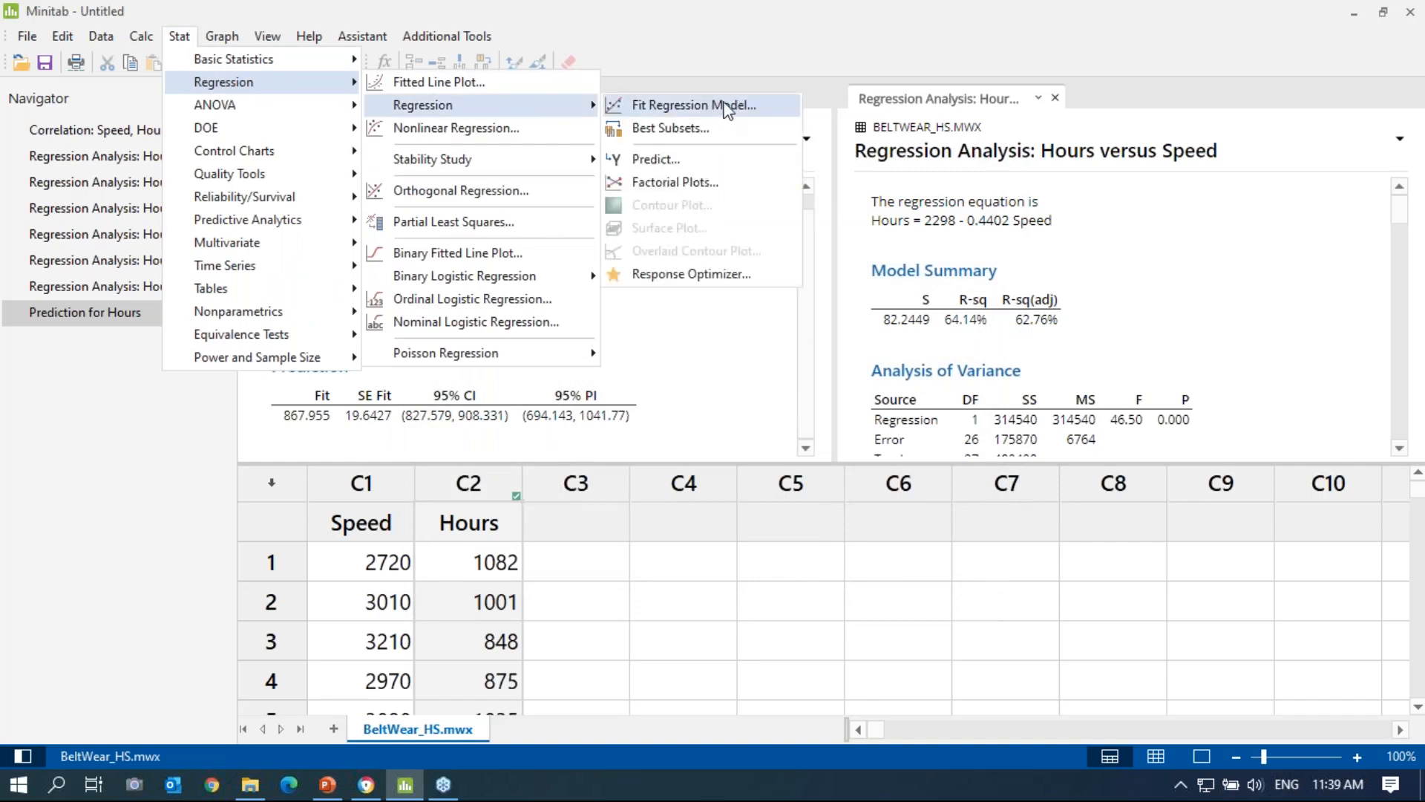
left_click(726, 110)
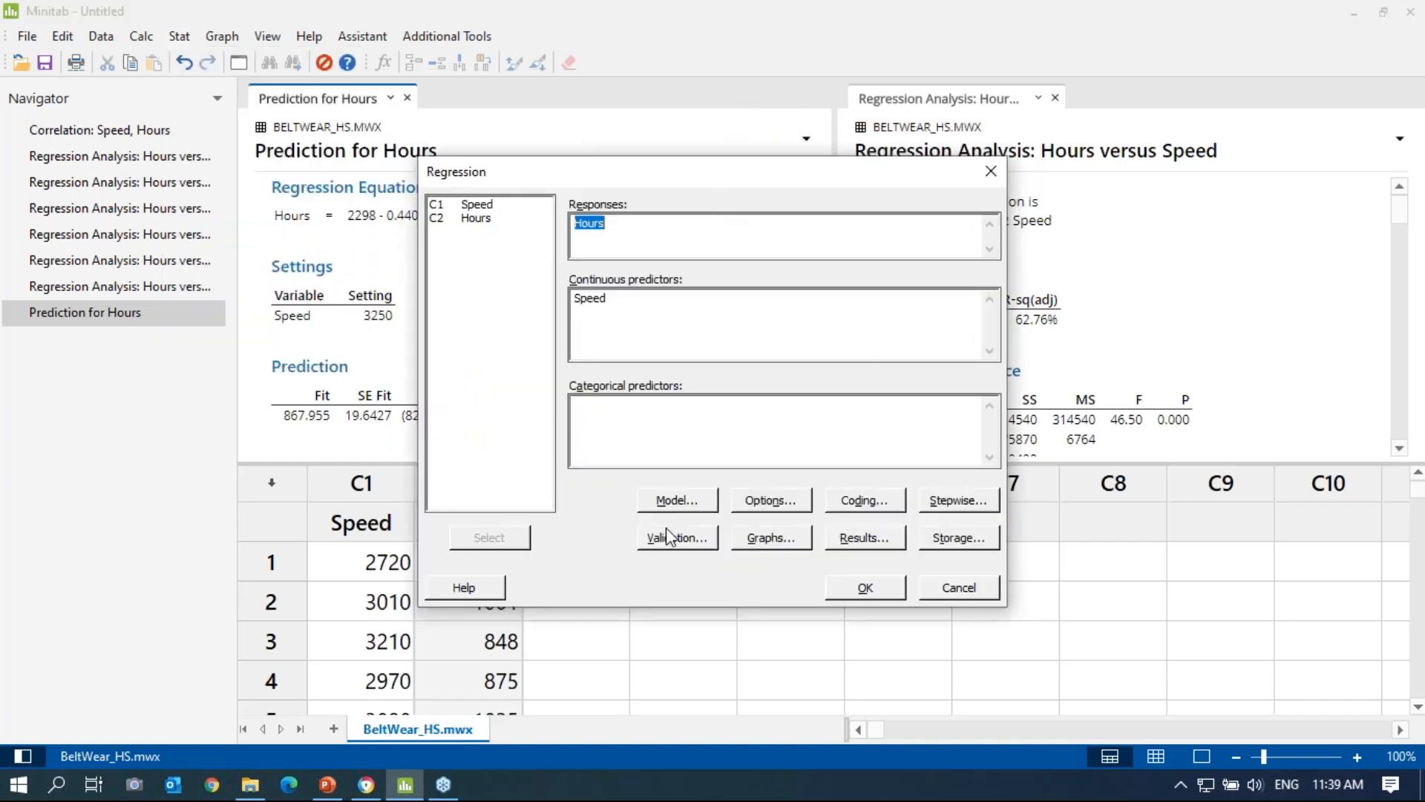
left_click(991, 171)
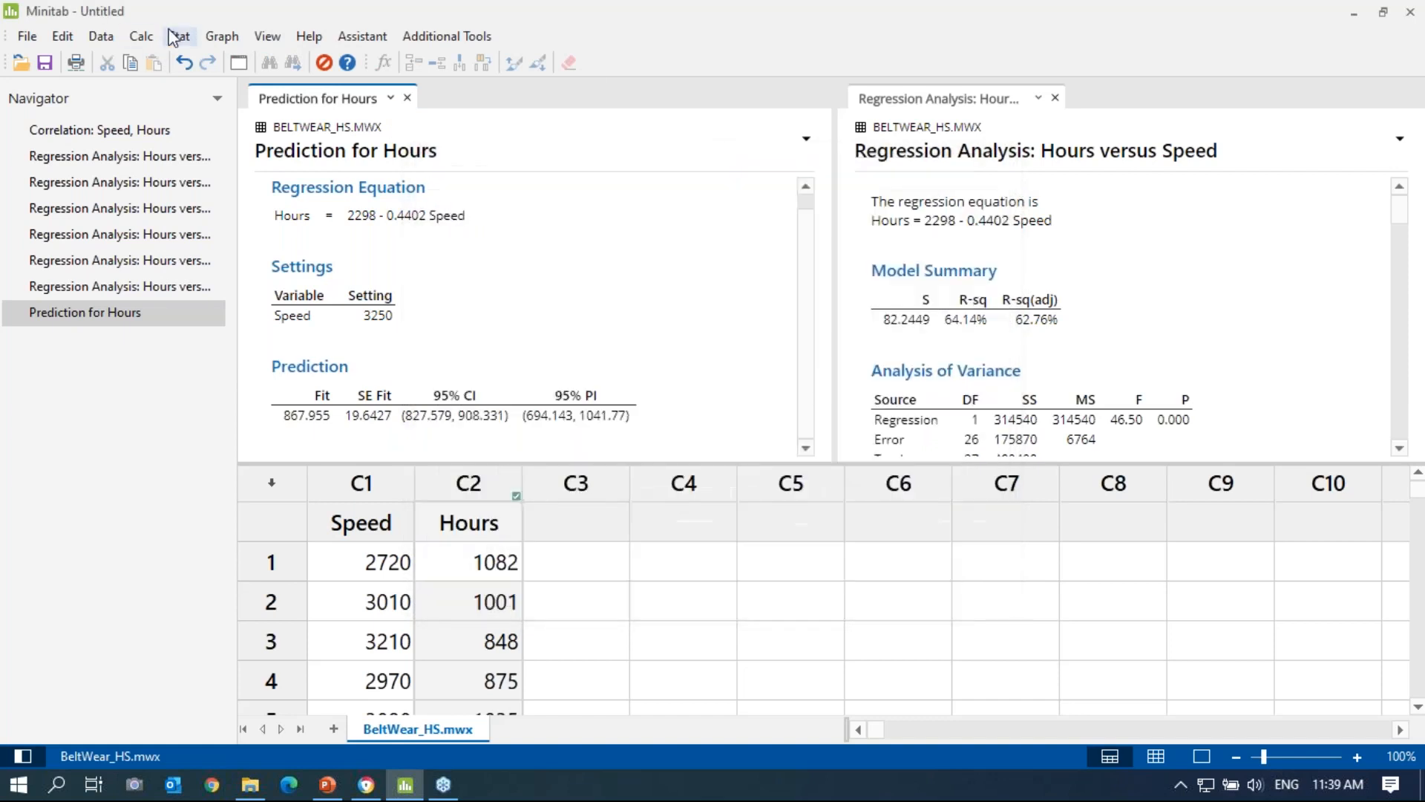
Create a factorial plot for the response Hours with Speed as the included variable, showing only model terms, and view it.
left_click(178, 35)
mouse_move(199, 82)
mouse_move(475, 107)
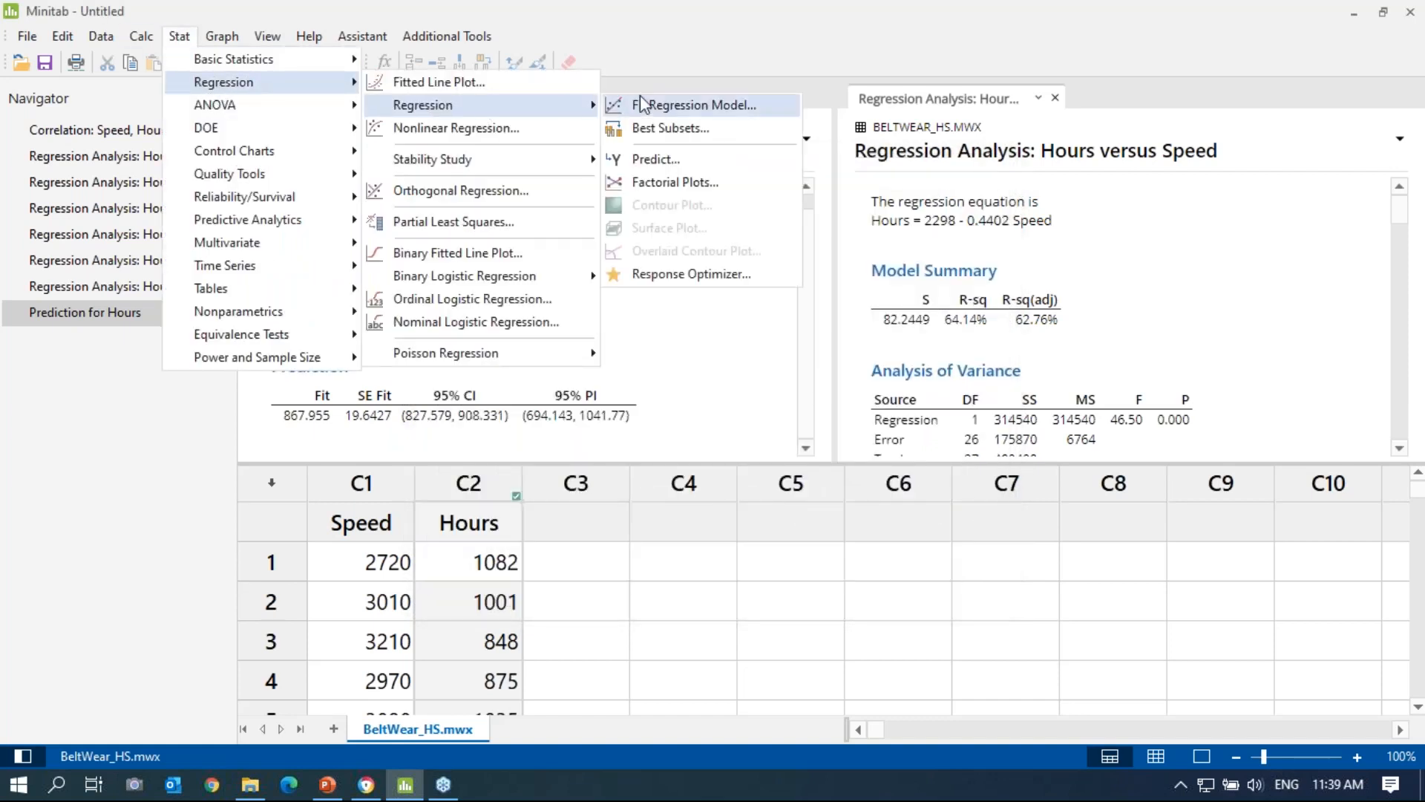
left_click(676, 186)
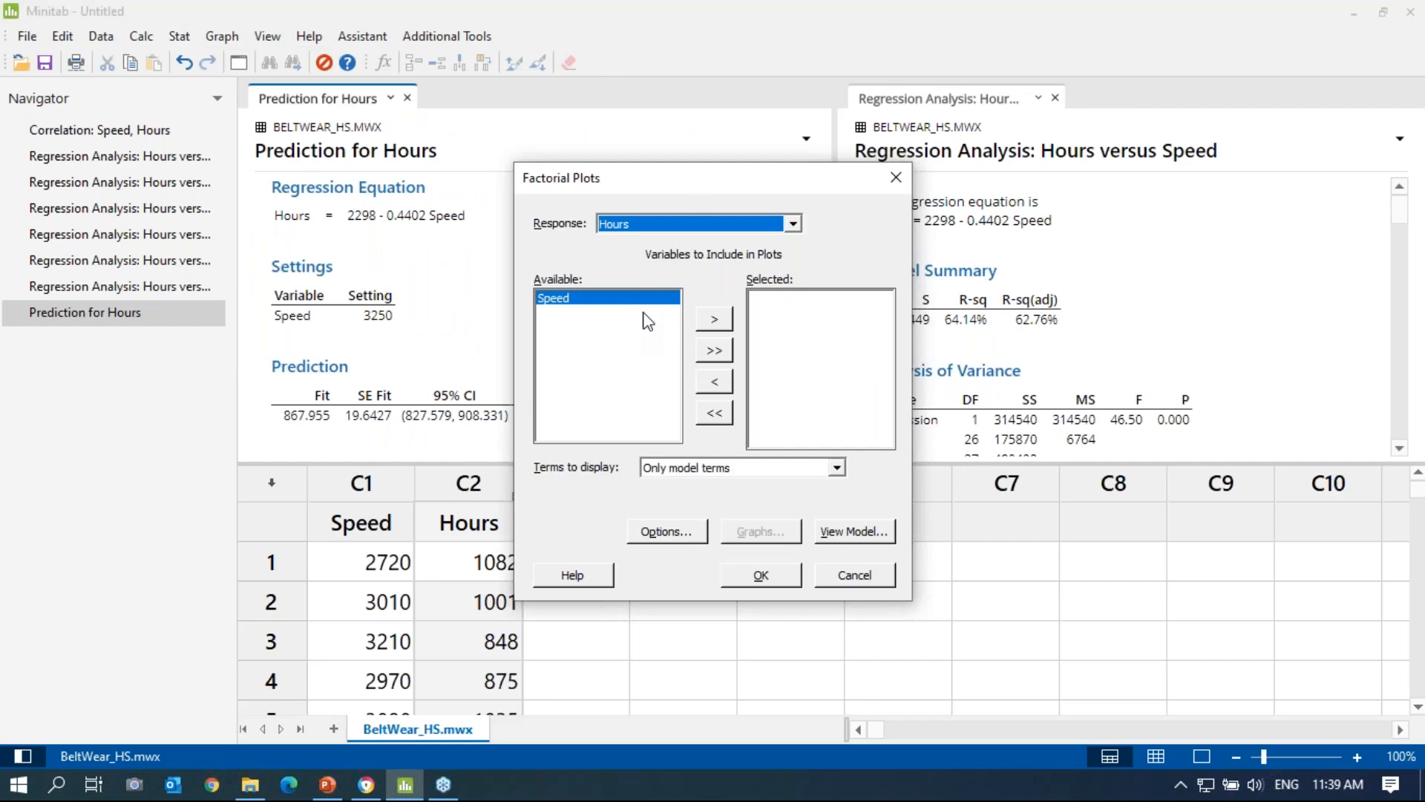
left_click(714, 319)
left_click(762, 576)
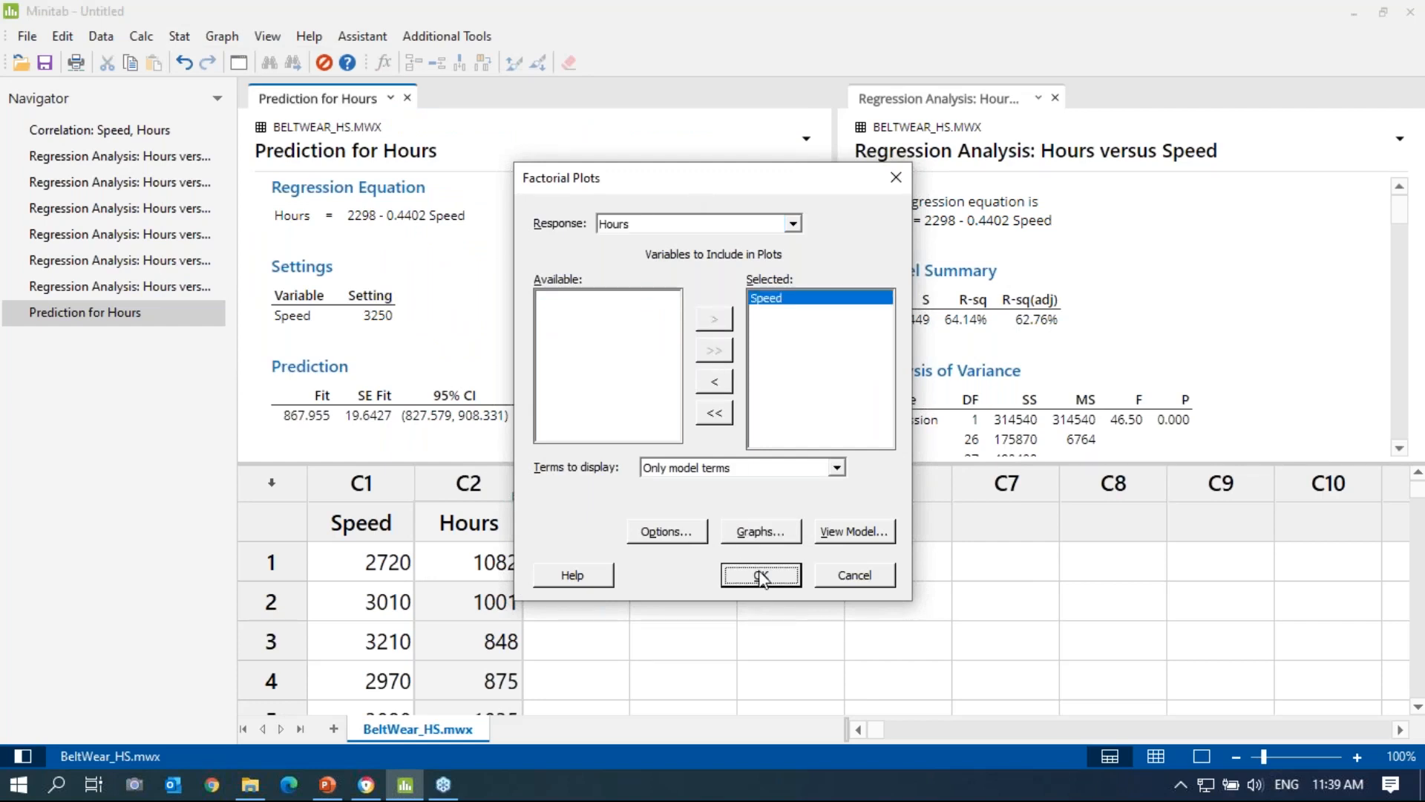
scroll(627, 283, "down", 1)
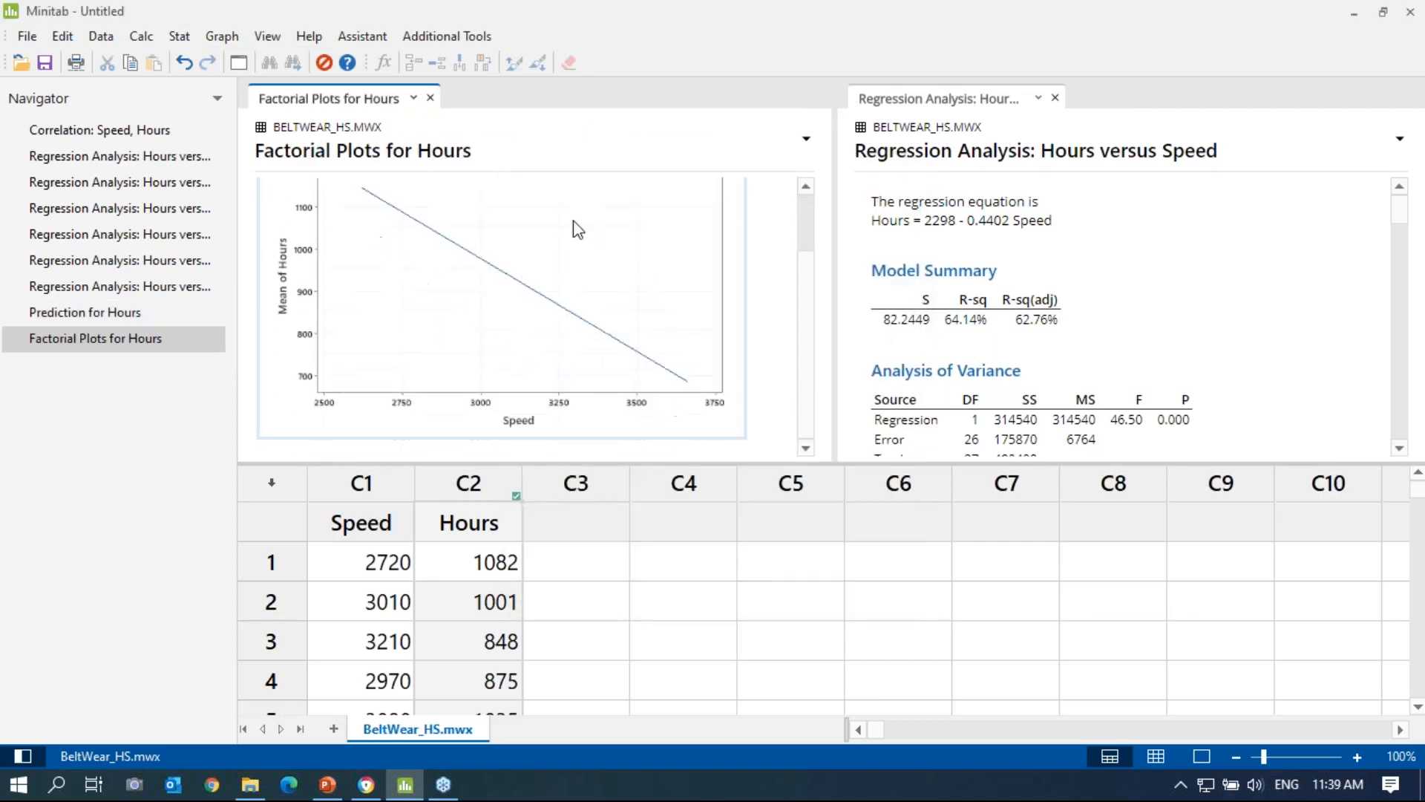
scroll(477, 300, "up", 1)
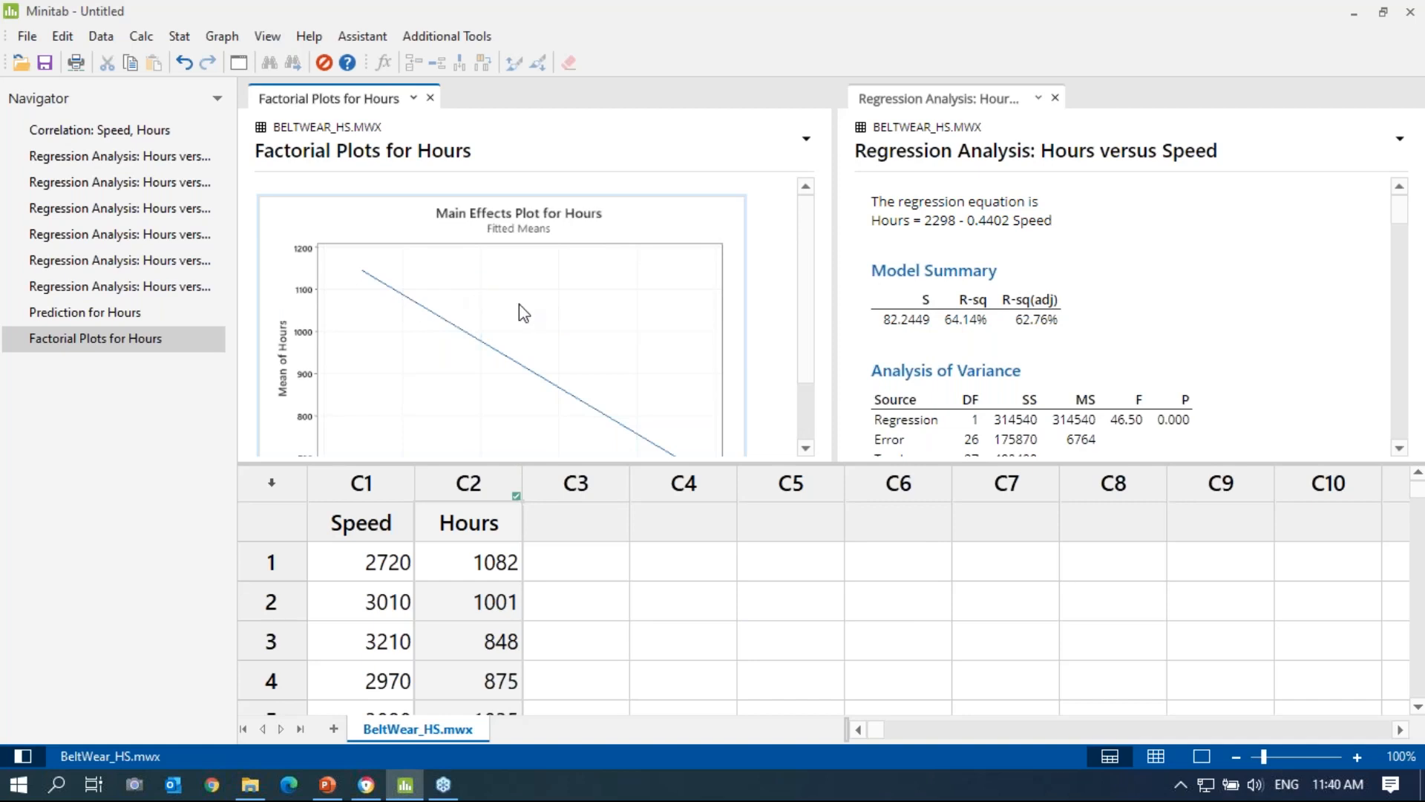
Start a prediction for Hours and view the response and terms of the stored regression model.
left_click(182, 37)
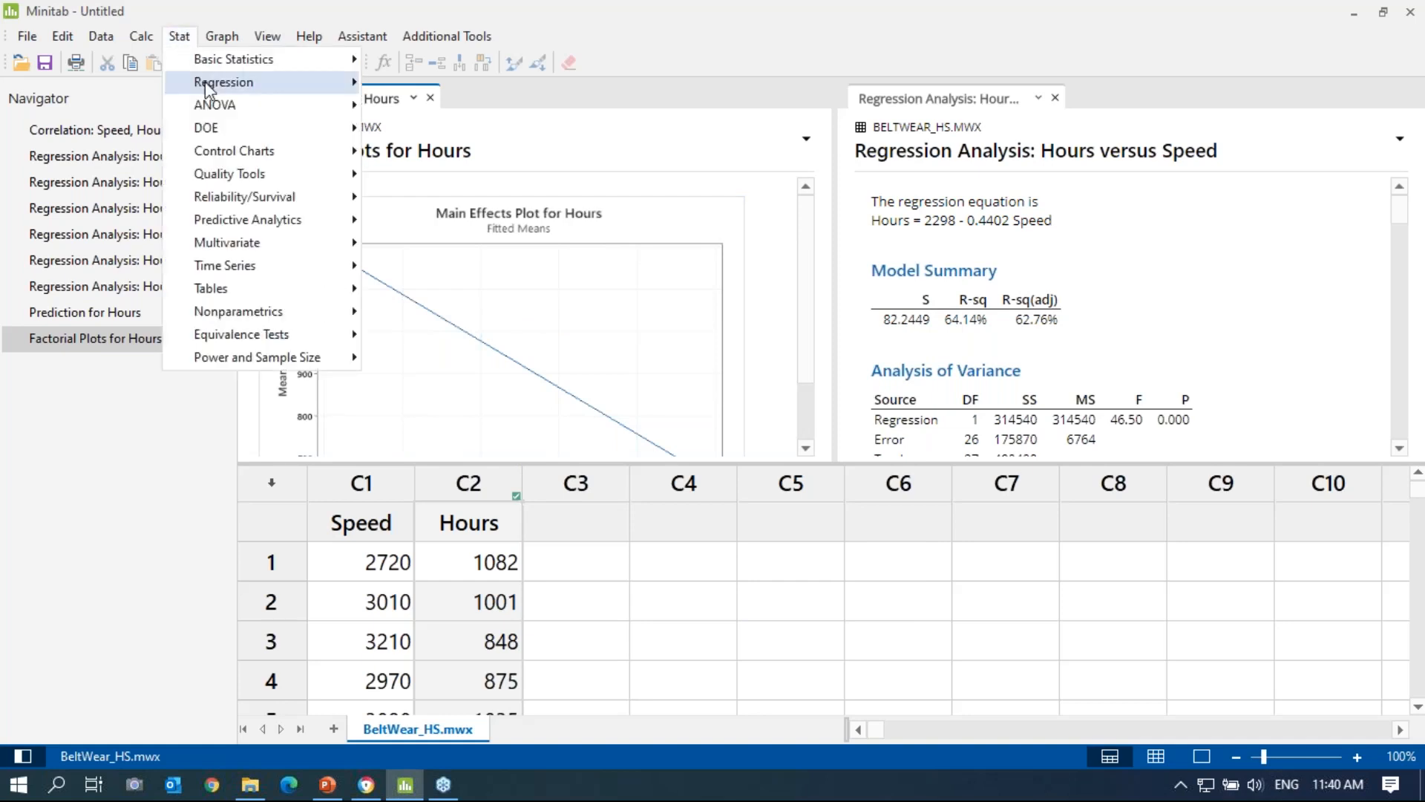
mouse_move(245, 82)
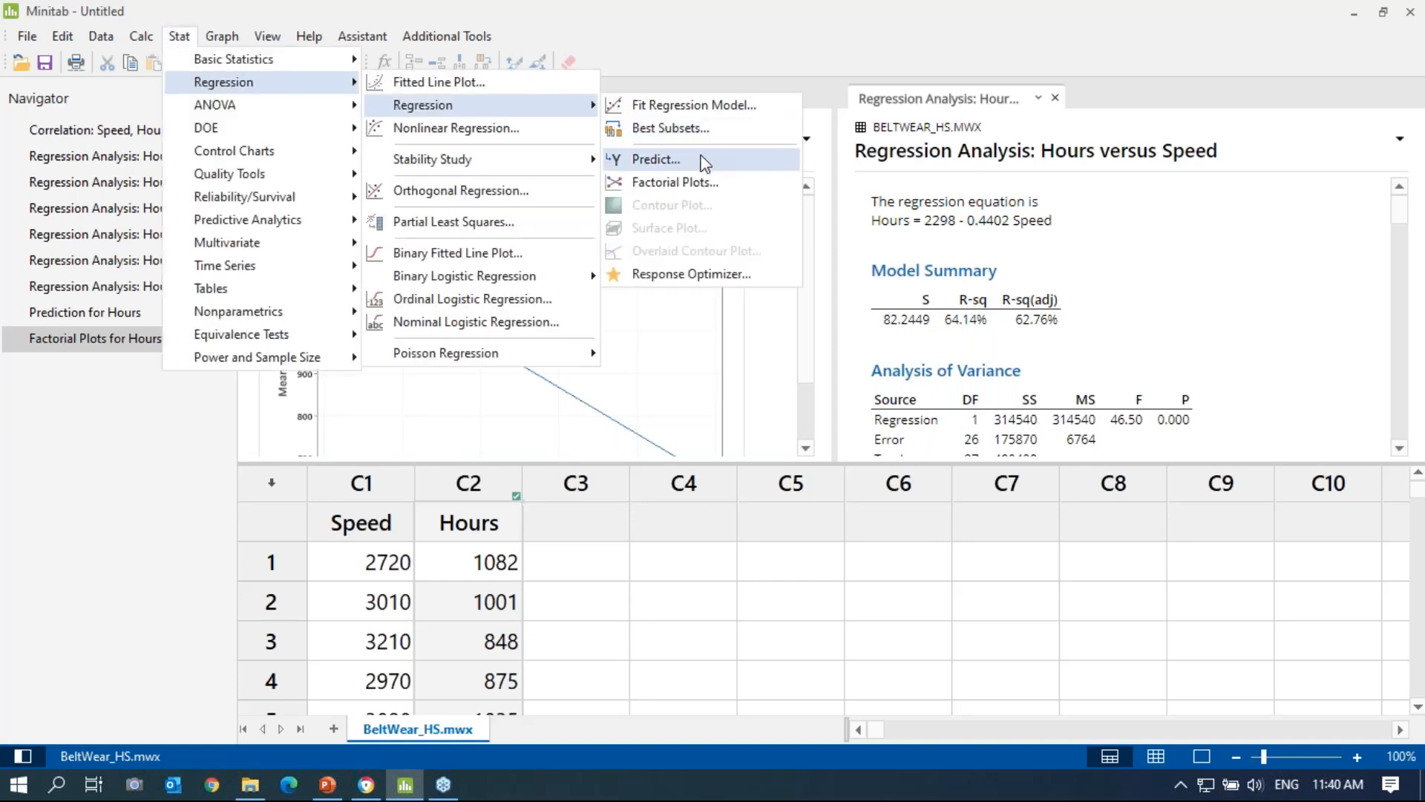
left_click(759, 162)
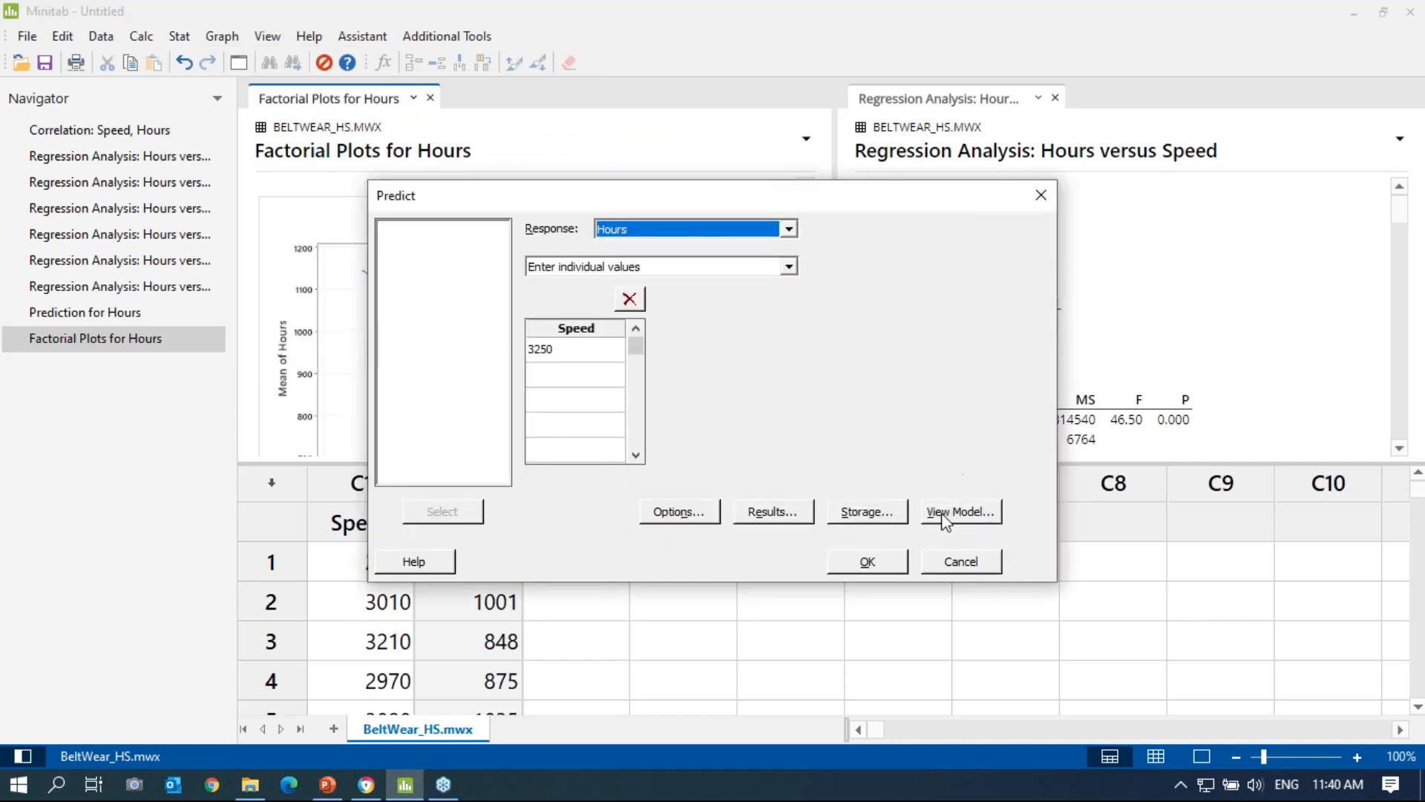
left_click(961, 512)
left_click(645, 306)
left_click(645, 306)
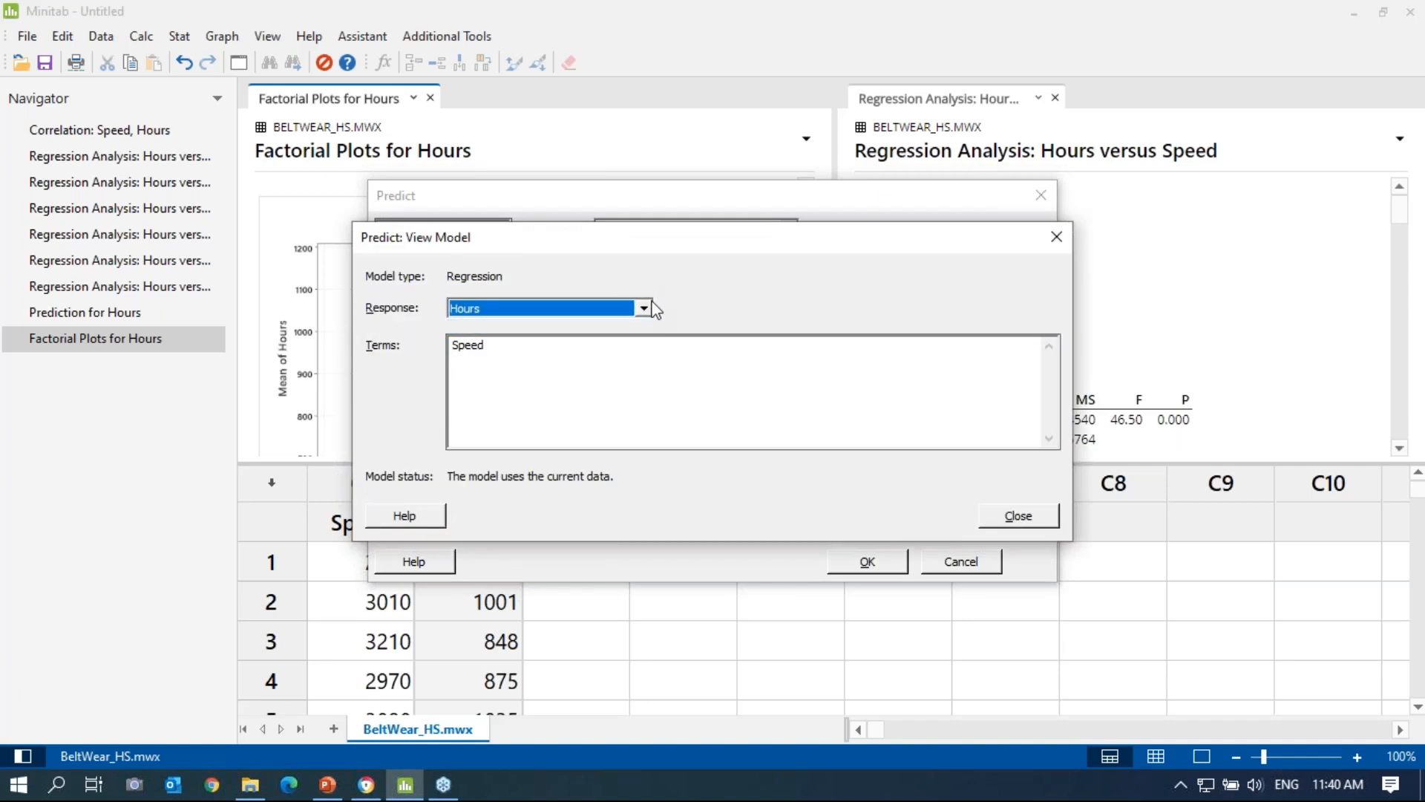
left_click(1018, 516)
Review the prediction's Storage, Results and Options settings and cancel without running it.
left_click(867, 511)
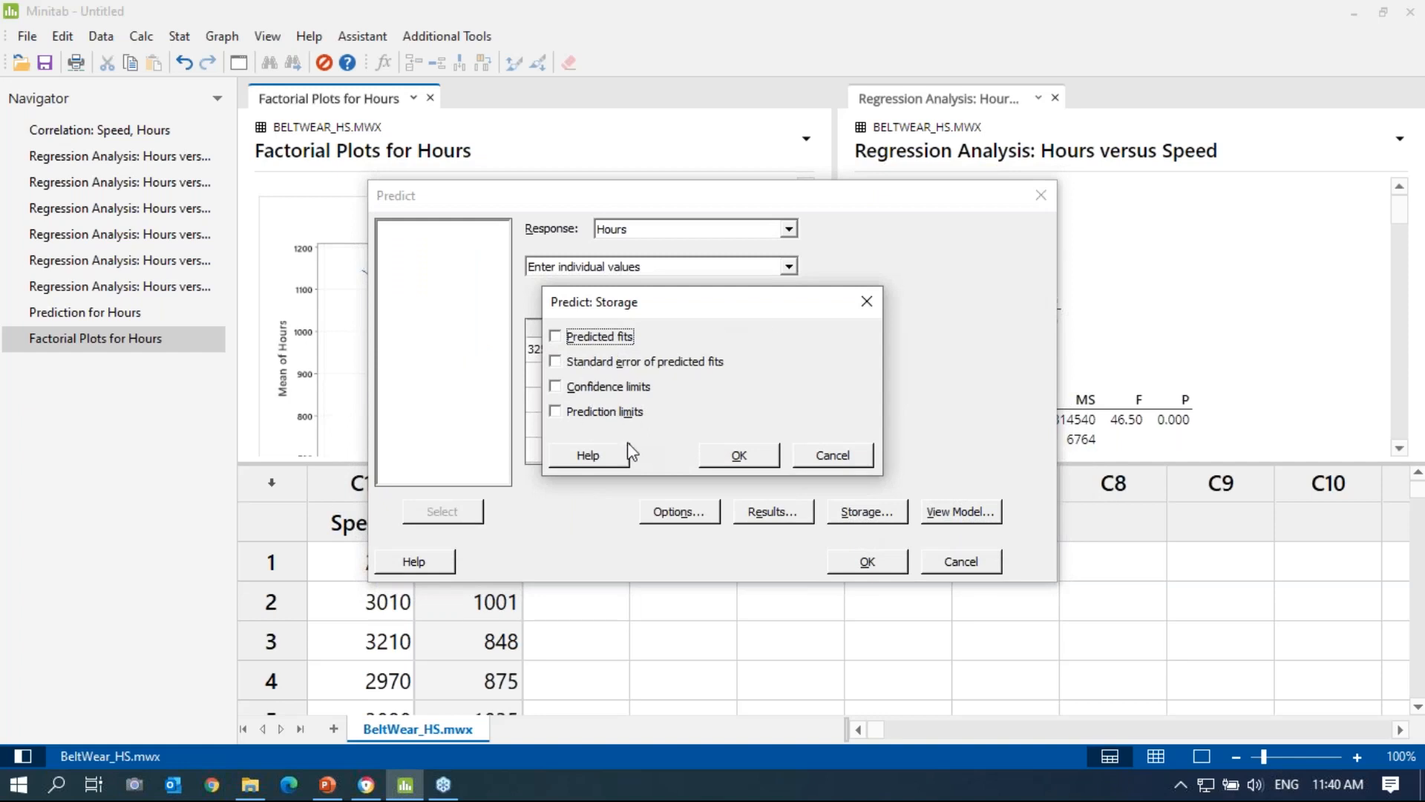
left_click(831, 454)
left_click(764, 514)
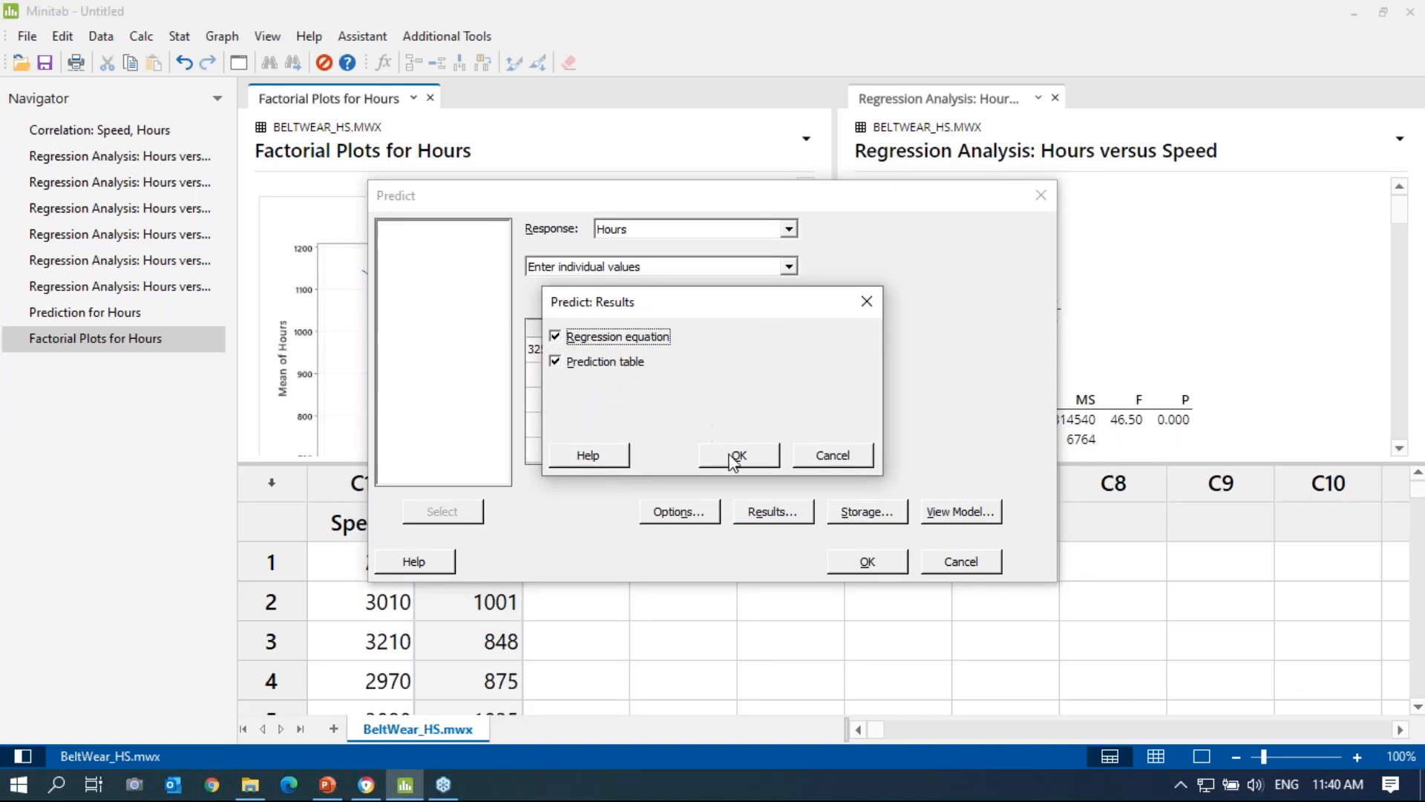
left_click(834, 459)
left_click(671, 512)
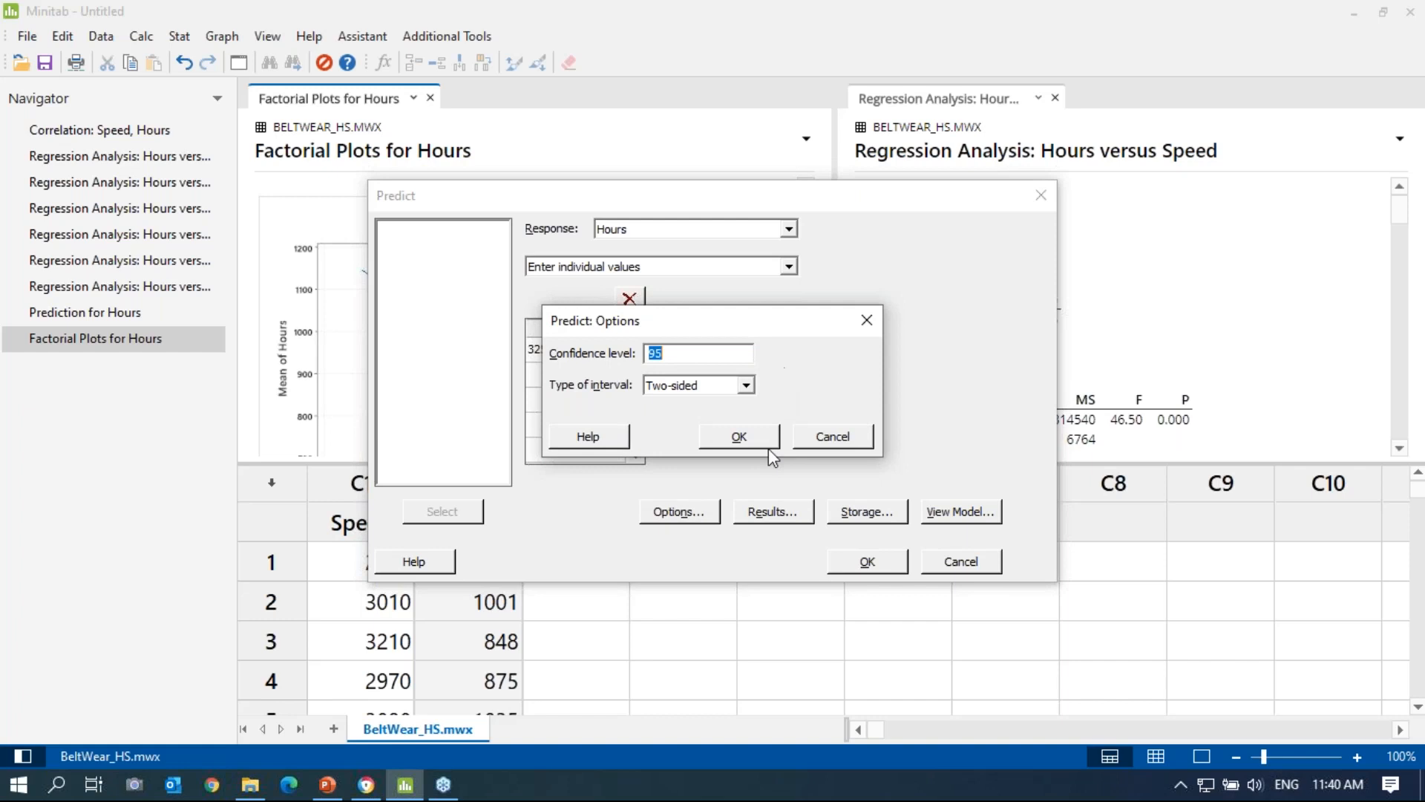
left_click(830, 438)
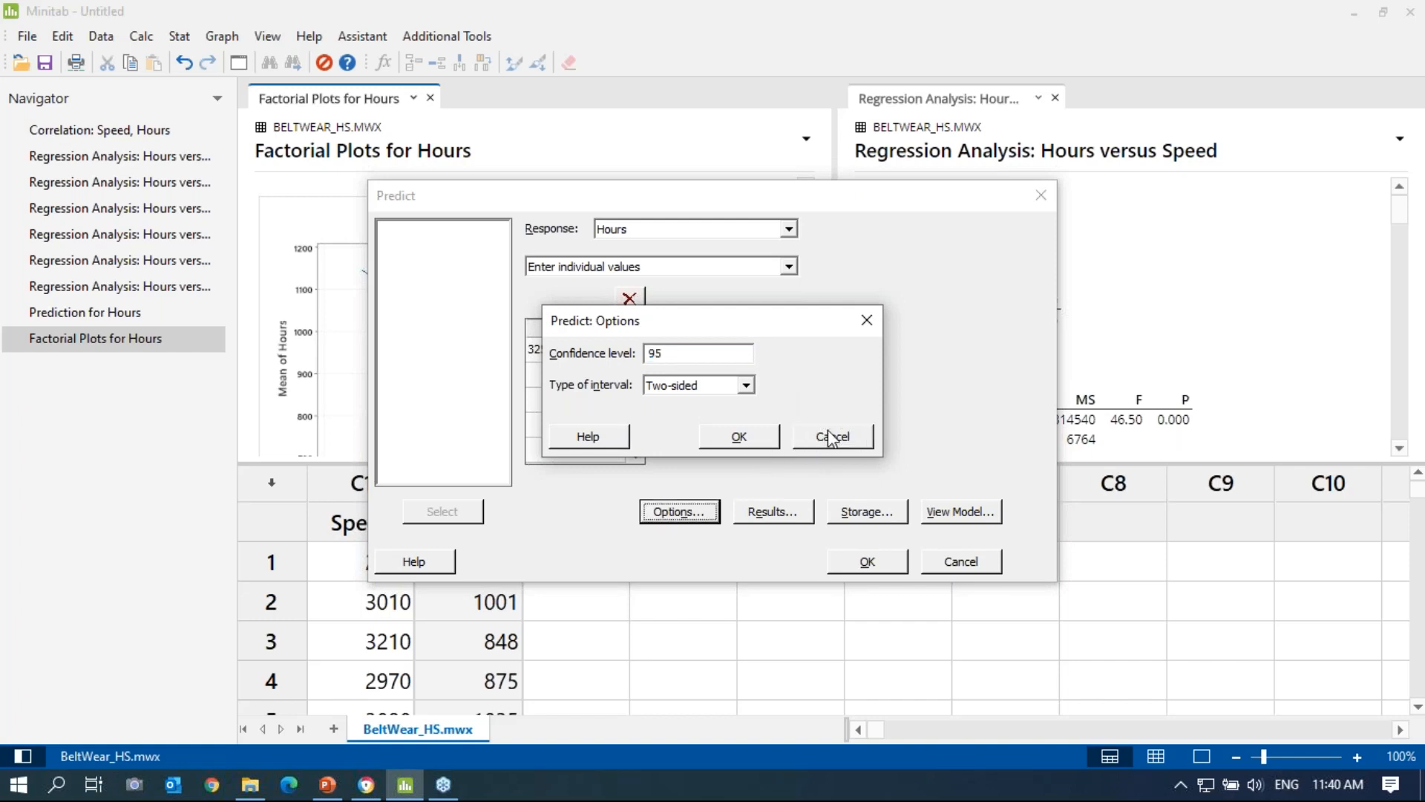
left_click(953, 563)
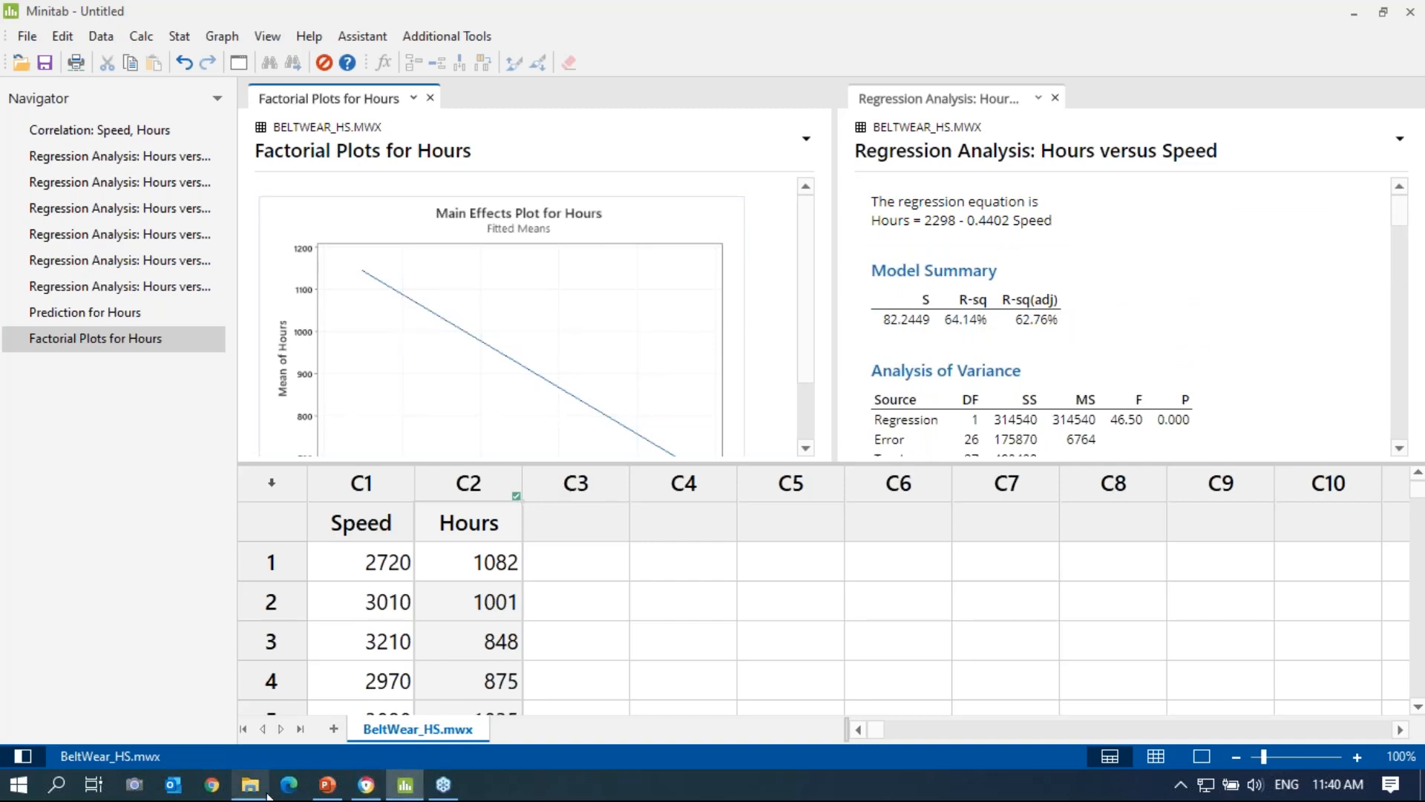
Switch to the Correlation & Regression presentation in PowerPoint and show the Example 2 slide about particle board stiffness full screen.
left_click(241, 792)
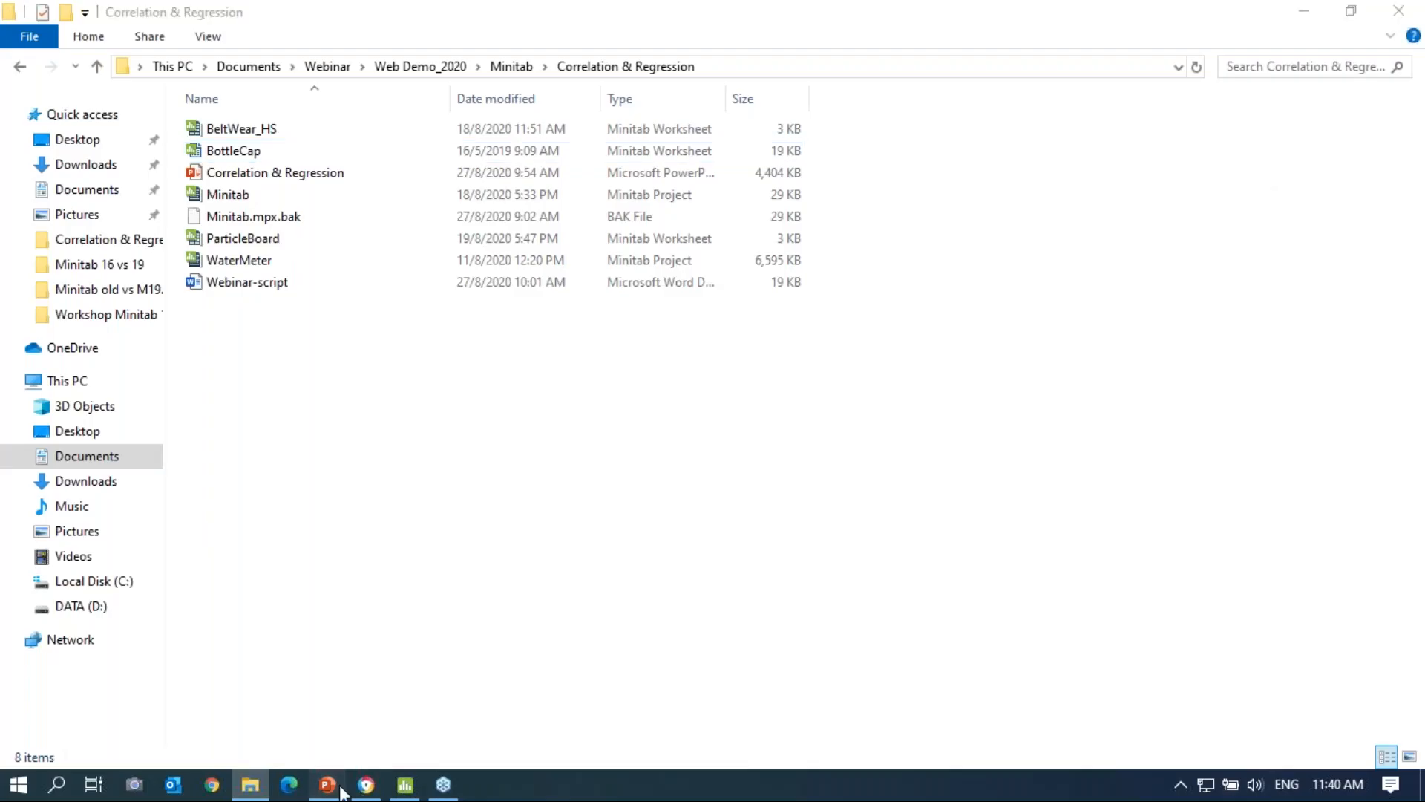
left_click(327, 785)
scroll(627, 448, "down", 17)
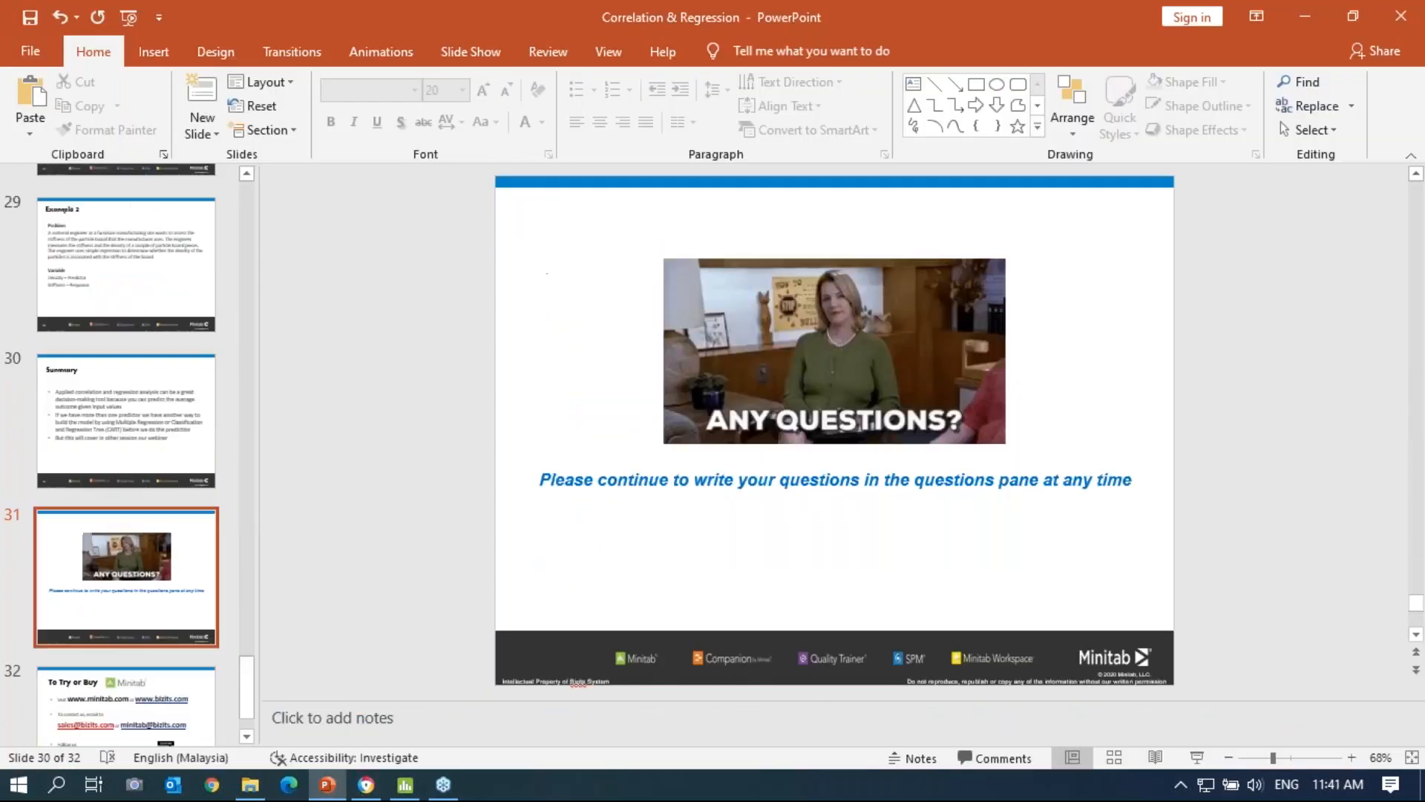
scroll(950, 573, "up", 2)
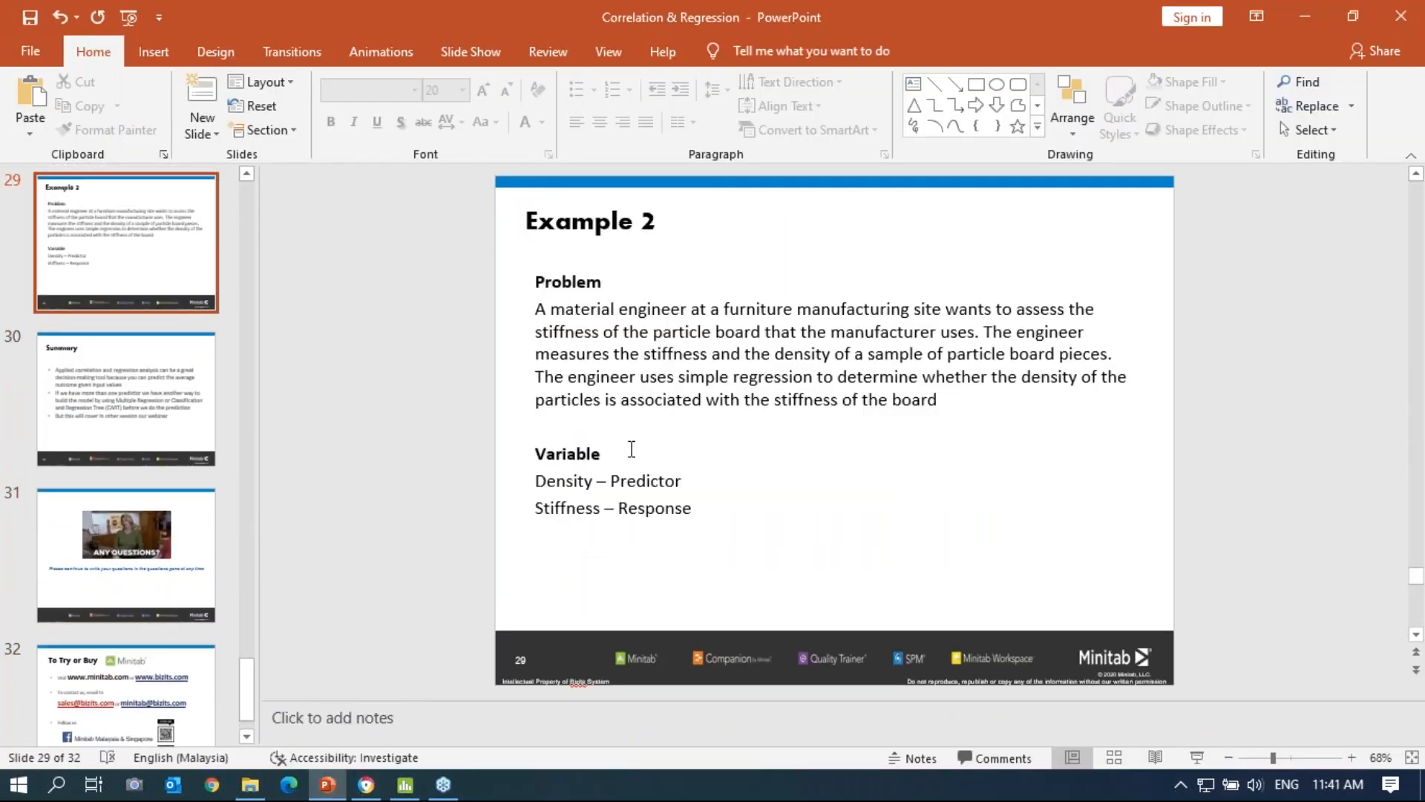
left_click(1197, 761)
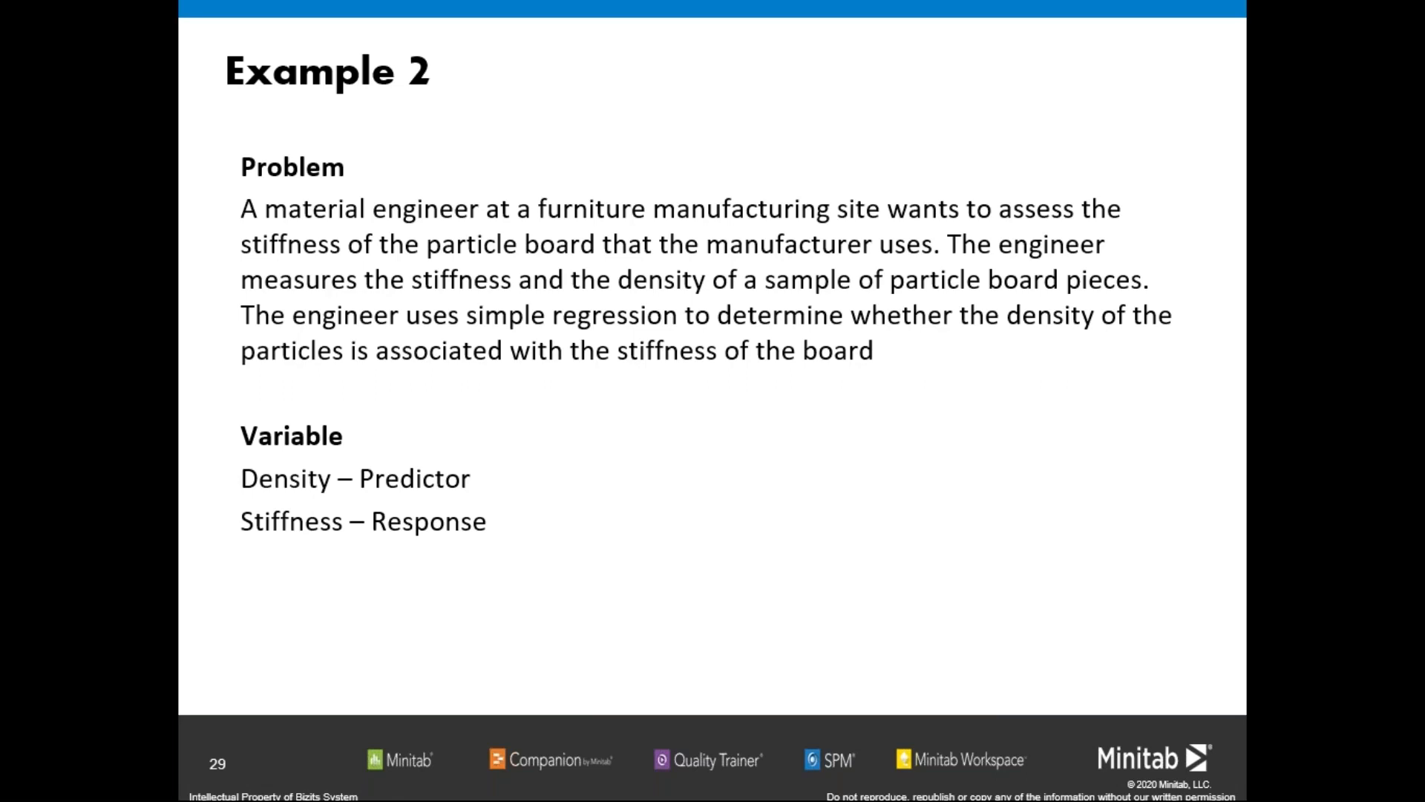
right_click(470, 535)
left_click(510, 518)
Switch to the Correlation & Regression folder in File Explorer and open the ParticleBoard worksheet in Minitab.
left_click(250, 785)
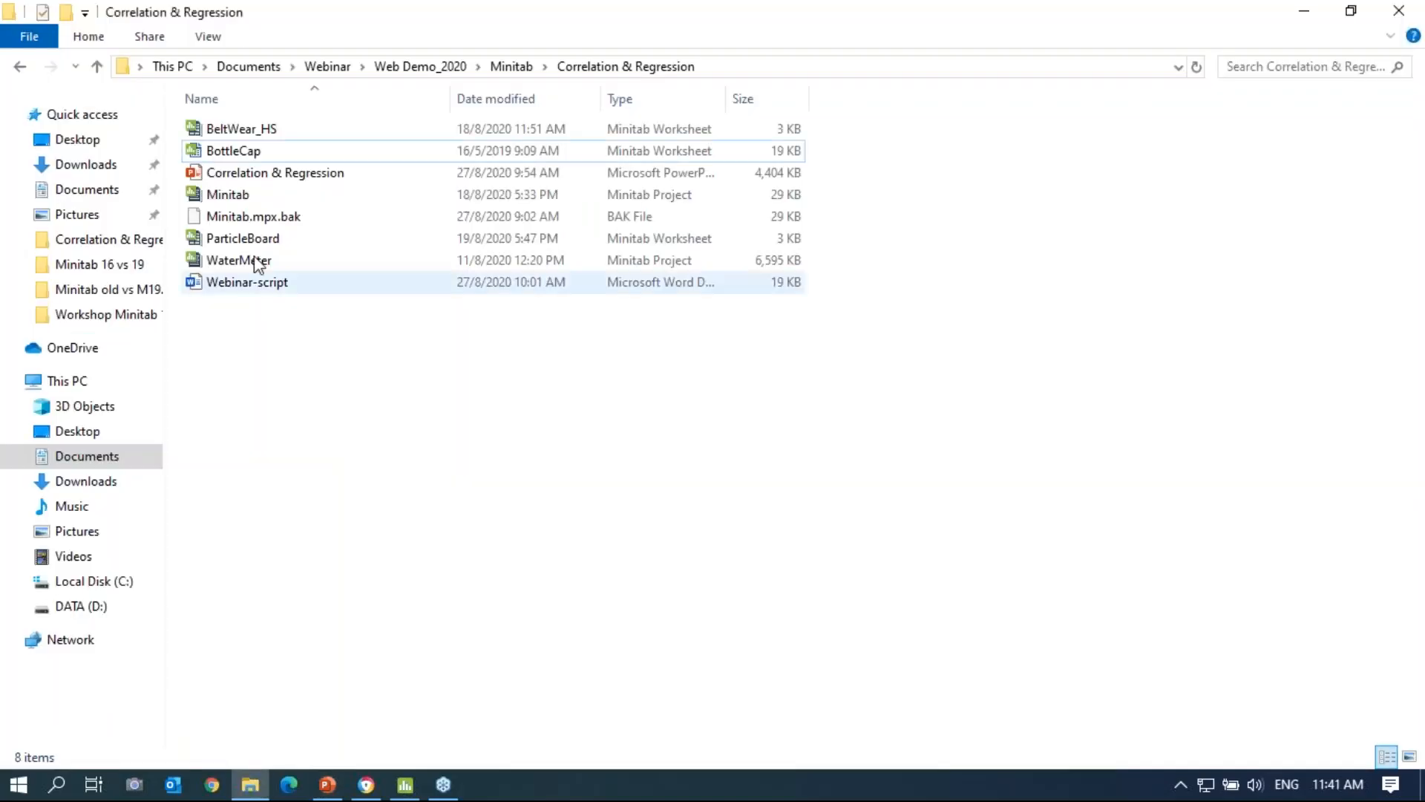
left_click(212, 240)
double_click(212, 239)
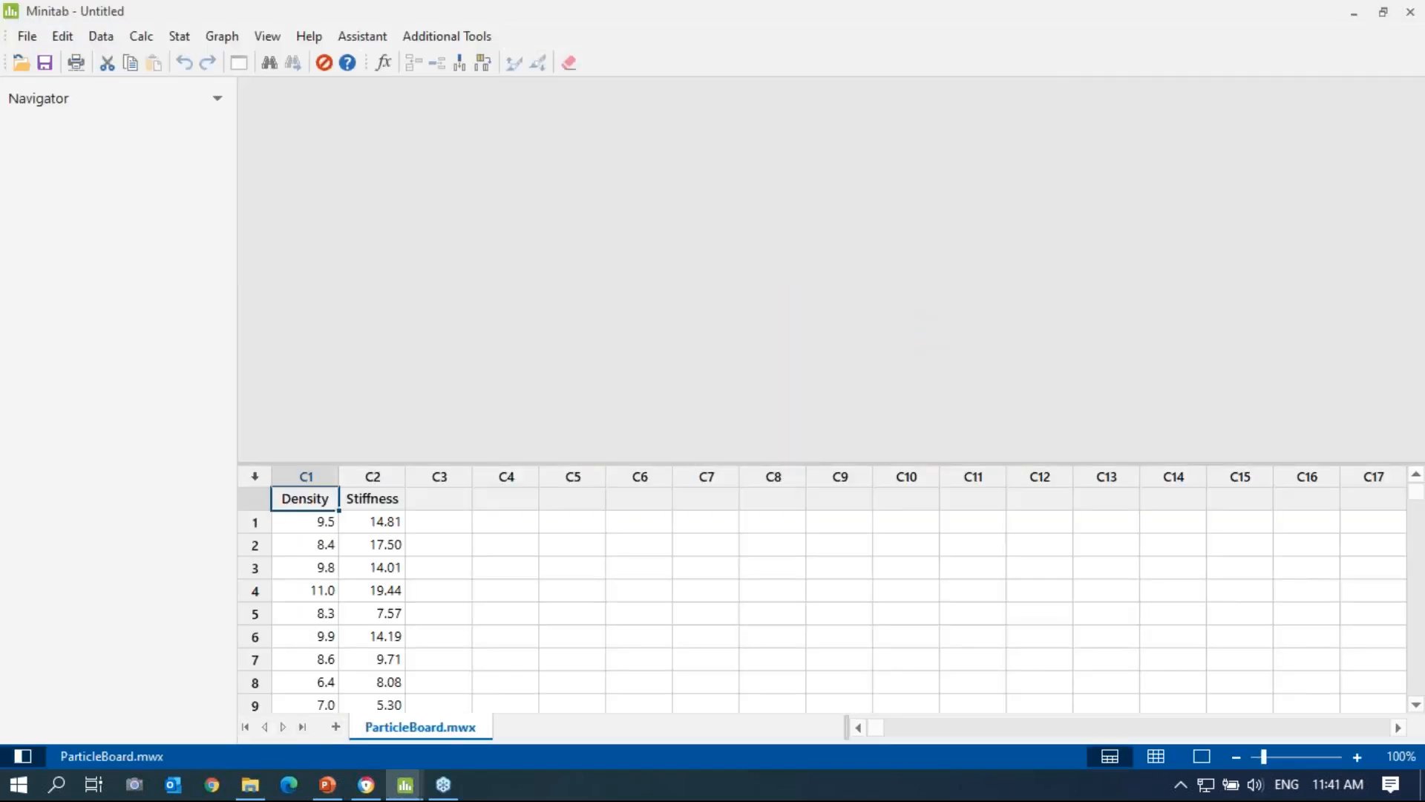
left_click(444, 271)
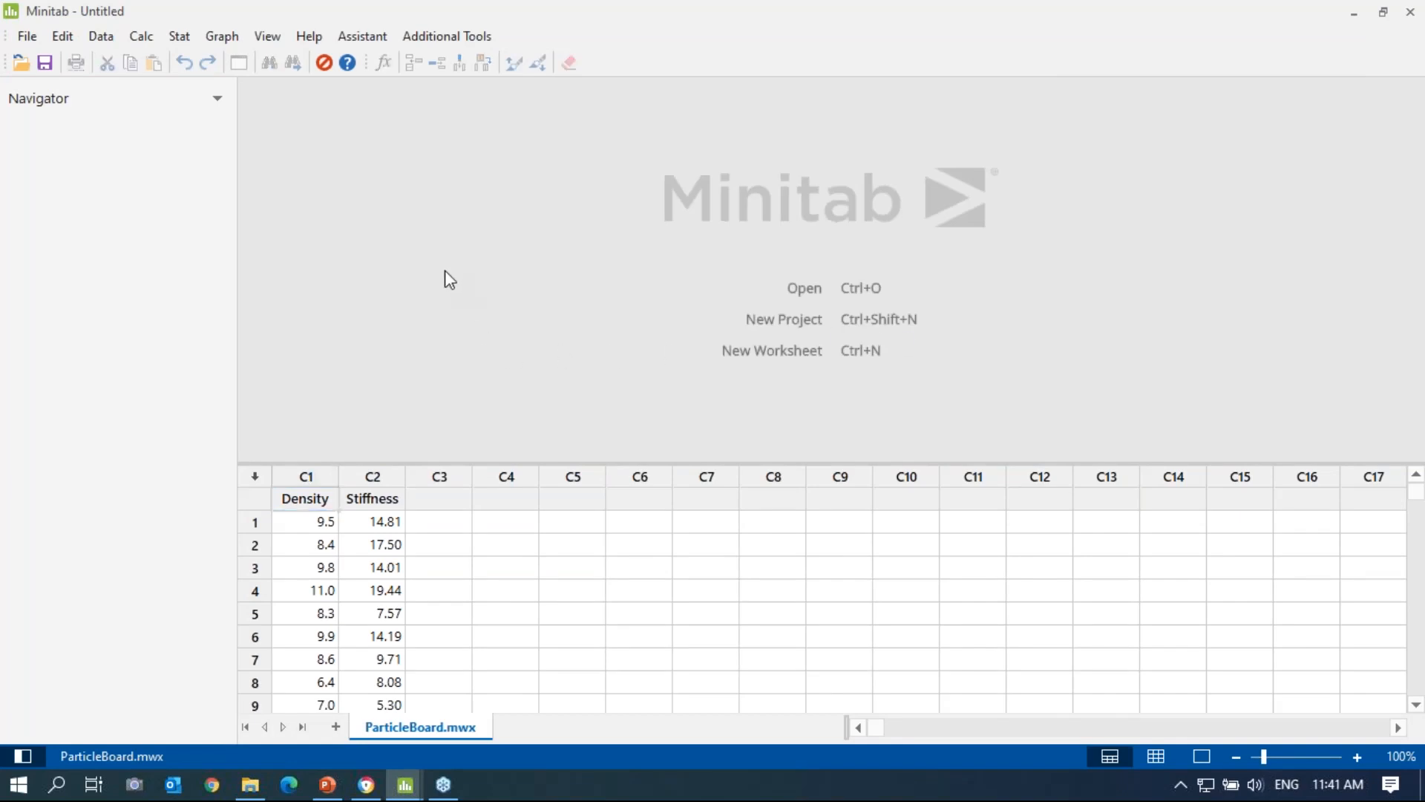
Run a correlation of Density and Stiffness with a lower-left matrix plot showing correlations and intervals, and view the whole plot.
left_click(183, 48)
mouse_move(200, 66)
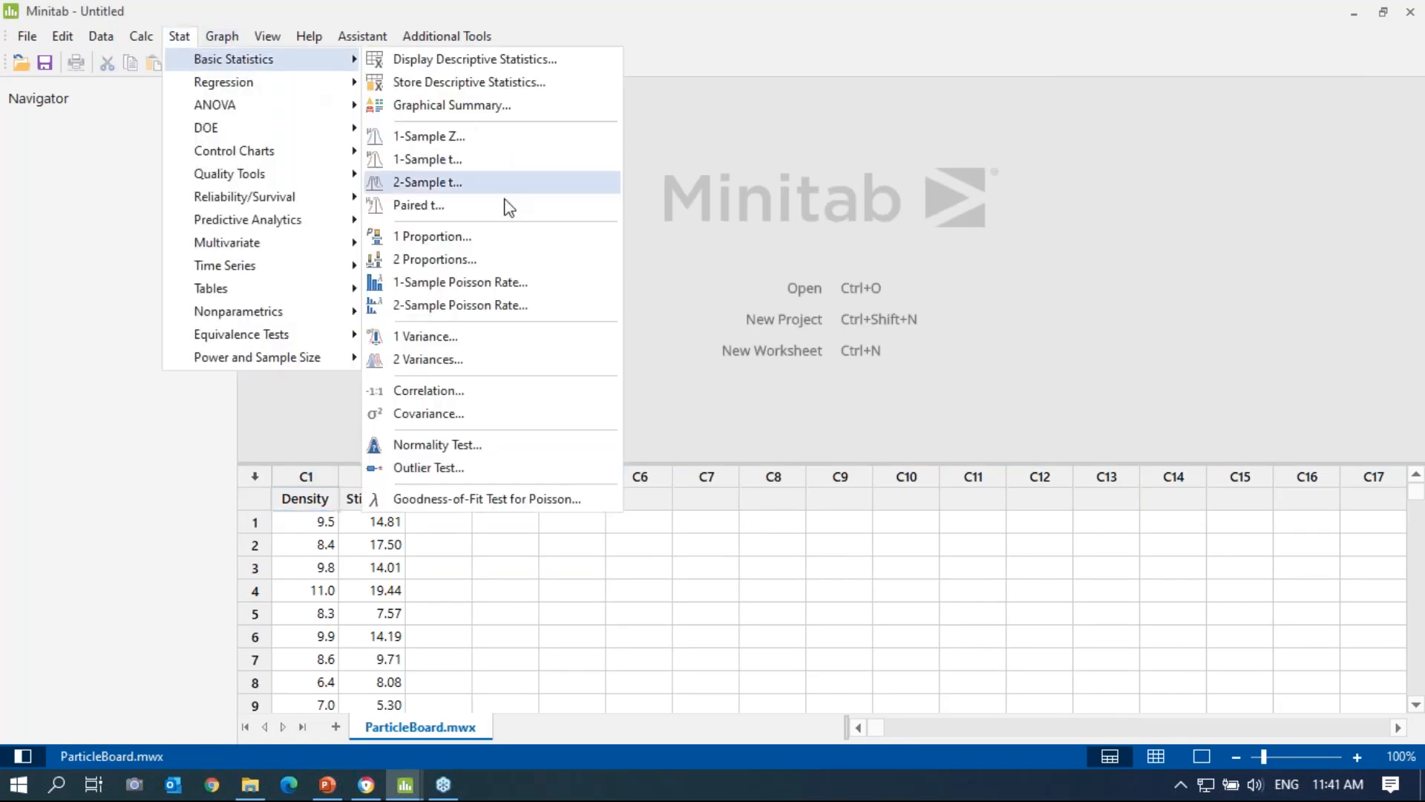
left_click(492, 388)
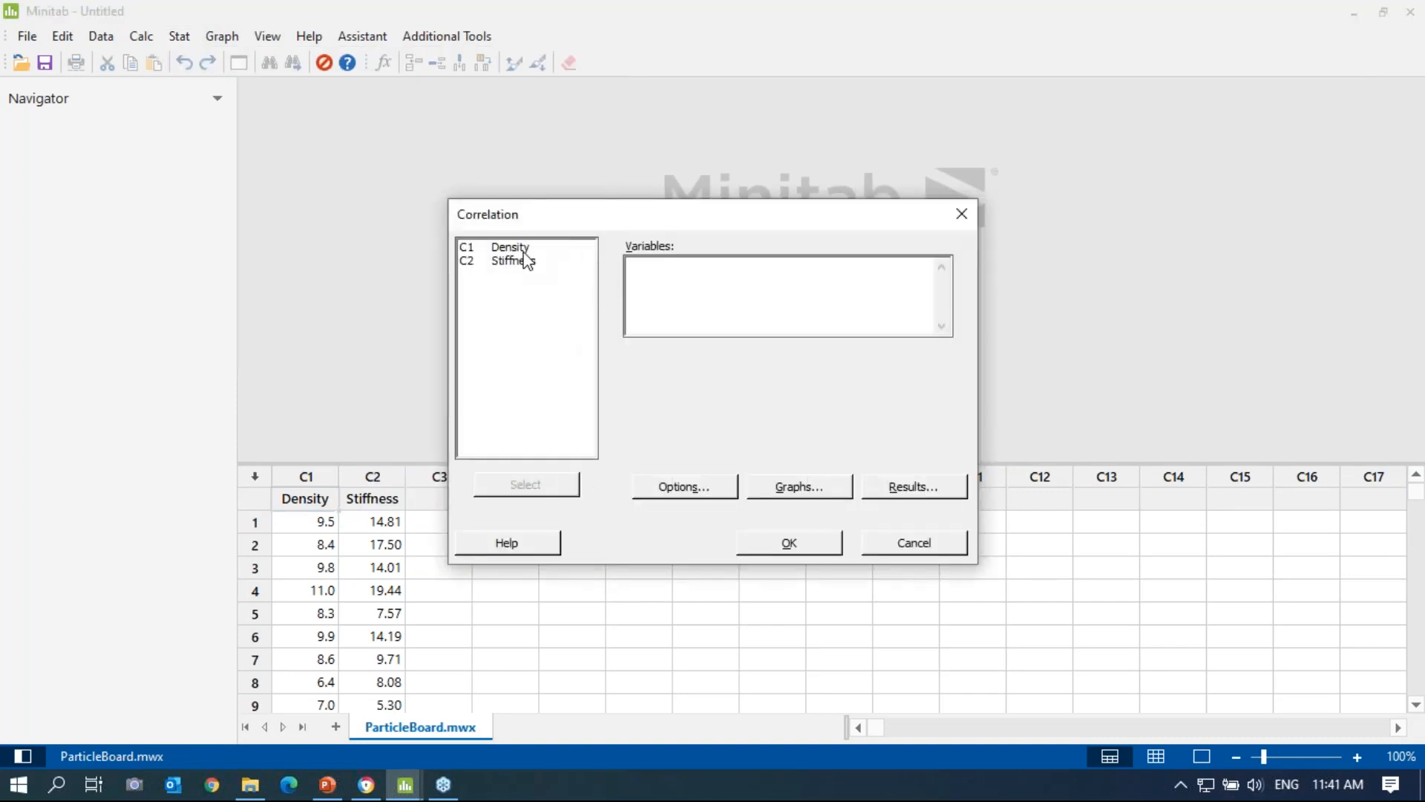
left_click_drag(524, 255, 525, 281)
left_click(542, 492)
left_click(817, 487)
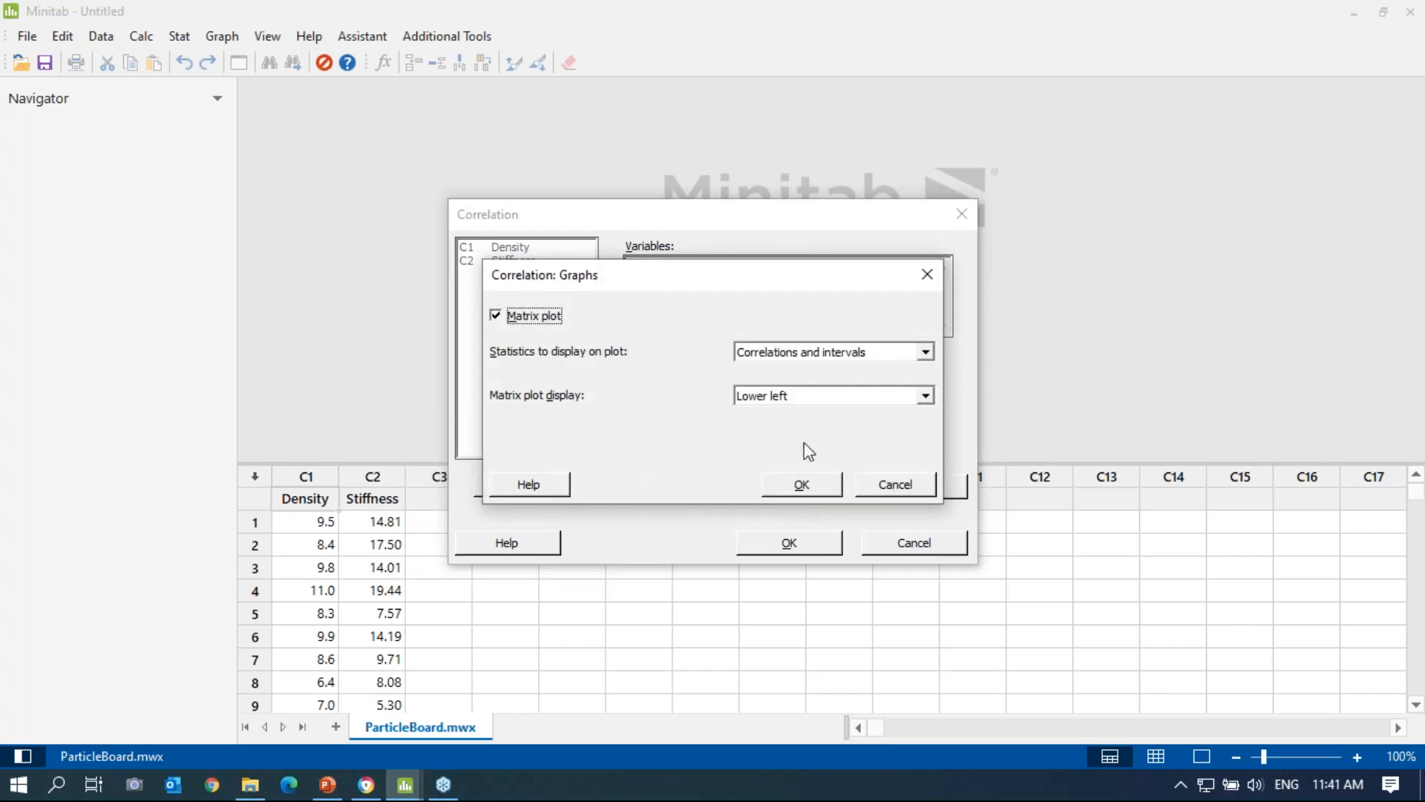
left_click(787, 492)
left_click(789, 541)
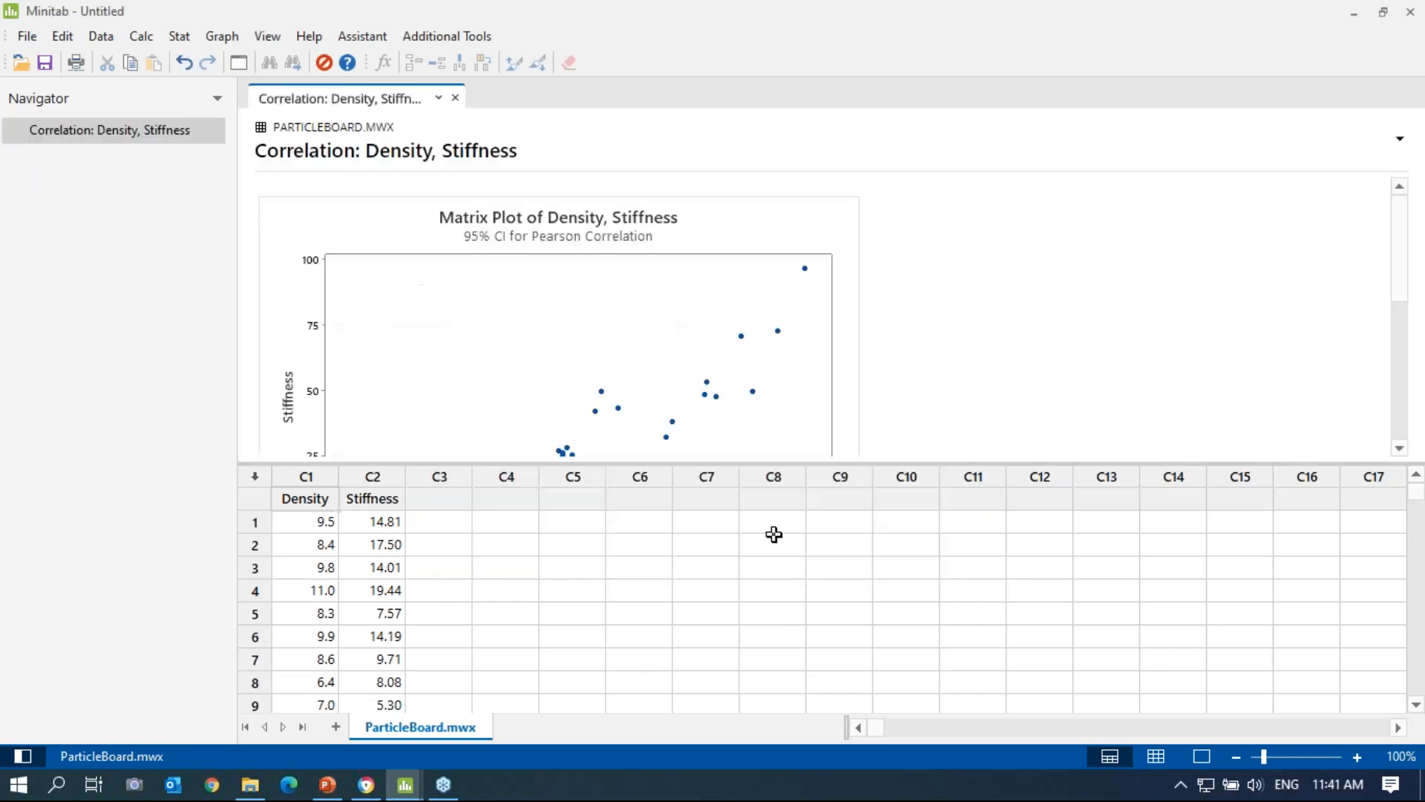
left_click(1202, 756)
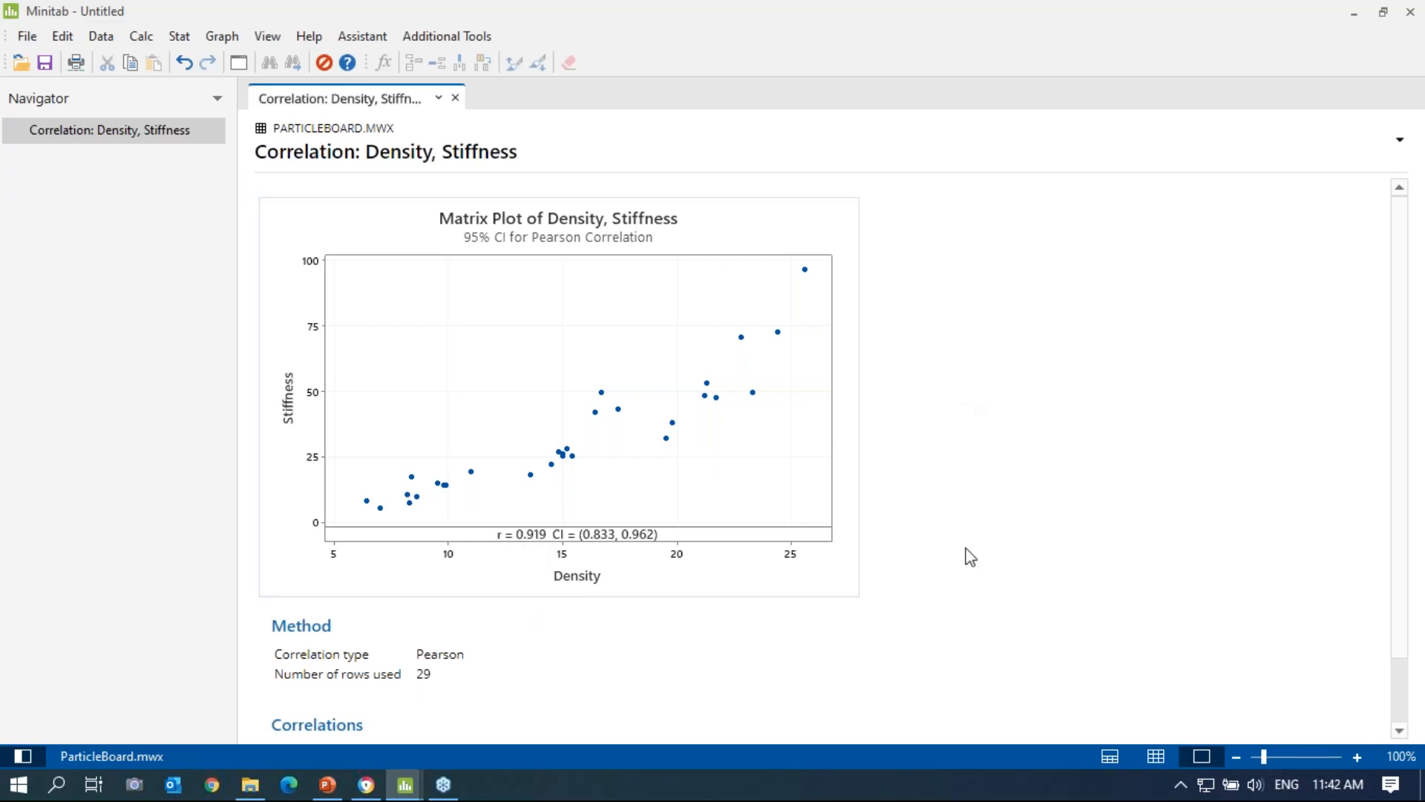
left_click(1109, 756)
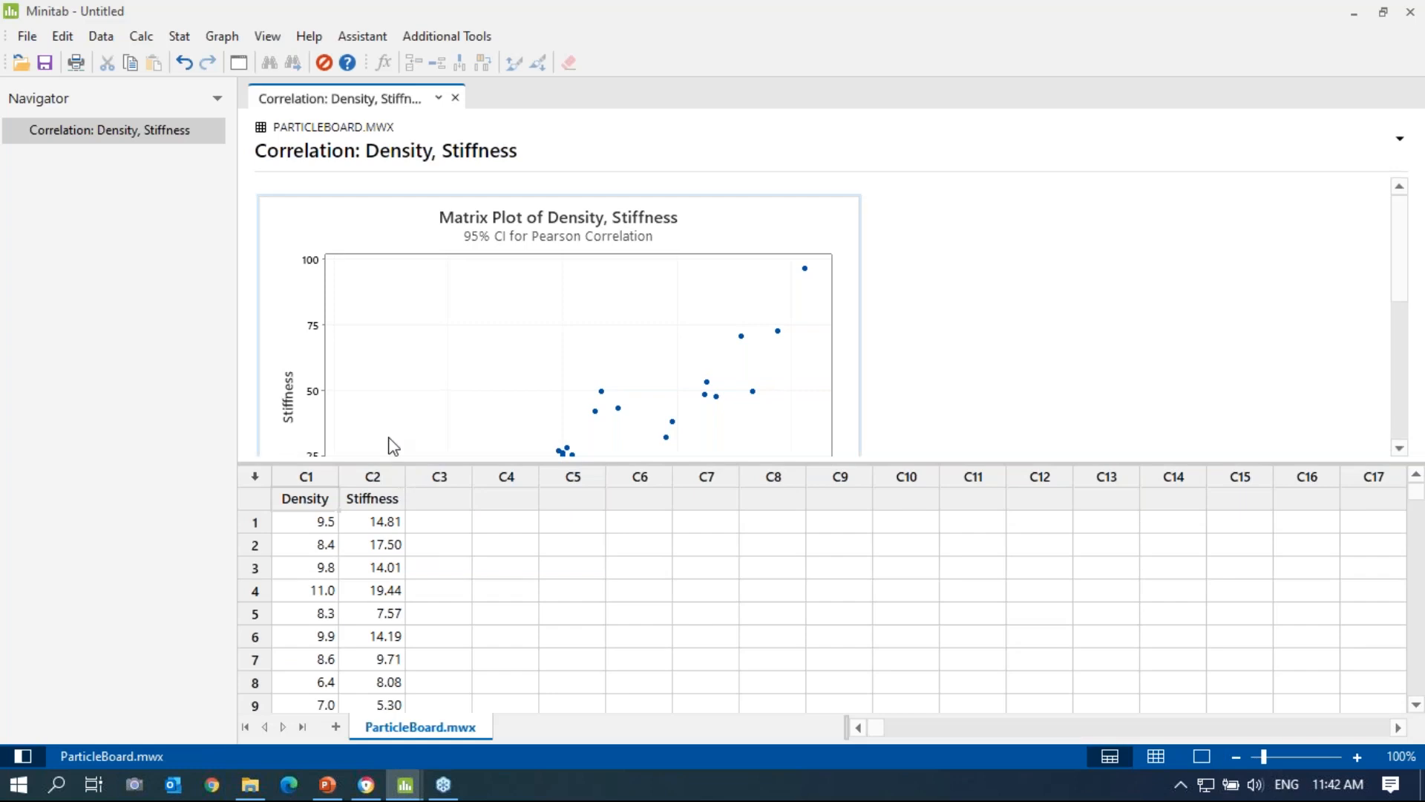
Fit a regression model with Stiffness as response, Density as continuous predictor and Four in one residual plots.
left_click(178, 37)
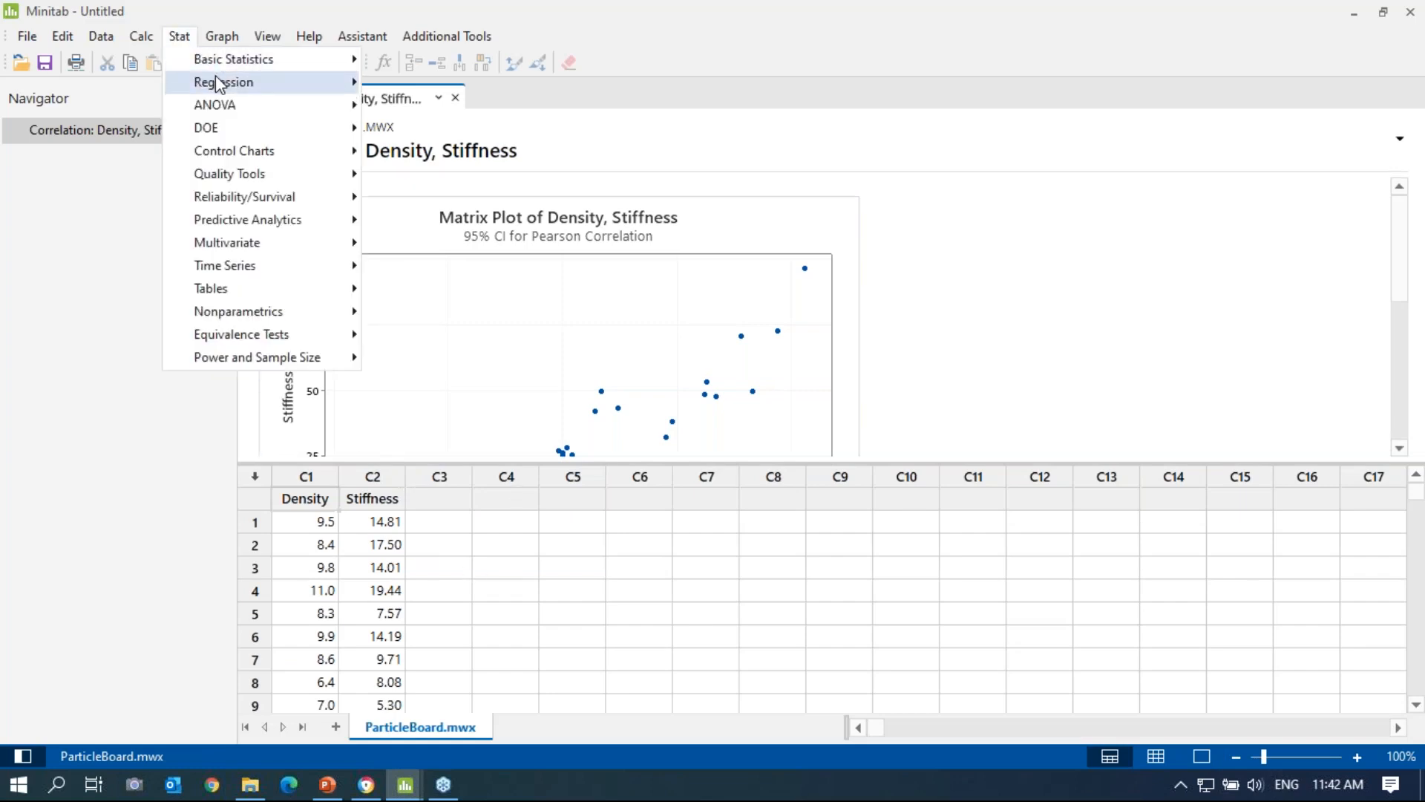
mouse_move(553, 110)
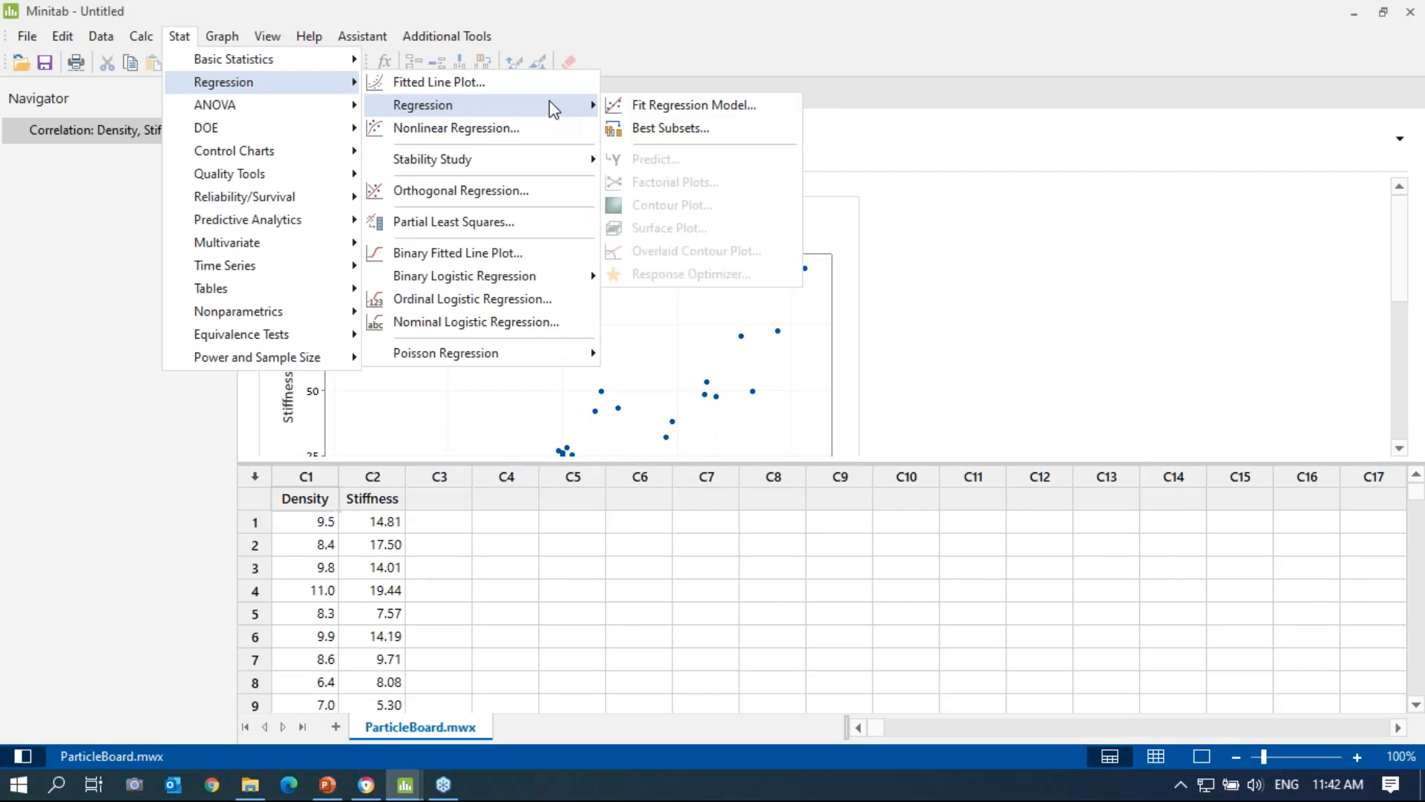
left_click(666, 109)
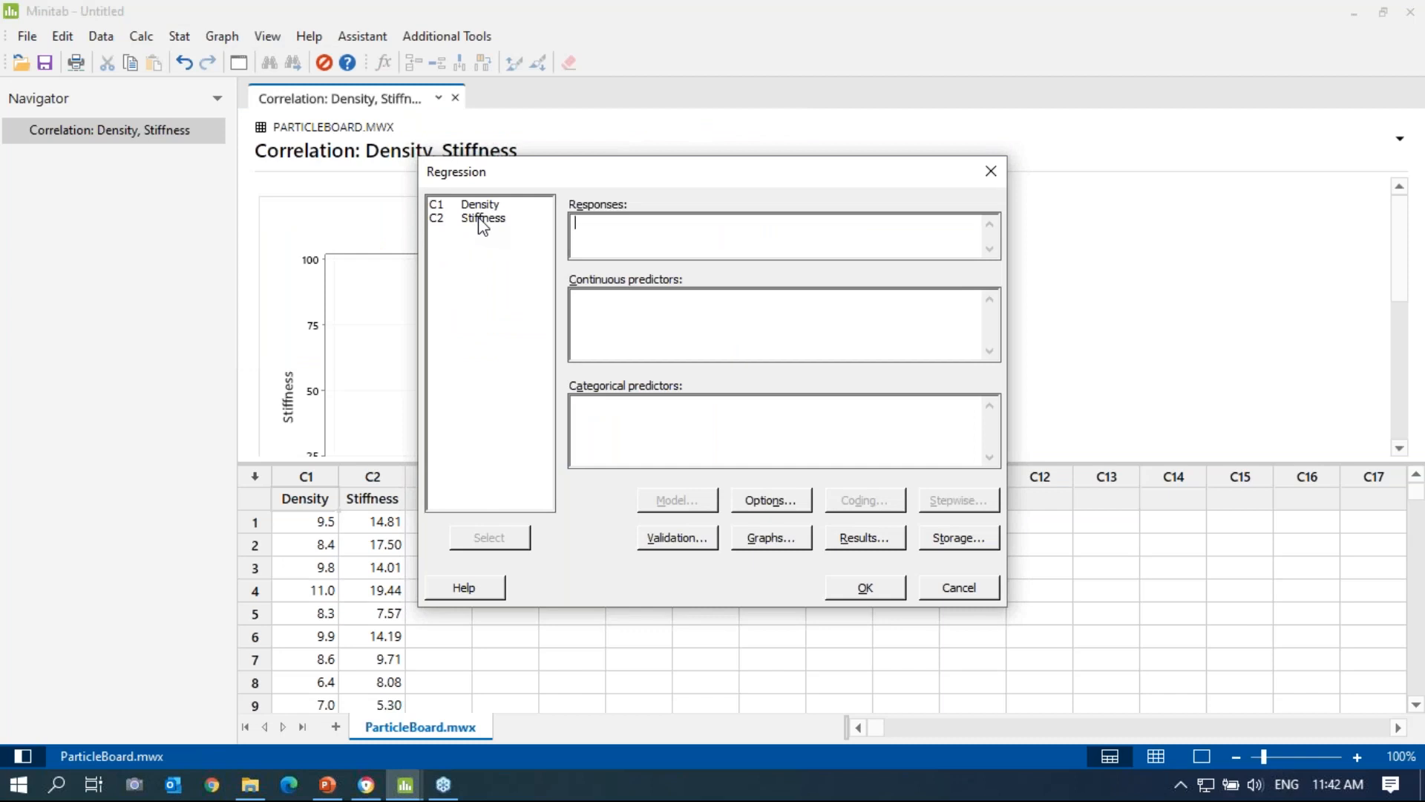
double_click(480, 221)
double_click(468, 205)
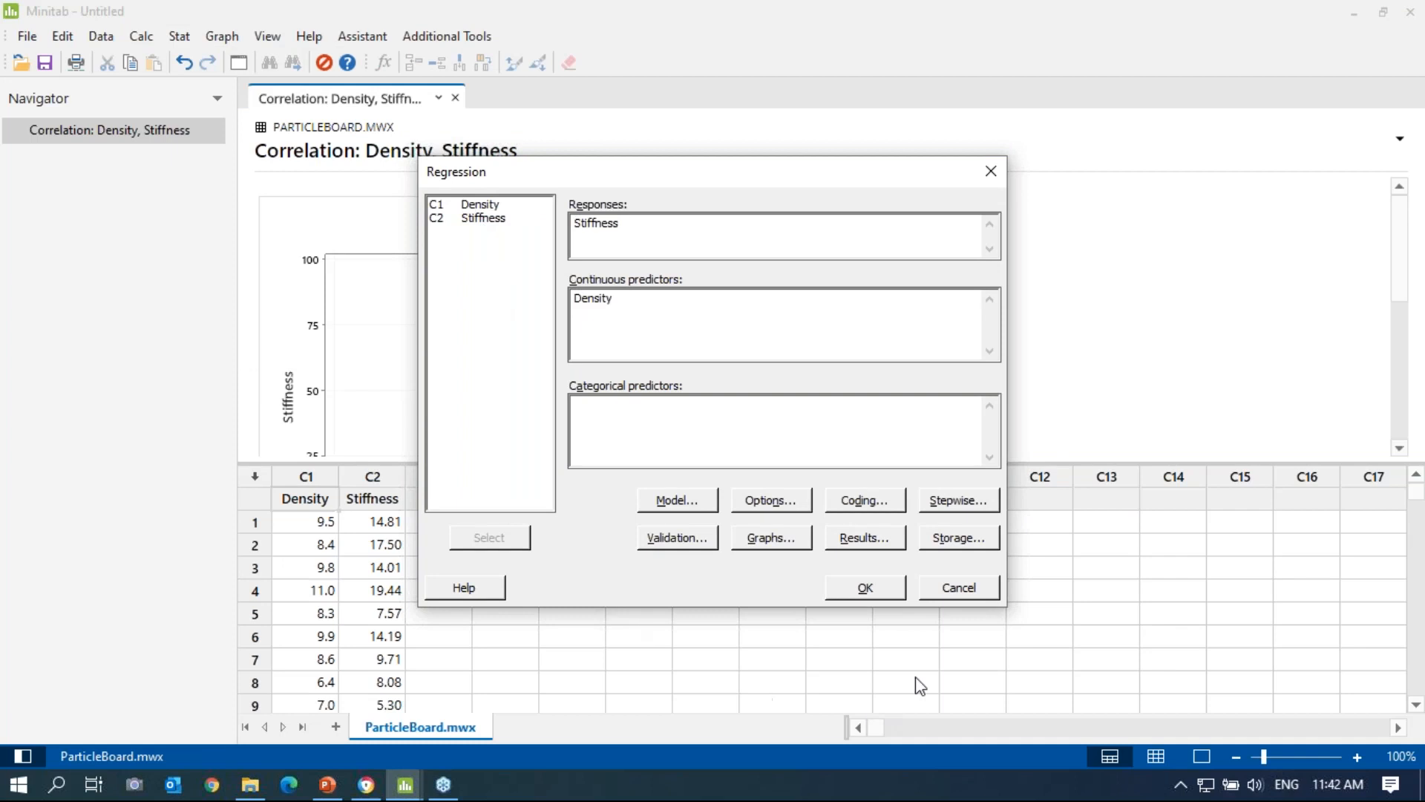
left_click(761, 541)
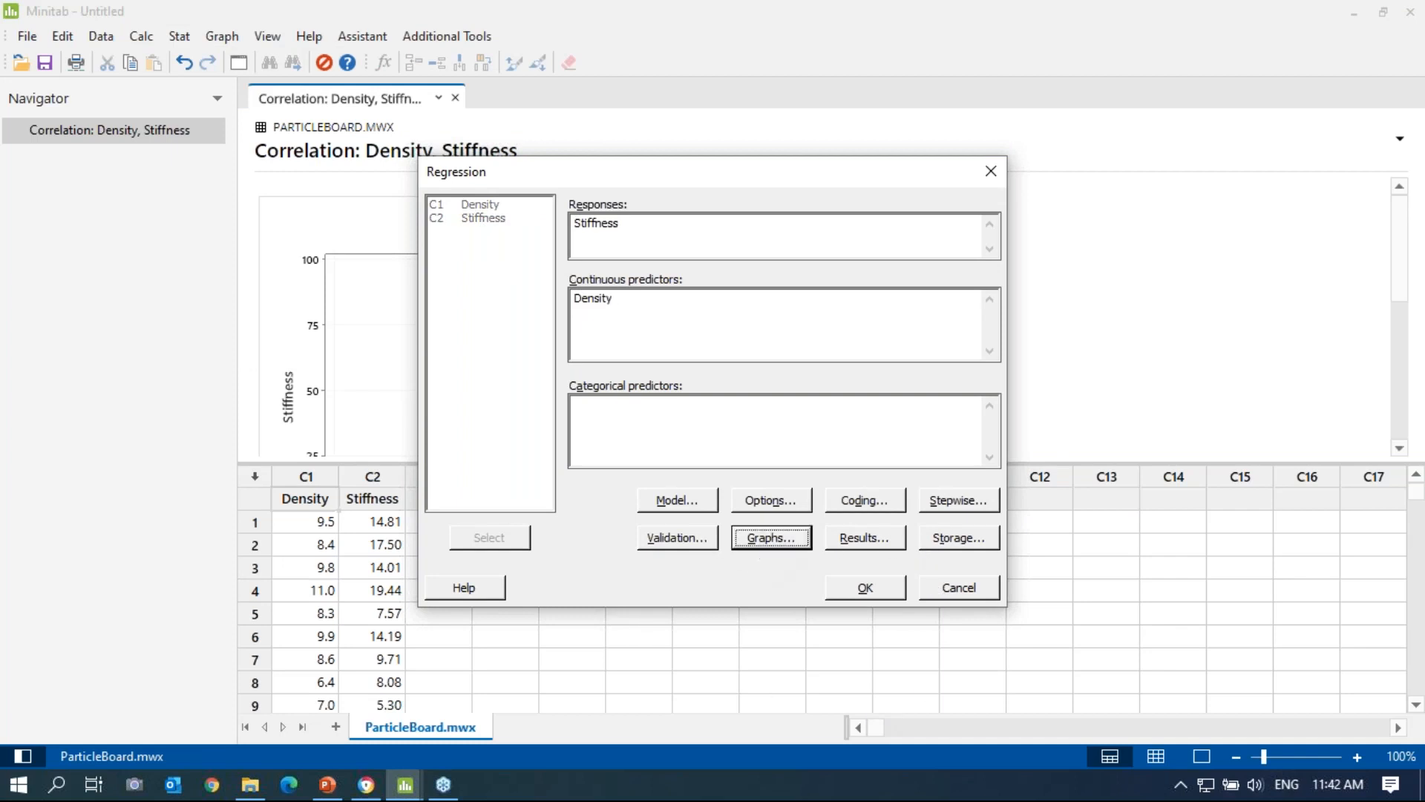
left_click(658, 425)
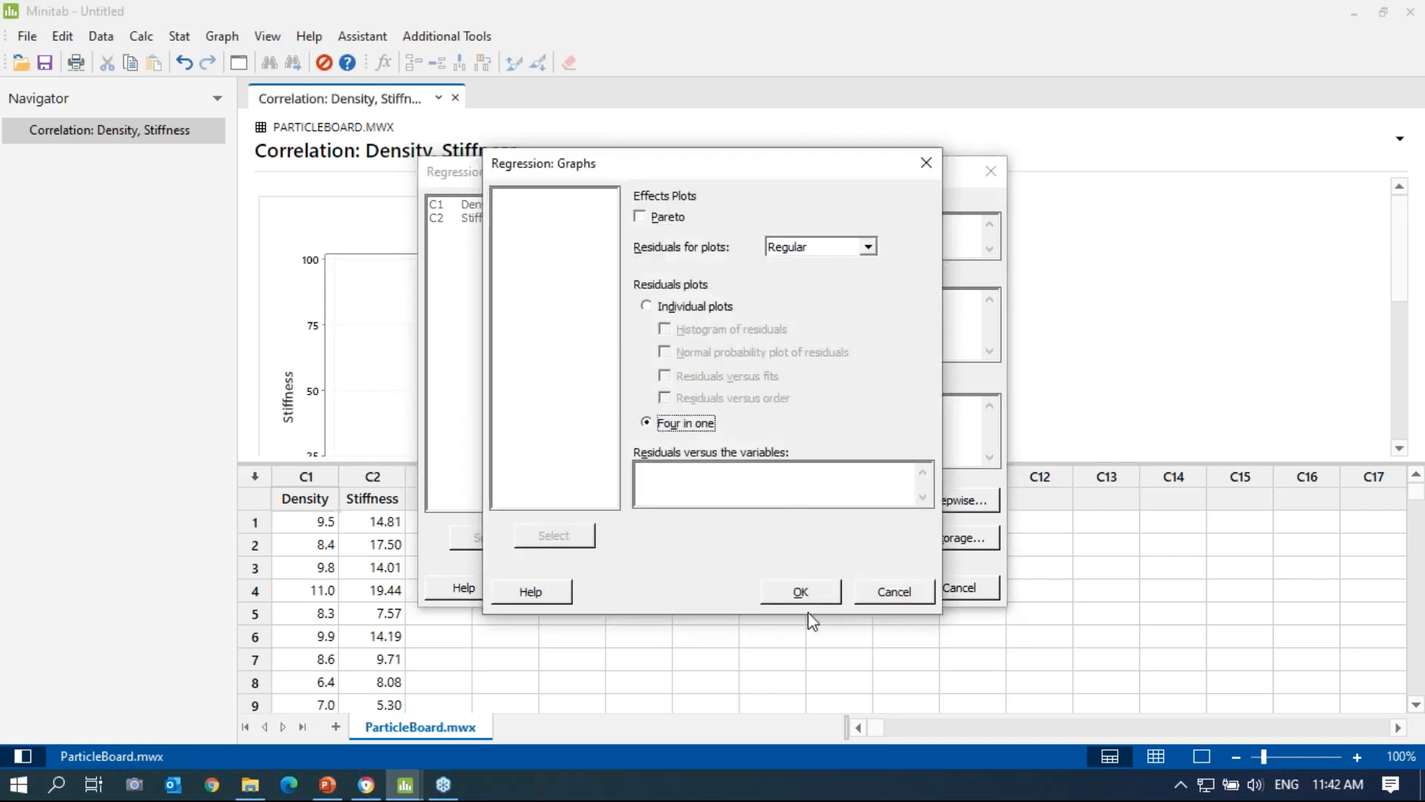
left_click(799, 593)
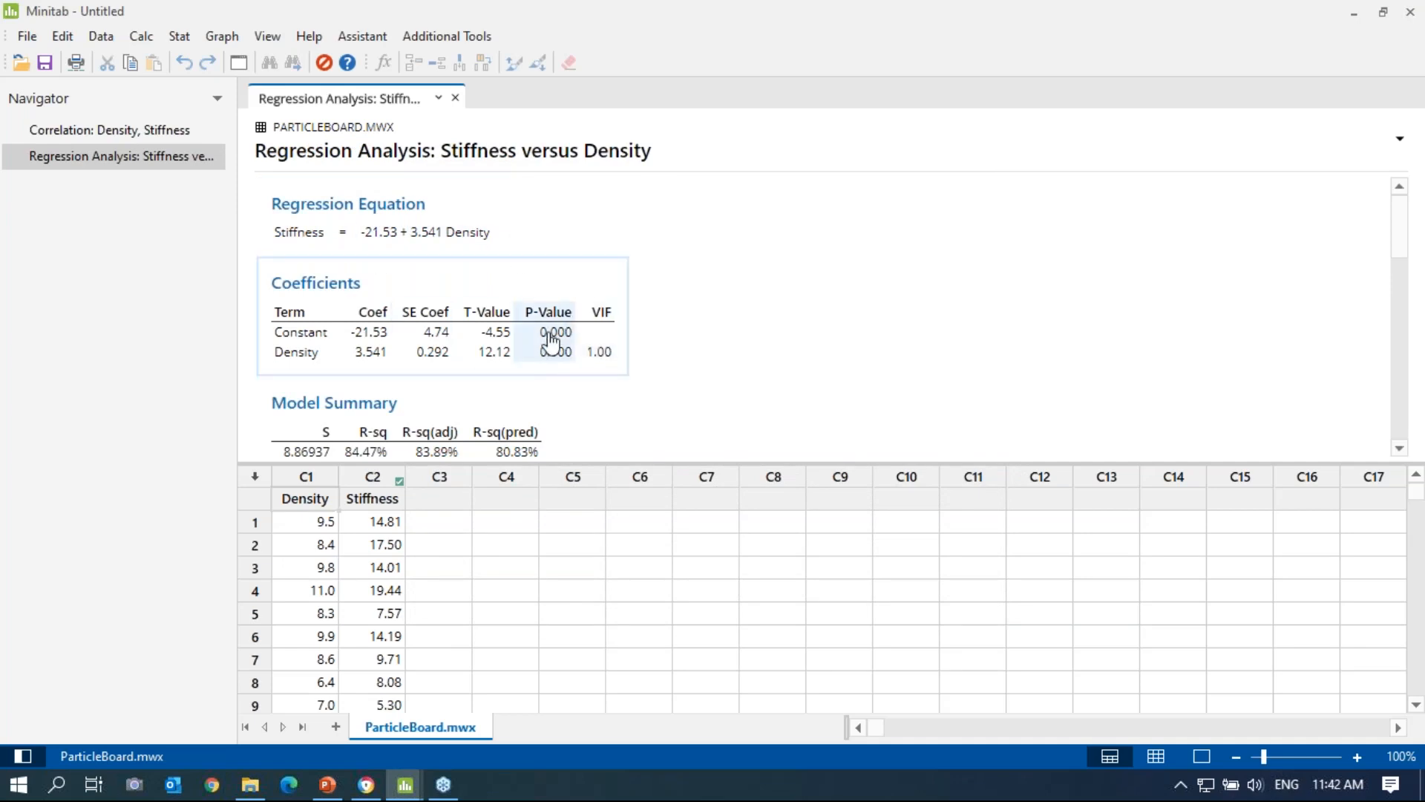
Examine the Stiffness versus Density regression output, from the equation, Coefficients and Model Summary to Analysis of Variance and the residual plots.
scroll(539, 354, "down", 3)
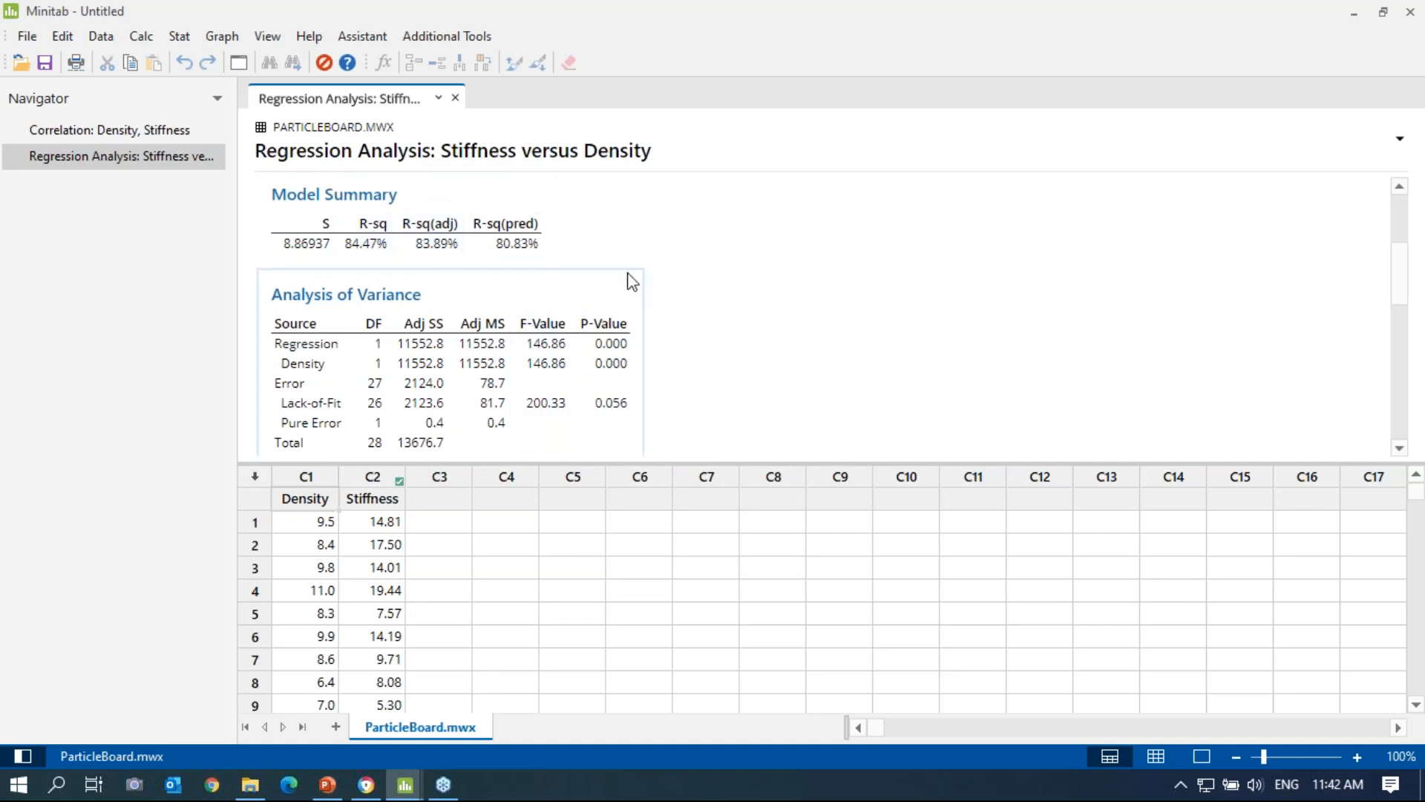
scroll(623, 280, "down", 2)
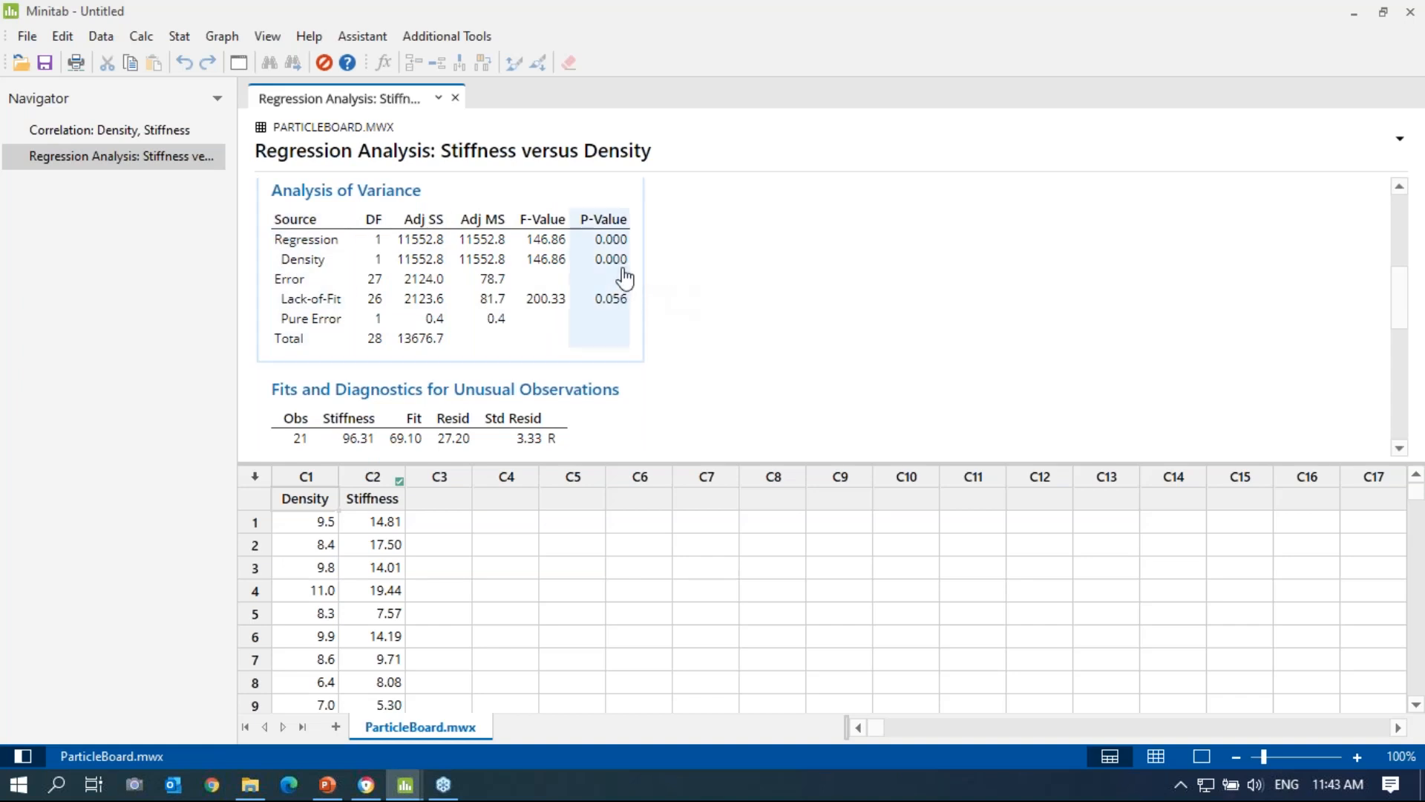
scroll(660, 282, "up", 5)
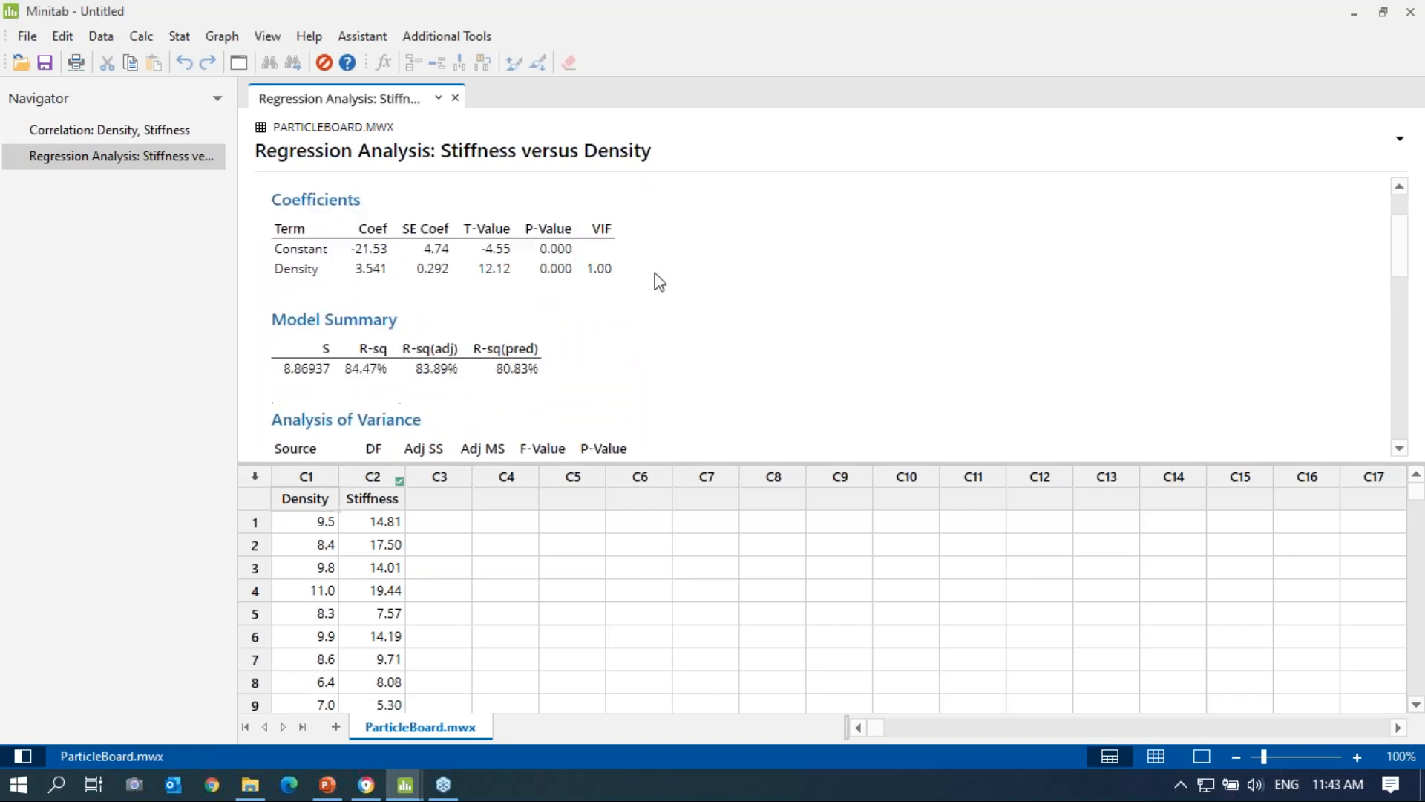
scroll(574, 251, "down", 15)
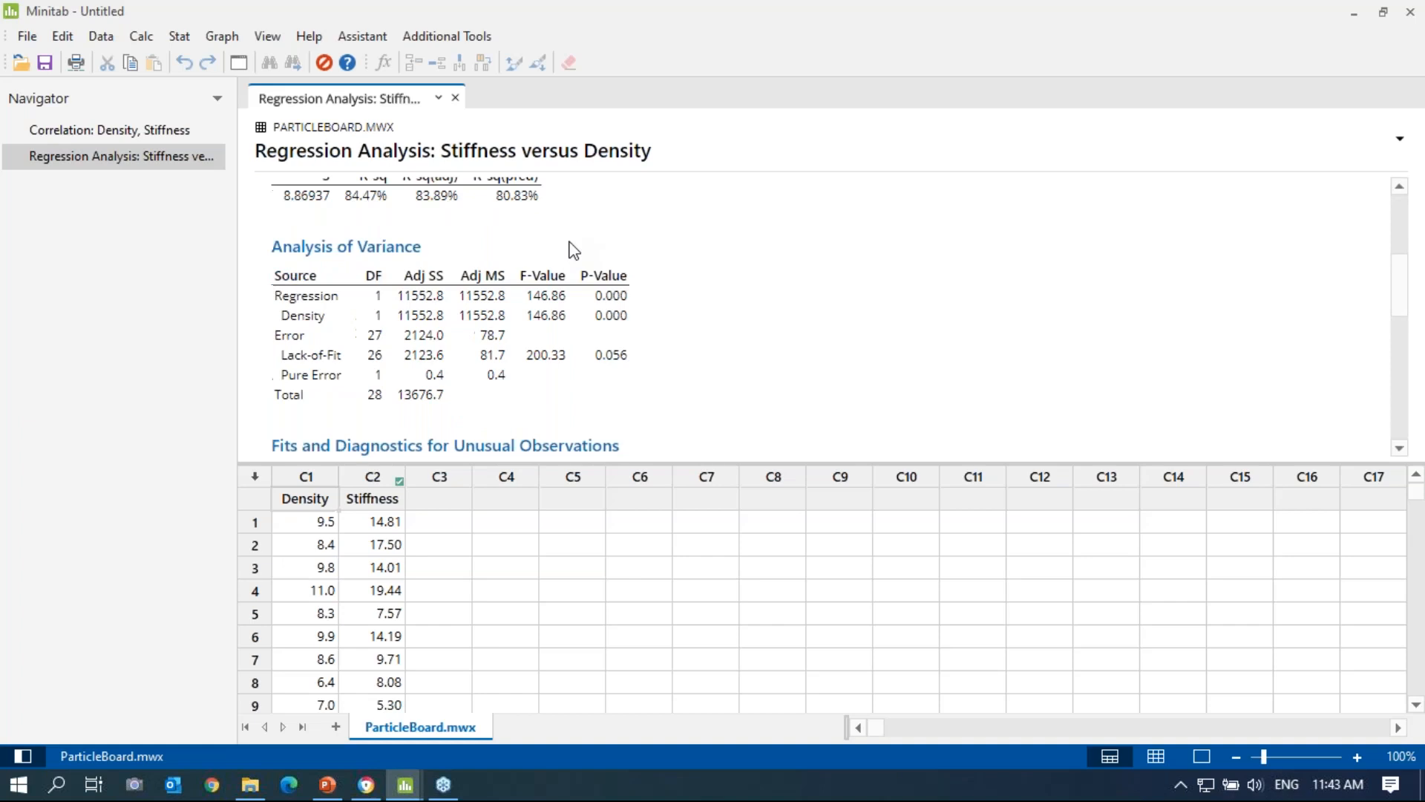
scroll(574, 250, "up", 5)
scroll(574, 250, "up", 8)
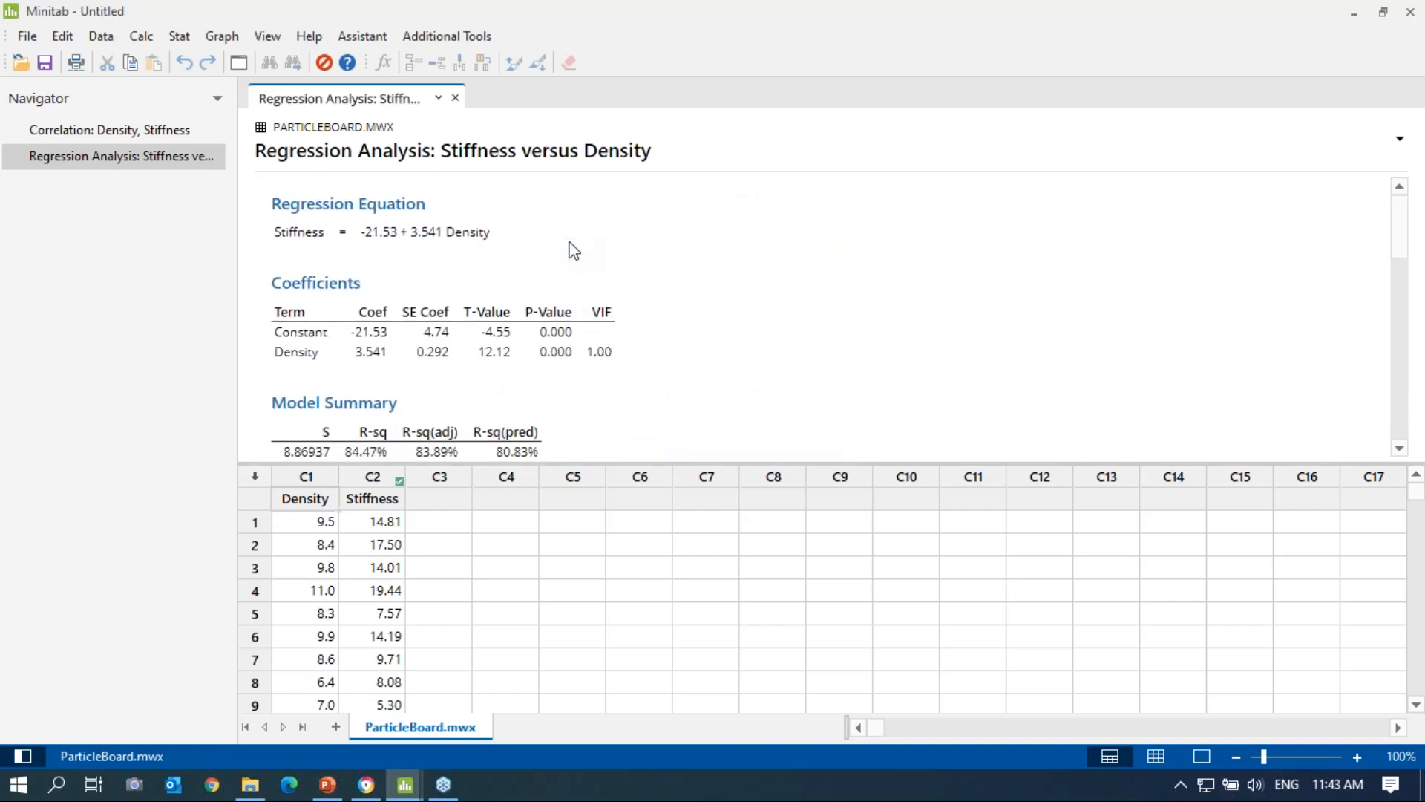
scroll(574, 250, "down", 12)
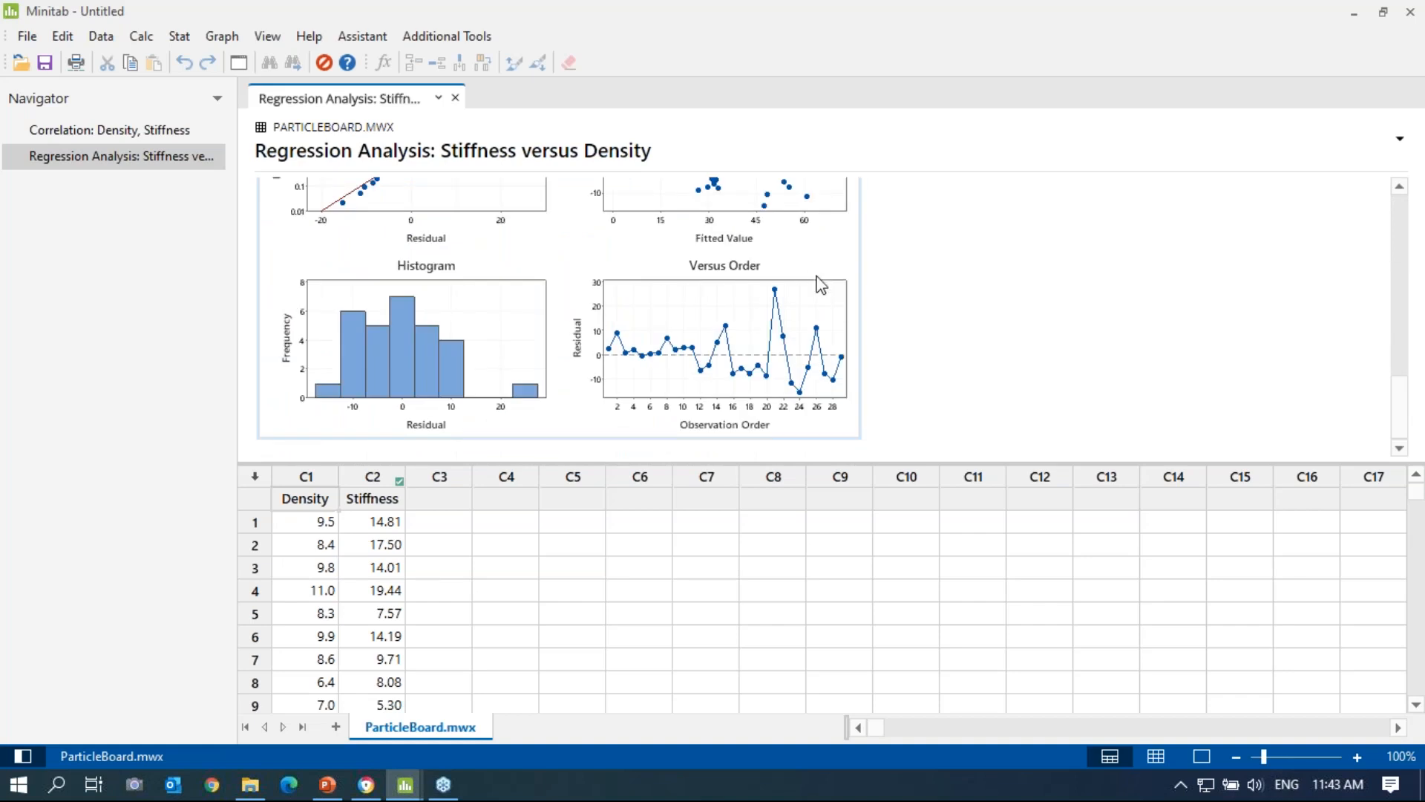
Return to the Stiffness versus Density regression equation and coefficients, and point out the Stiffness column in the worksheet.
scroll(1031, 257, "up", 5)
scroll(1033, 260, "up", 3)
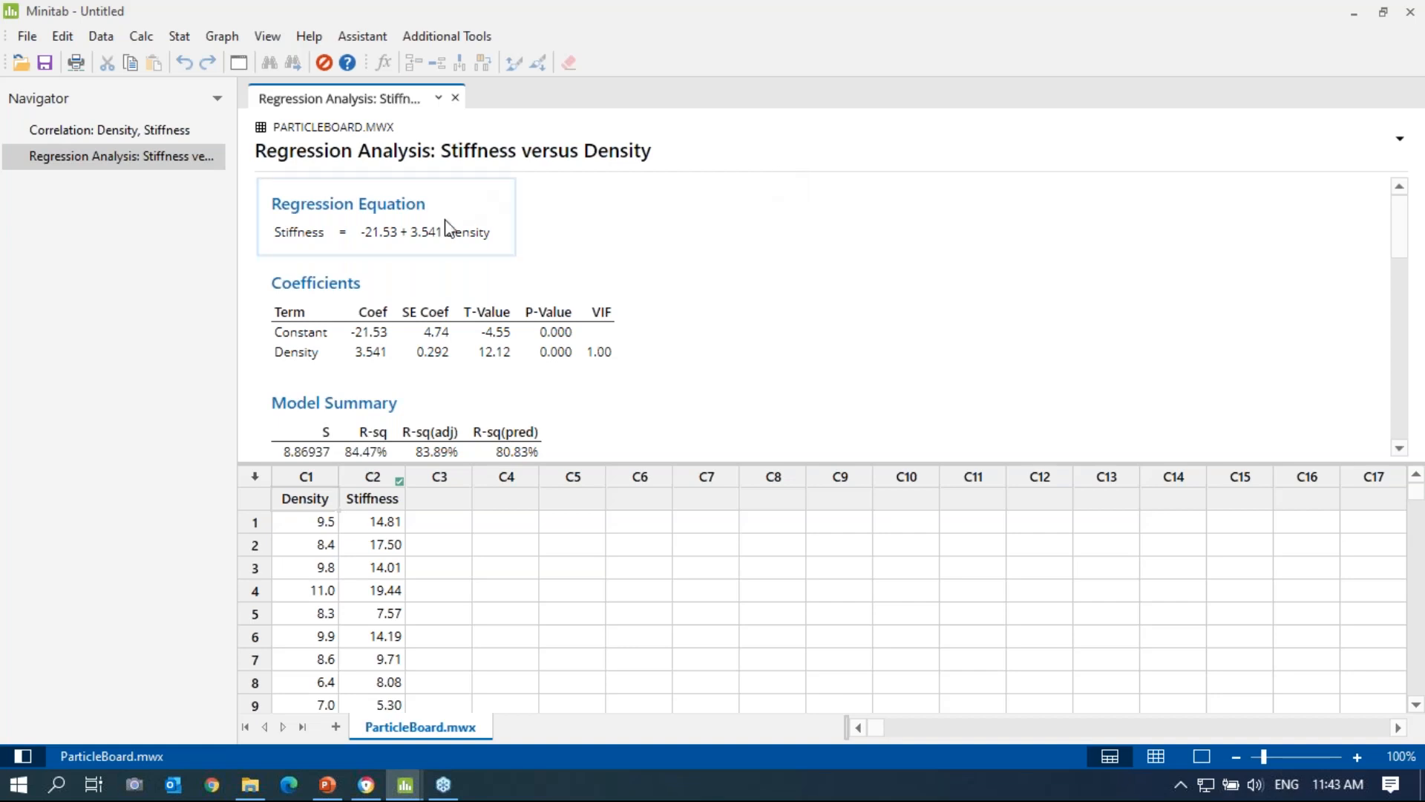
left_click(375, 483)
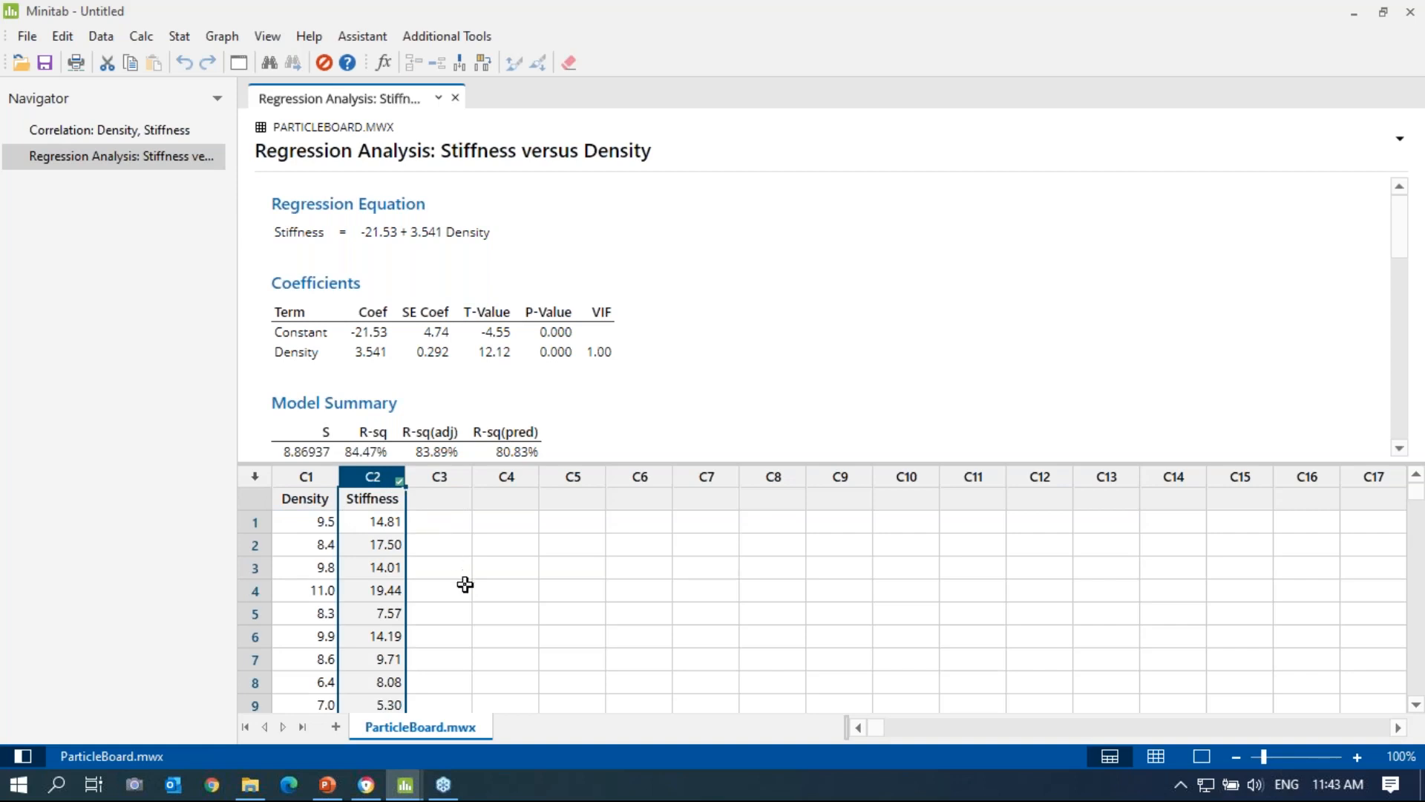
Switch to the Correlation & Regression folder in File Explorer and open the BottleCap worksheet in Minitab.
left_click(251, 785)
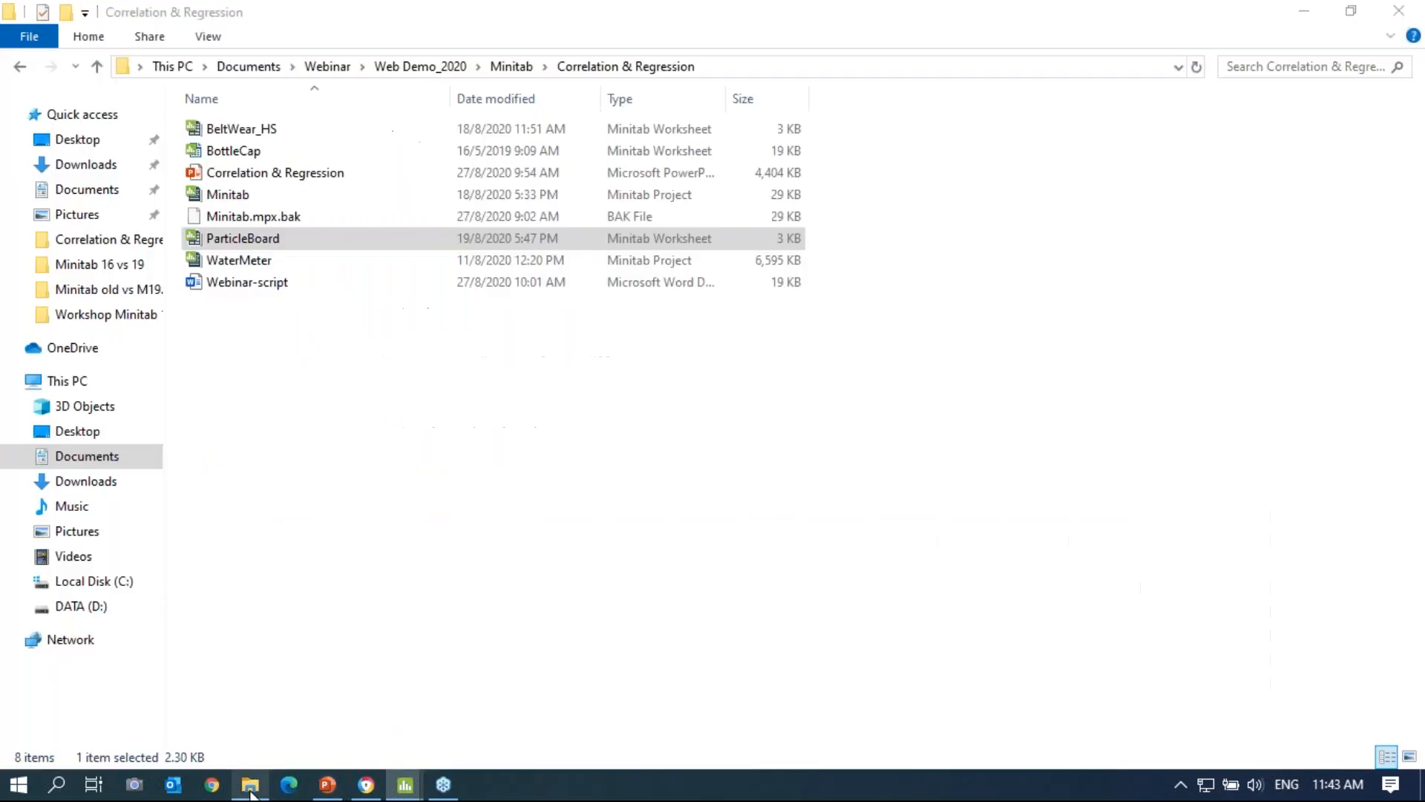
left_click(344, 422)
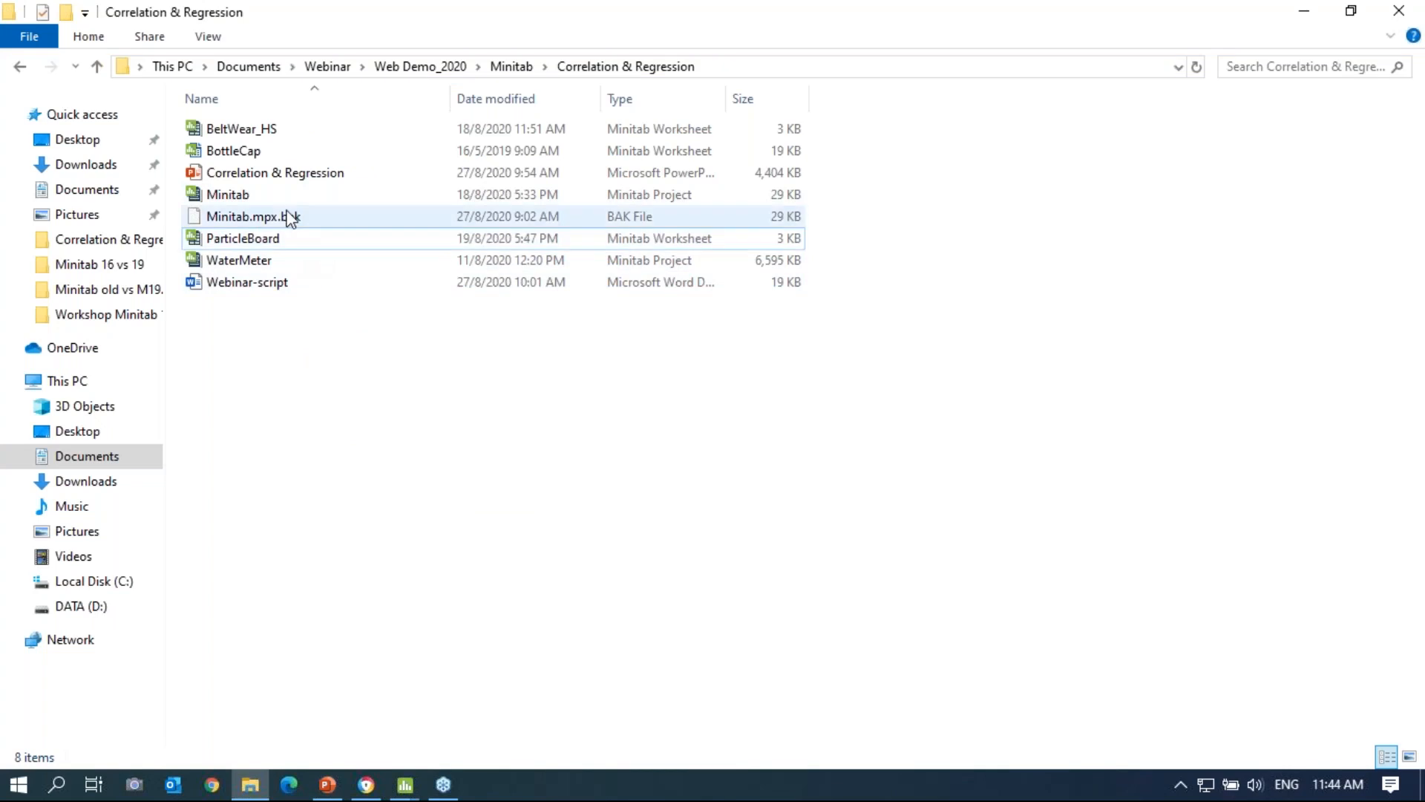
left_click(282, 150)
double_click(282, 150)
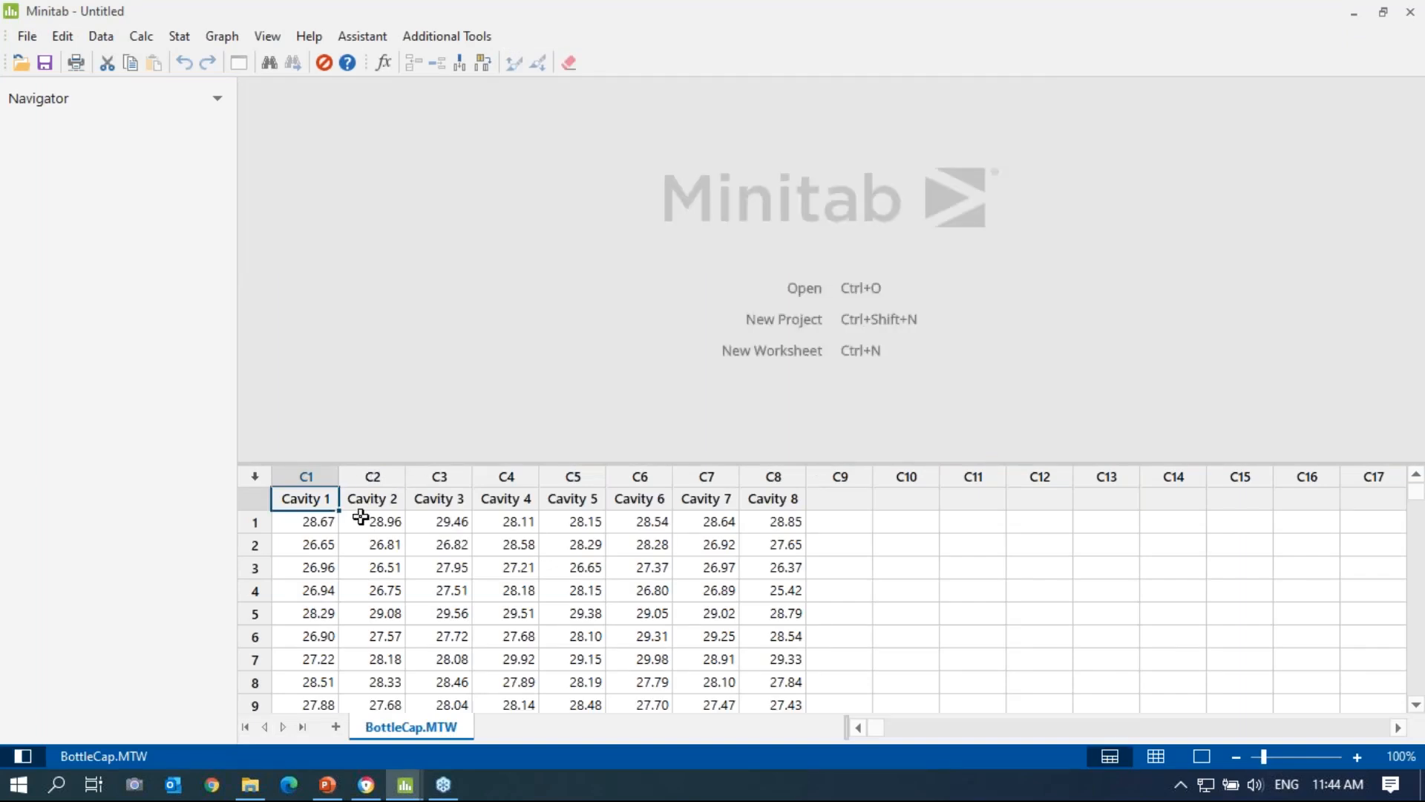
Examine the cavity columns of the bottle cap worksheet, comparing Cavity 1 with Cavity 2, Cavity 3 and Cavity 4.
left_click(306, 475)
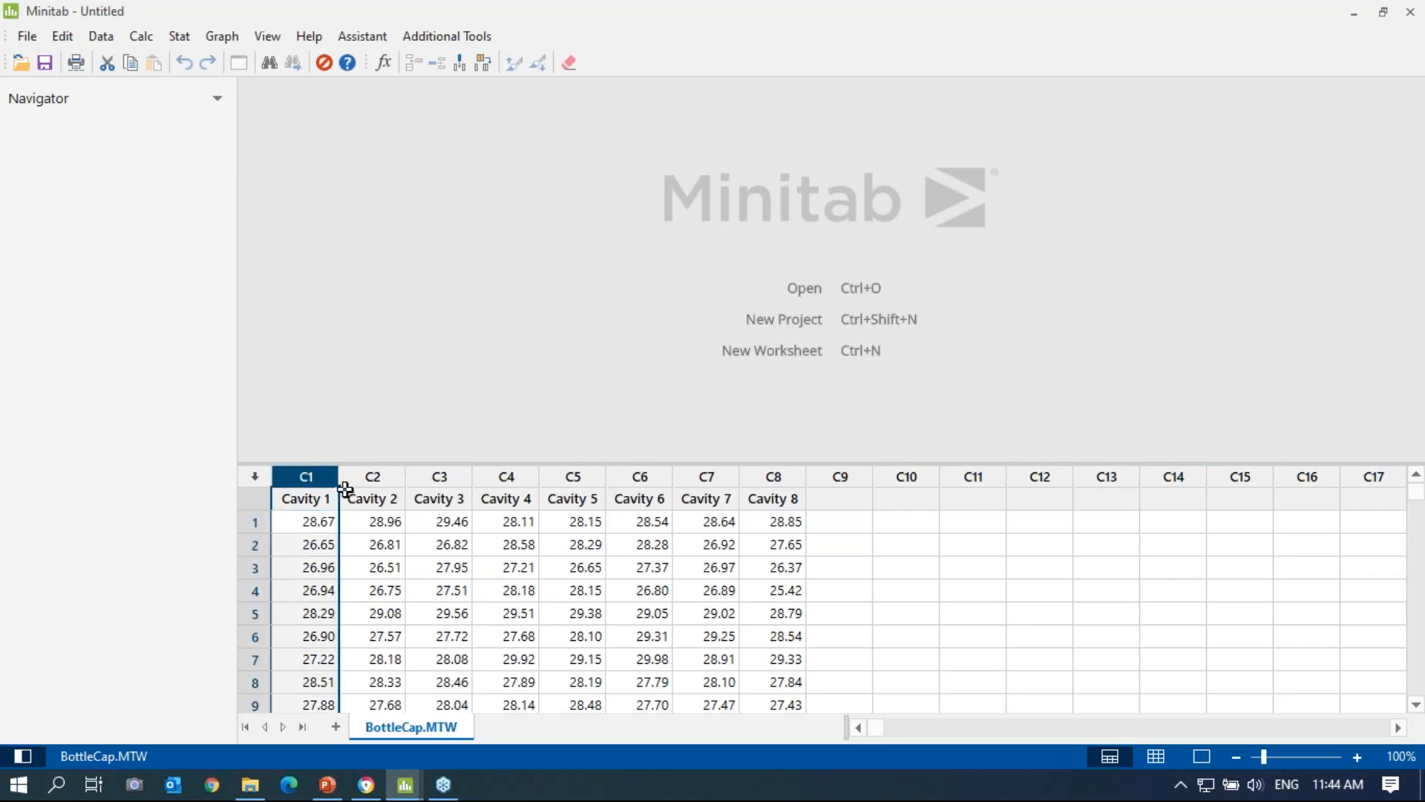
left_click(372, 475)
left_click(305, 479)
left_click(377, 483)
left_click(304, 495)
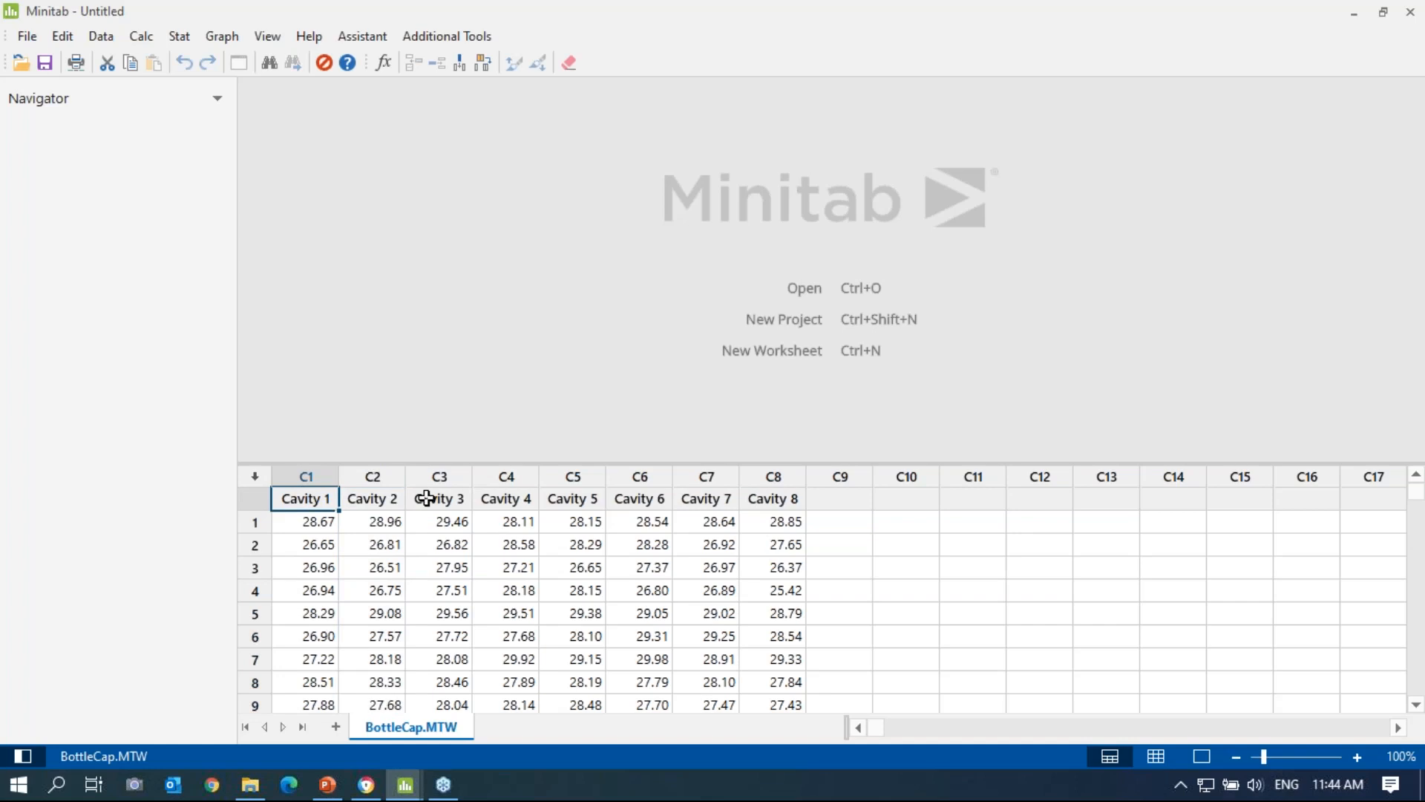
left_click(426, 498)
left_click(303, 492)
left_click(517, 475)
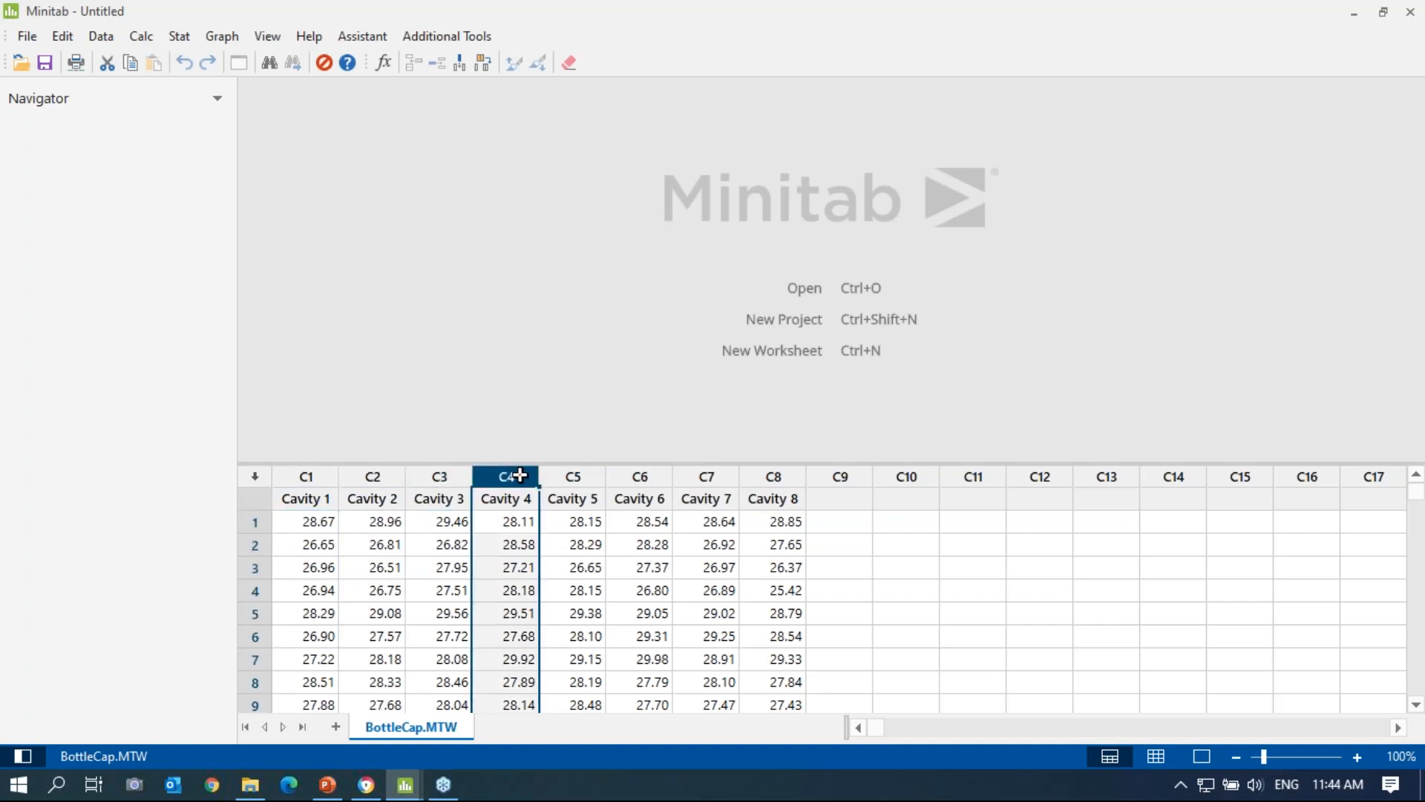
left_click(486, 284)
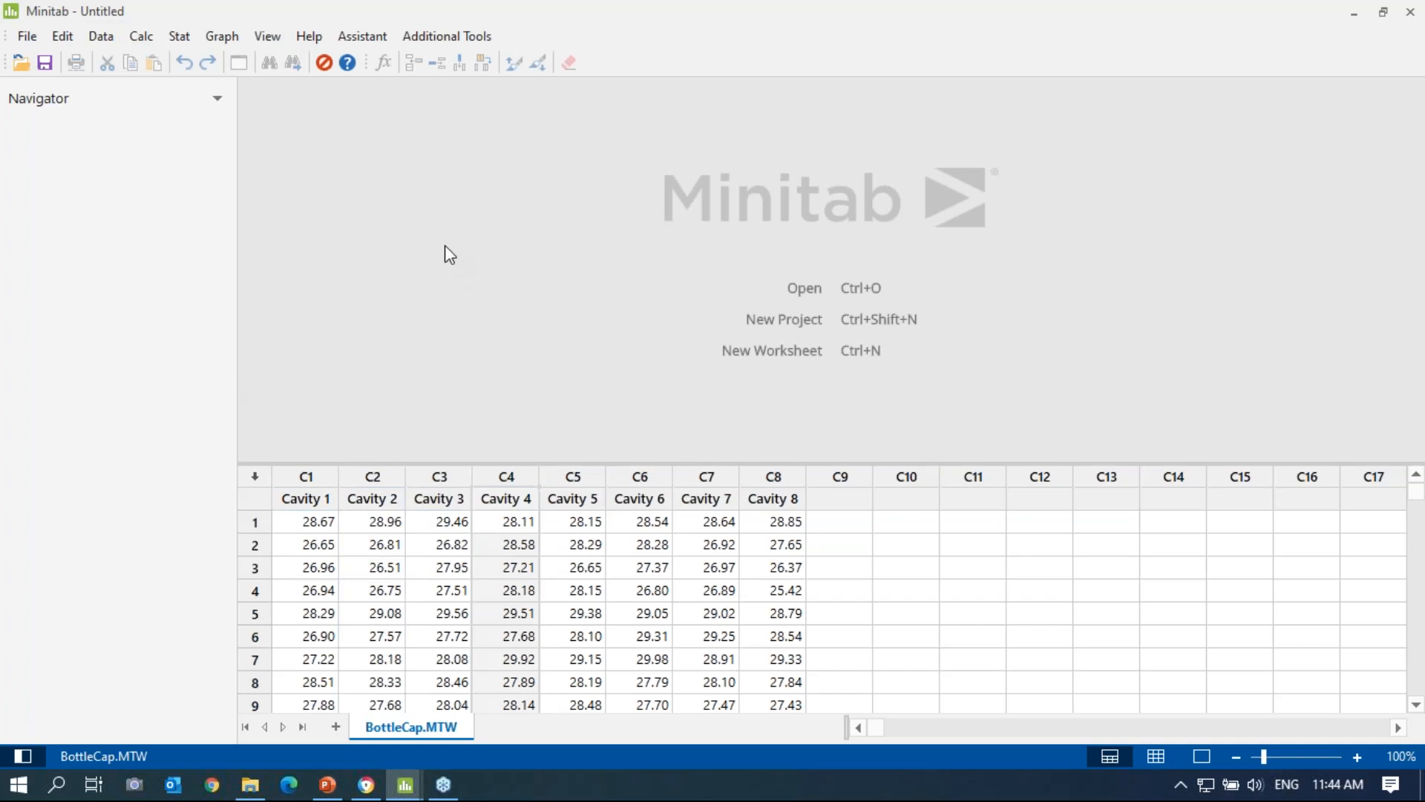
Run a correlation of Cavity 1 through Cavity 8 with a lower-left matrix plot showing correlations and intervals.
left_click(179, 42)
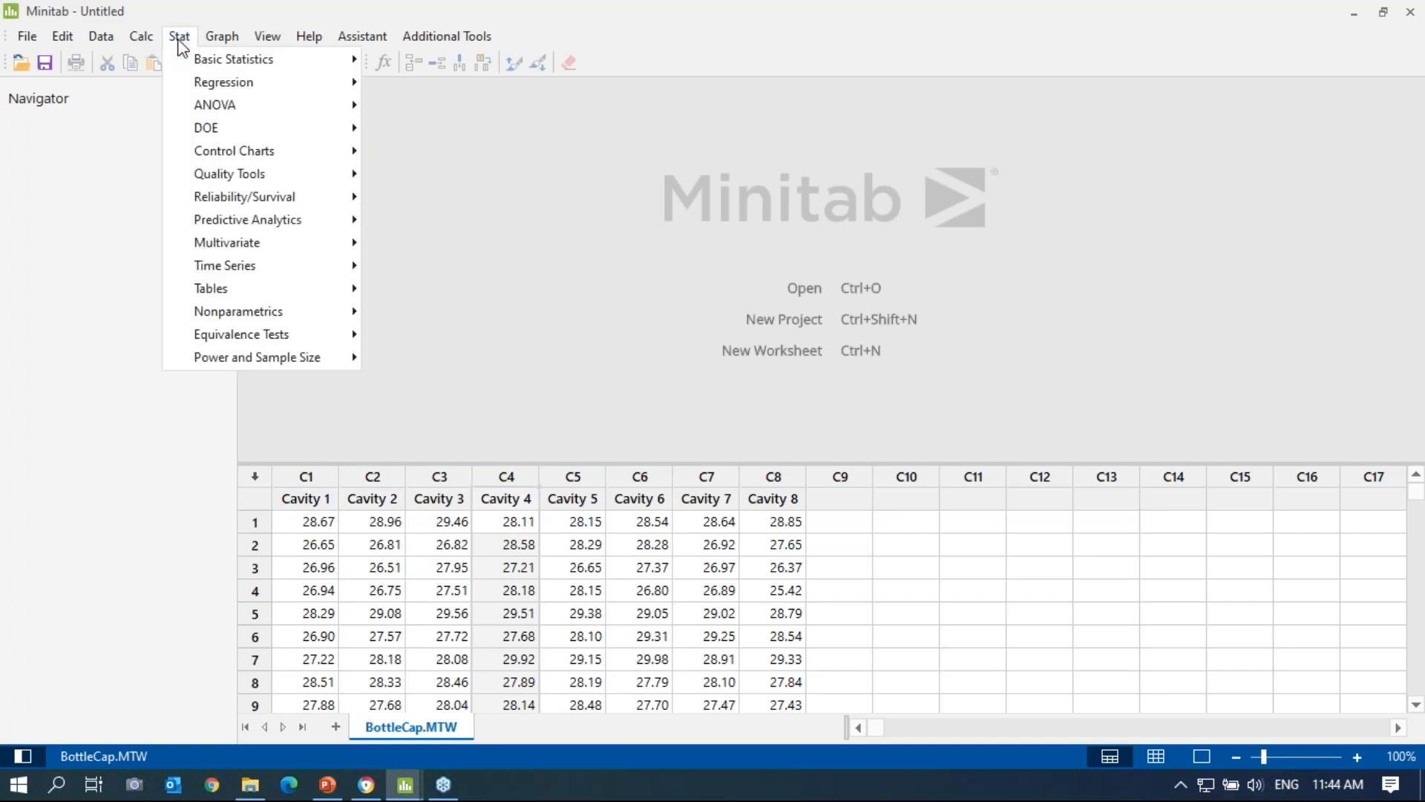
mouse_move(202, 62)
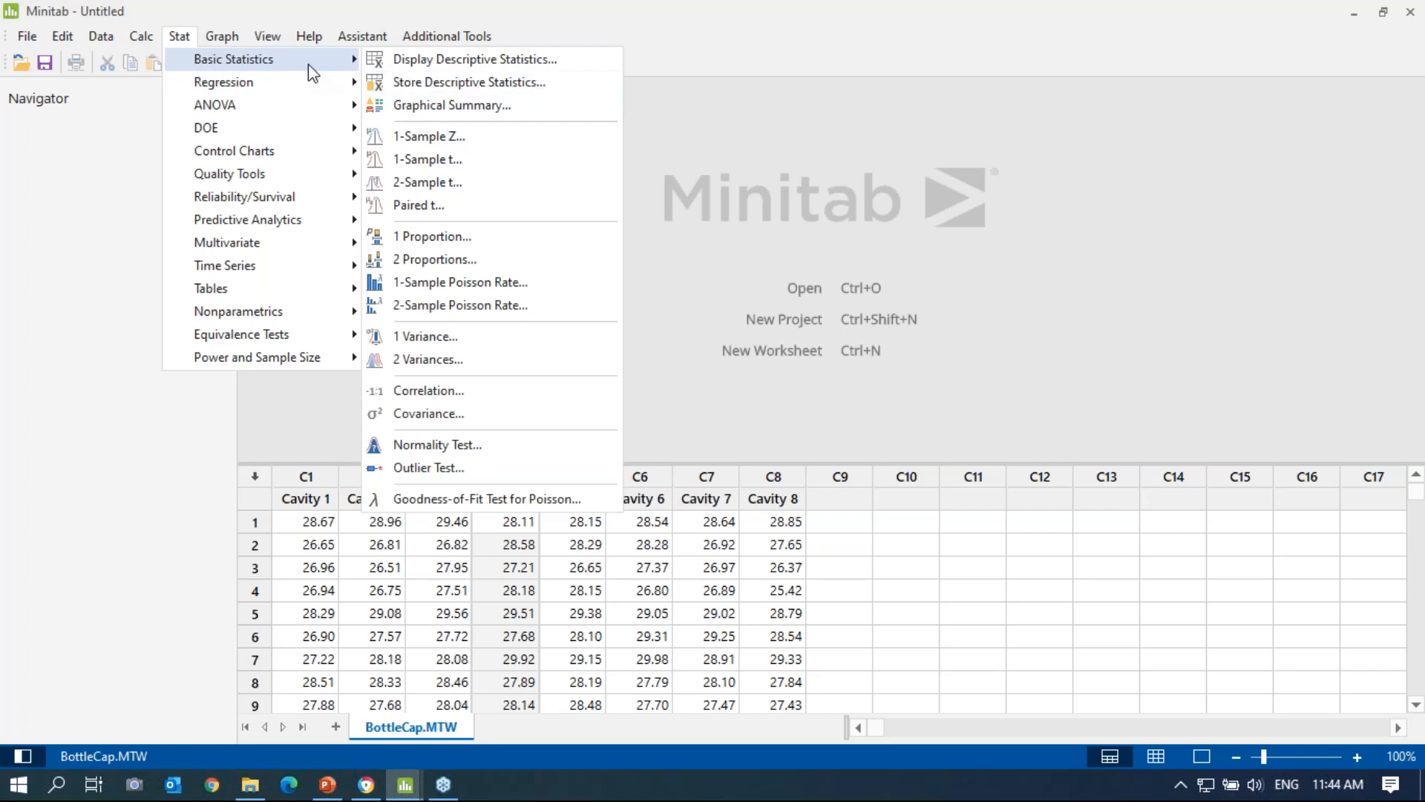
left_click(434, 395)
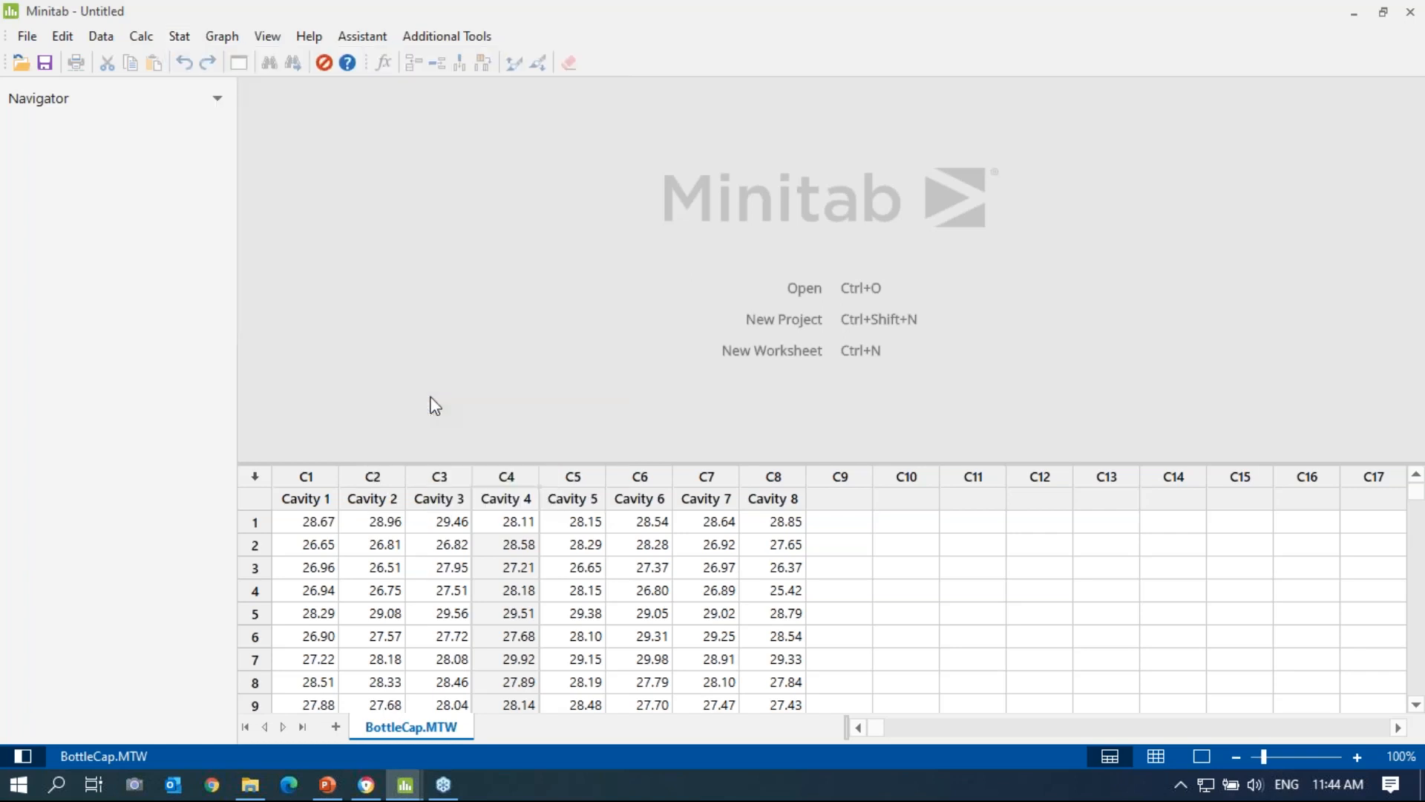
left_click_drag(524, 253, 529, 354)
left_click(518, 487)
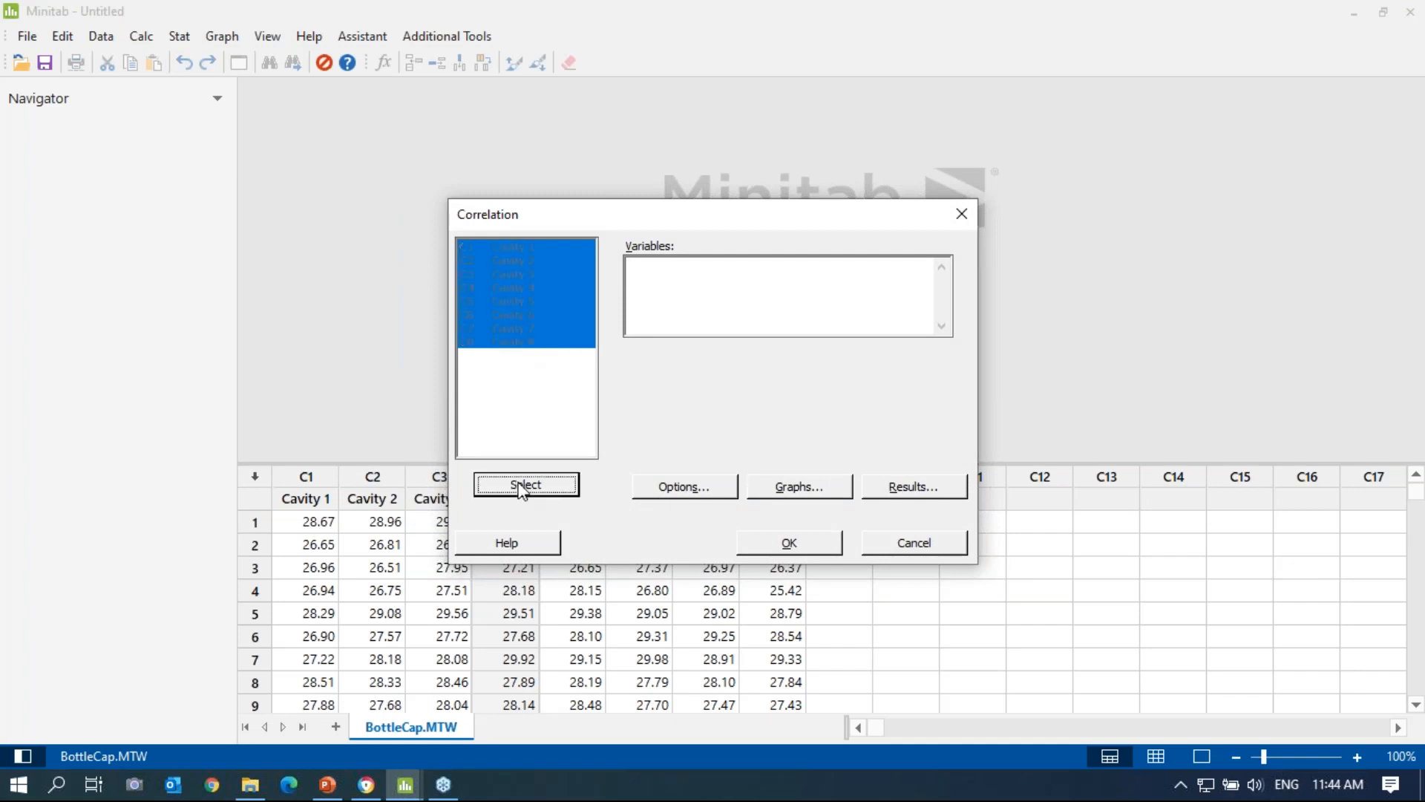
left_click(766, 484)
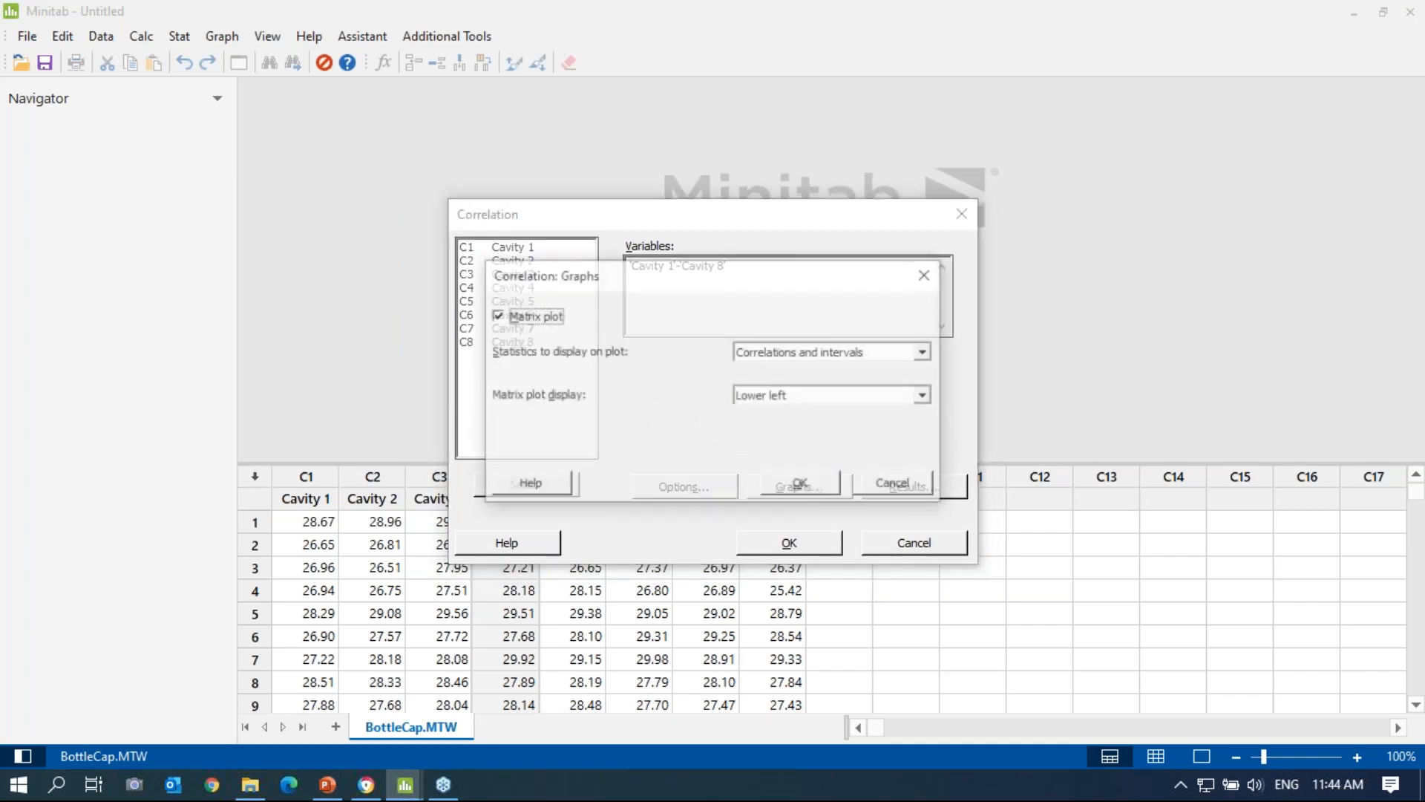
double_click(853, 391)
left_click(808, 481)
left_click(788, 543)
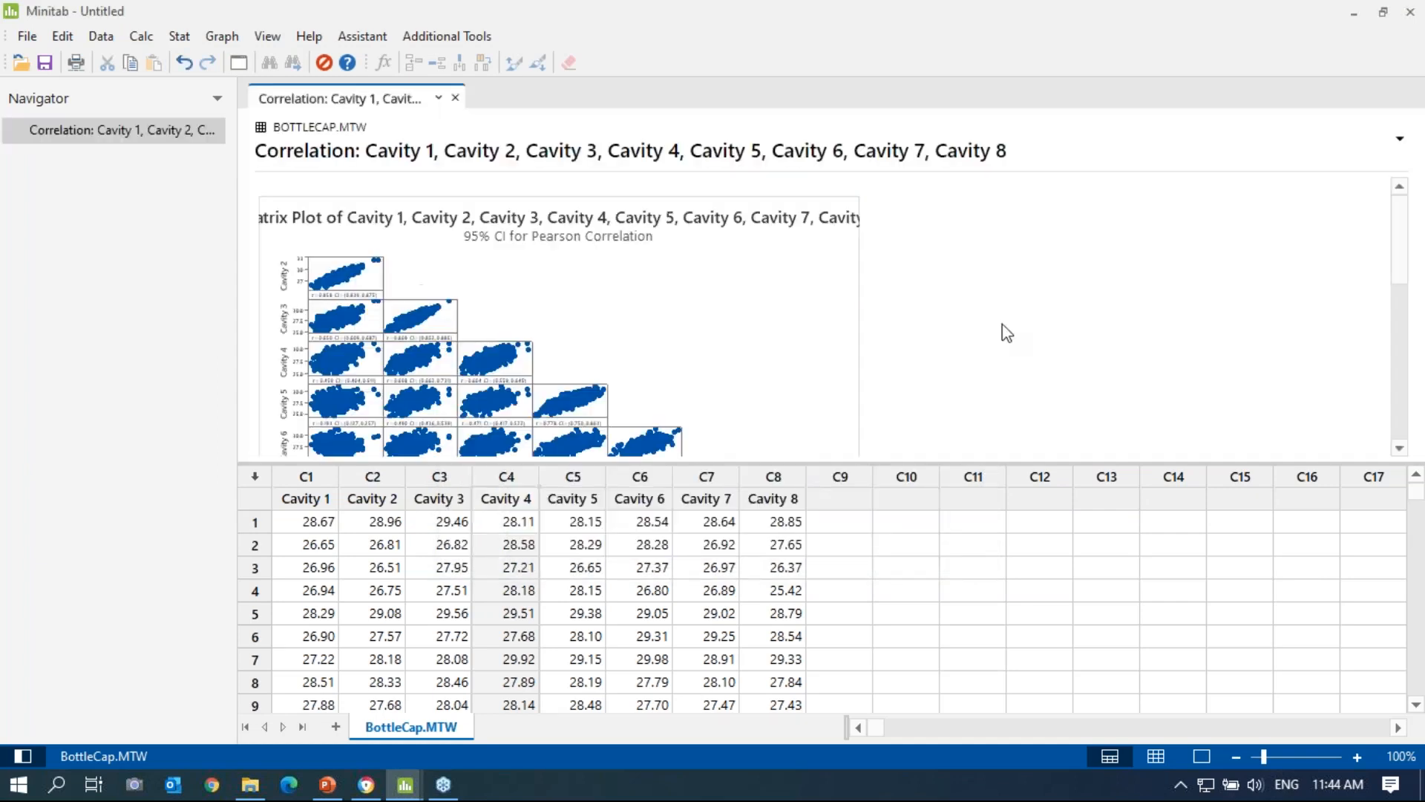
Show only the correlation output at 150% zoom, with the Navigator hidden.
left_click(1202, 756)
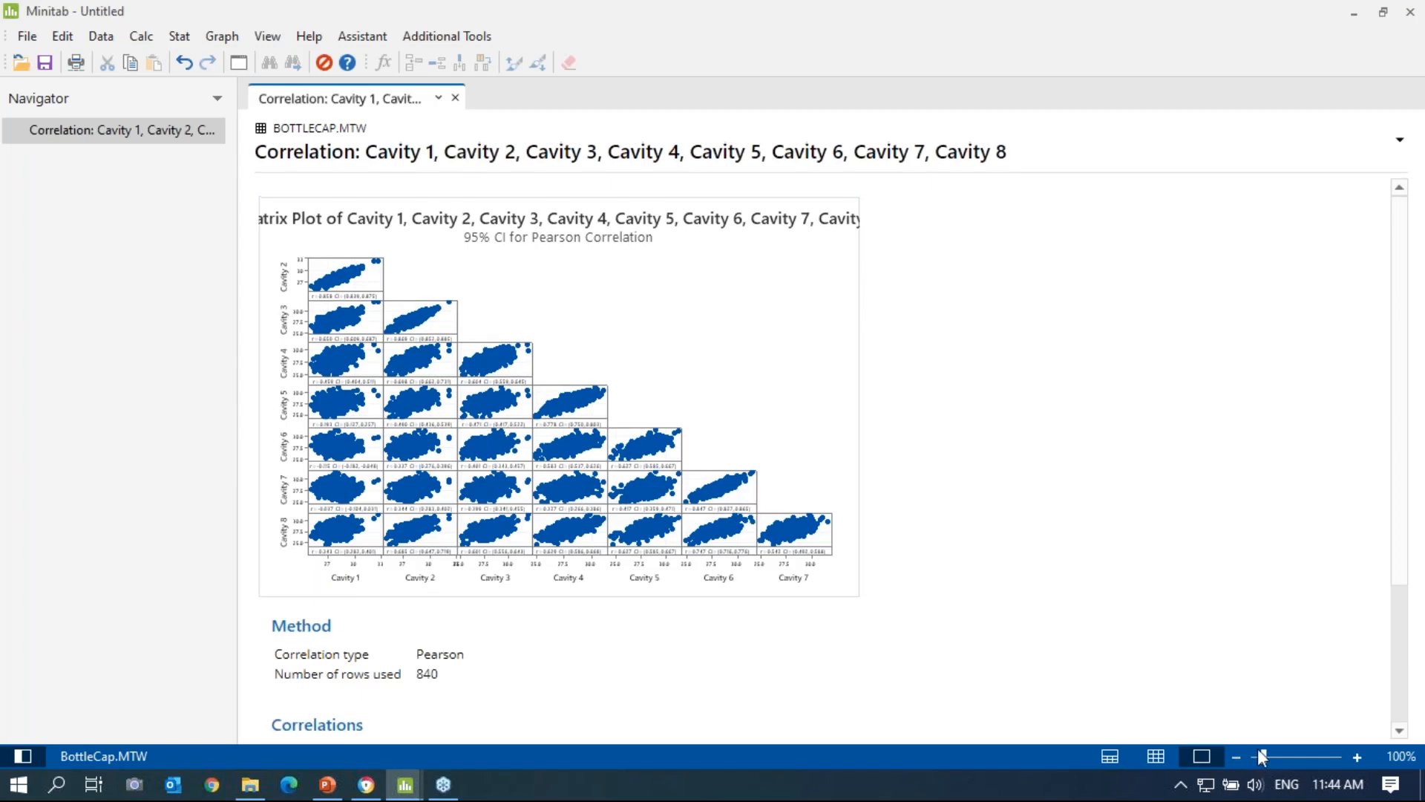
left_click(1357, 757)
left_click(1357, 758)
left_click(1357, 757)
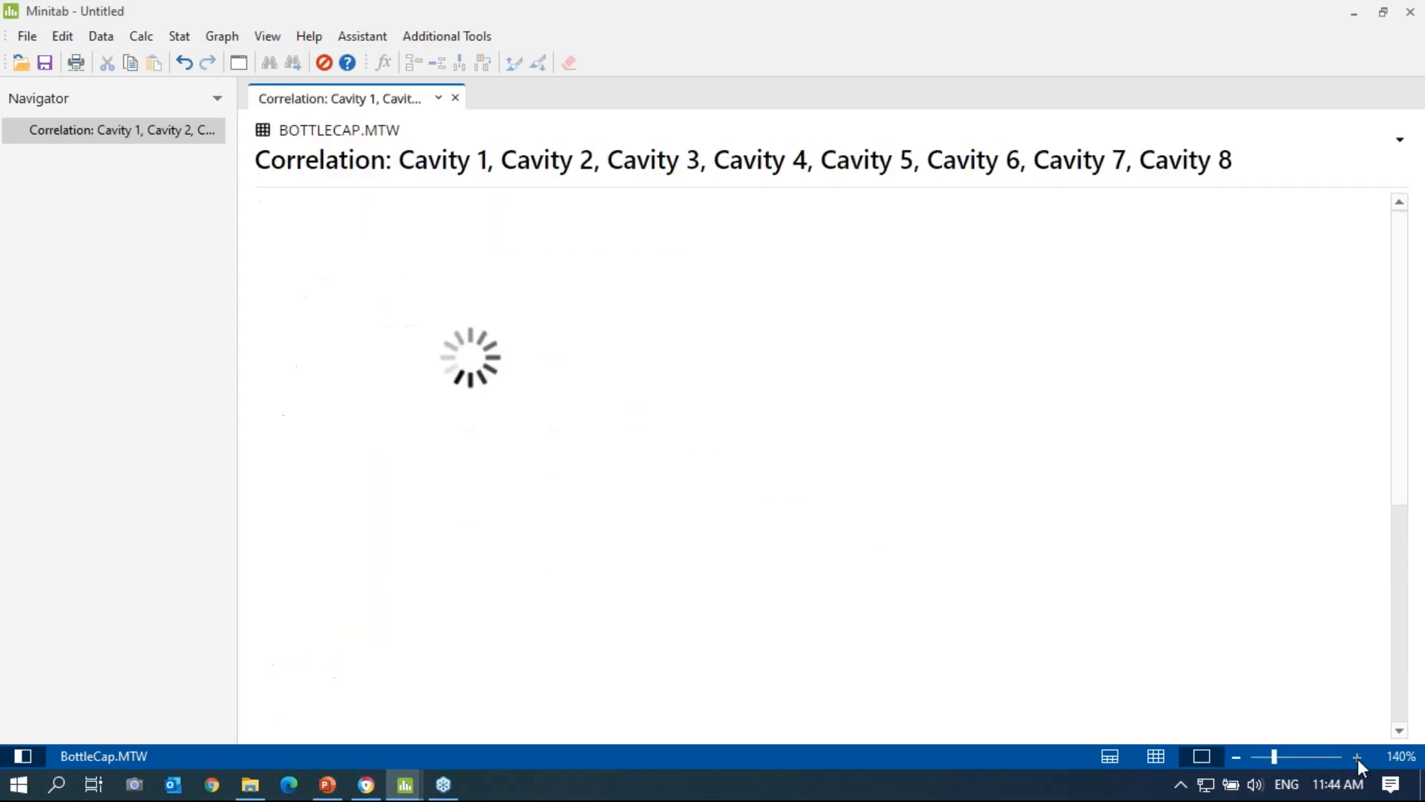
left_click(1357, 758)
left_click(1357, 757)
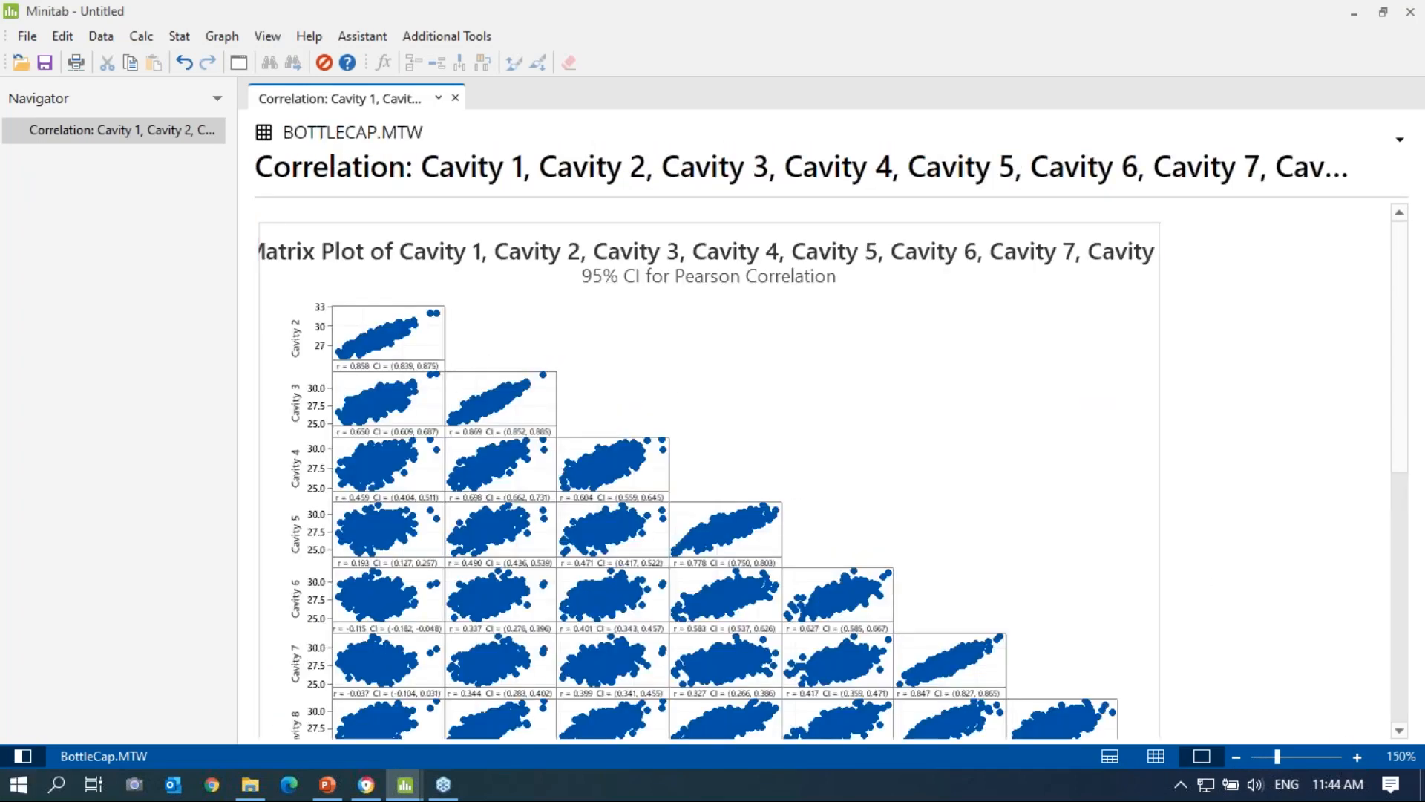
left_click(30, 756)
Examine the matrix plot for the pairwise correlations and confidence intervals between the eight cavities.
scroll(547, 426, "down", 5)
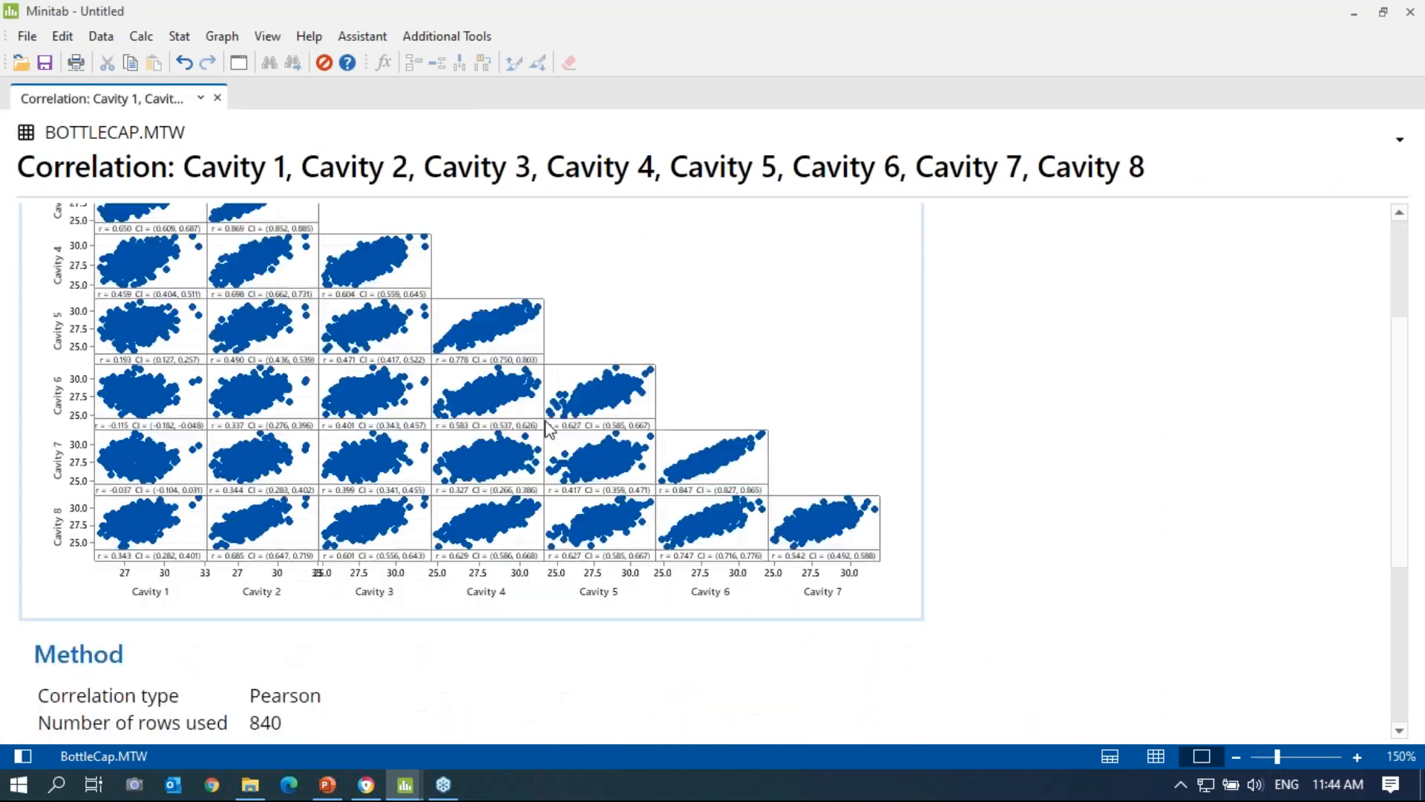
scroll(178, 316, "up", 1)
scroll(59, 330, "up", 3)
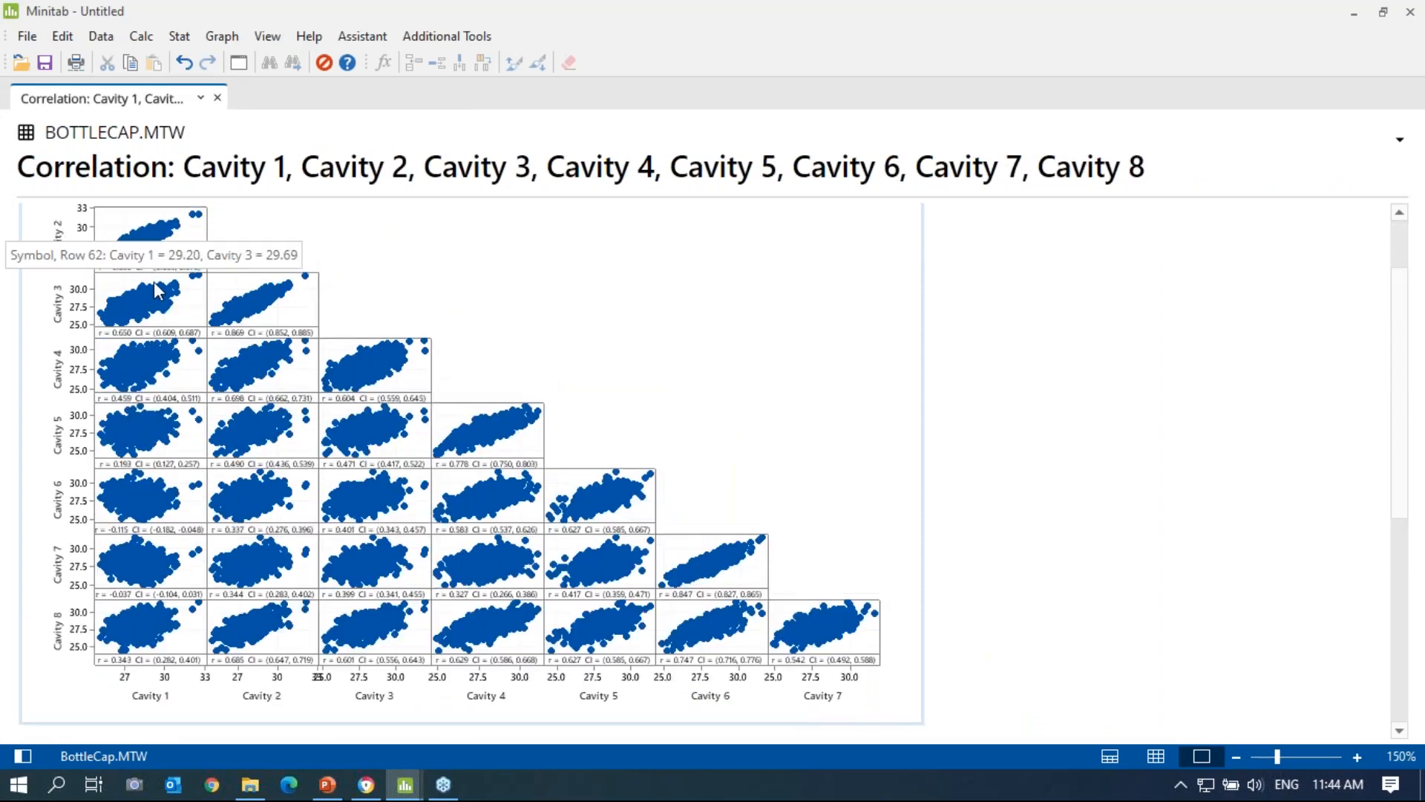
scroll(61, 321, "down", 3)
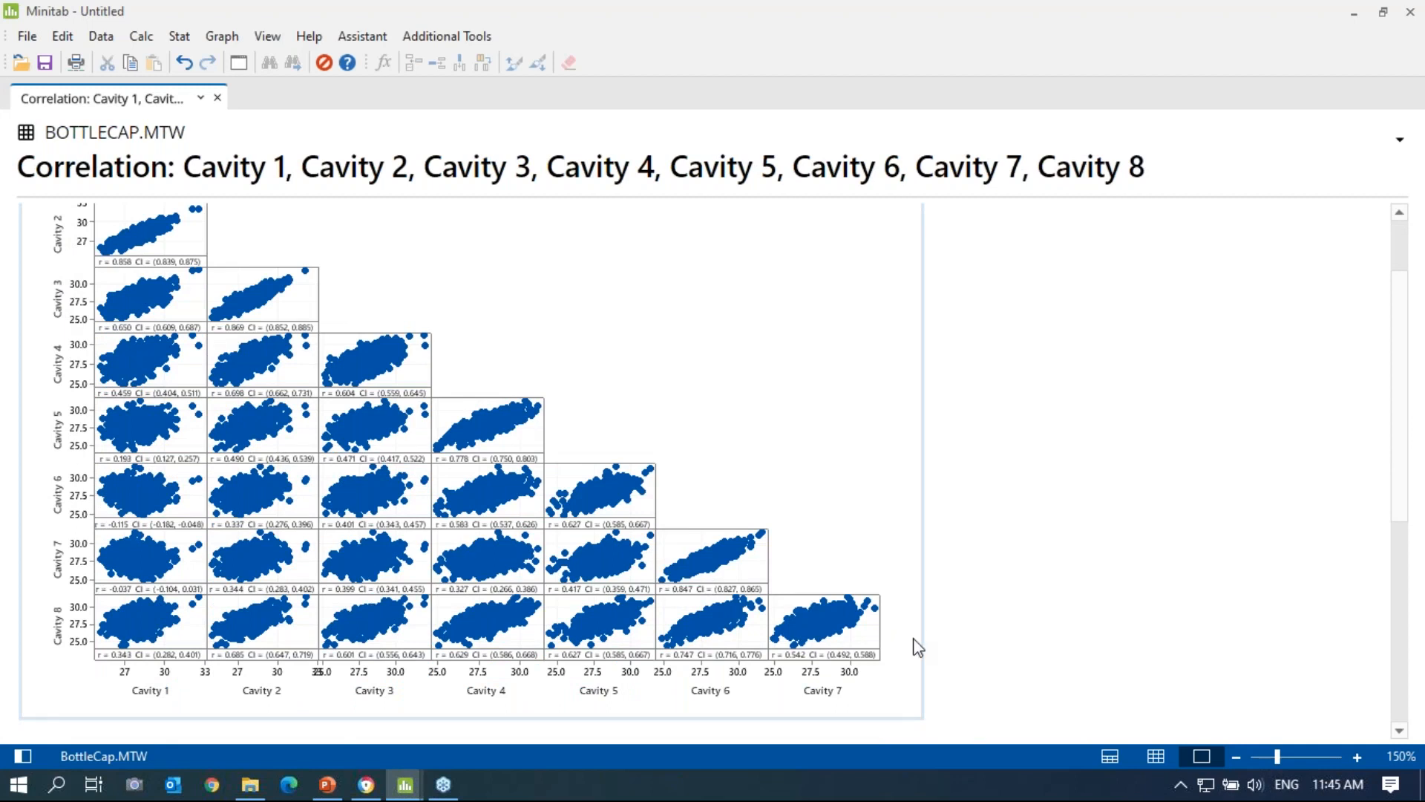
scroll(919, 647, "up", 2)
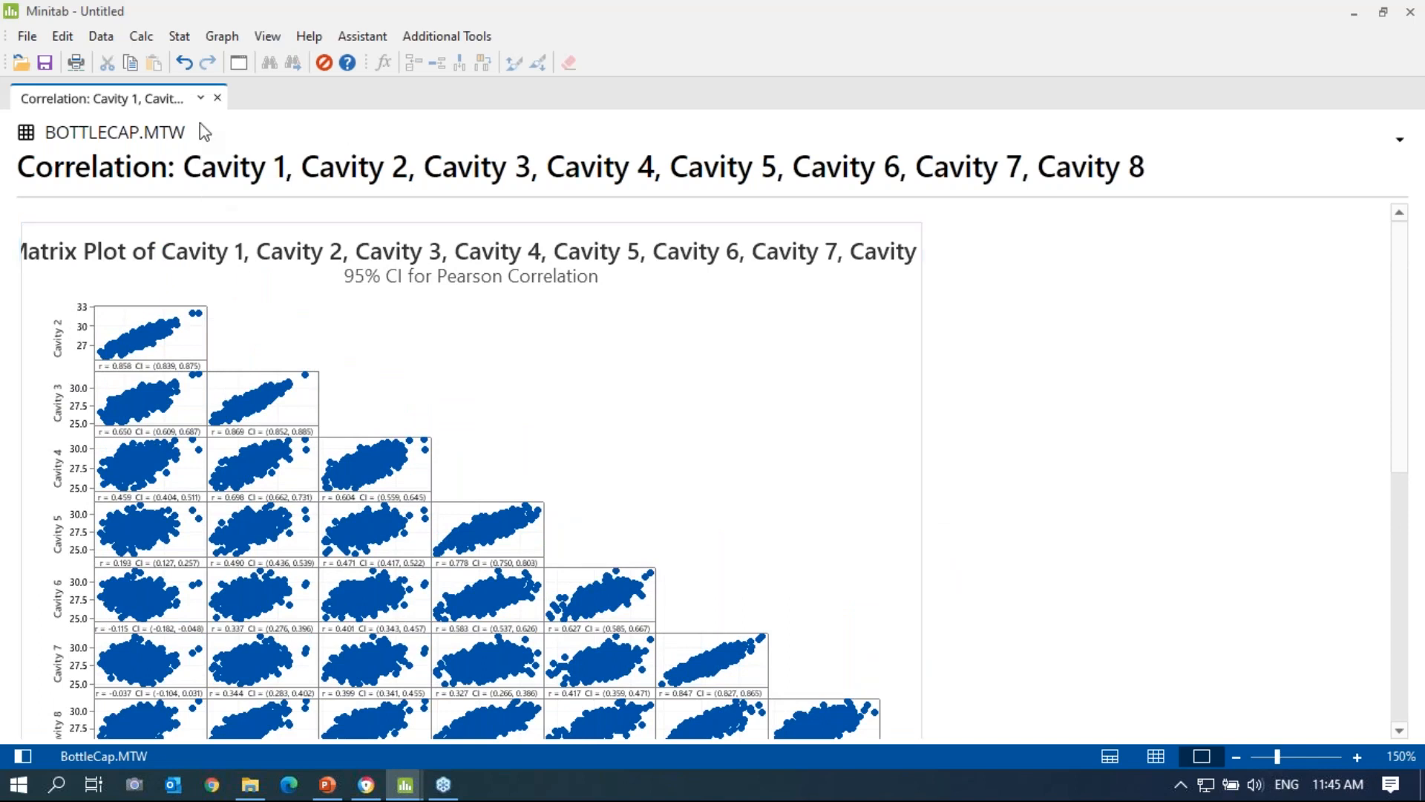
left_click(179, 36)
mouse_move(236, 67)
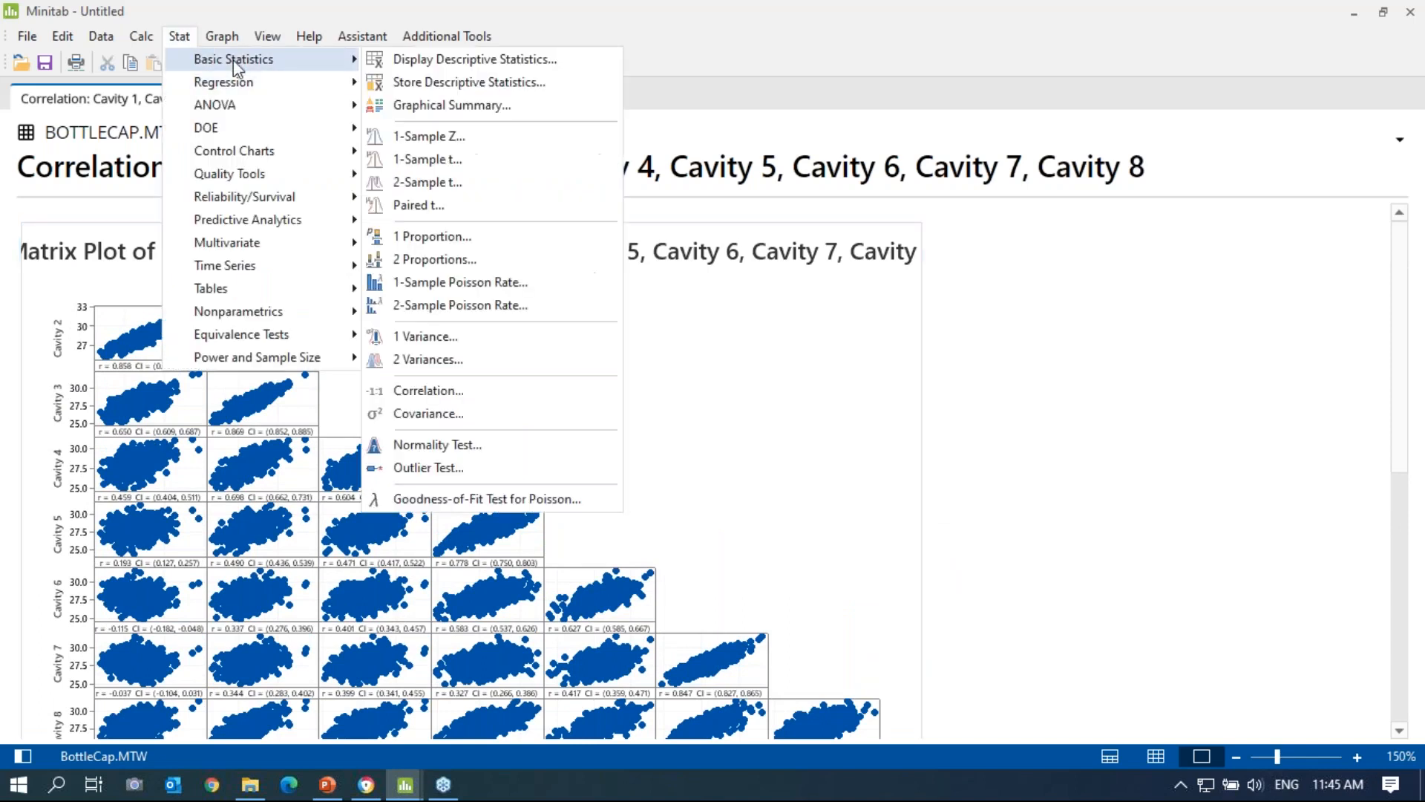
left_click(479, 397)
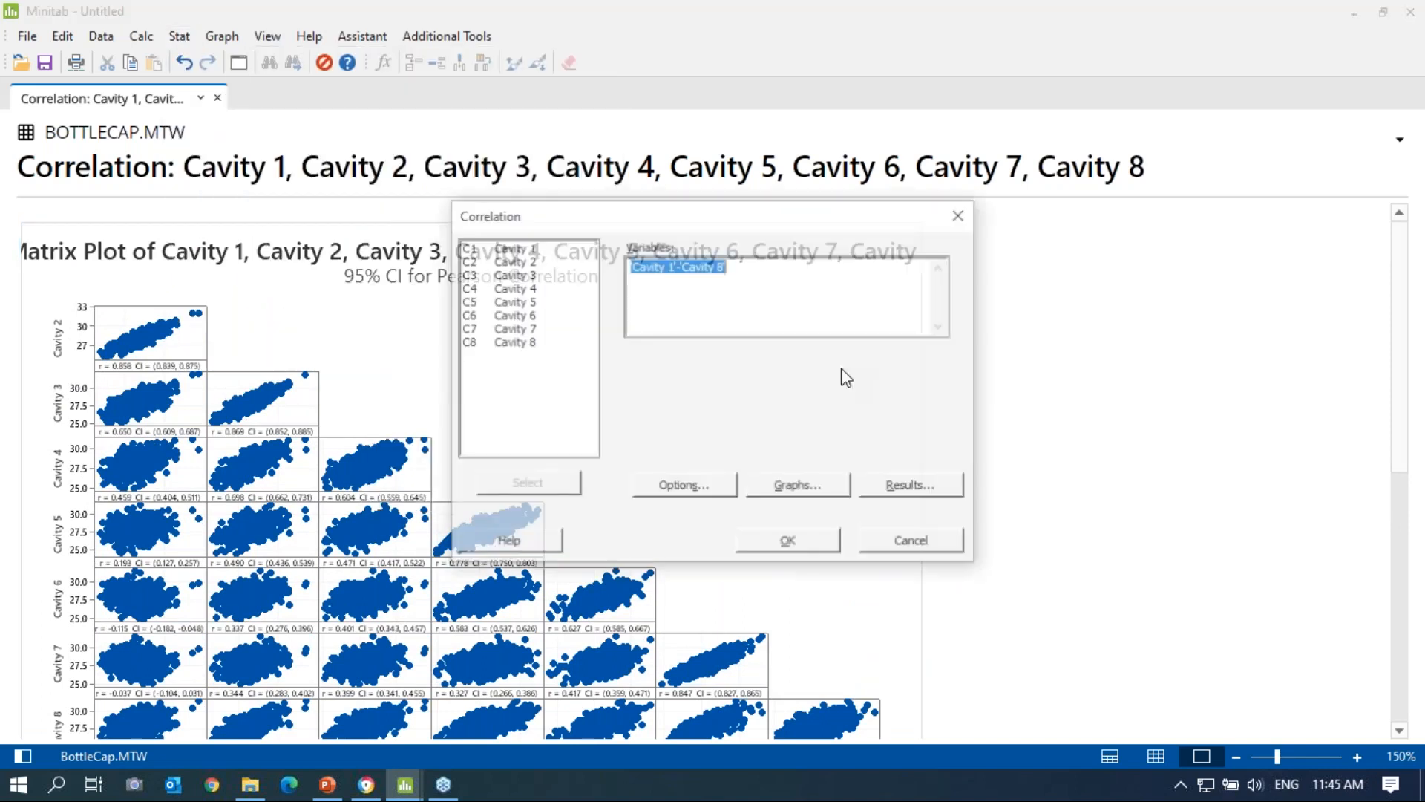
left_click(960, 215)
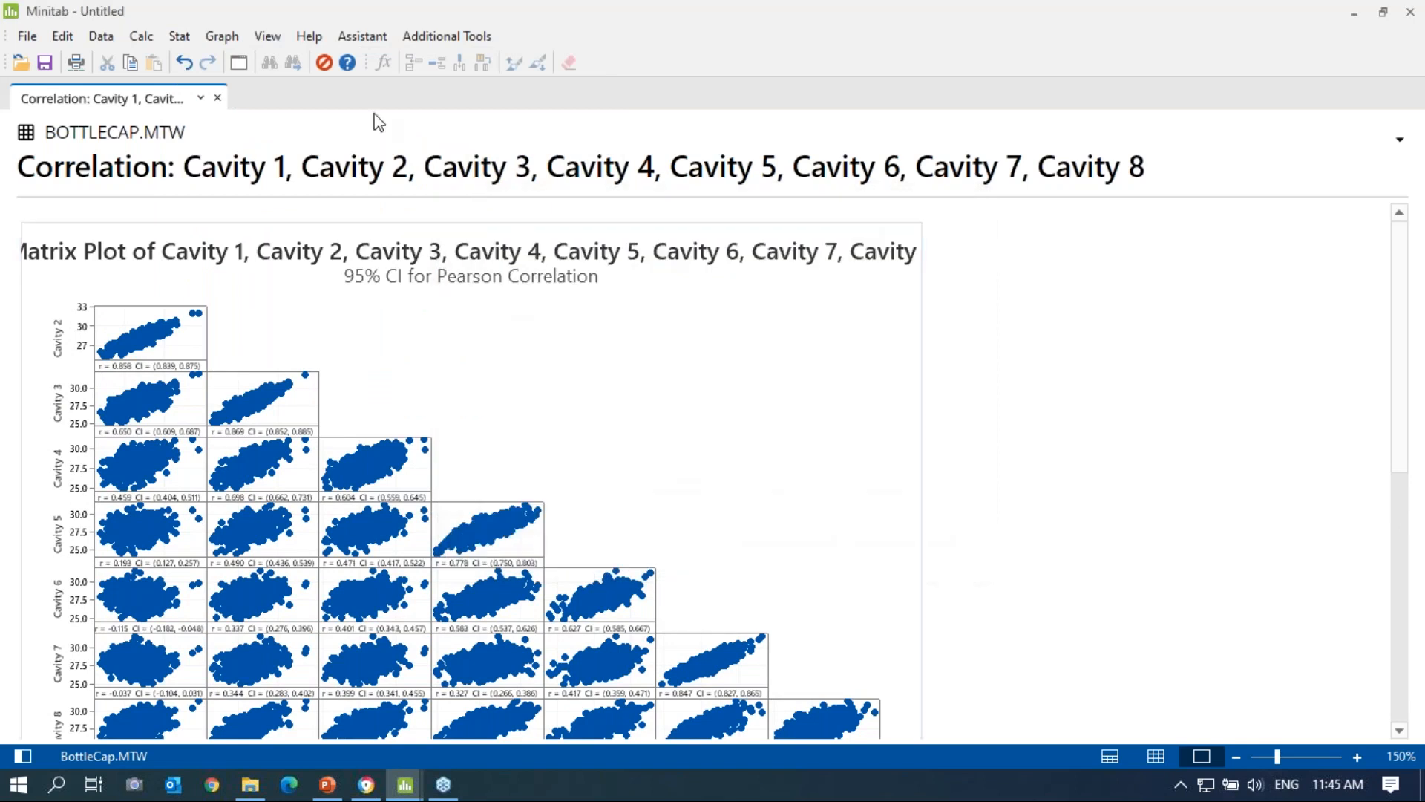
Create a simple scatterplot with Cavity 1 as the Y variable and Cavity 2 as the X variable.
left_click(213, 40)
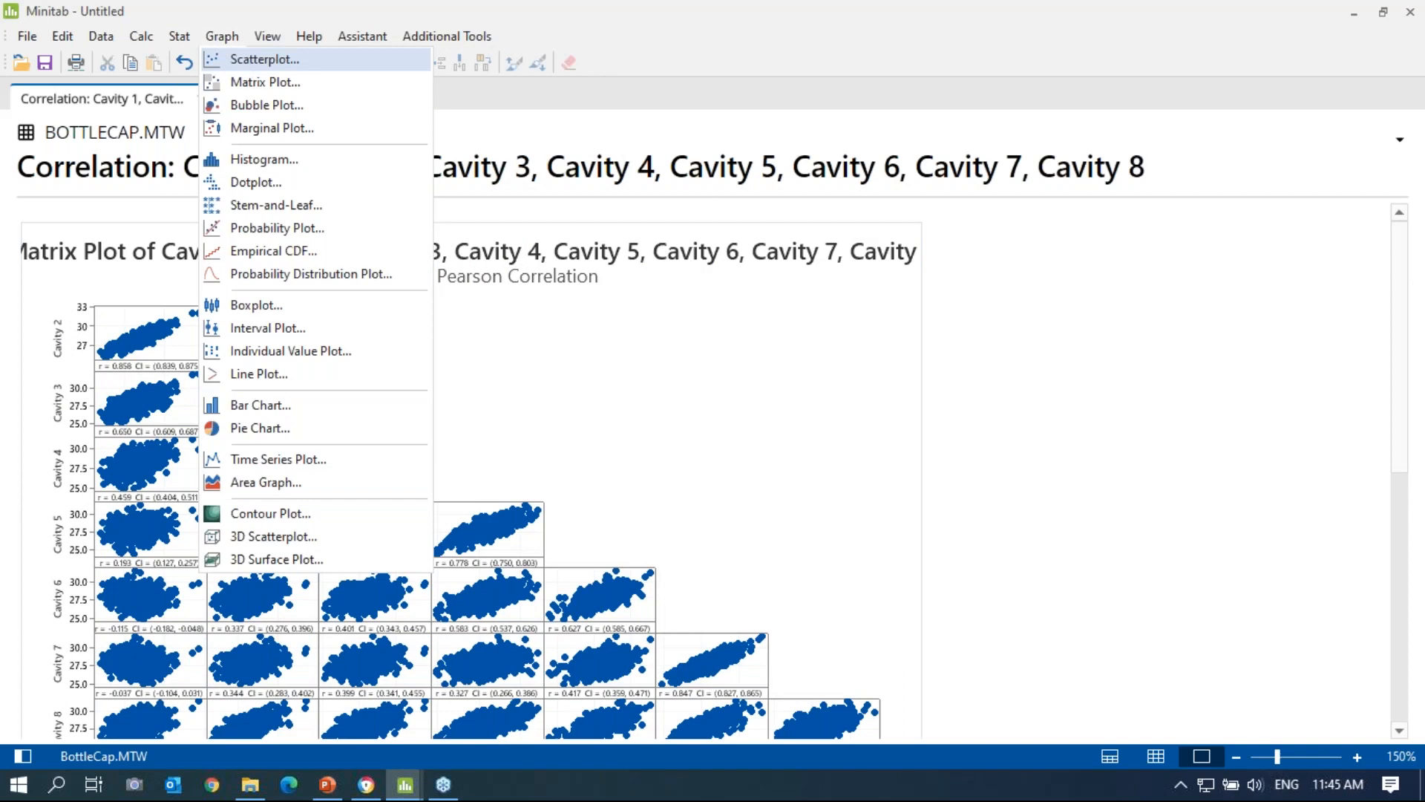
left_click(256, 59)
left_click(737, 527)
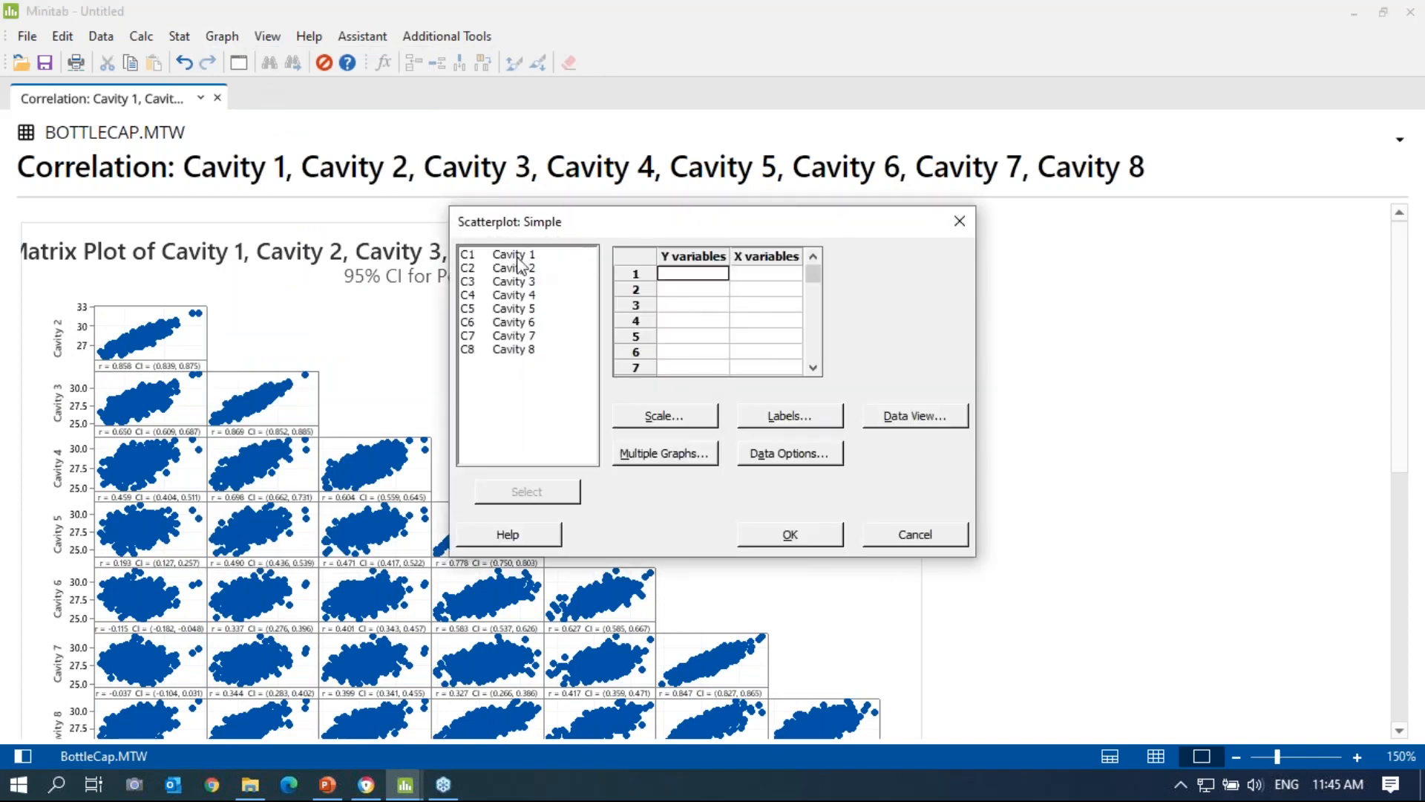
double_click(518, 257)
double_click(518, 269)
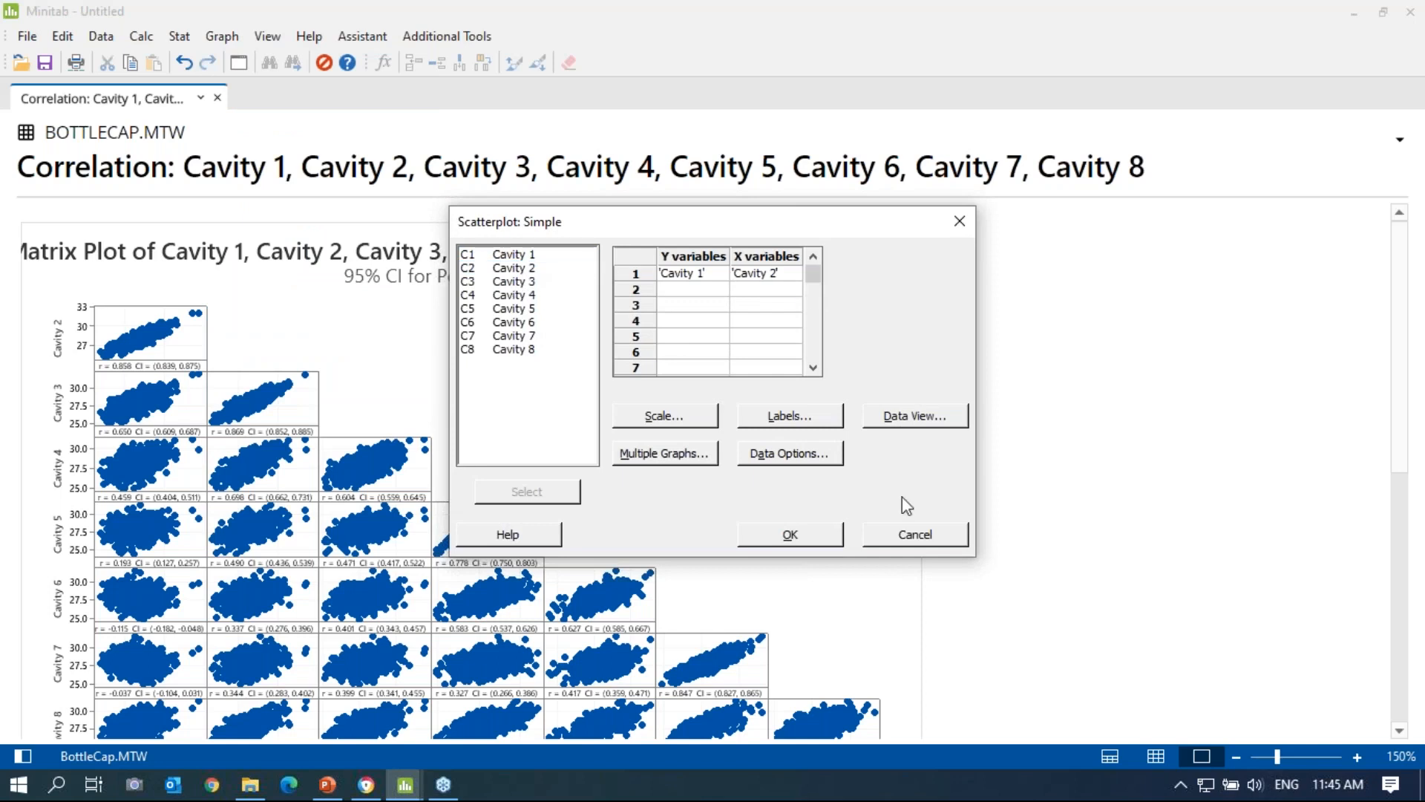
left_click(820, 537)
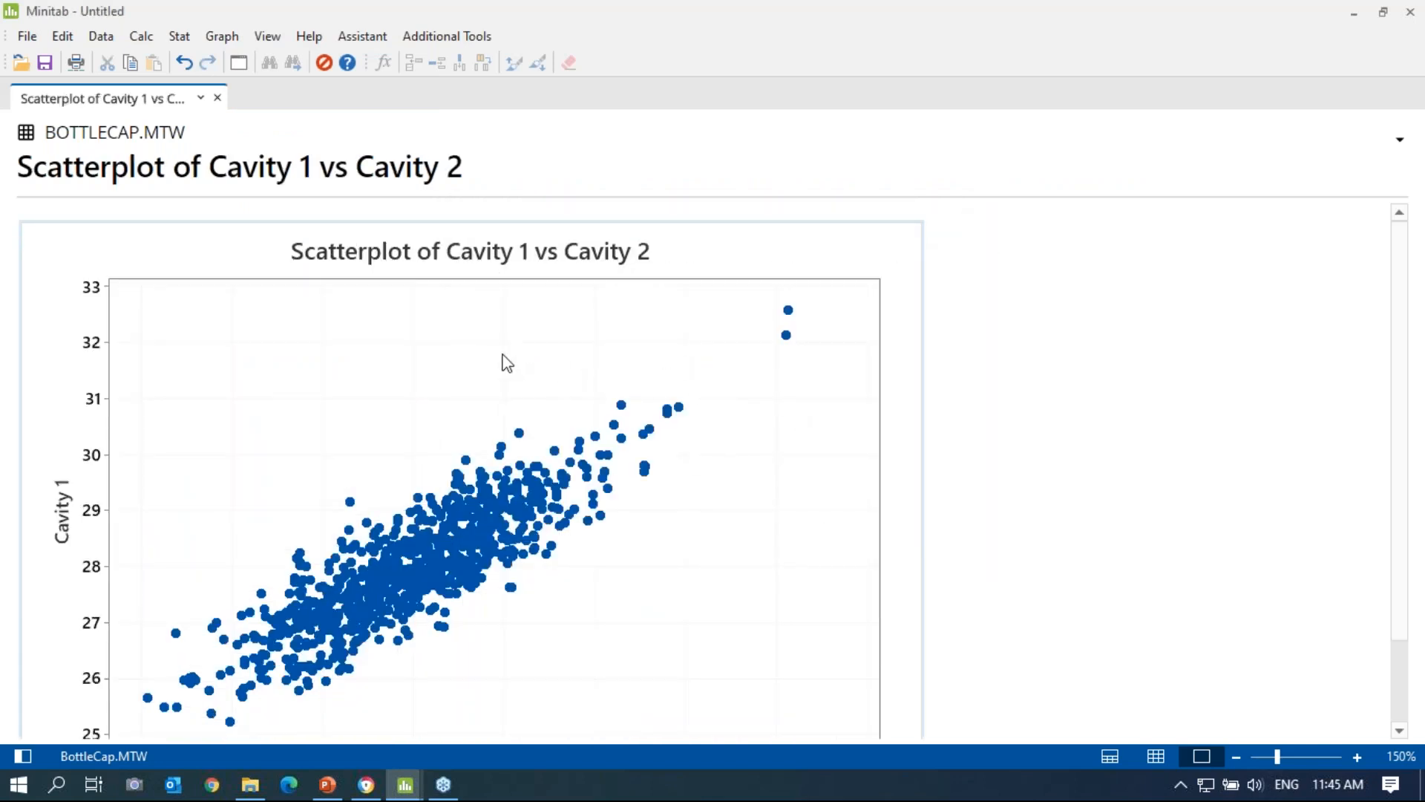
Examine the whole scatterplot of Cavity 1 against Cavity 2 for its trend and outlying points.
scroll(384, 380, "down", 3)
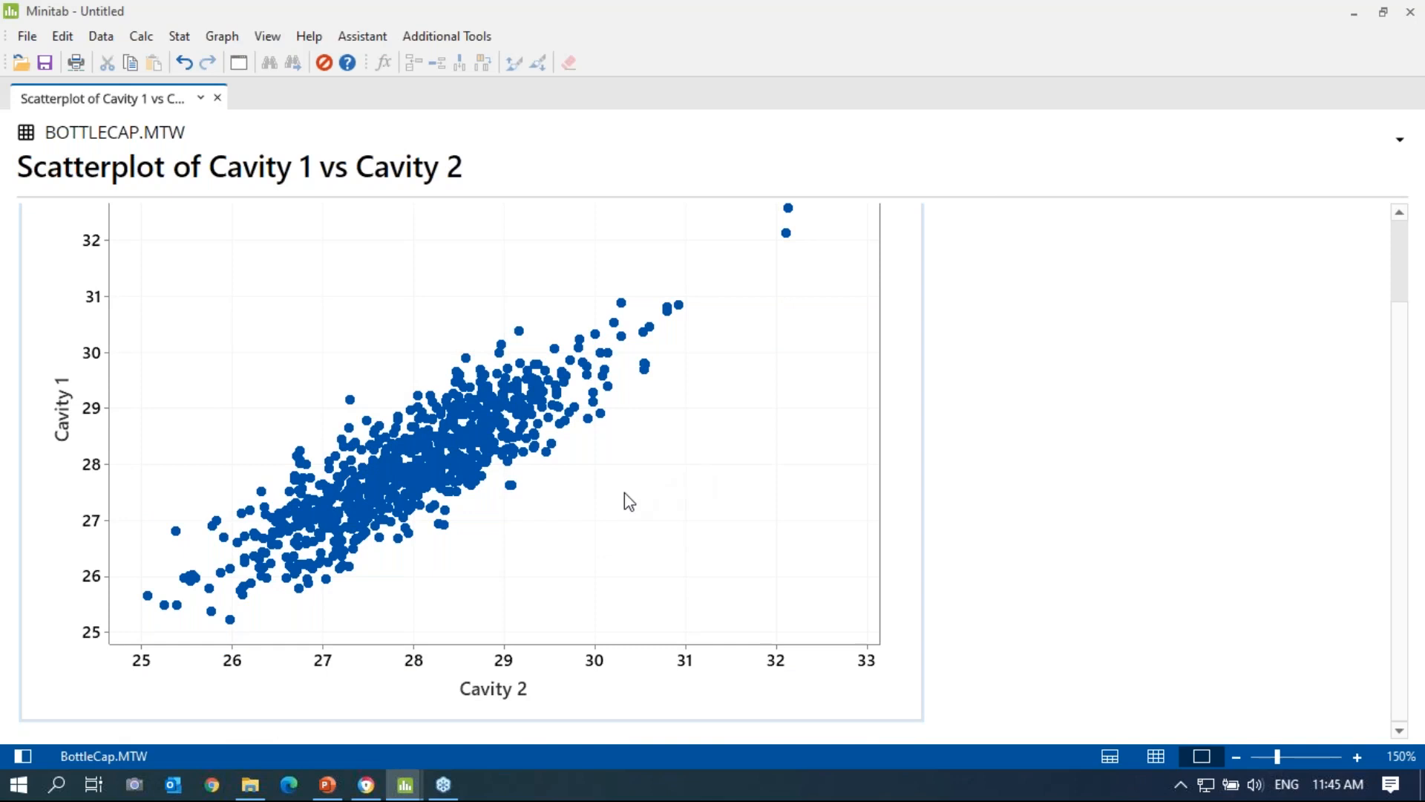
scroll(626, 492, "up", 3)
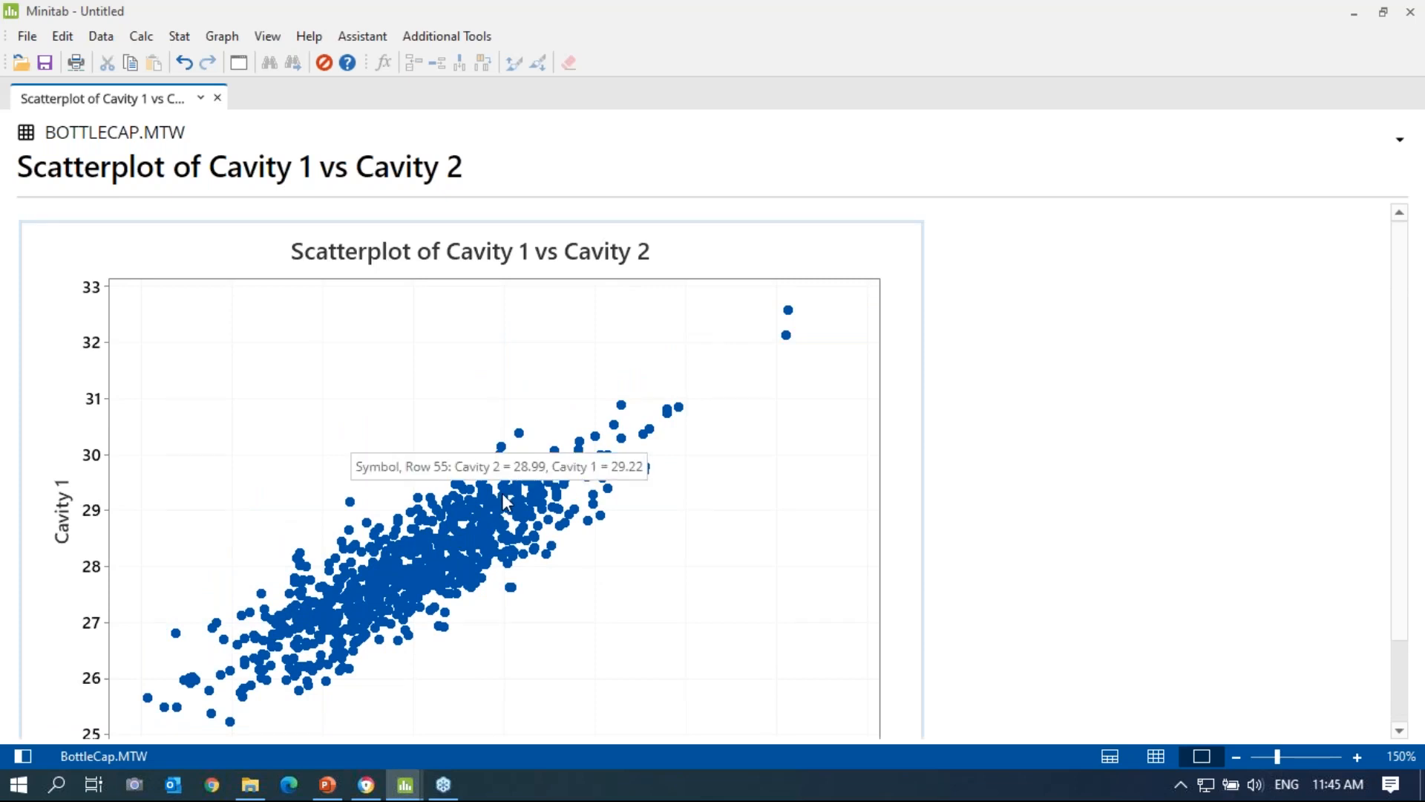
scroll(502, 493, "down", 3)
scroll(450, 426, "up", 3)
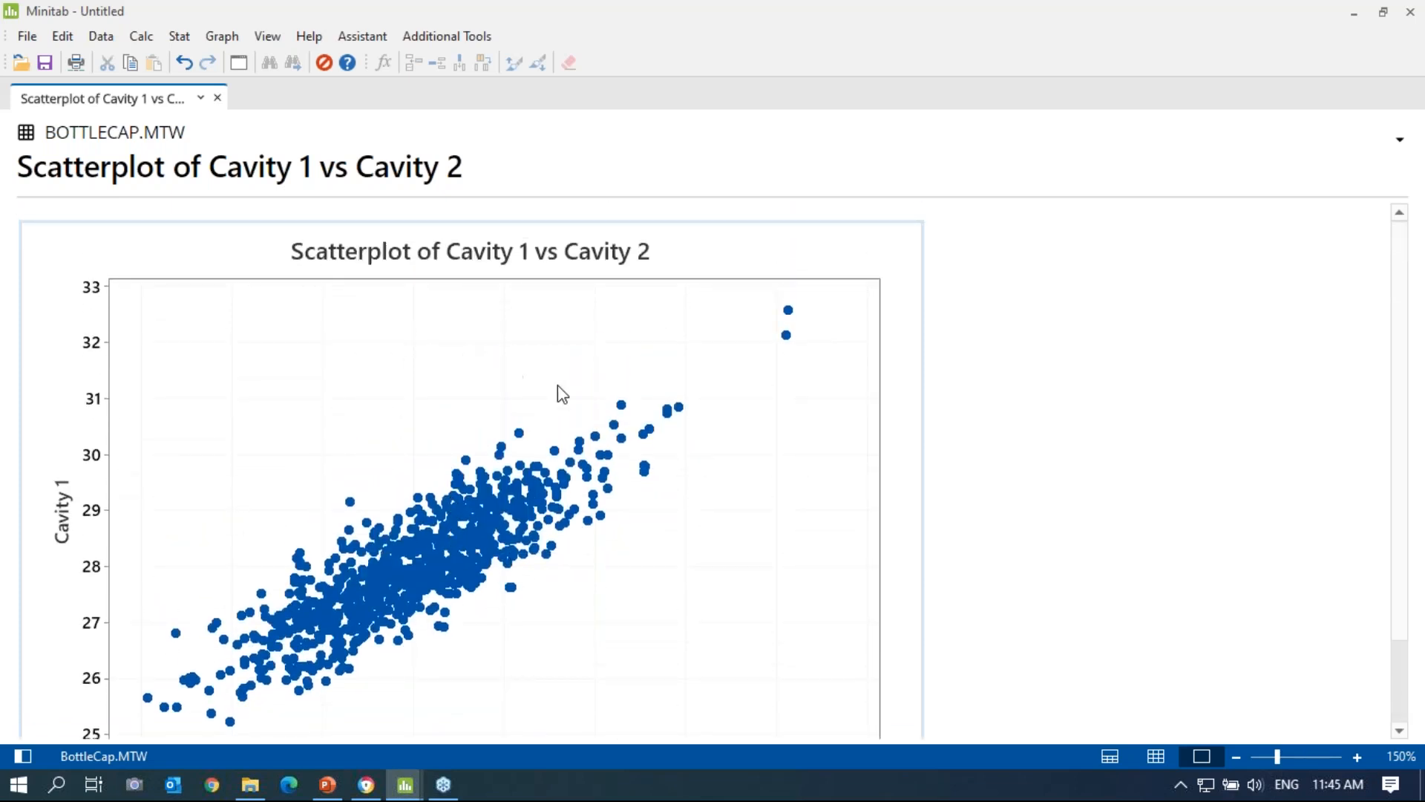
scroll(562, 394, "down", 3)
scroll(416, 309, "up", 3)
left_click(180, 37)
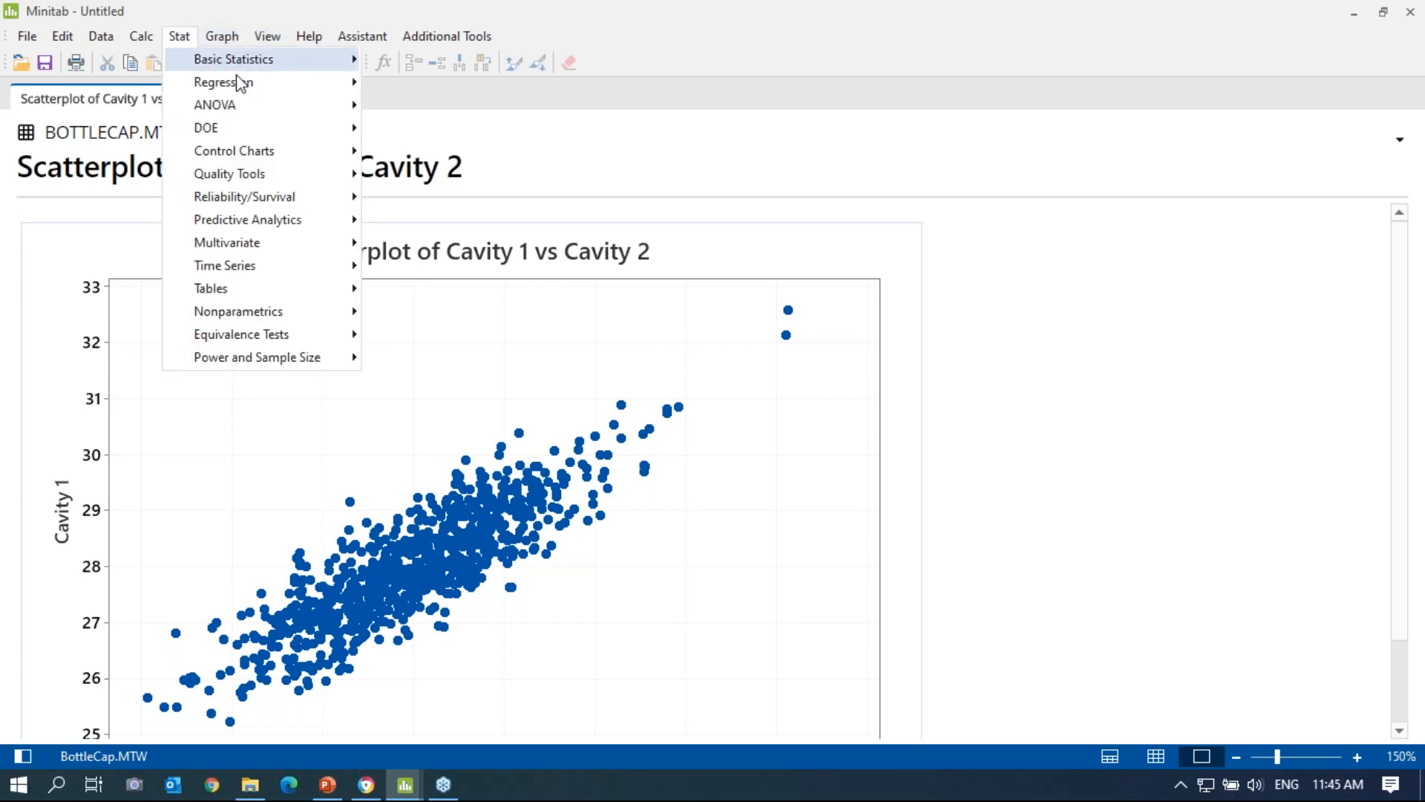
mouse_move(262, 87)
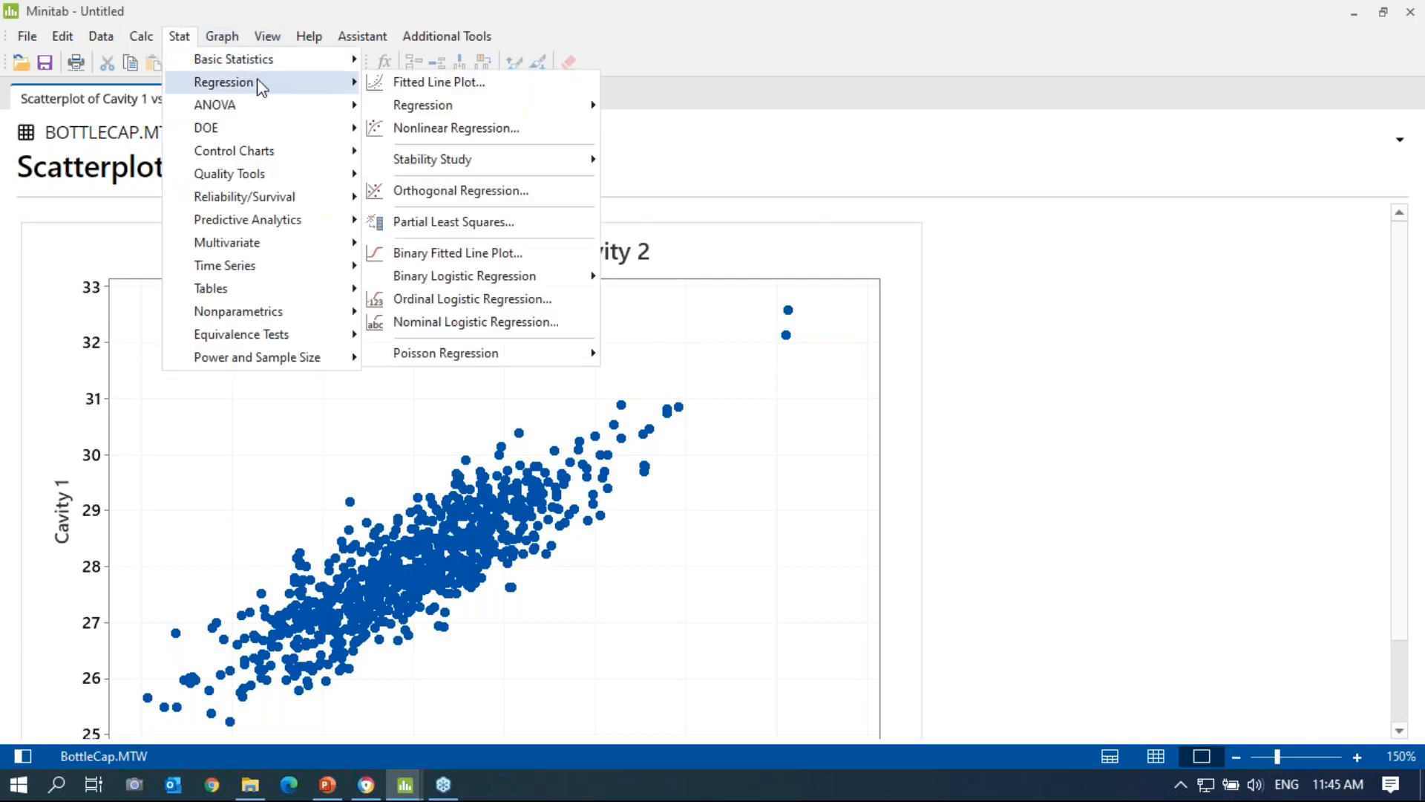
left_click(849, 344)
Open the cavity correlation output in split view beside the scatterplot and bring its Correlations table into view at 180% zoom.
left_click(23, 752)
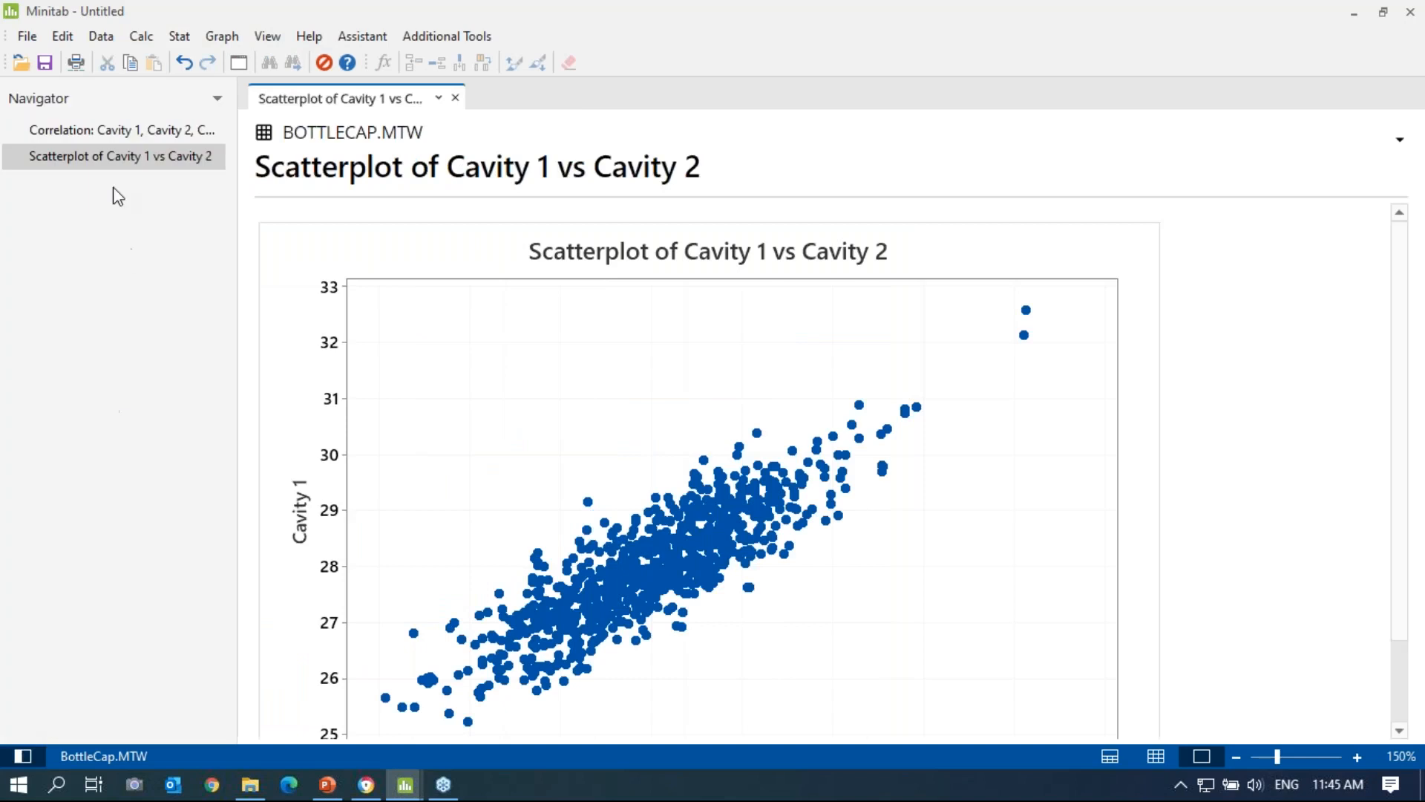
right_click(95, 136)
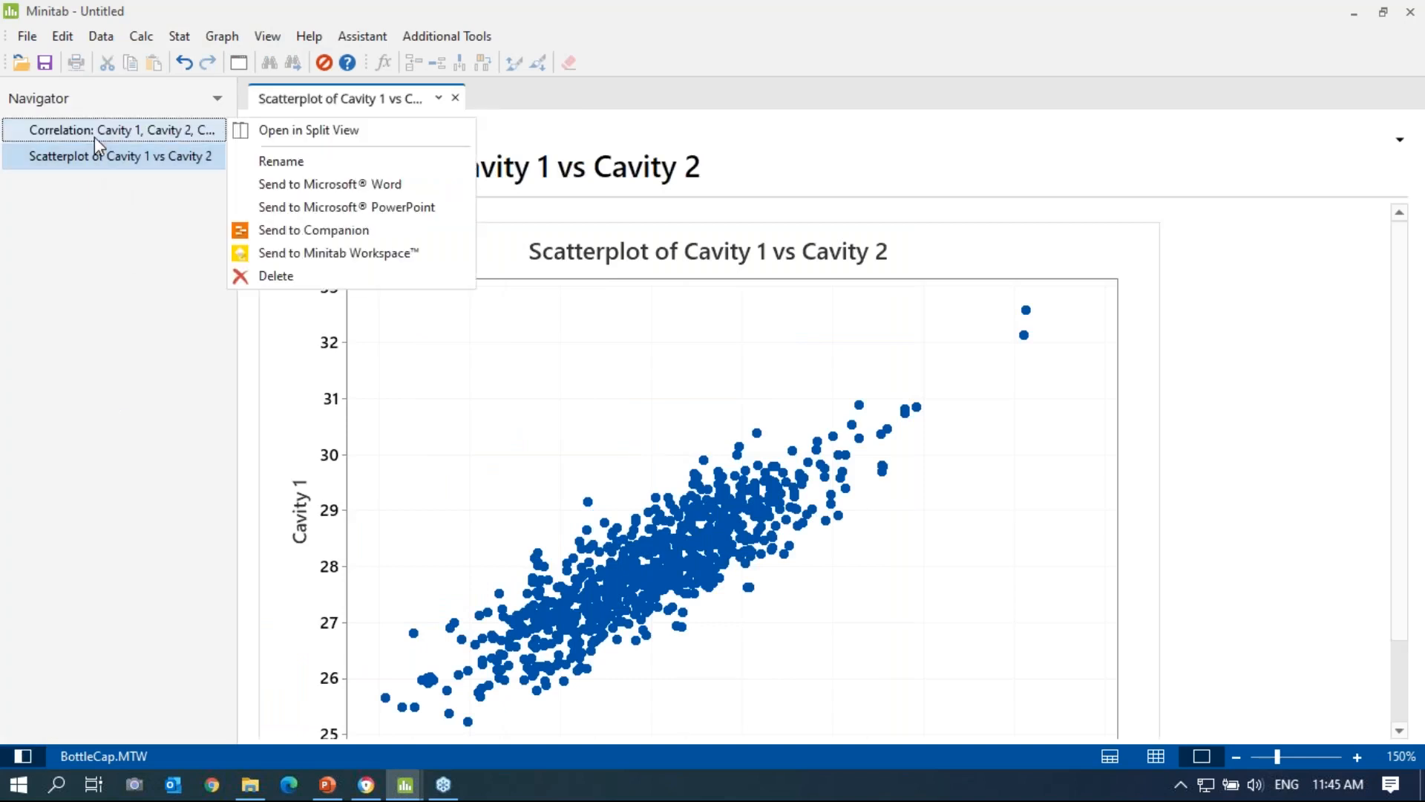
left_click(305, 132)
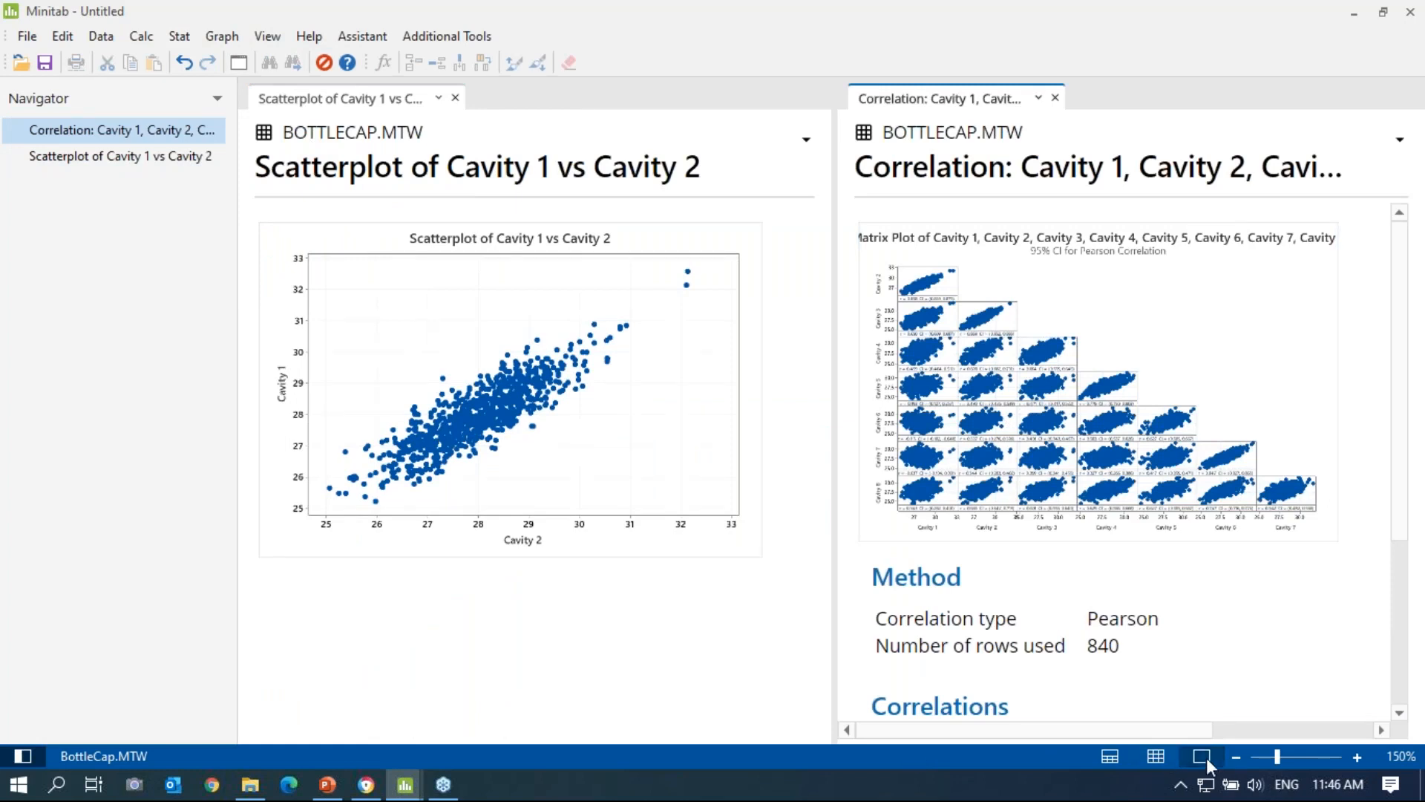
left_click(1356, 757)
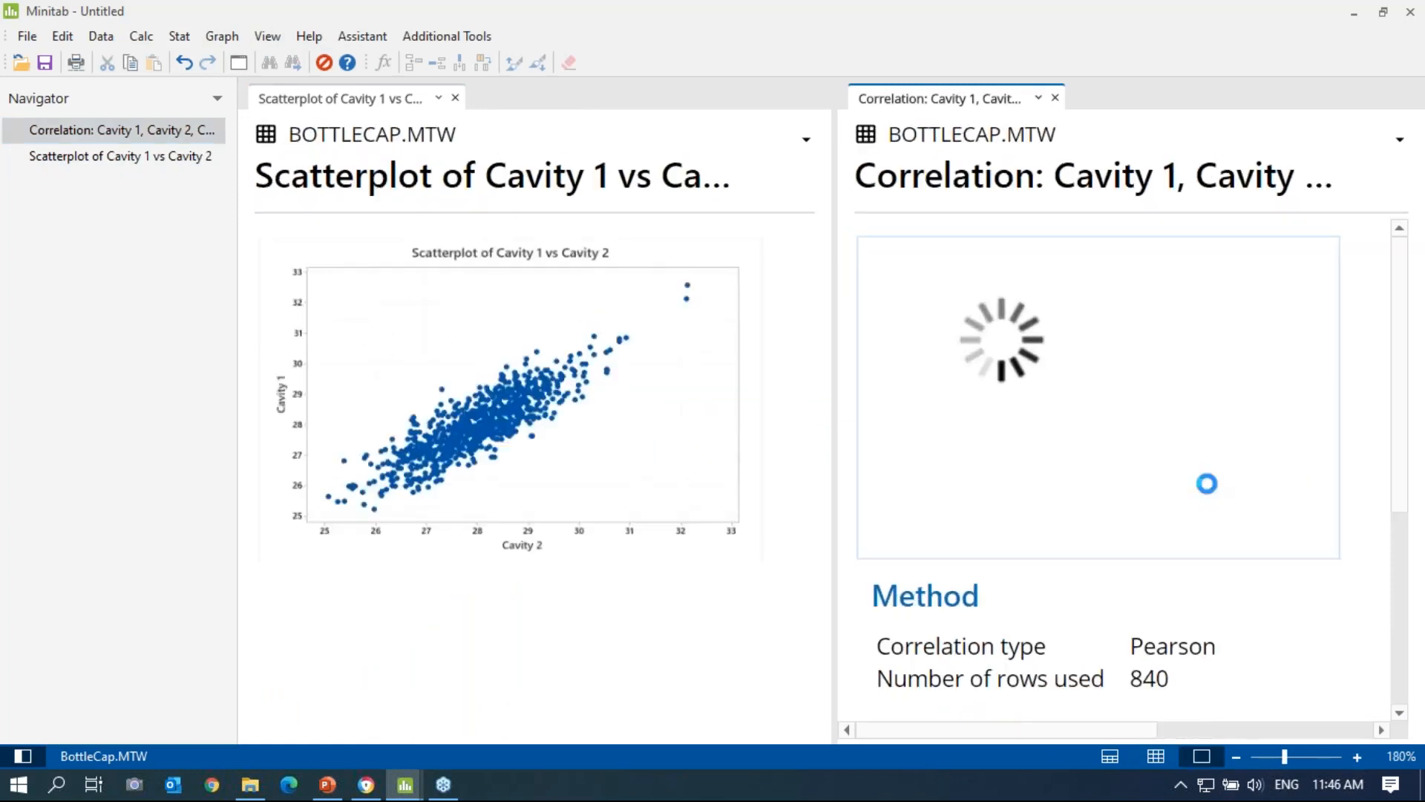
scroll(1141, 630, "down", 1)
scroll(1146, 640, "down", 2)
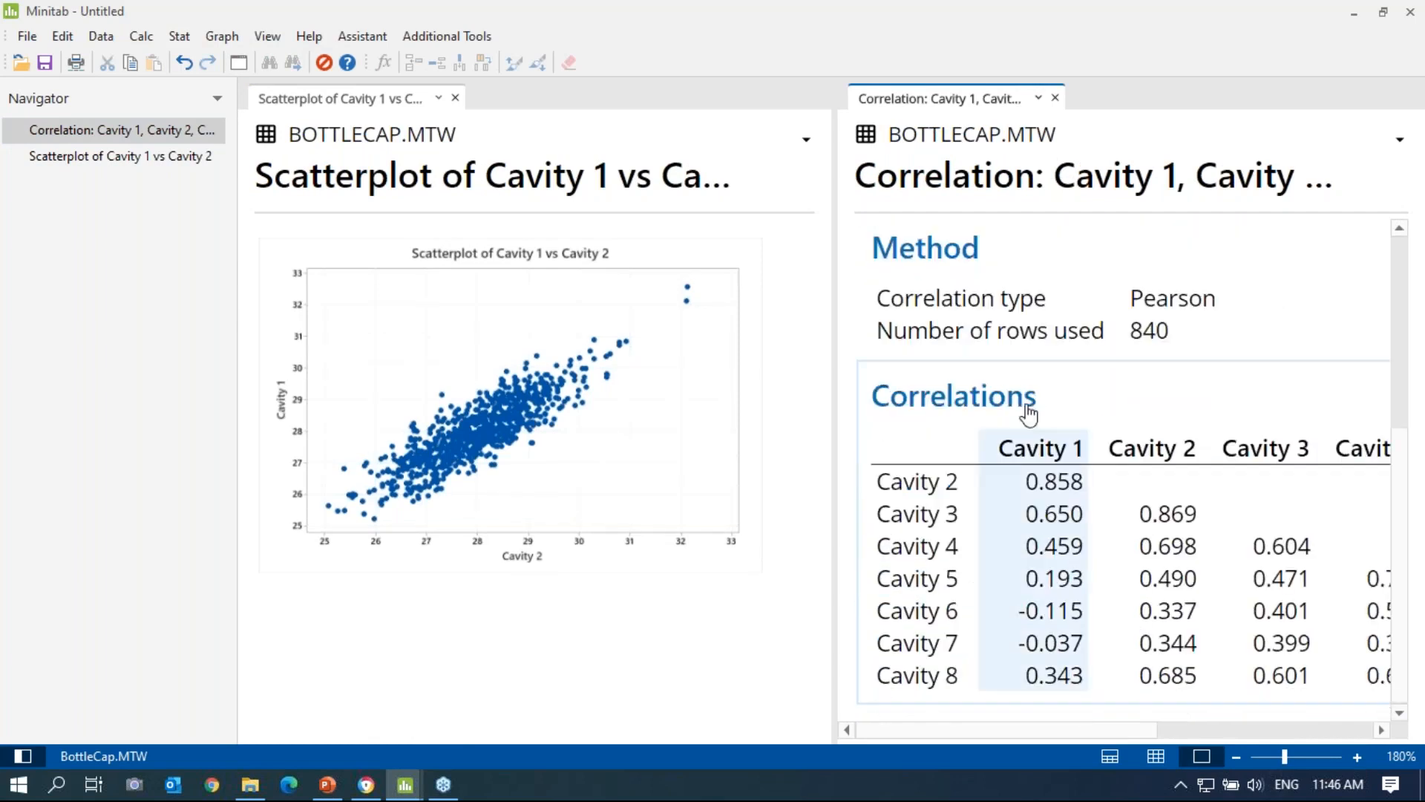
Close the scatterplot to read the full Correlations table, and switch to the Correlation & Regression presentation in PowerPoint.
left_click(455, 98)
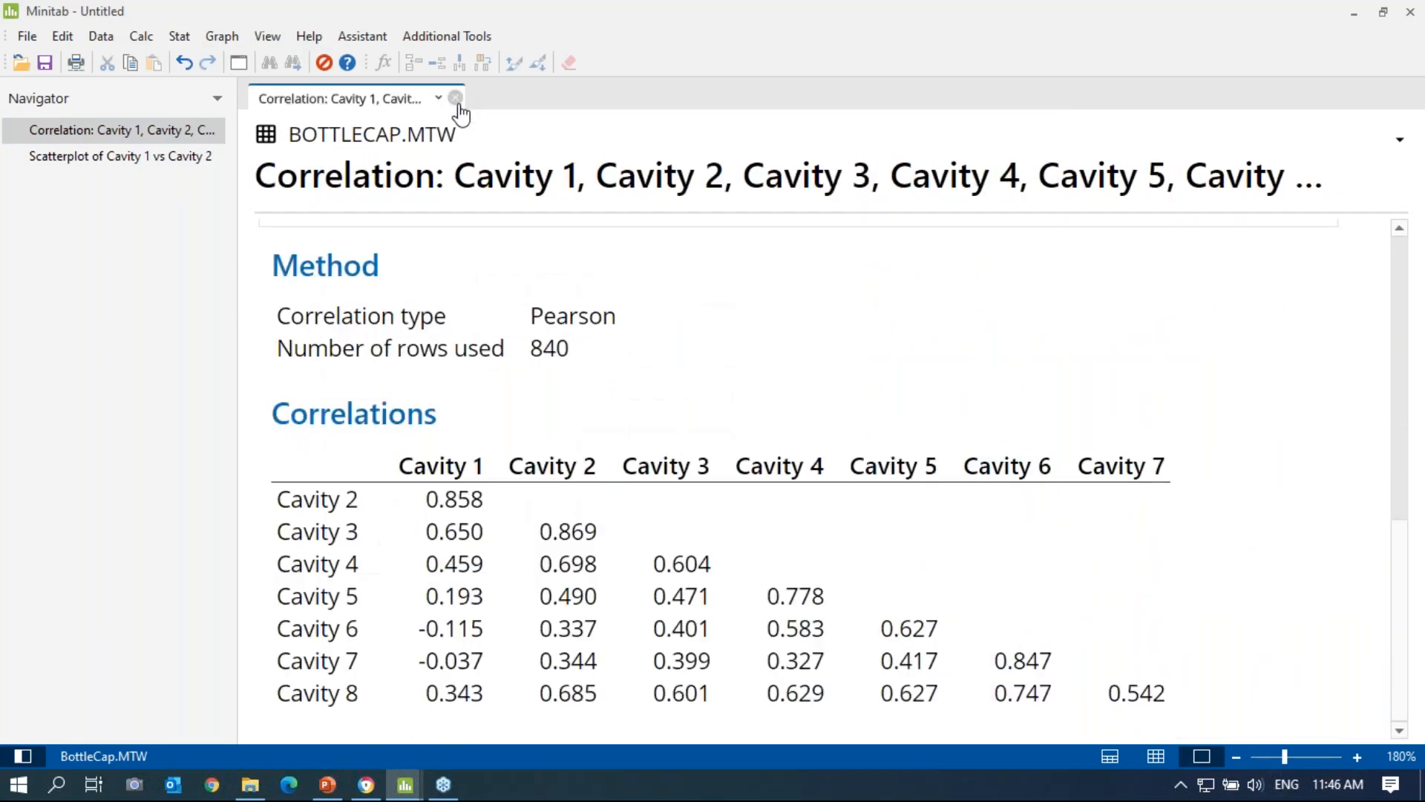
scroll(409, 494, "down", 3)
left_click(324, 788)
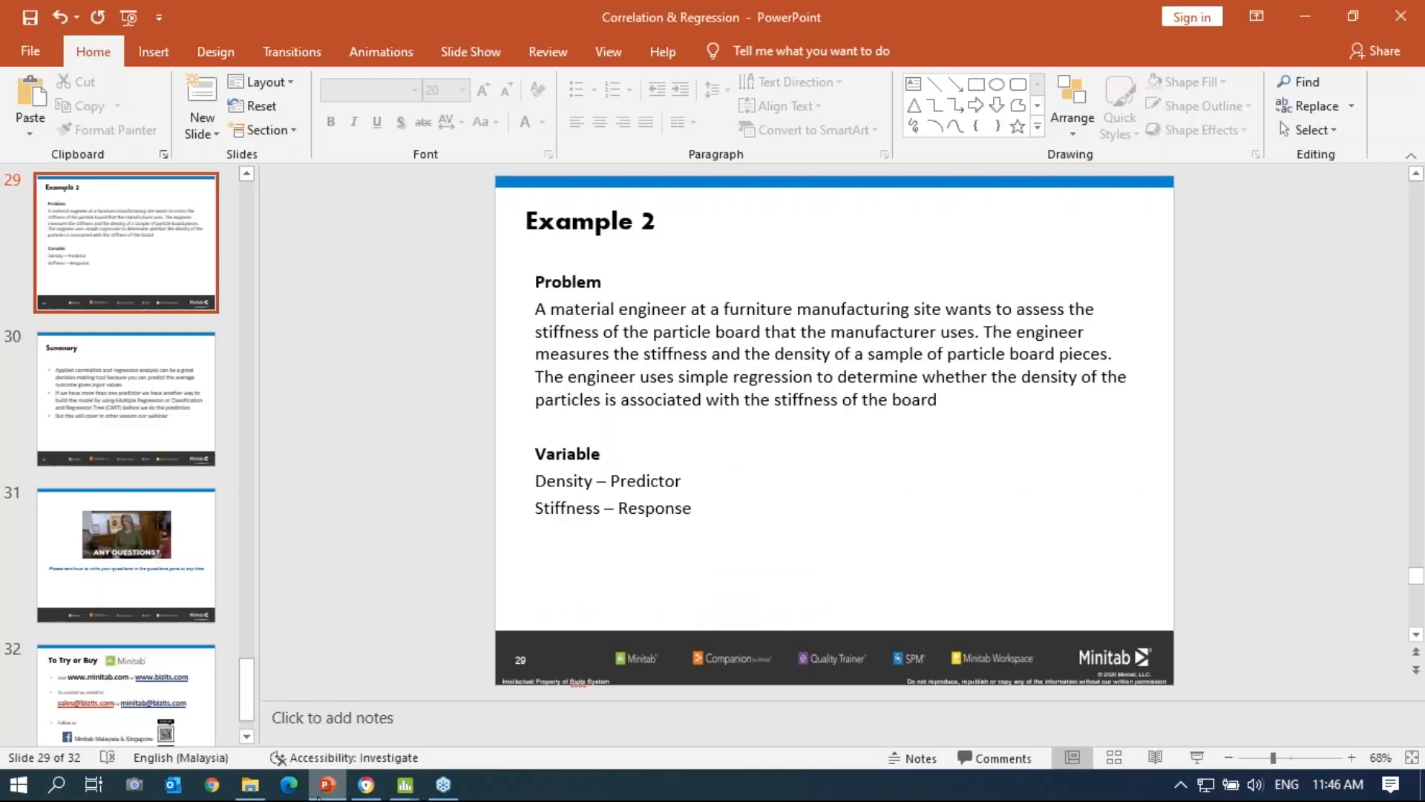
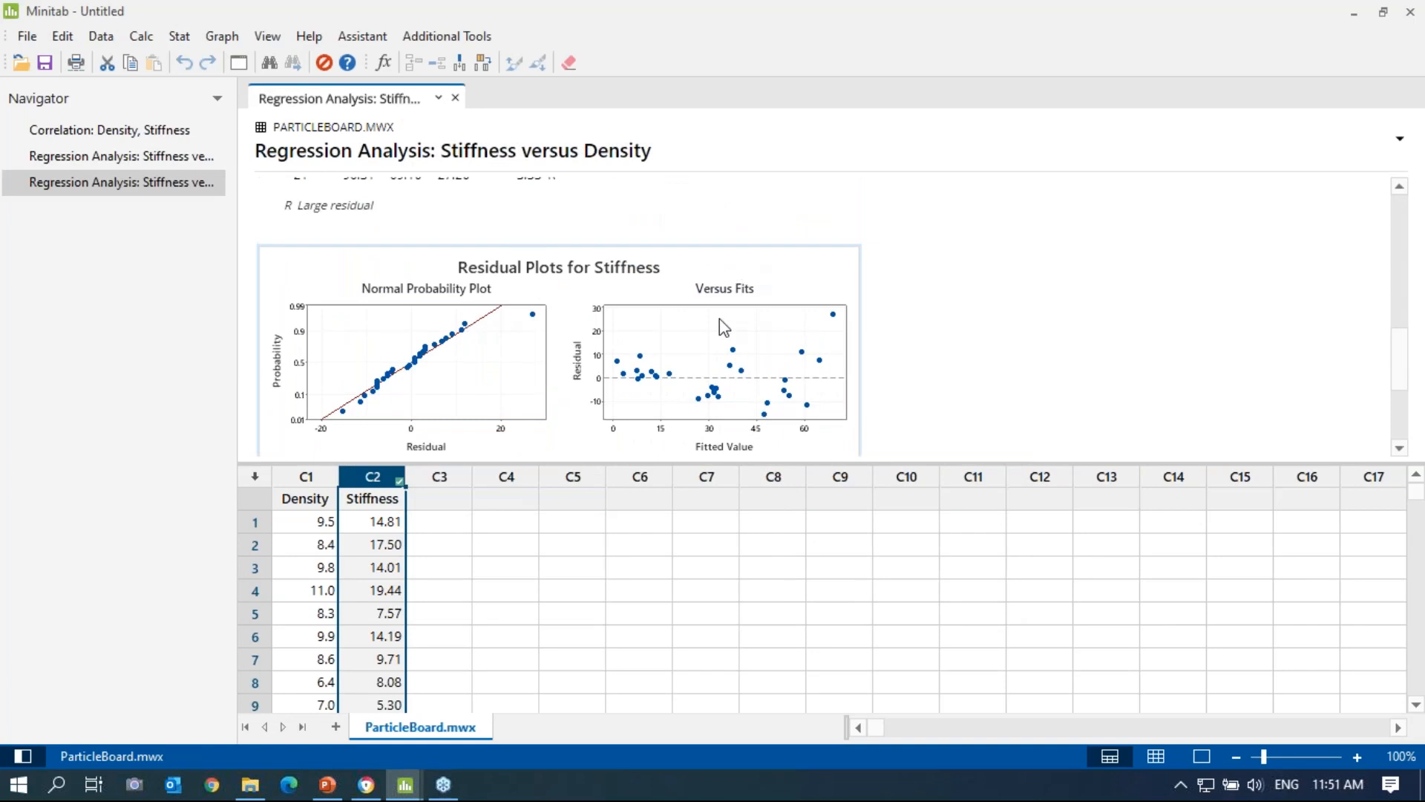
Examine the four residual plots for Stiffness in the particle board regression output.
scroll(692, 348, "down", 3)
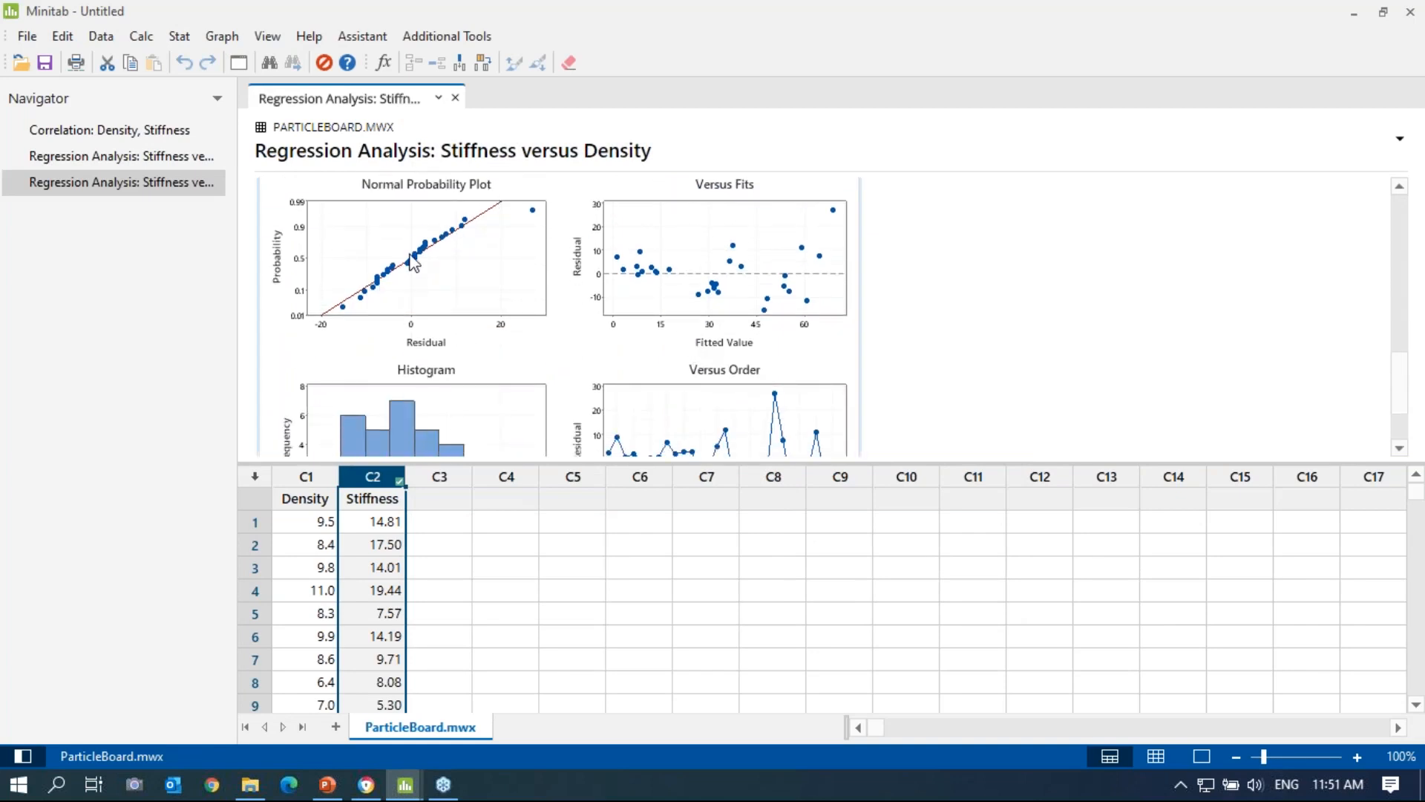
scroll(412, 258, "down", 3)
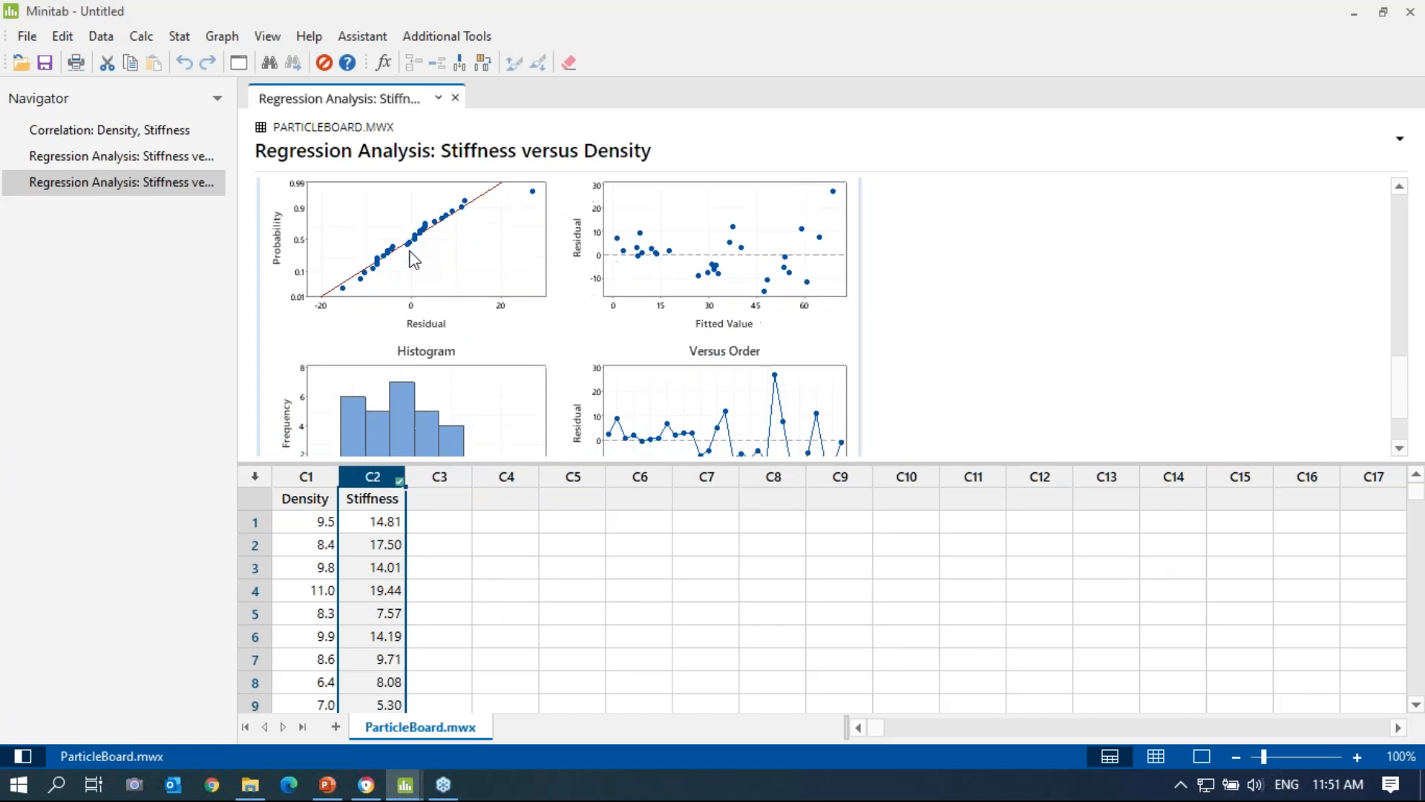
scroll(866, 255, "up", 3)
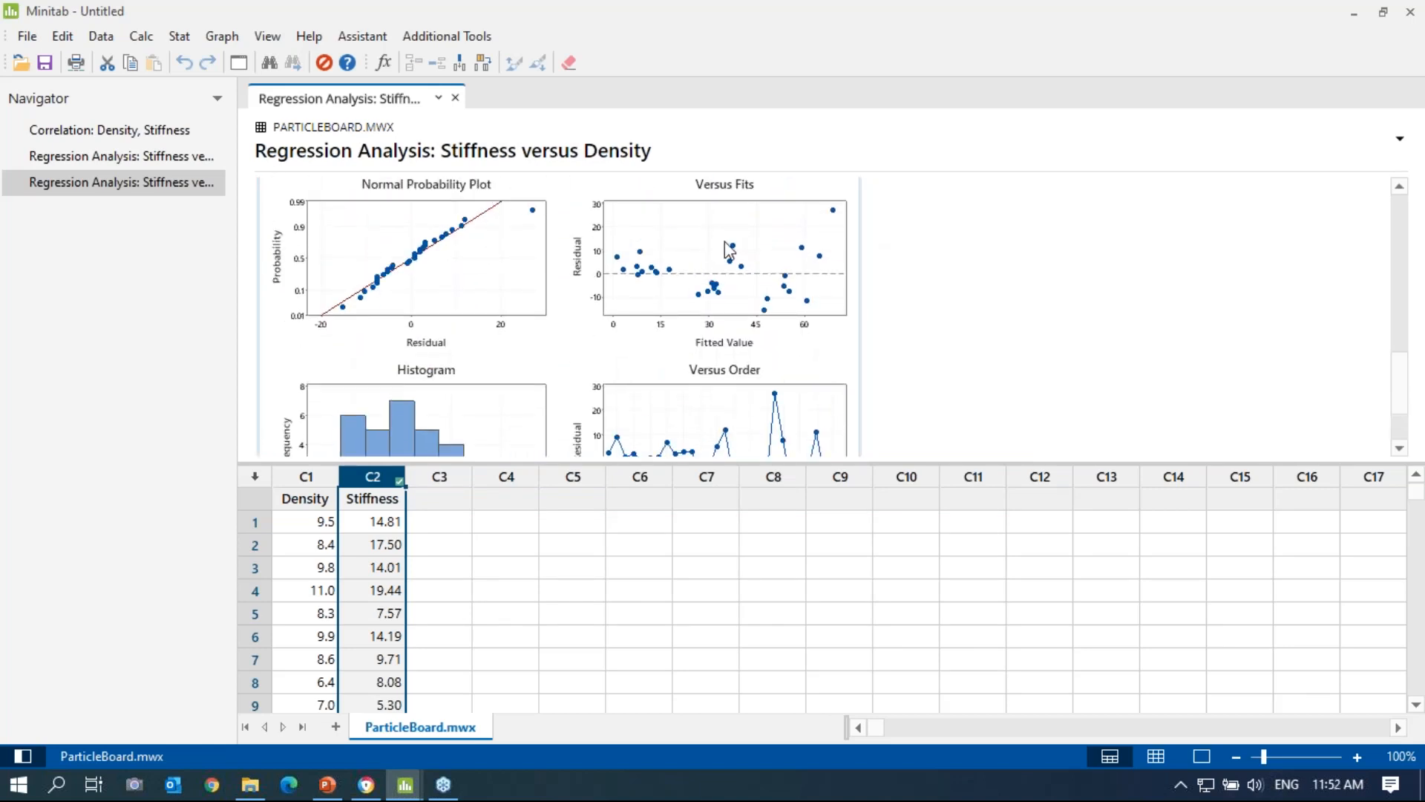
scroll(774, 268, "down", 3)
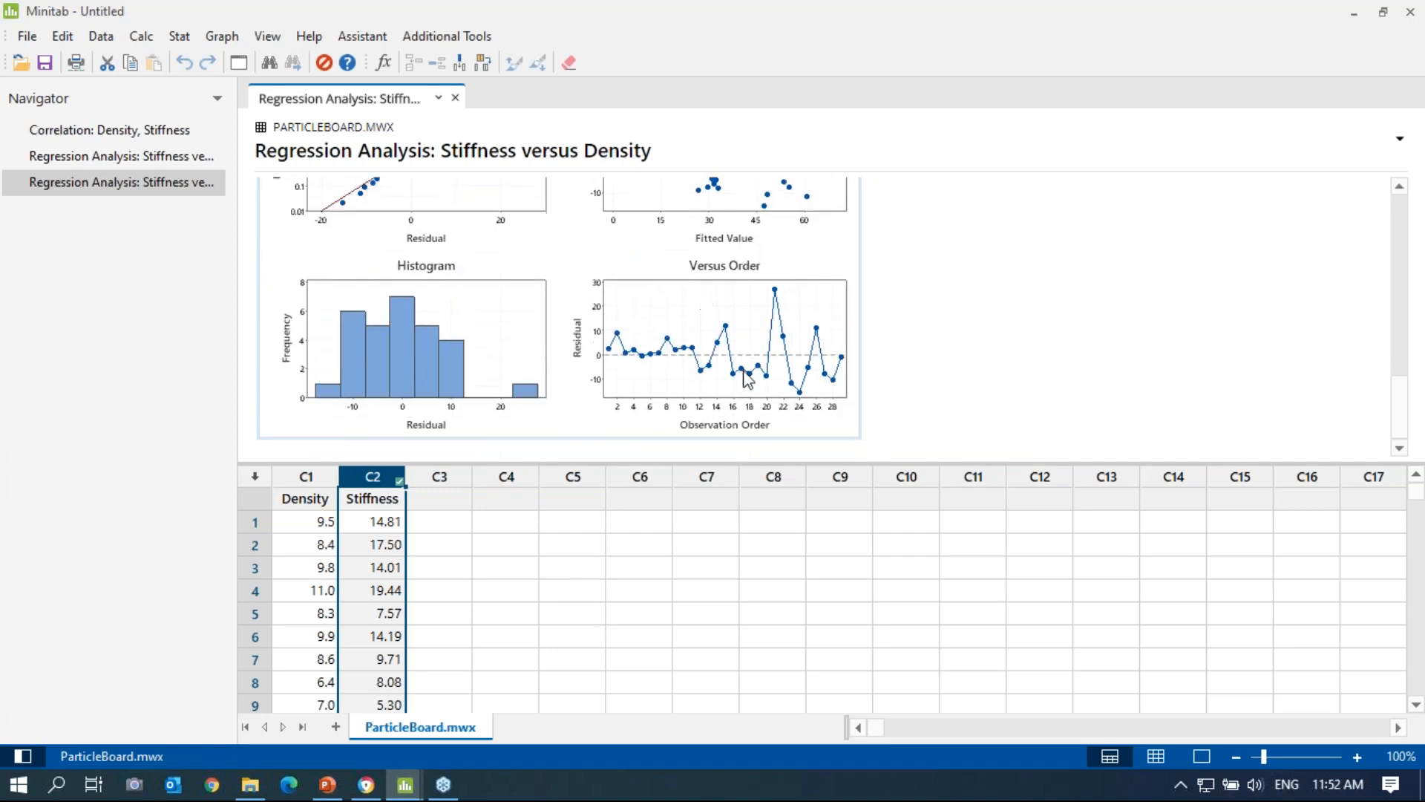
scroll(735, 331, "up", 5)
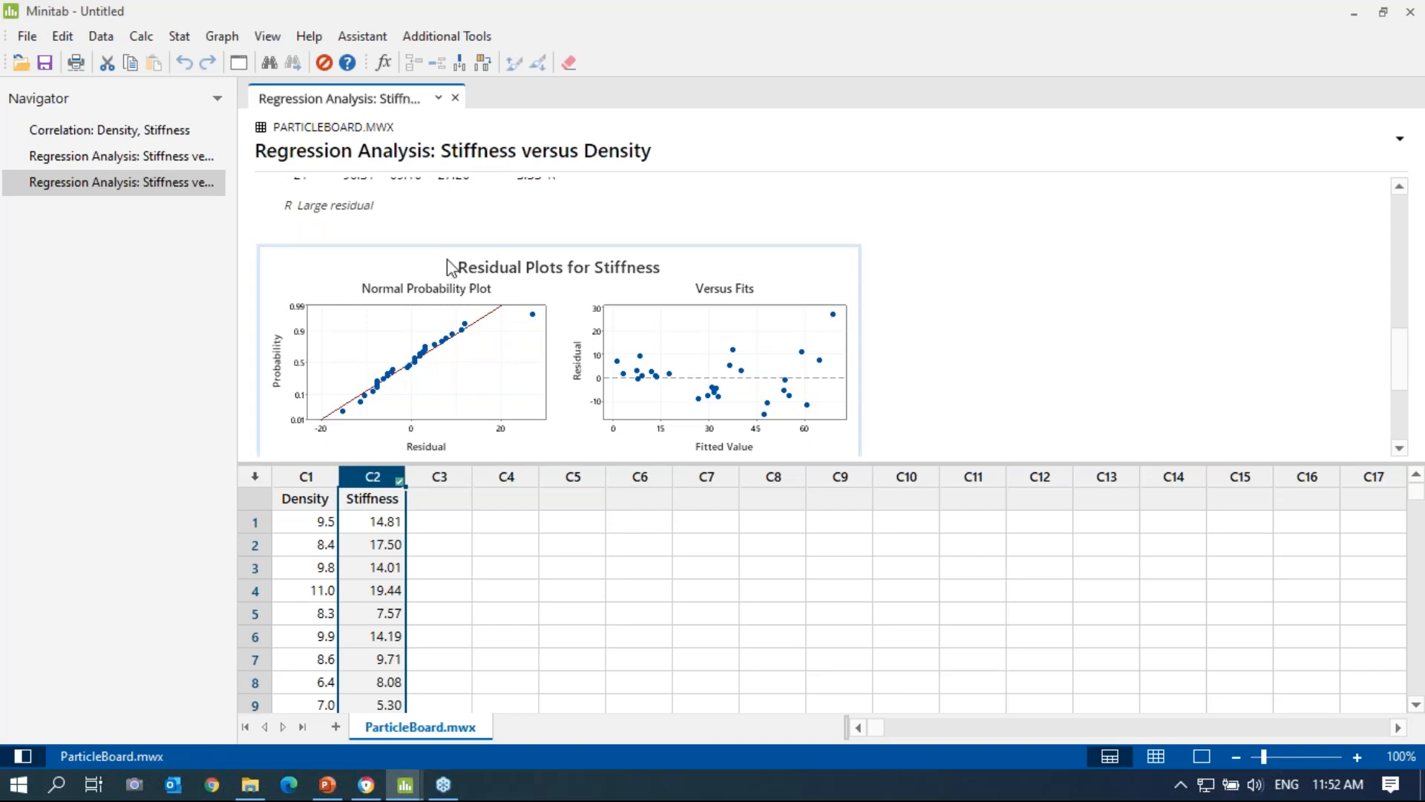
Rerun the regression of Stiffness on Density with both the fits and the residuals stored in the worksheet.
left_click(246, 61)
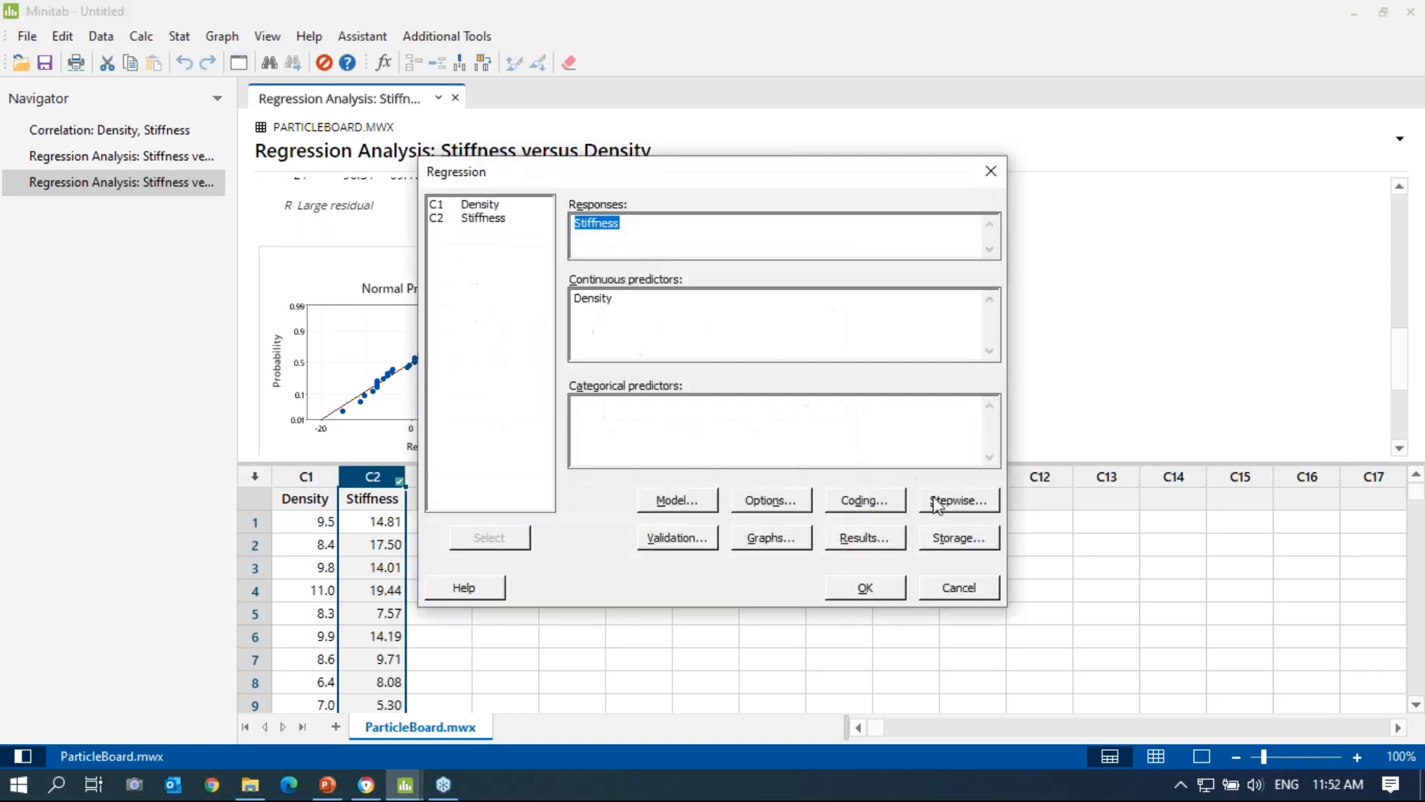
left_click(948, 547)
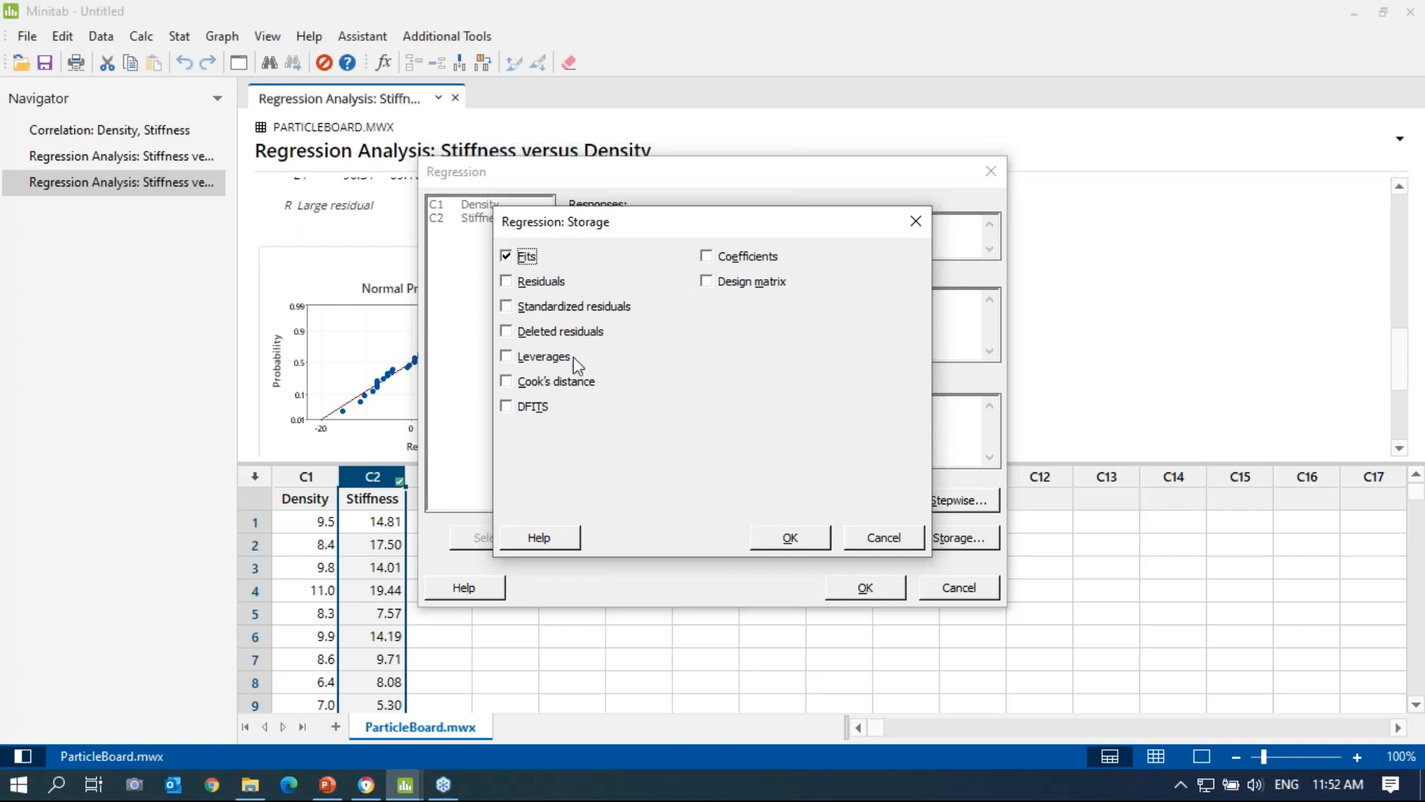
left_click(530, 282)
left_click(774, 532)
left_click(864, 586)
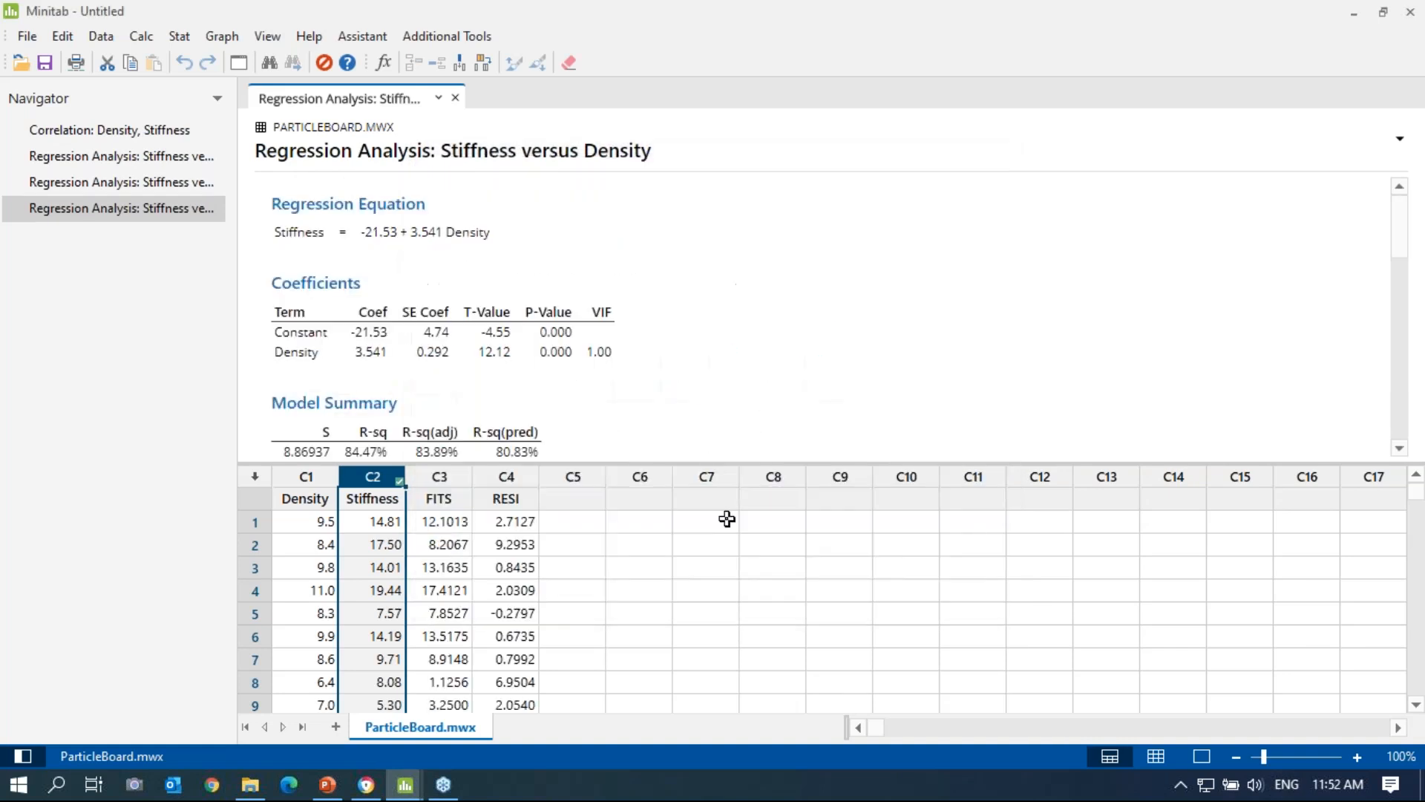
Compare the density, stiffness, stored fit and residual of the first worksheet row.
left_click(452, 500)
left_click(443, 524)
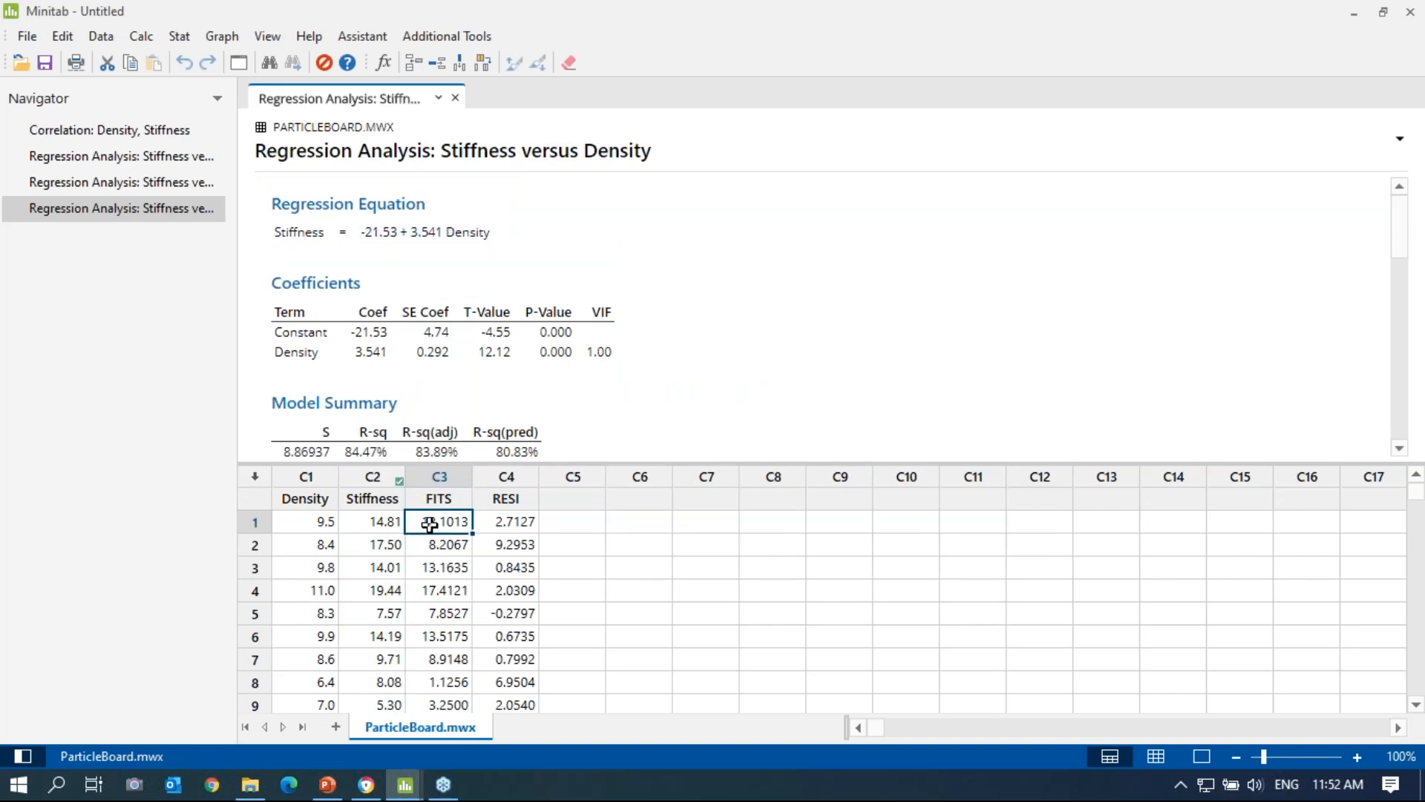
left_click(301, 529)
left_click(436, 532)
left_click(531, 527)
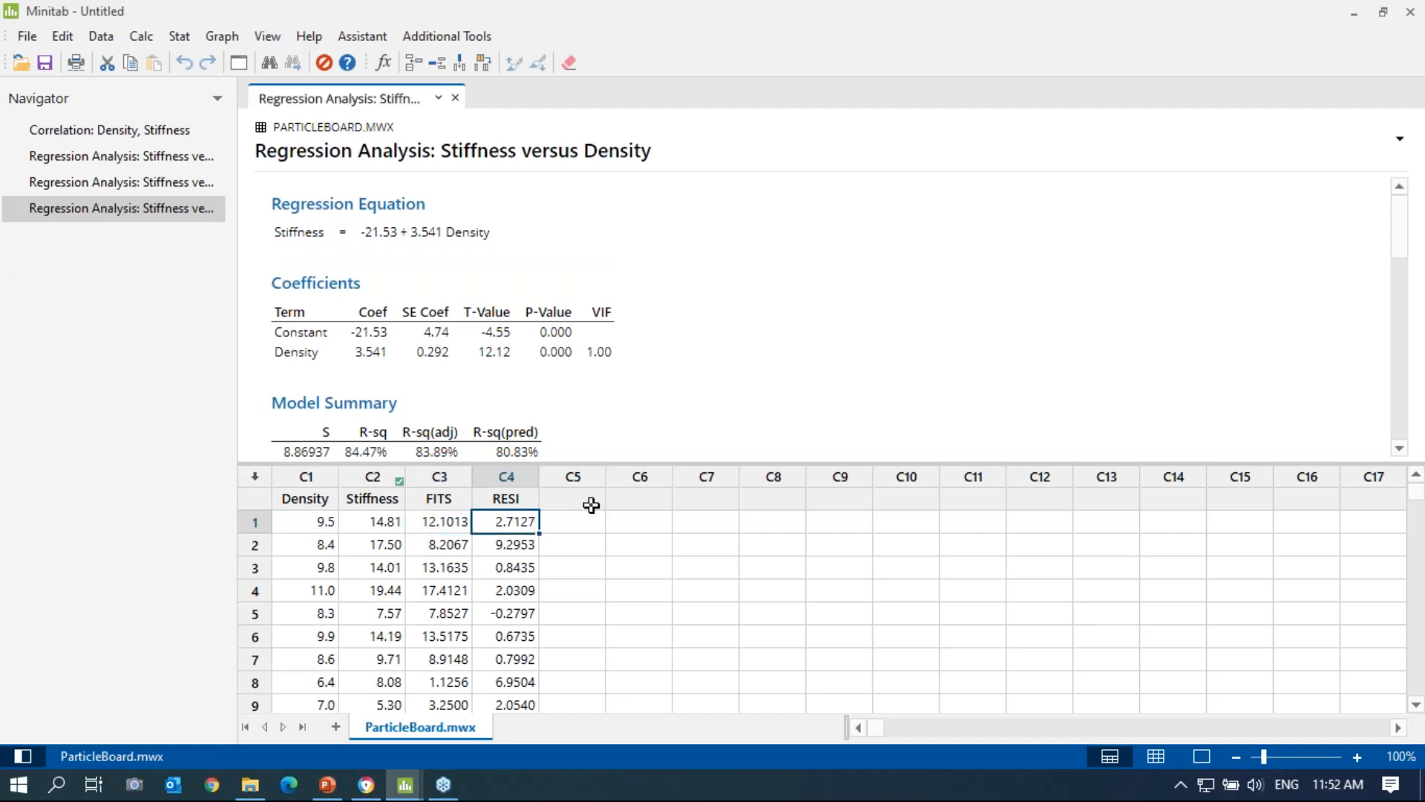
left_click(378, 523)
left_click(444, 525)
left_click(525, 529)
Review the rerun regression's residual plots against the stored residuals and return to its regression equation.
scroll(594, 372, "down", 10)
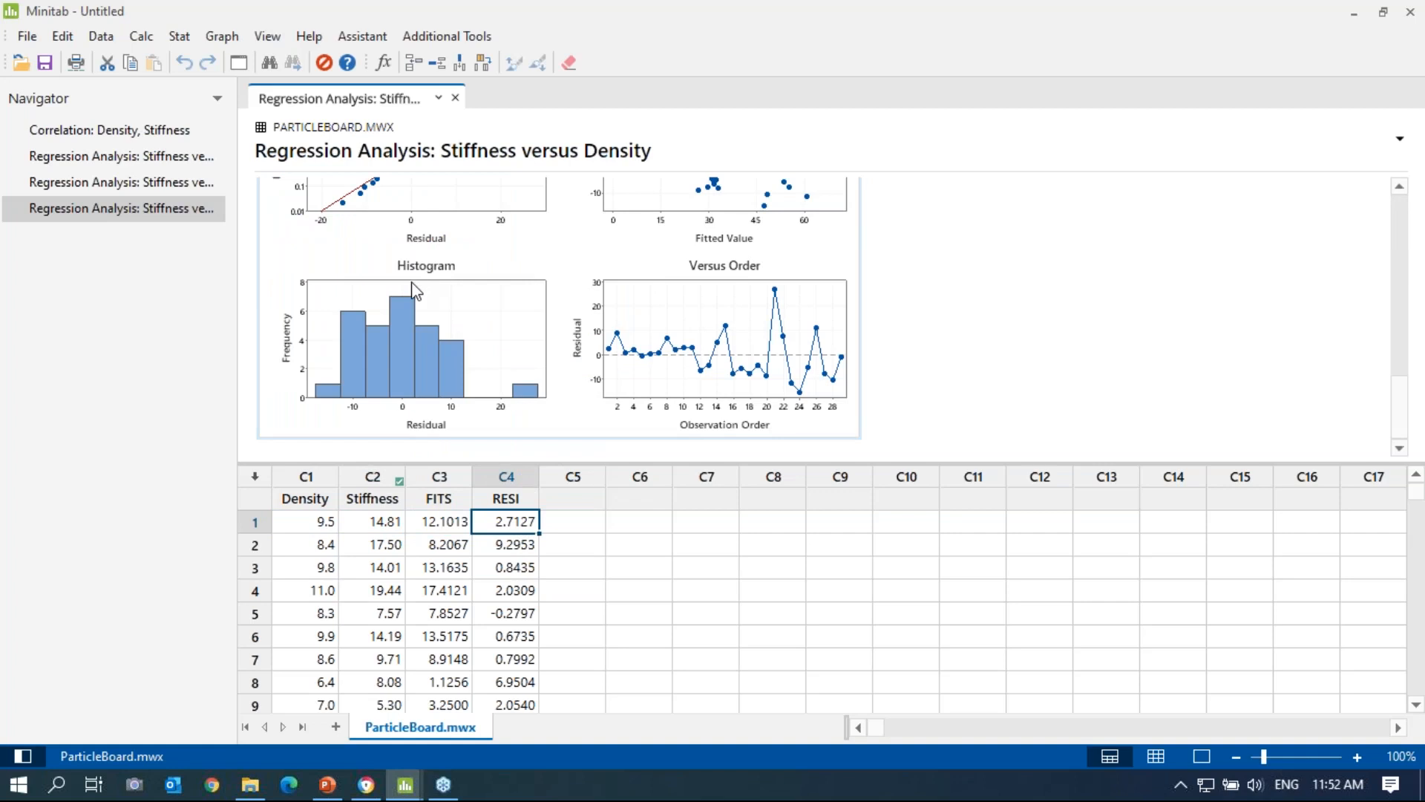
scroll(413, 290, "up", 2)
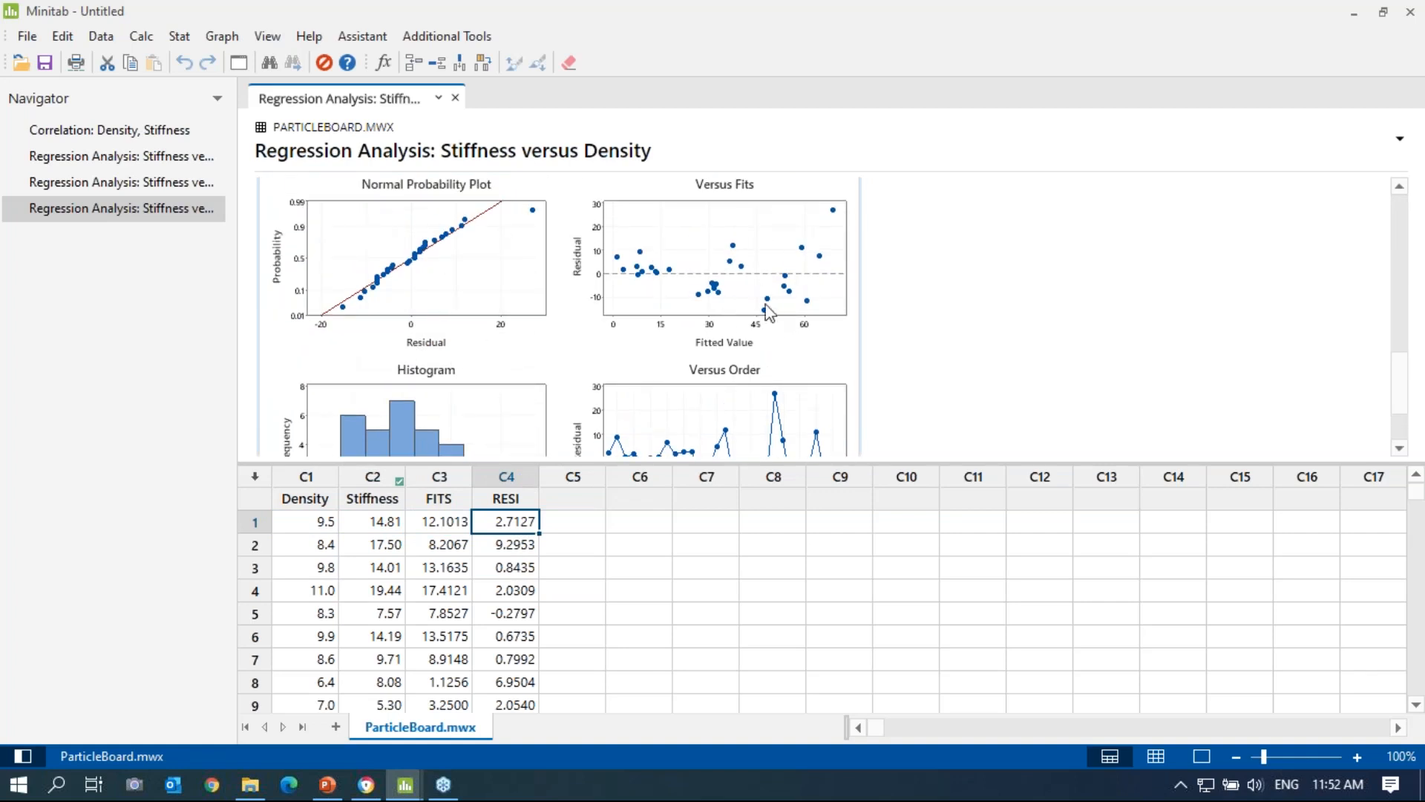
scroll(822, 252, "down", 2)
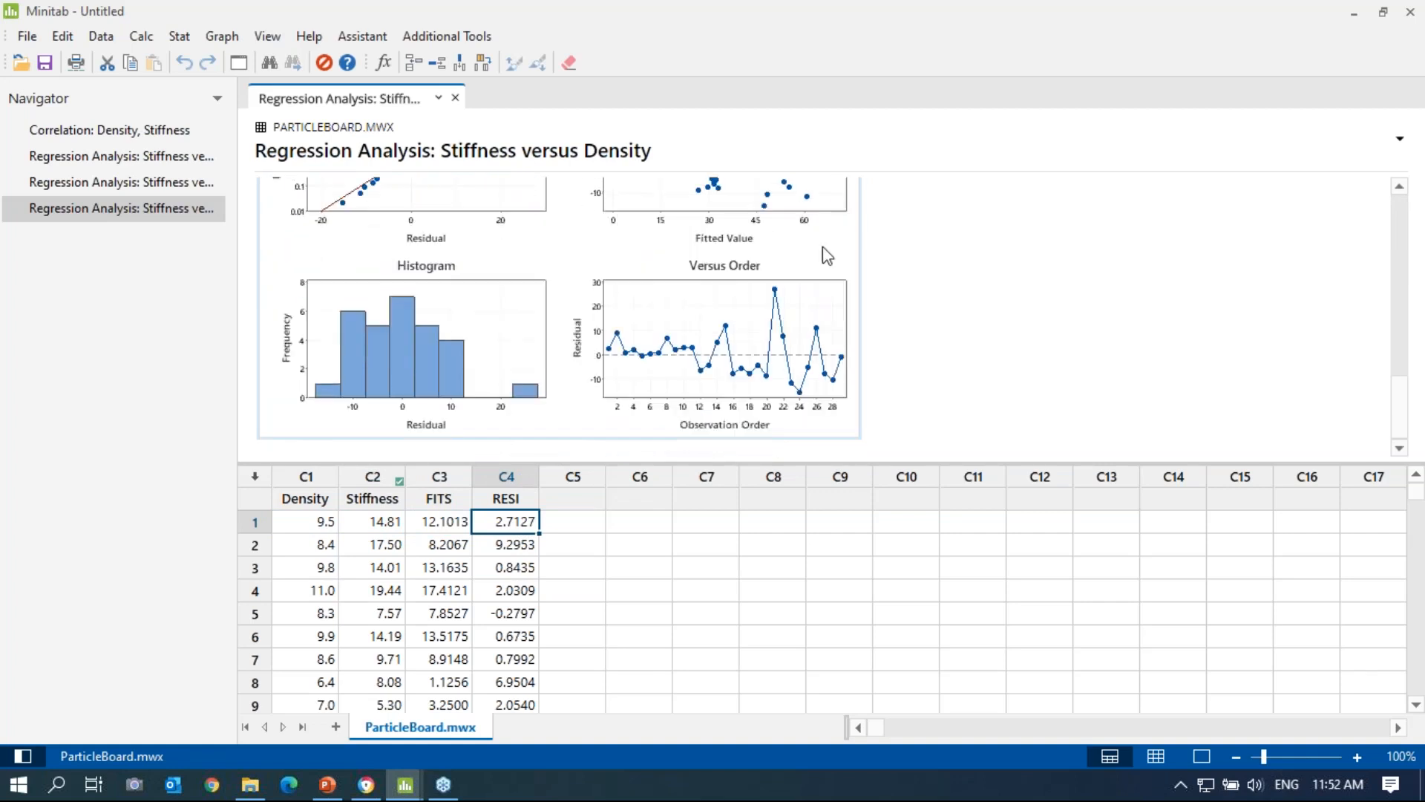
left_click(1097, 331)
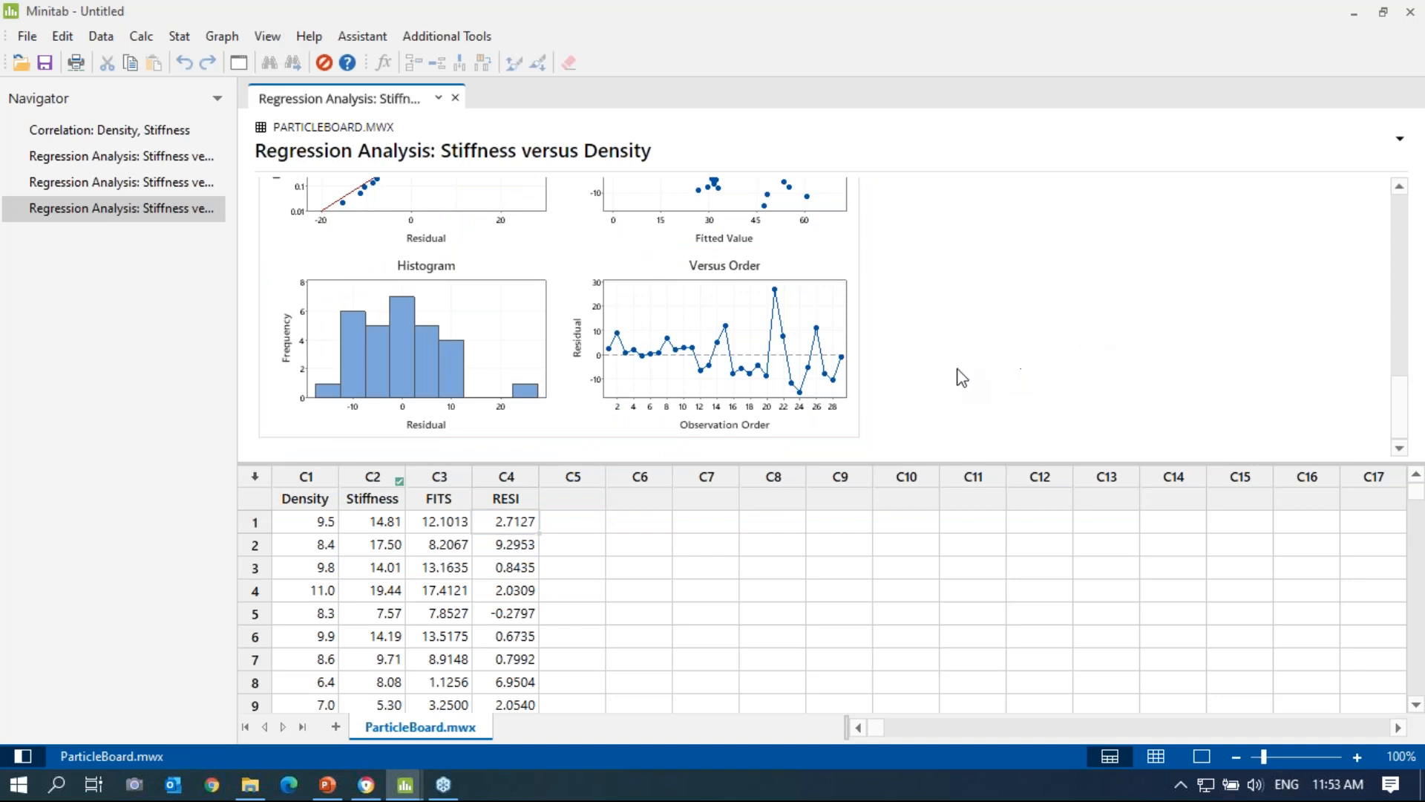
scroll(847, 407, "up", 7)
scroll(847, 407, "up", 4)
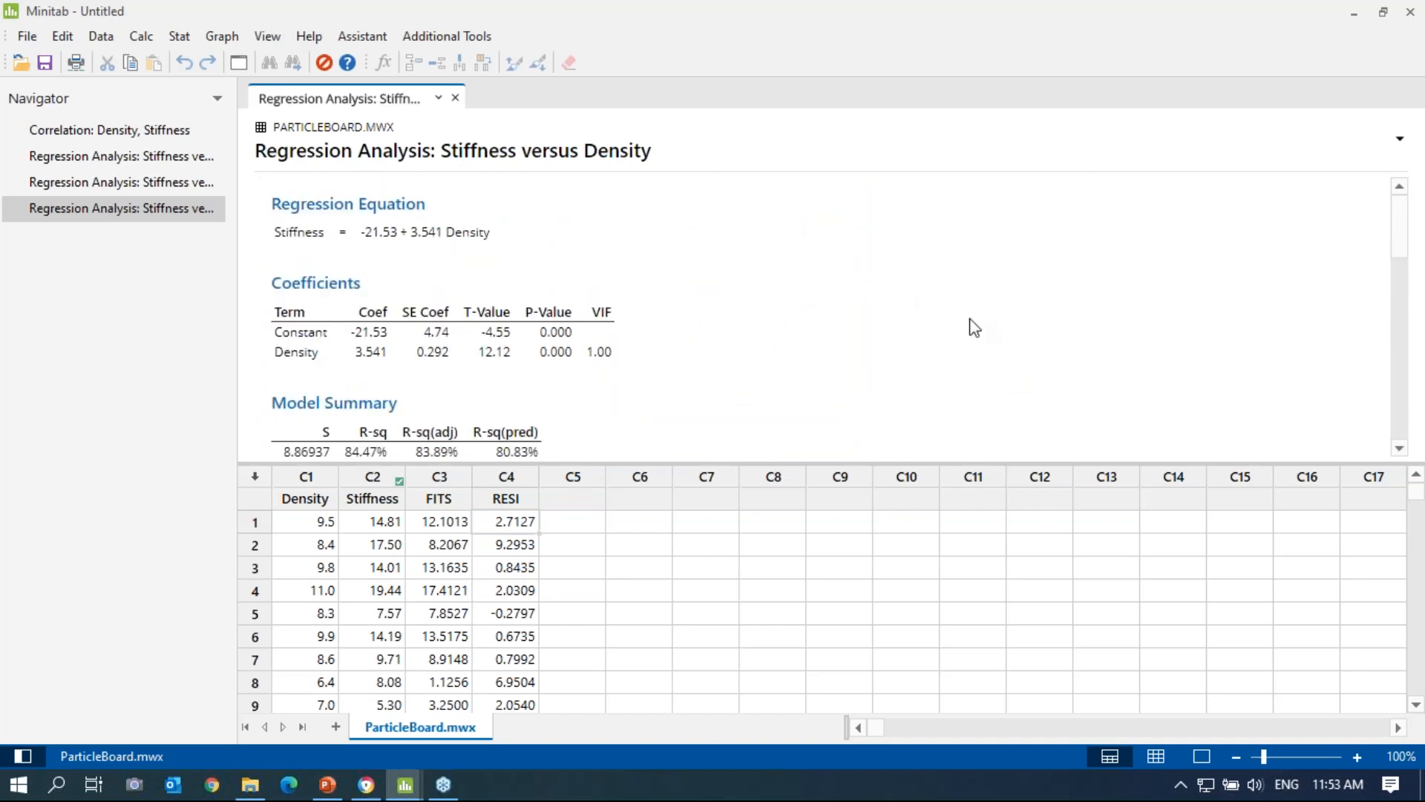
left_click(1403, 349)
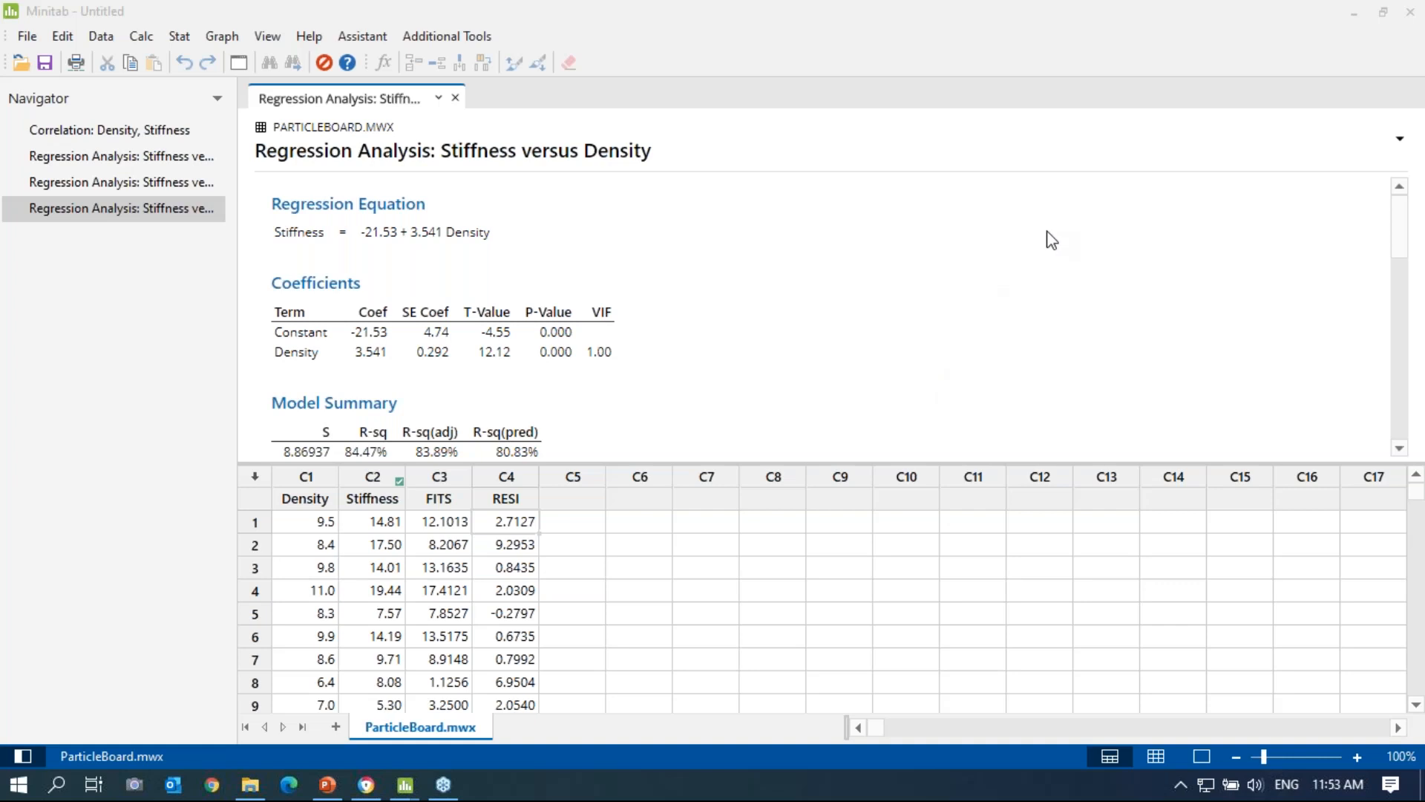
Read the Assistant's guidance on the number of X variables for regression and look at the Simple Regression setup without running it.
left_click(357, 43)
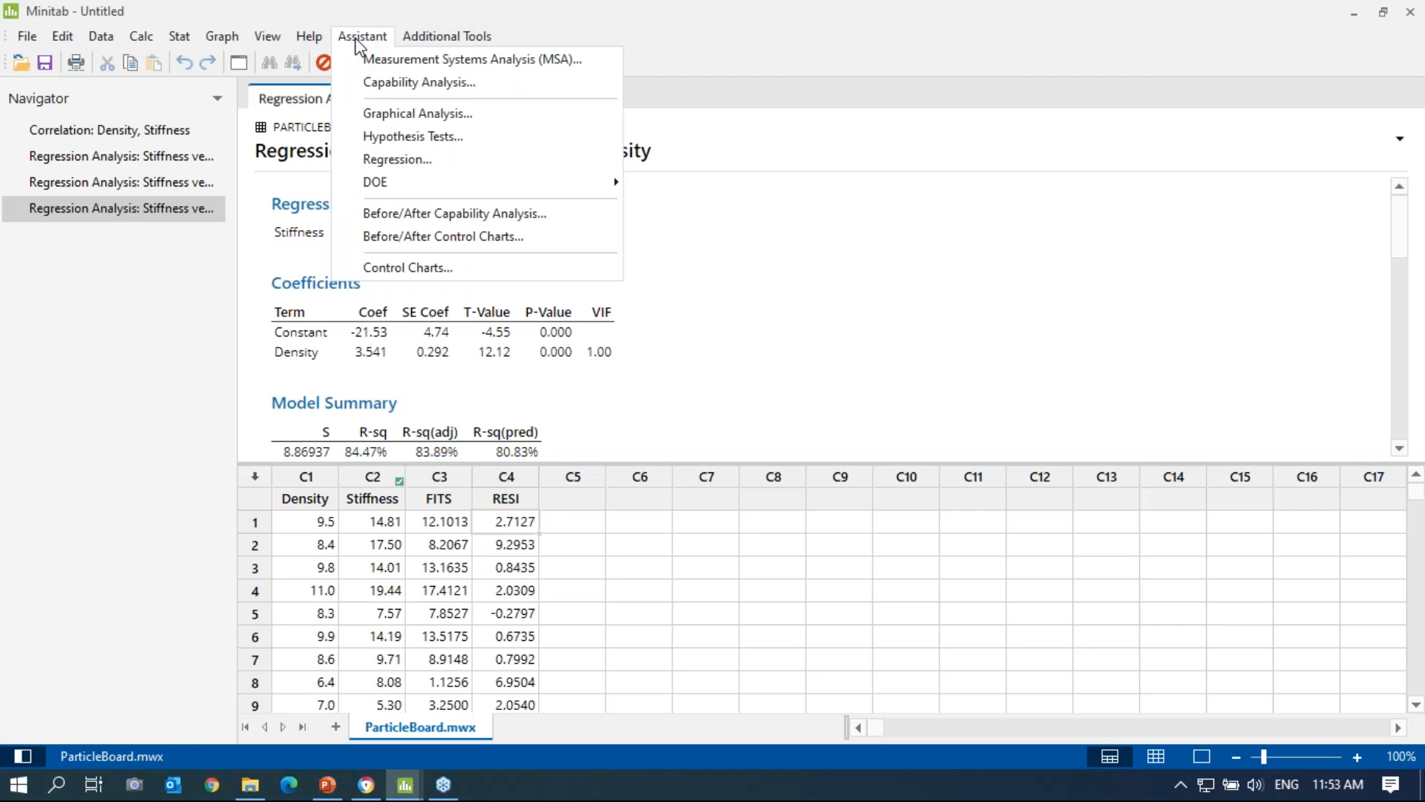
left_click(393, 164)
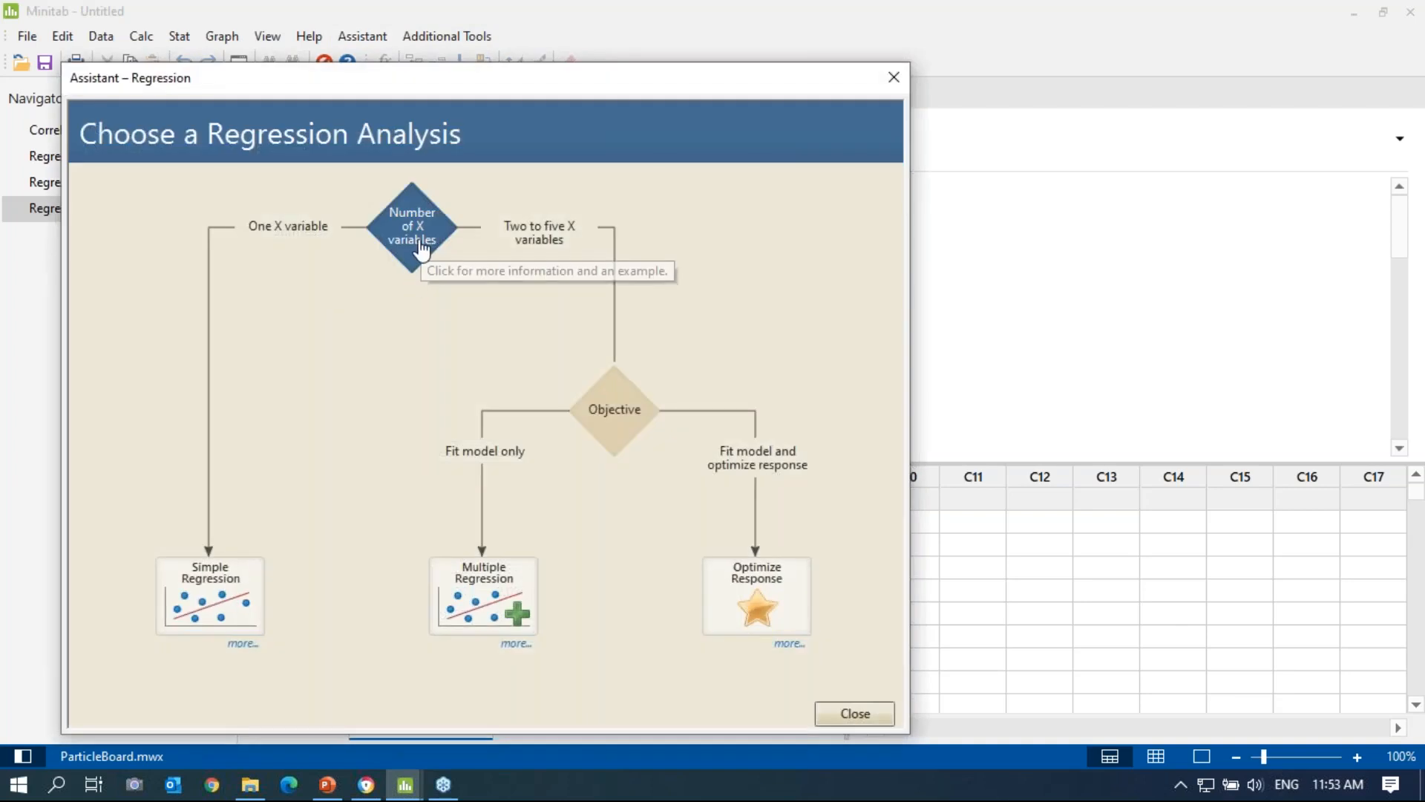
left_click(409, 244)
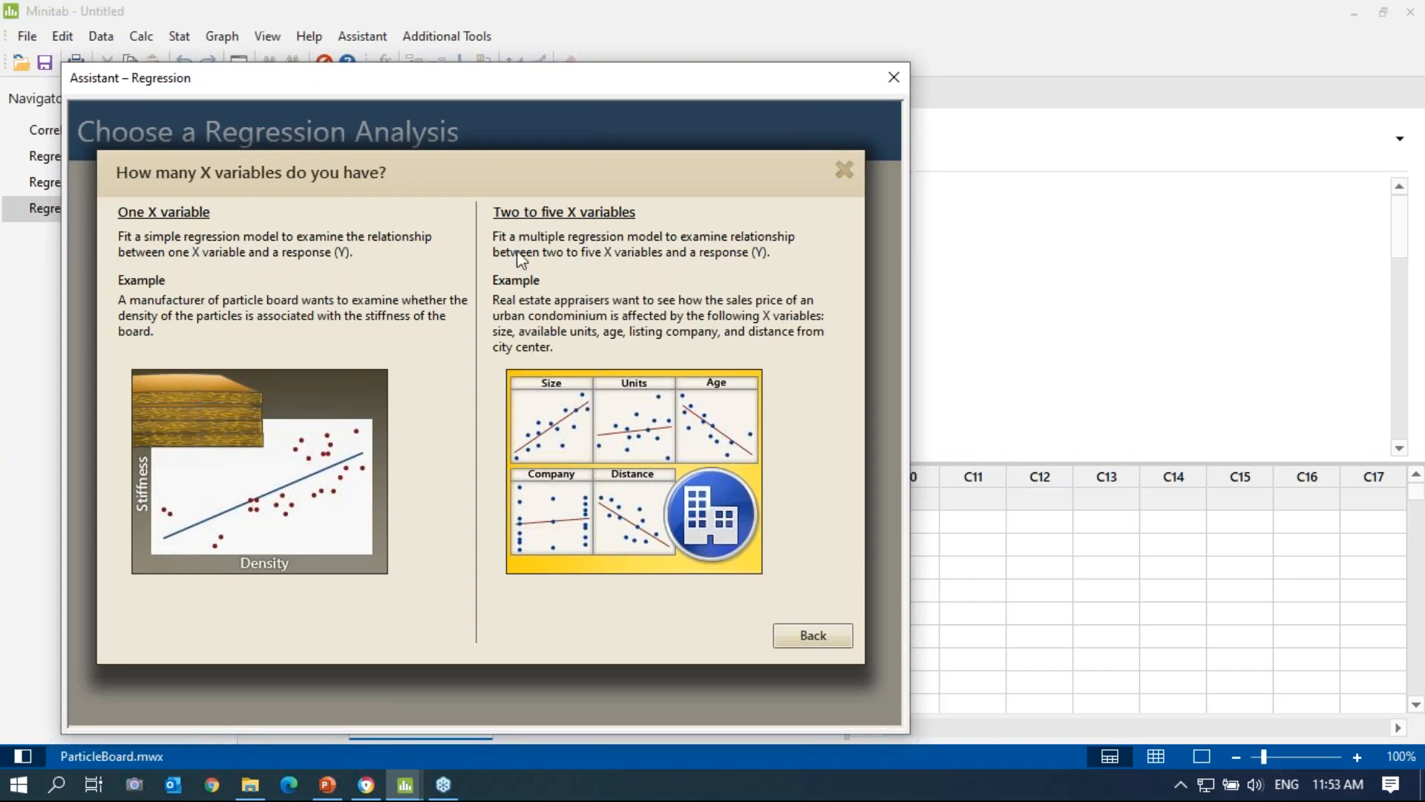
left_click(846, 173)
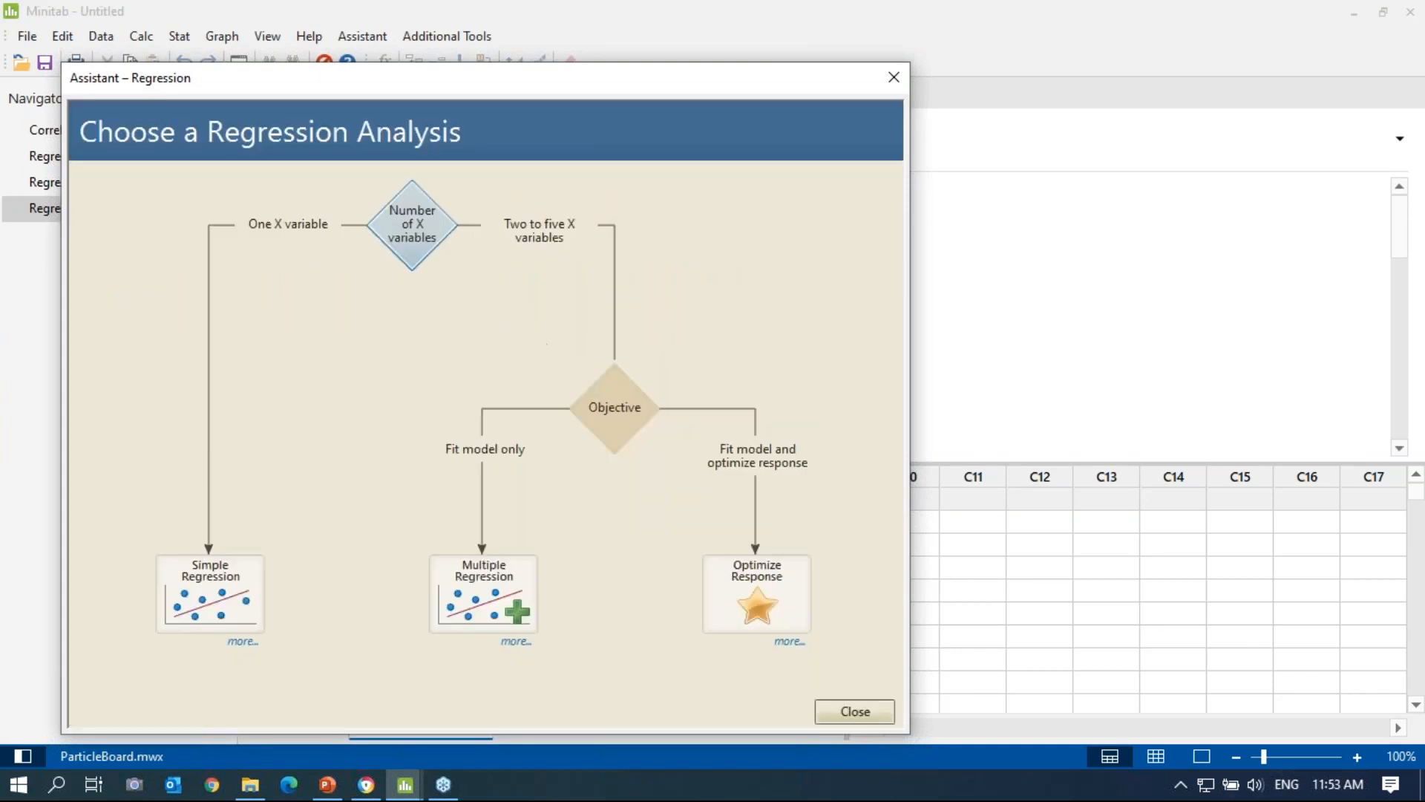
left_click(198, 610)
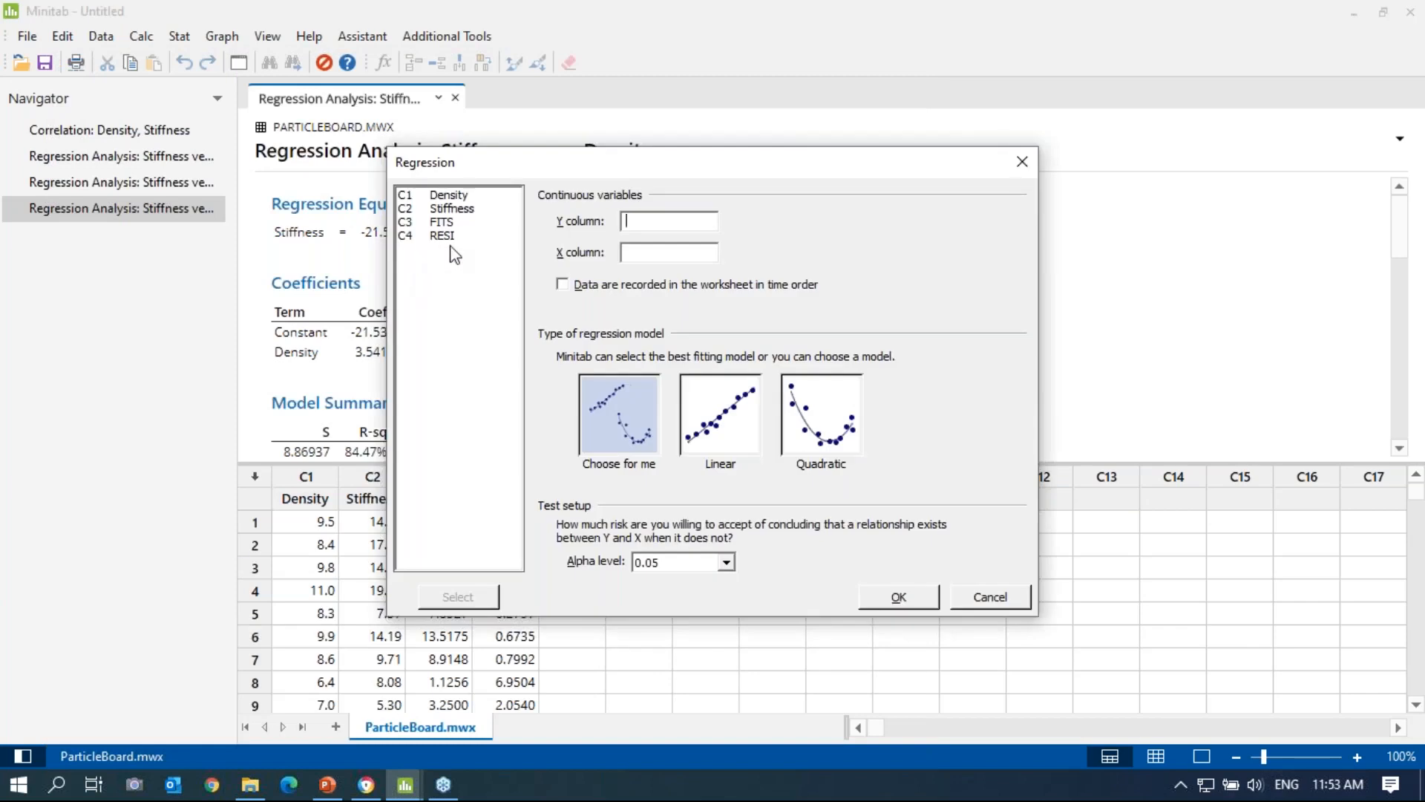
left_click(1023, 162)
In the BeltWear_HS project, run the Assistant's Simple Regression with Hours as Y and Speed as X, and close the older regression output beside it.
mouse_move(401, 789)
left_click(197, 693)
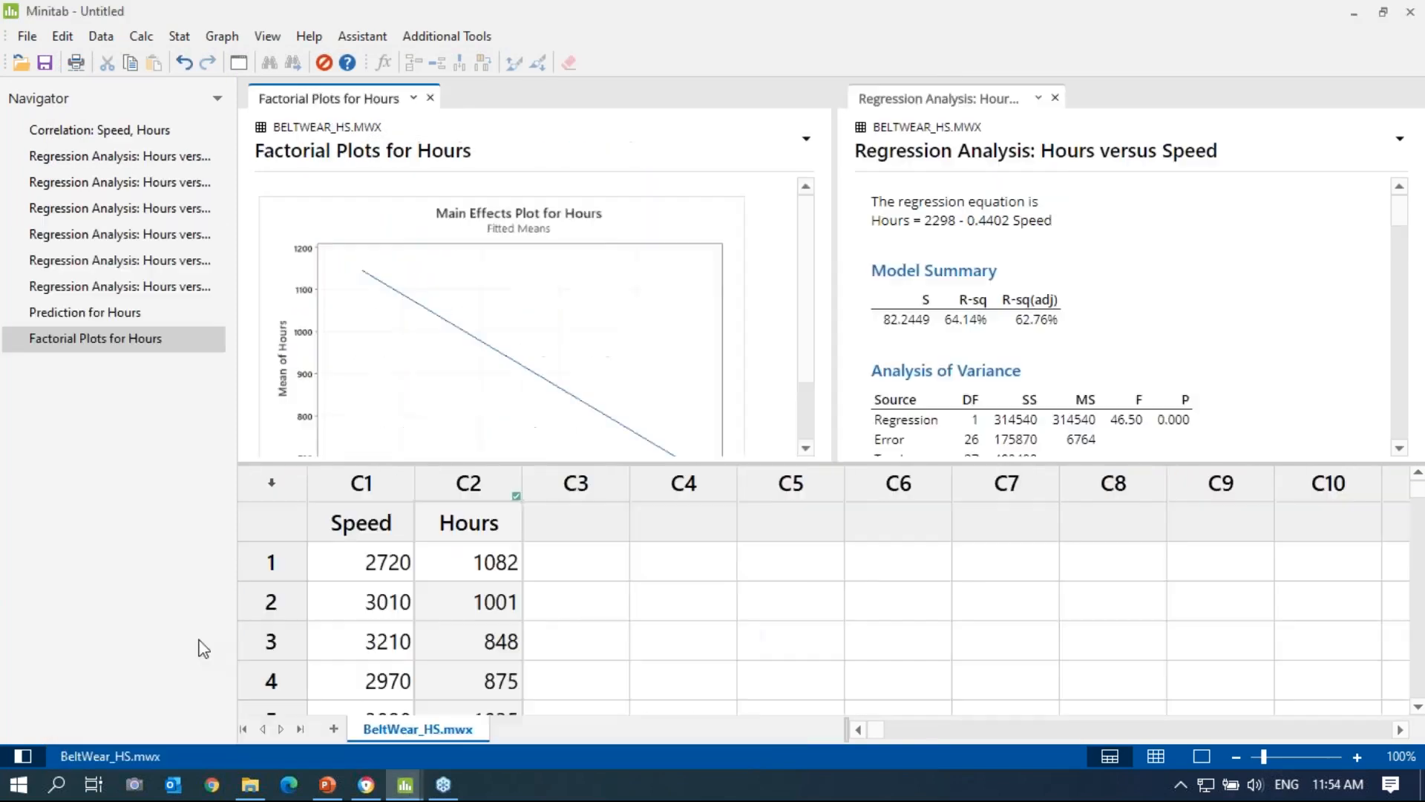
left_click(377, 40)
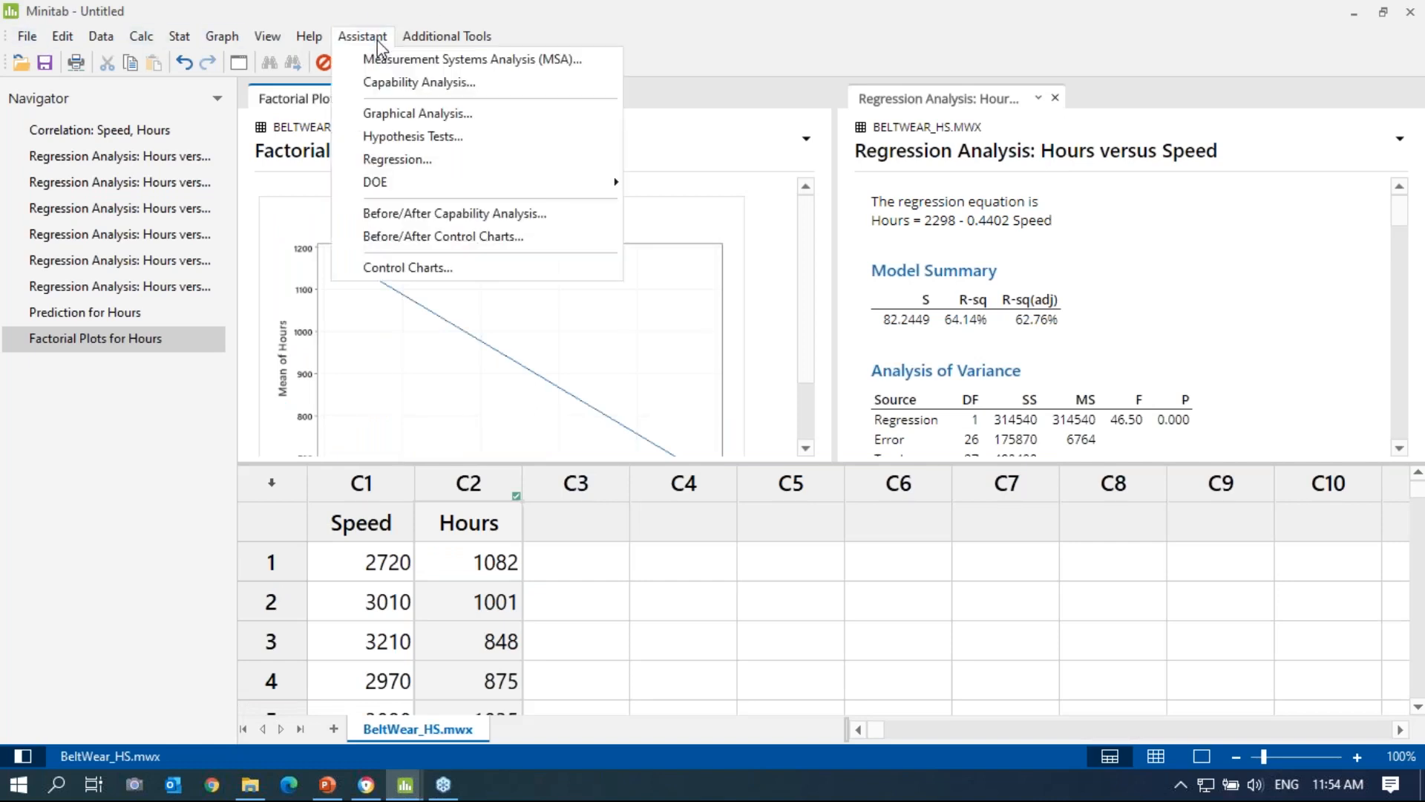
left_click(396, 159)
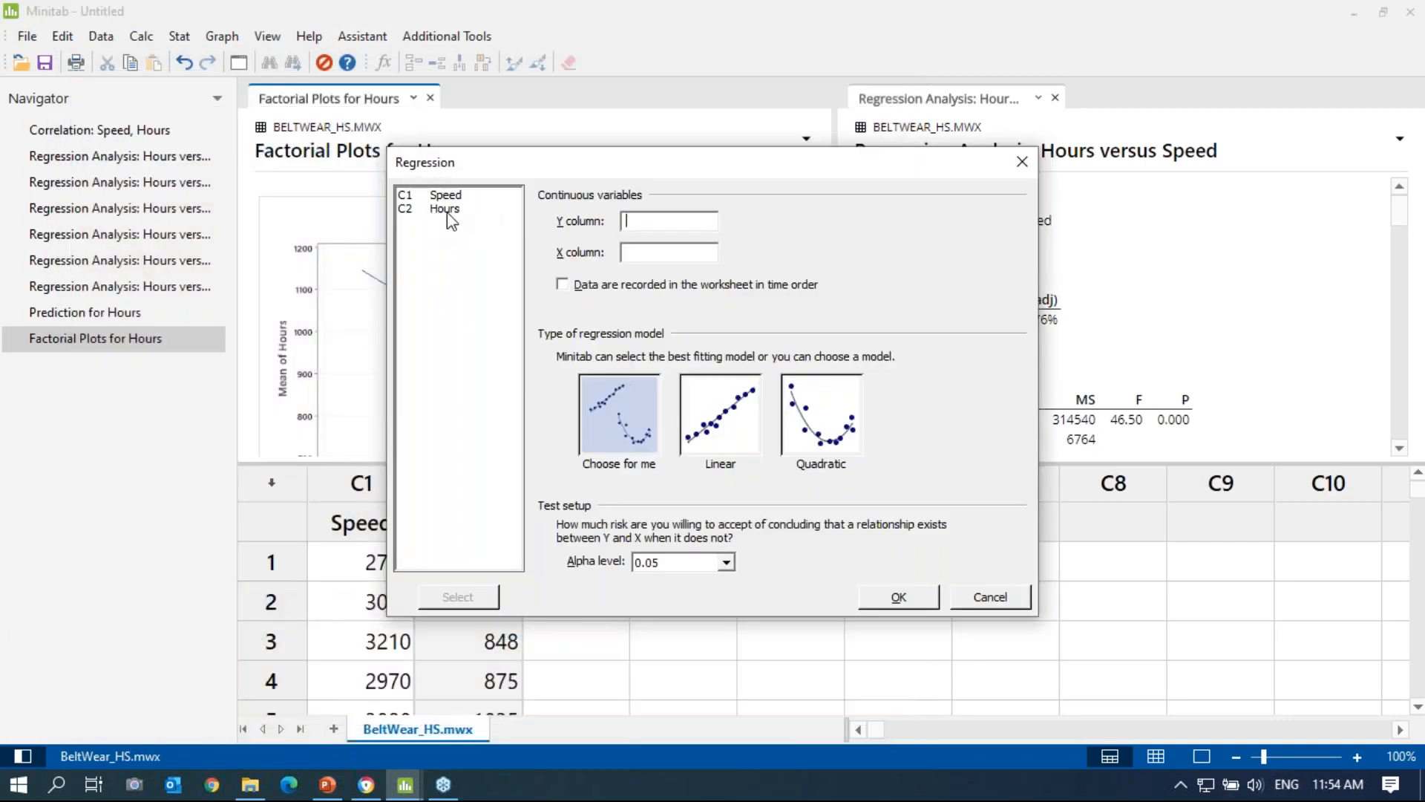
double_click(443, 196)
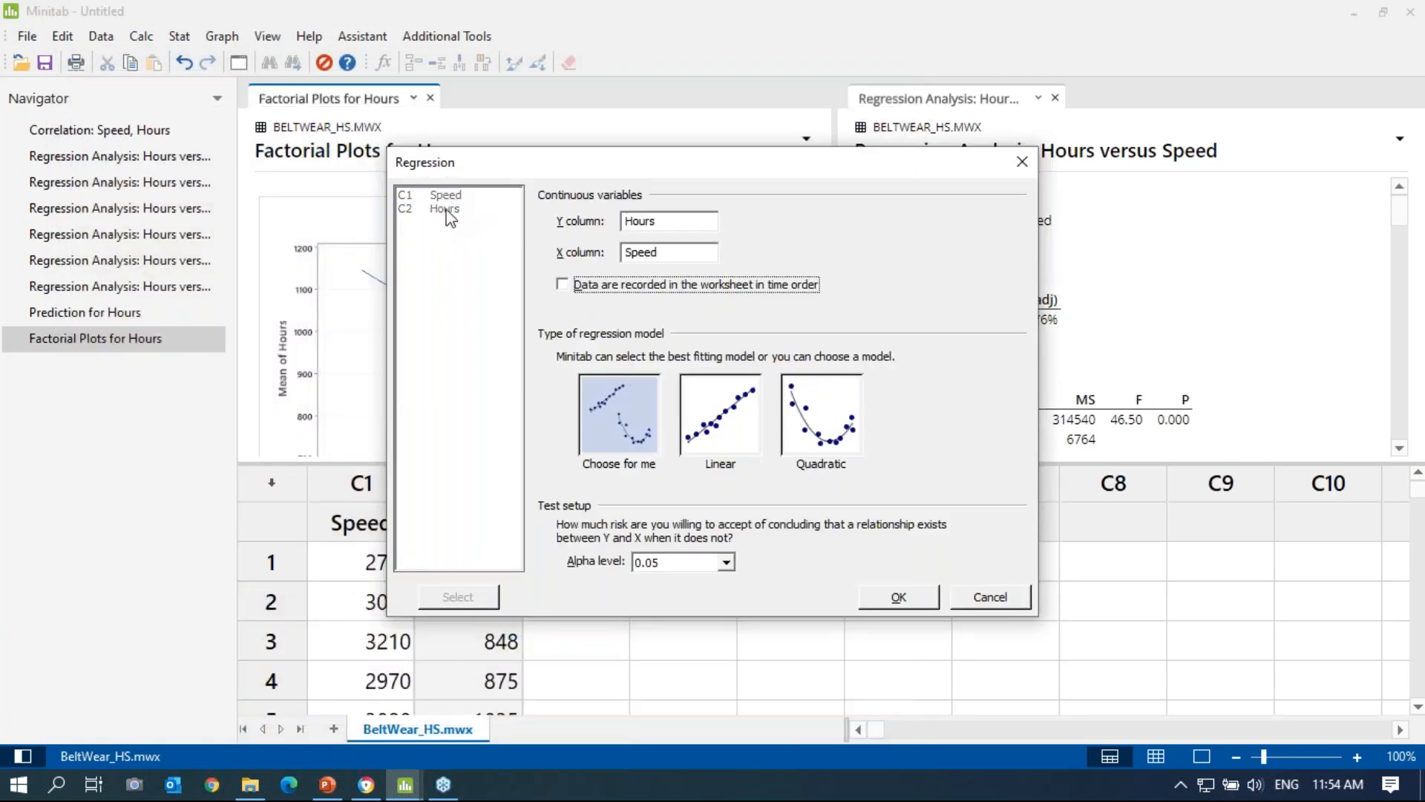
left_click(885, 601)
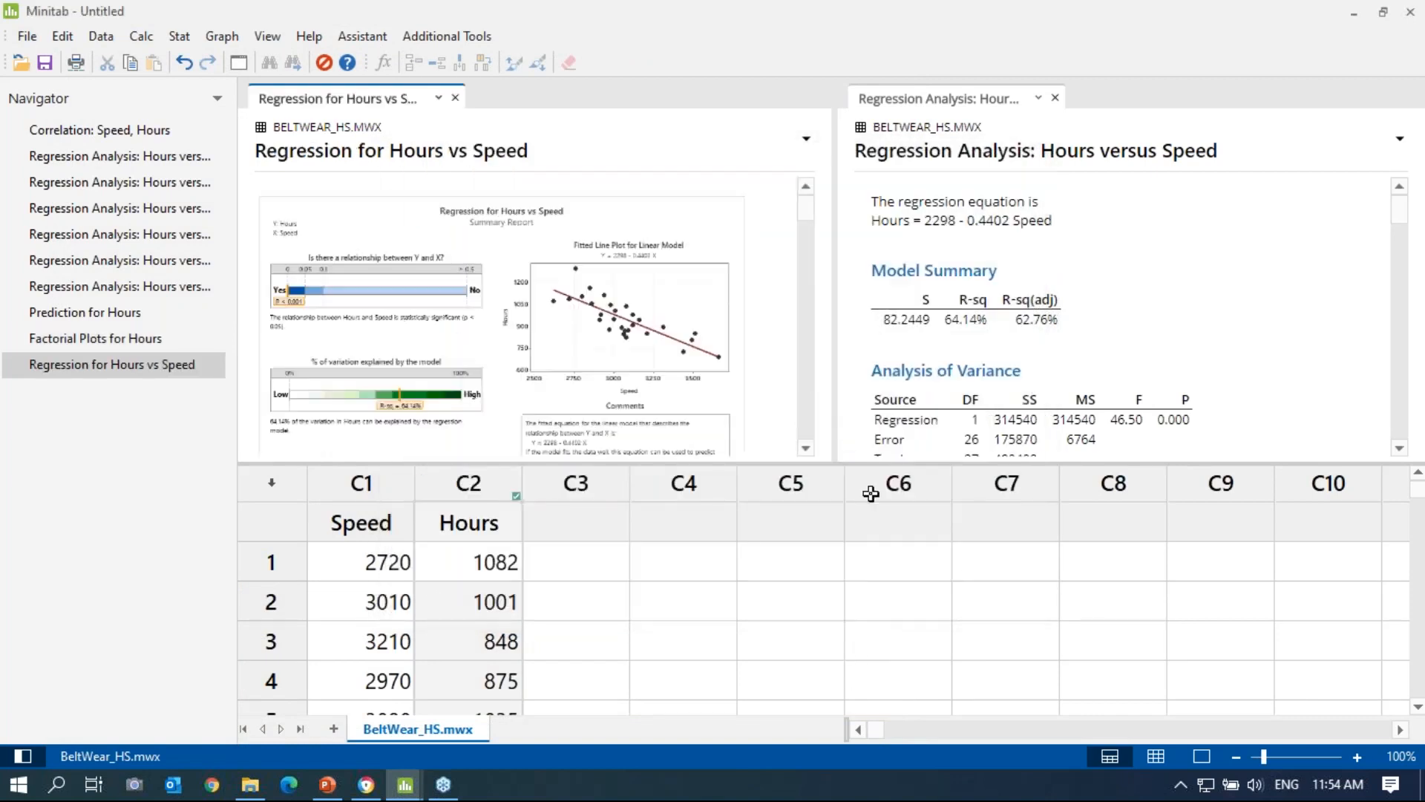
left_click(1055, 98)
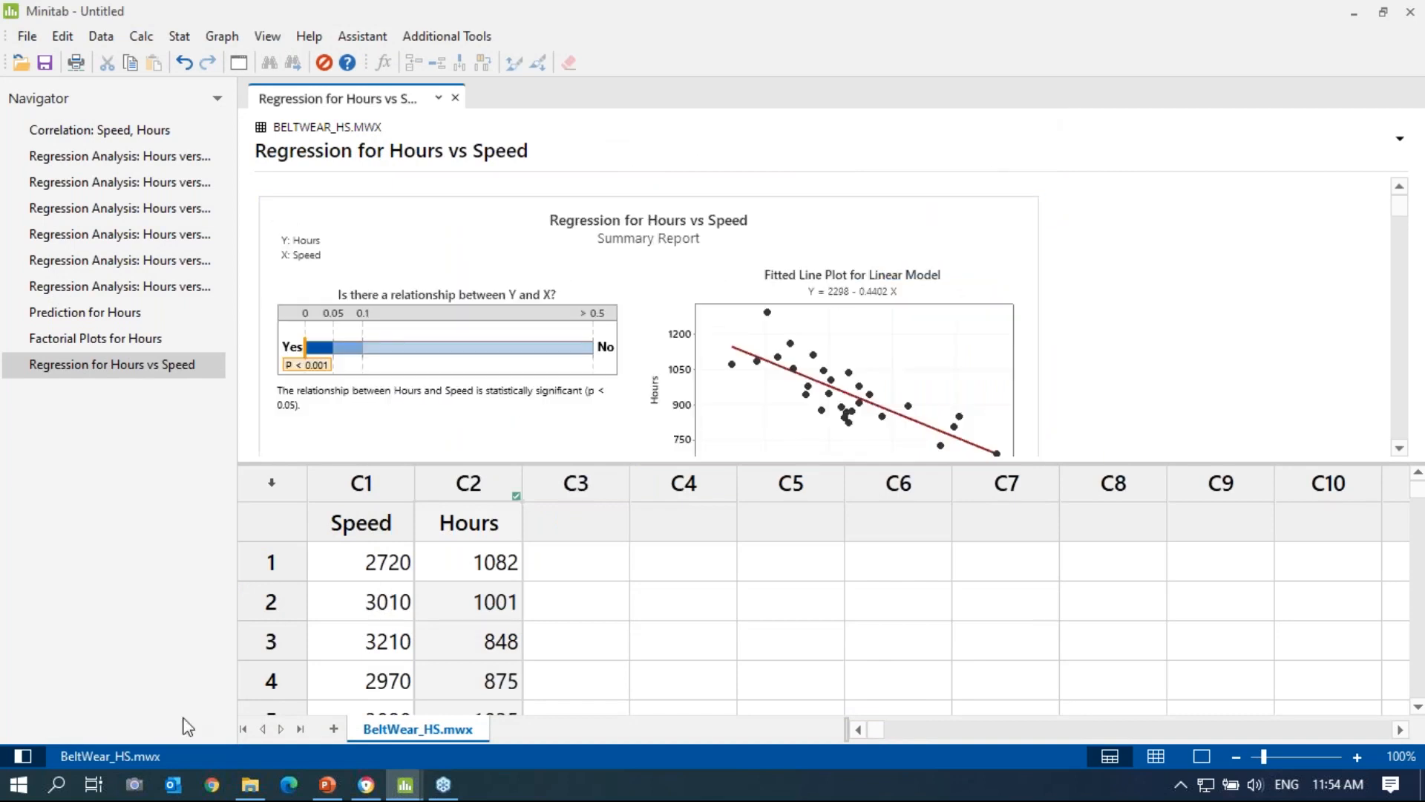
Hide the navigator and the worksheet so only the Hours vs Speed output is shown, and read its Summary Report.
left_click(33, 758)
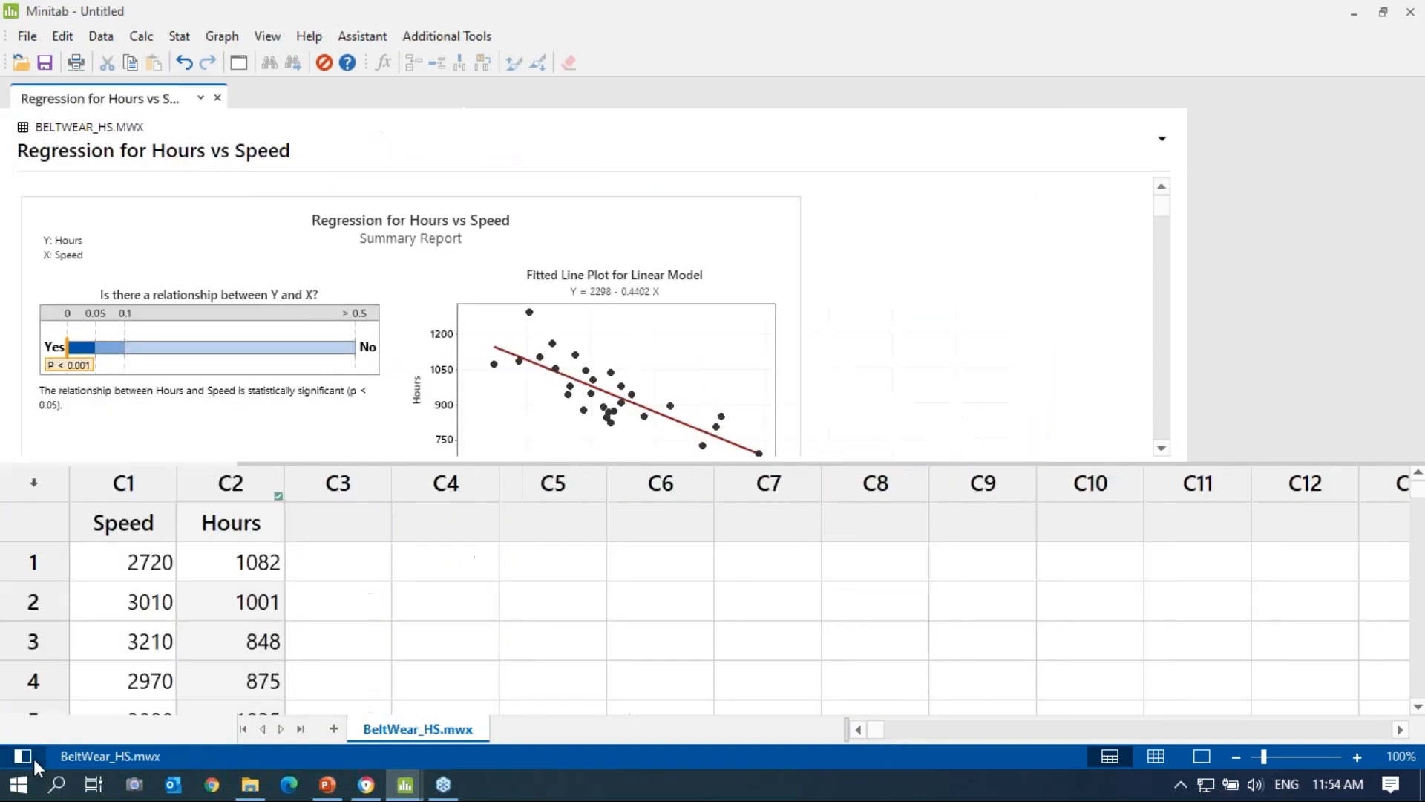
left_click(1194, 758)
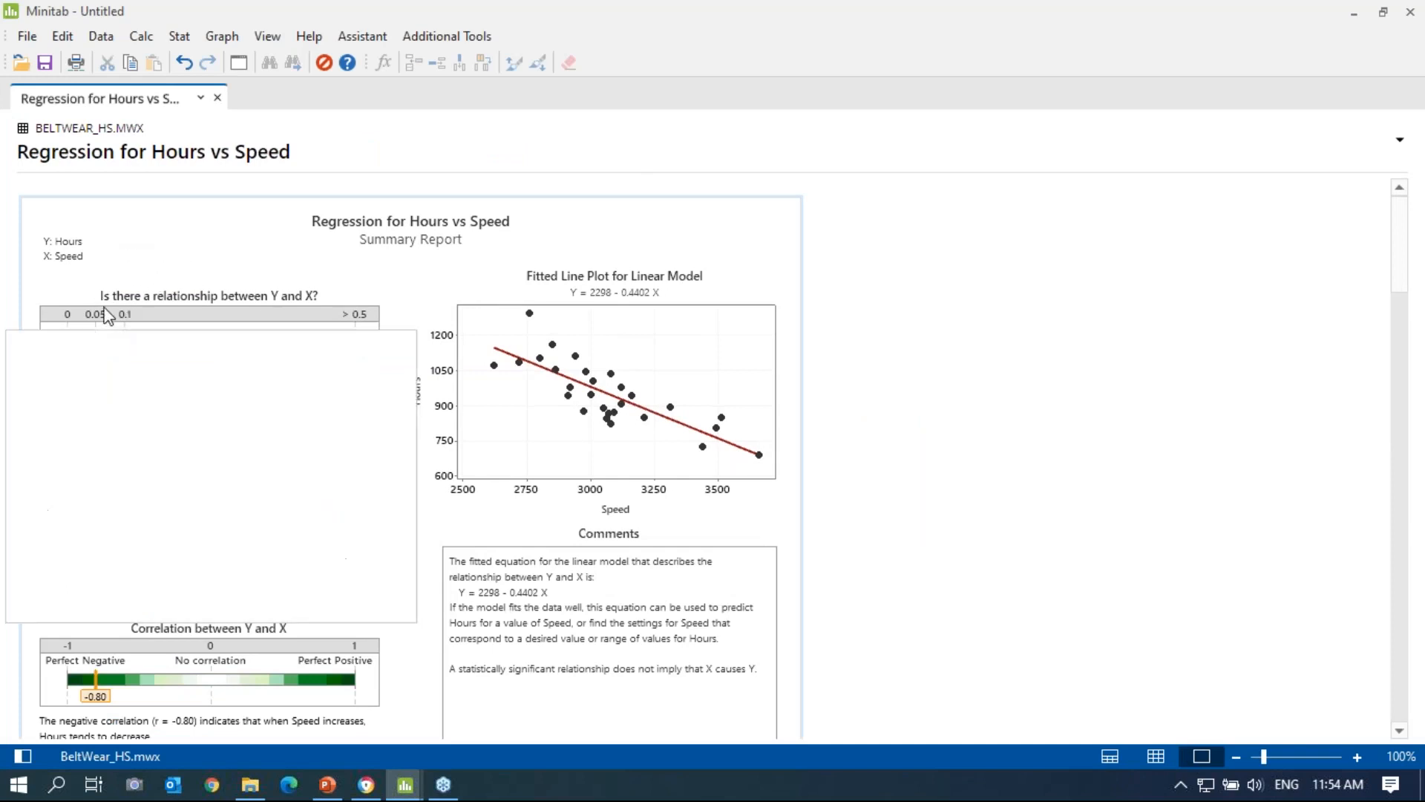
mouse_move(339, 318)
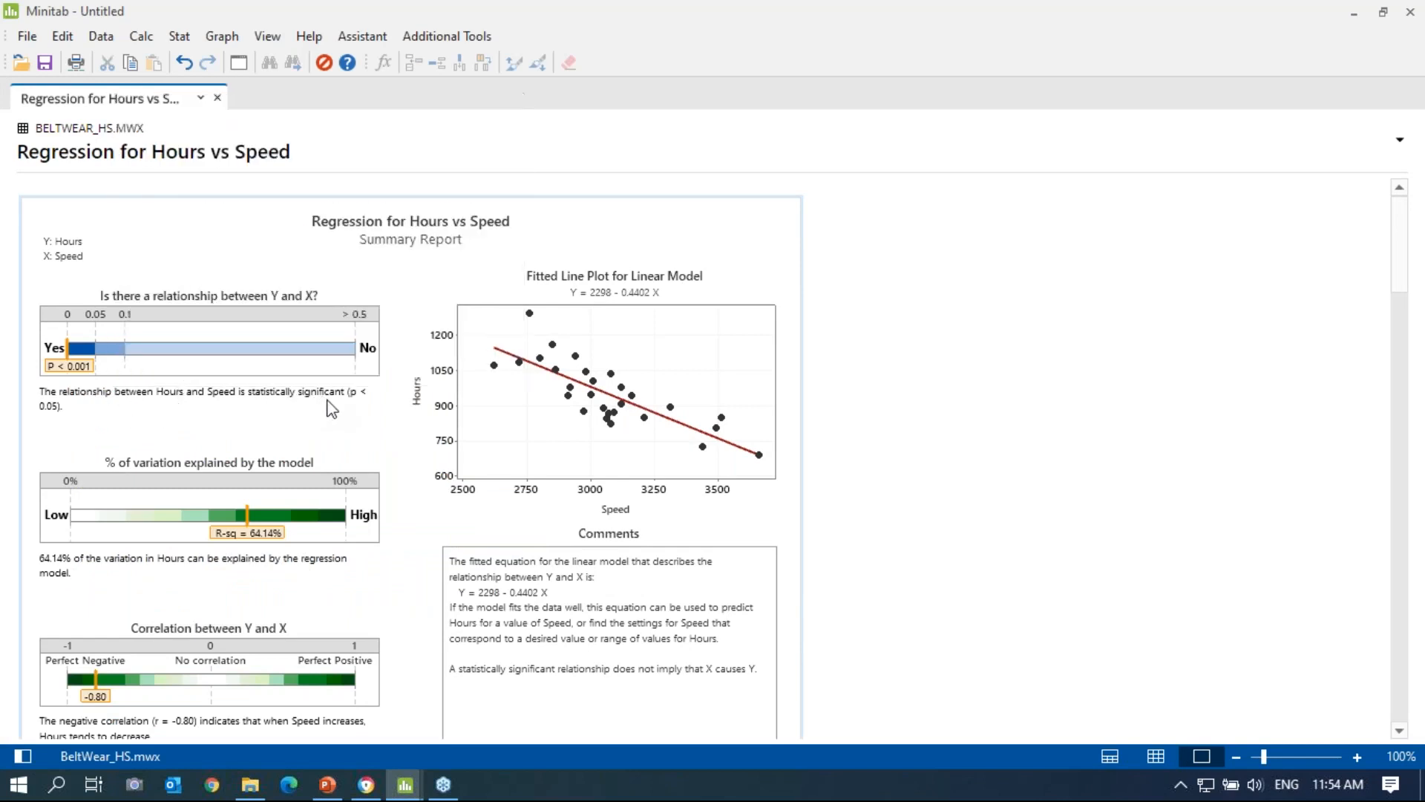
mouse_move(330, 401)
scroll(613, 337, "down", 3)
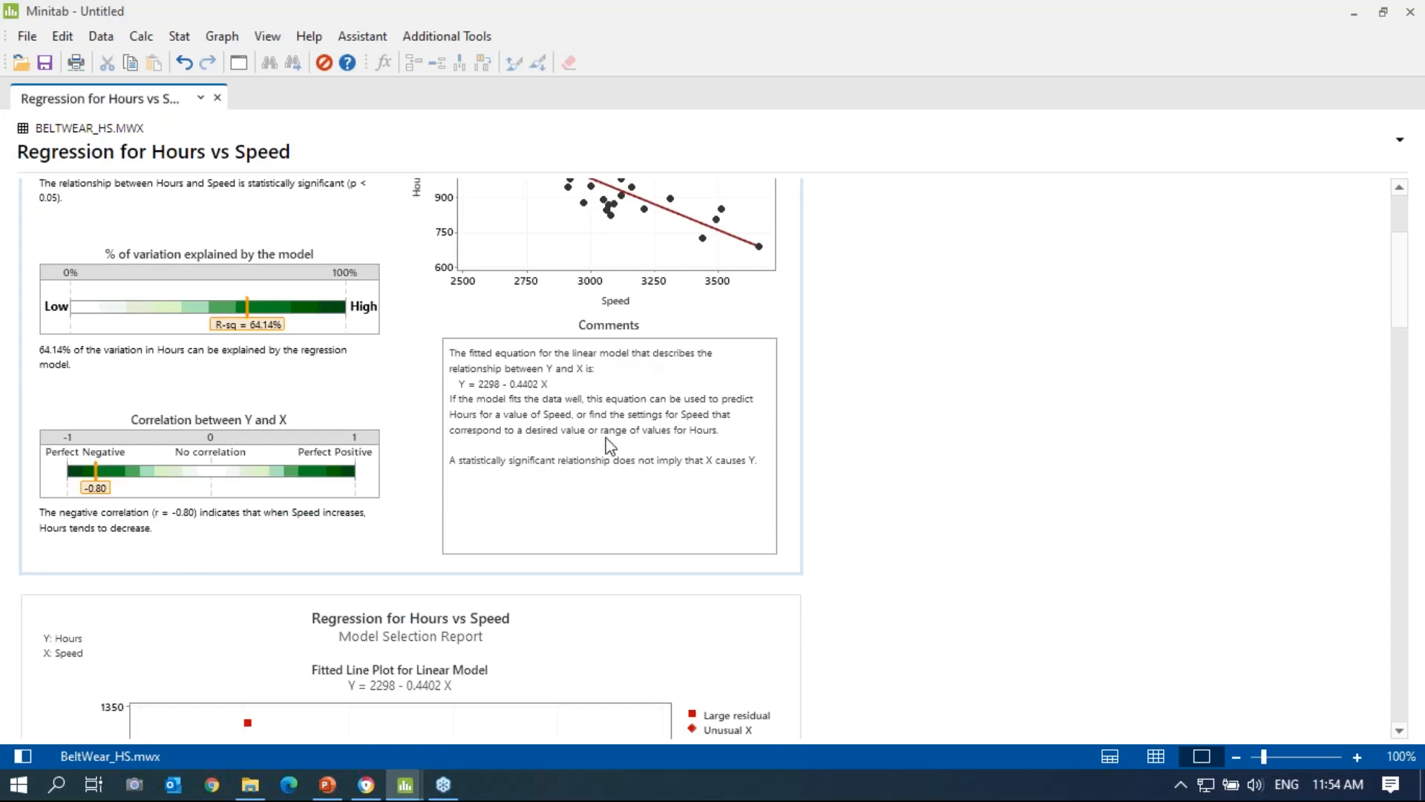
Examine the regression's Model Selection, Diagnostic and Prediction Reports and its Report Card, and return to the Summary Report.
scroll(609, 445, "down", 4)
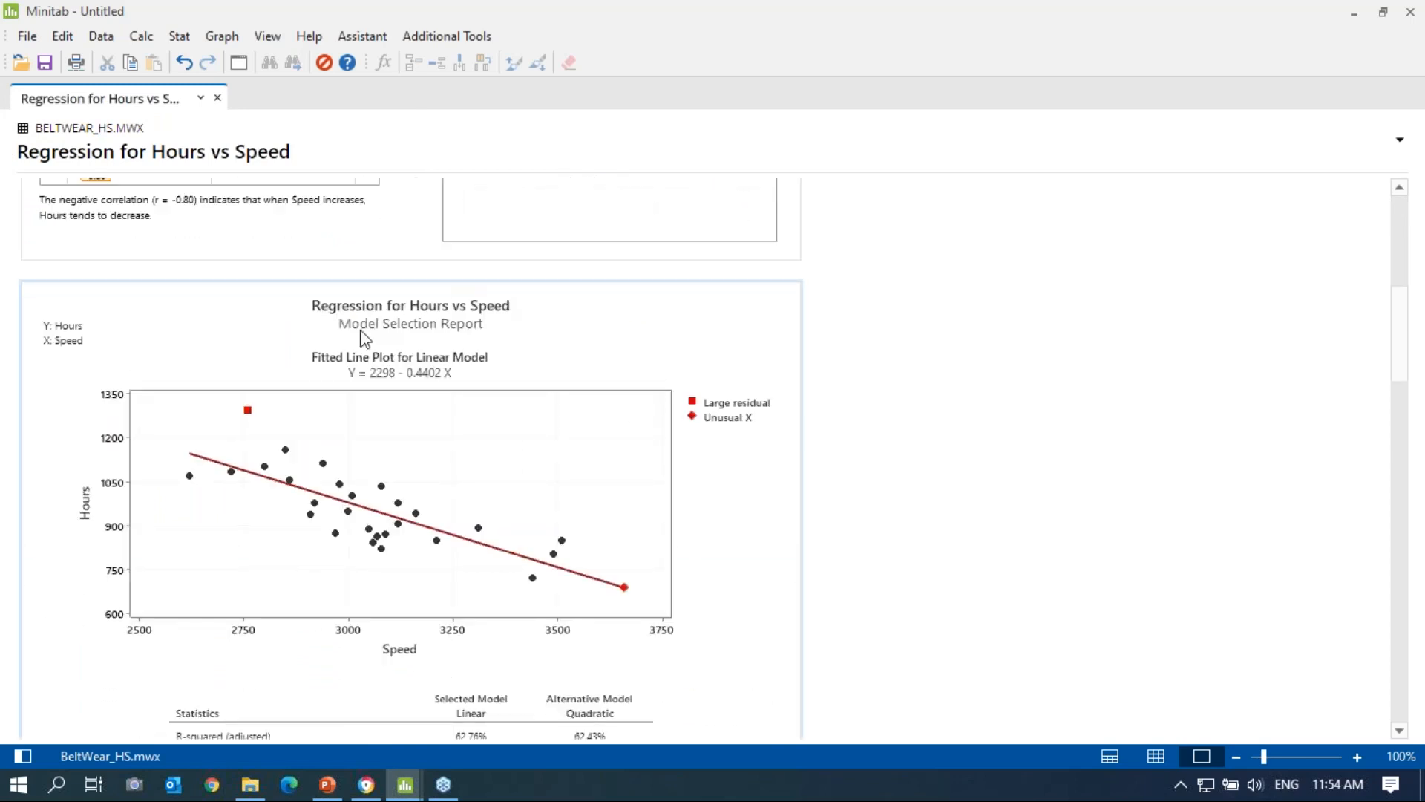
scroll(416, 379, "down", 4)
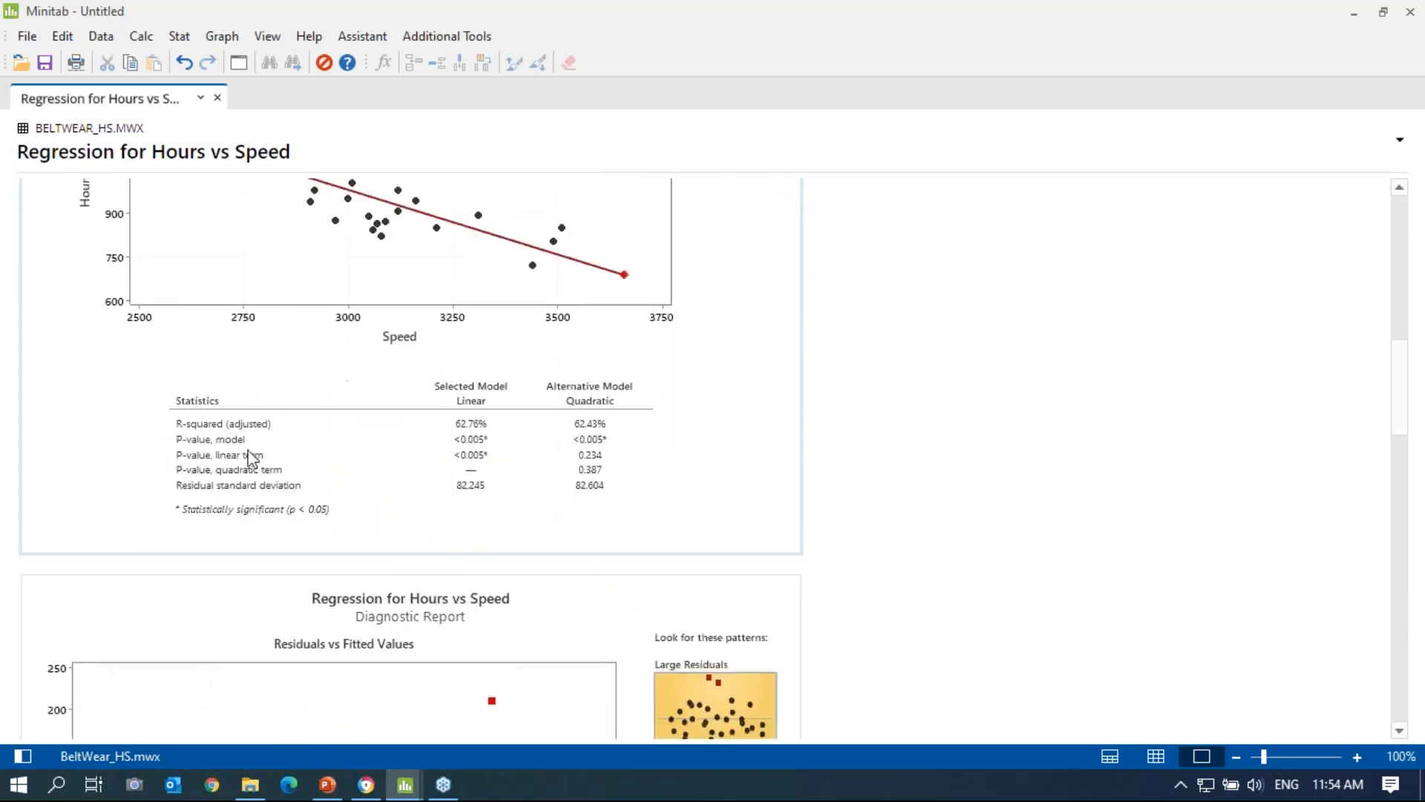
scroll(341, 429, "down", 1)
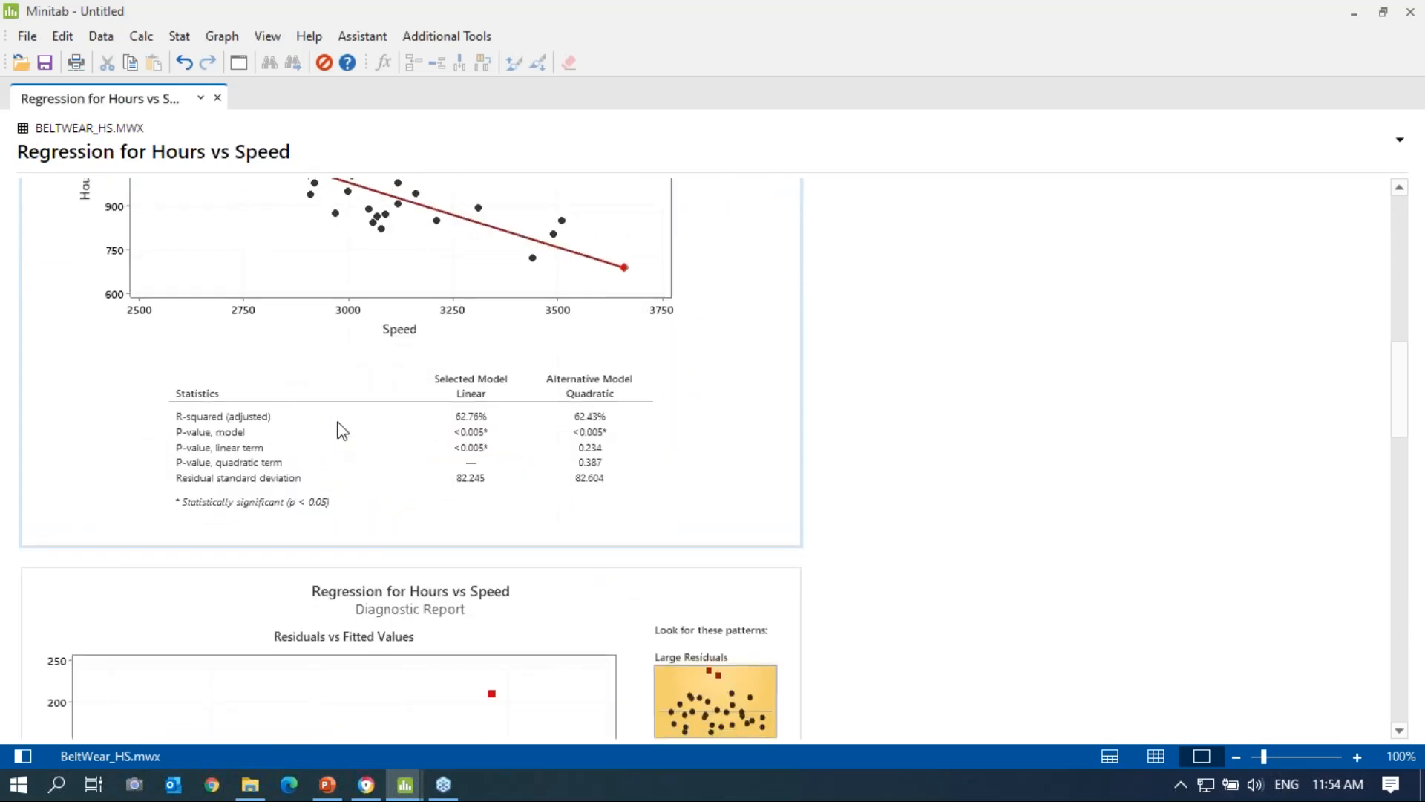
scroll(341, 429, "down", 4)
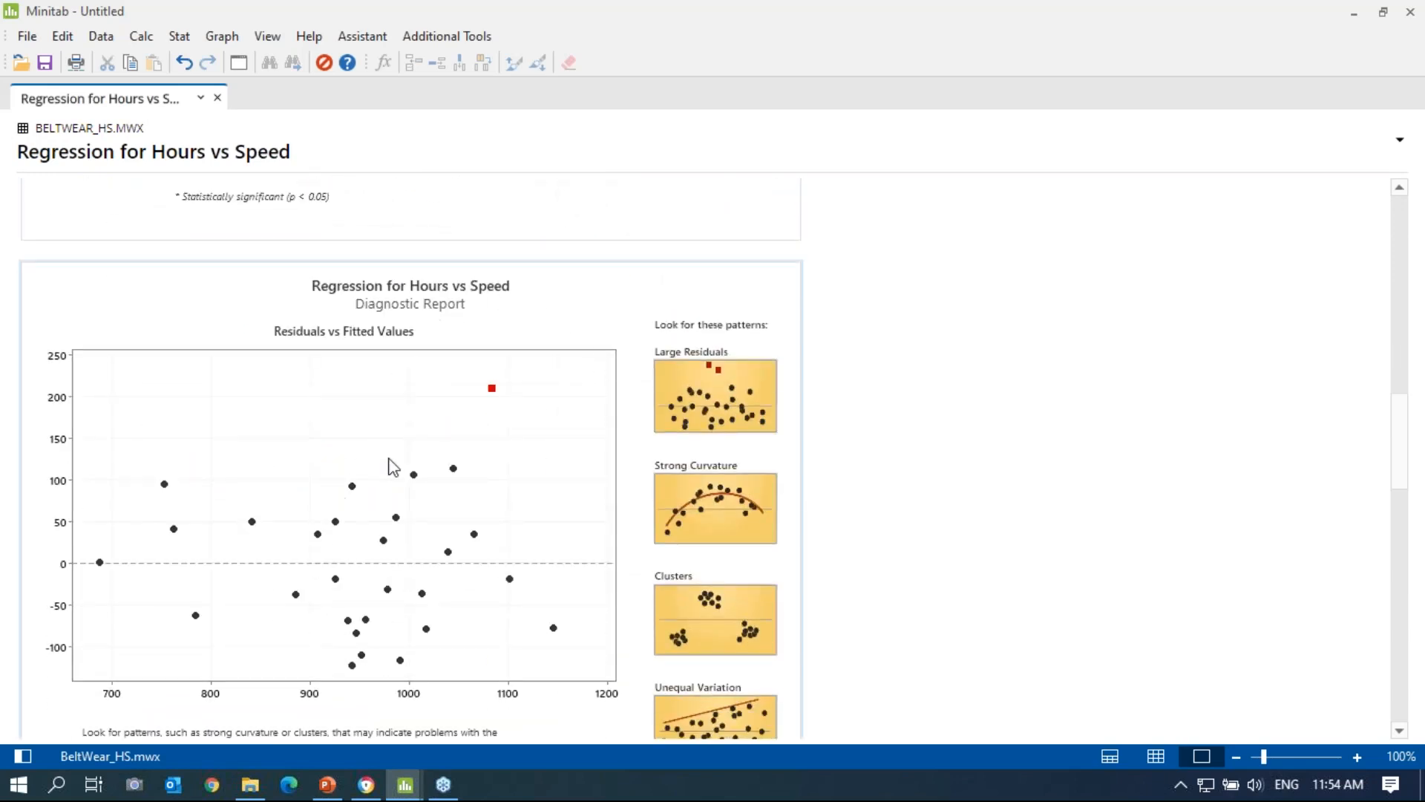
scroll(394, 466, "down", 3)
scroll(431, 443, "up", 3)
scroll(401, 441, "down", 3)
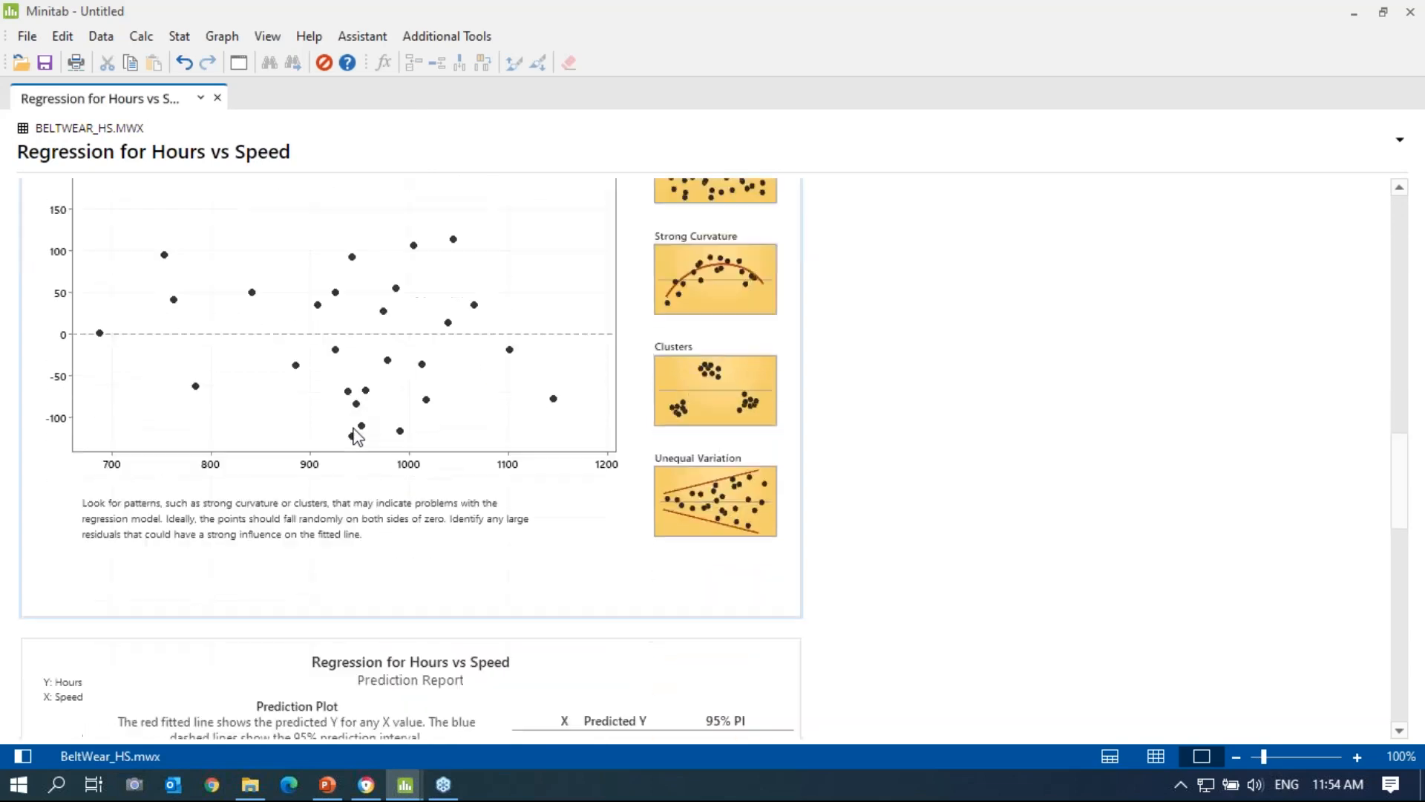
scroll(357, 437, "down", 5)
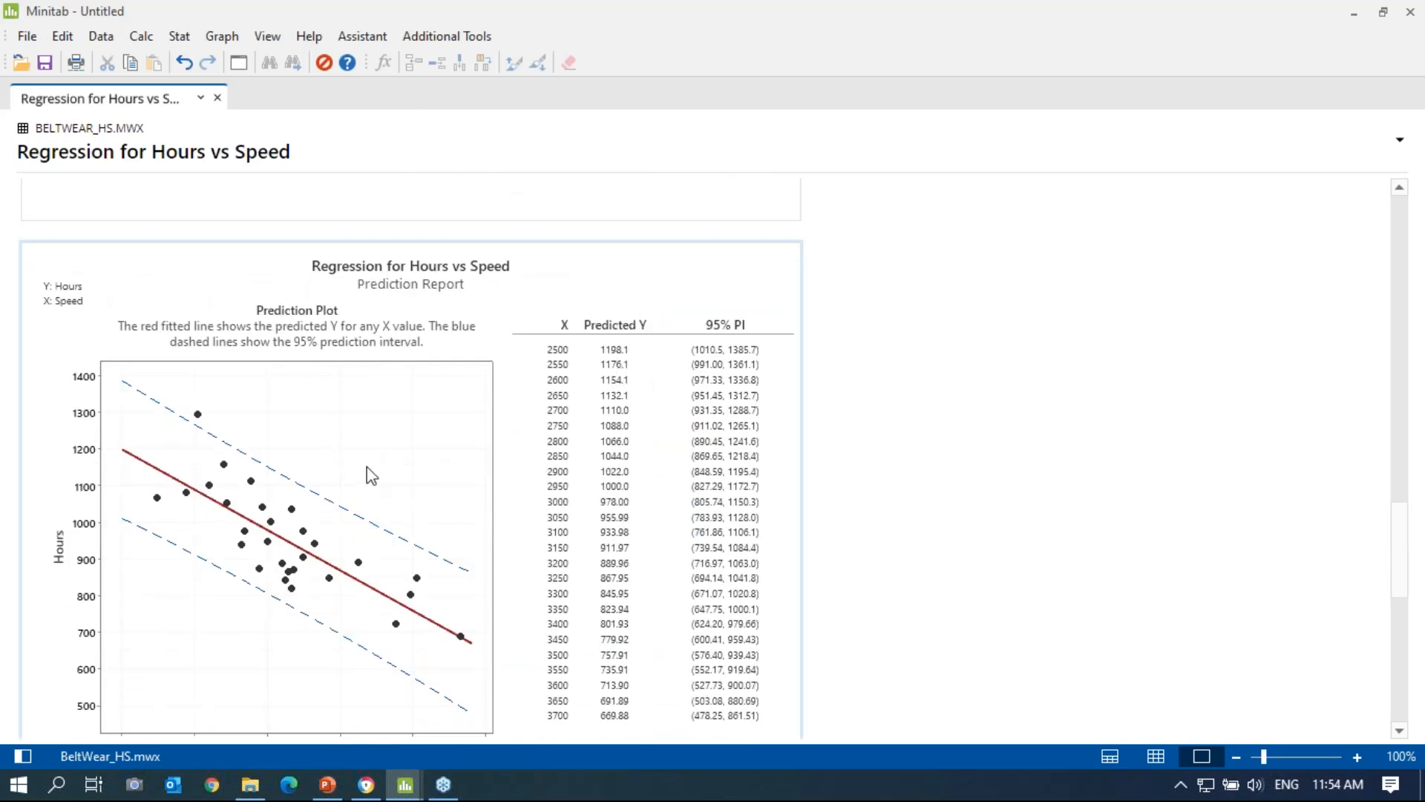
scroll(487, 404, "down", 5)
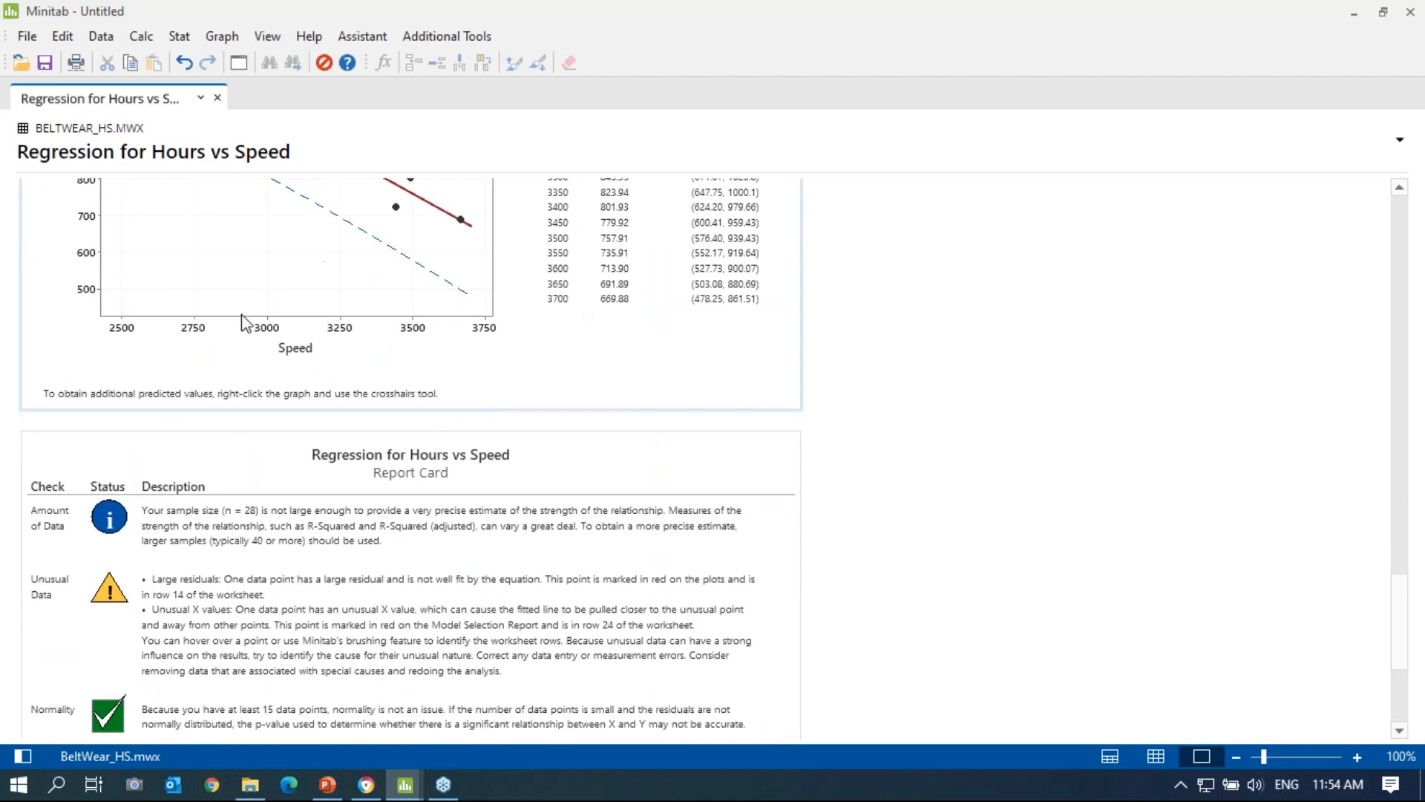
scroll(309, 339, "down", 4)
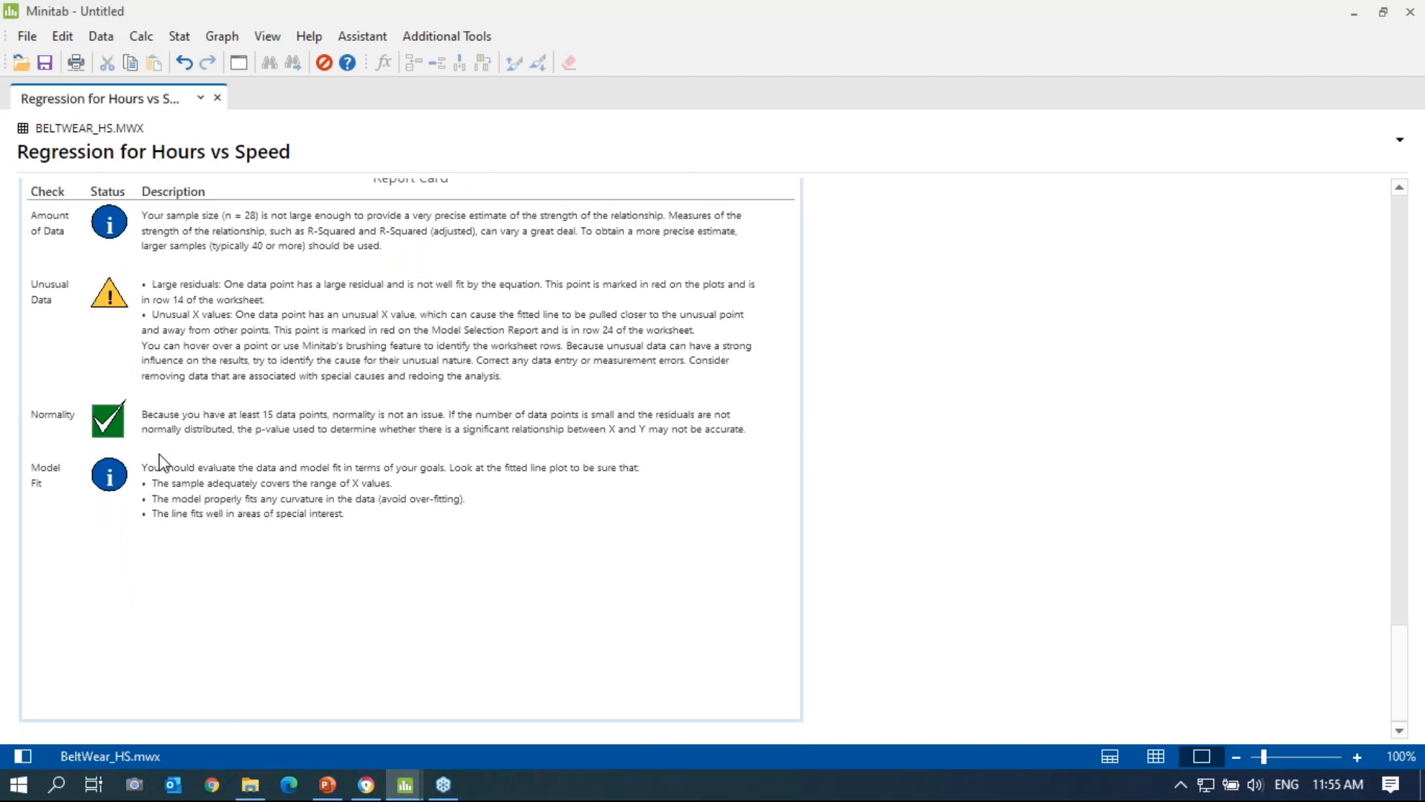
scroll(416, 487, "up", 15)
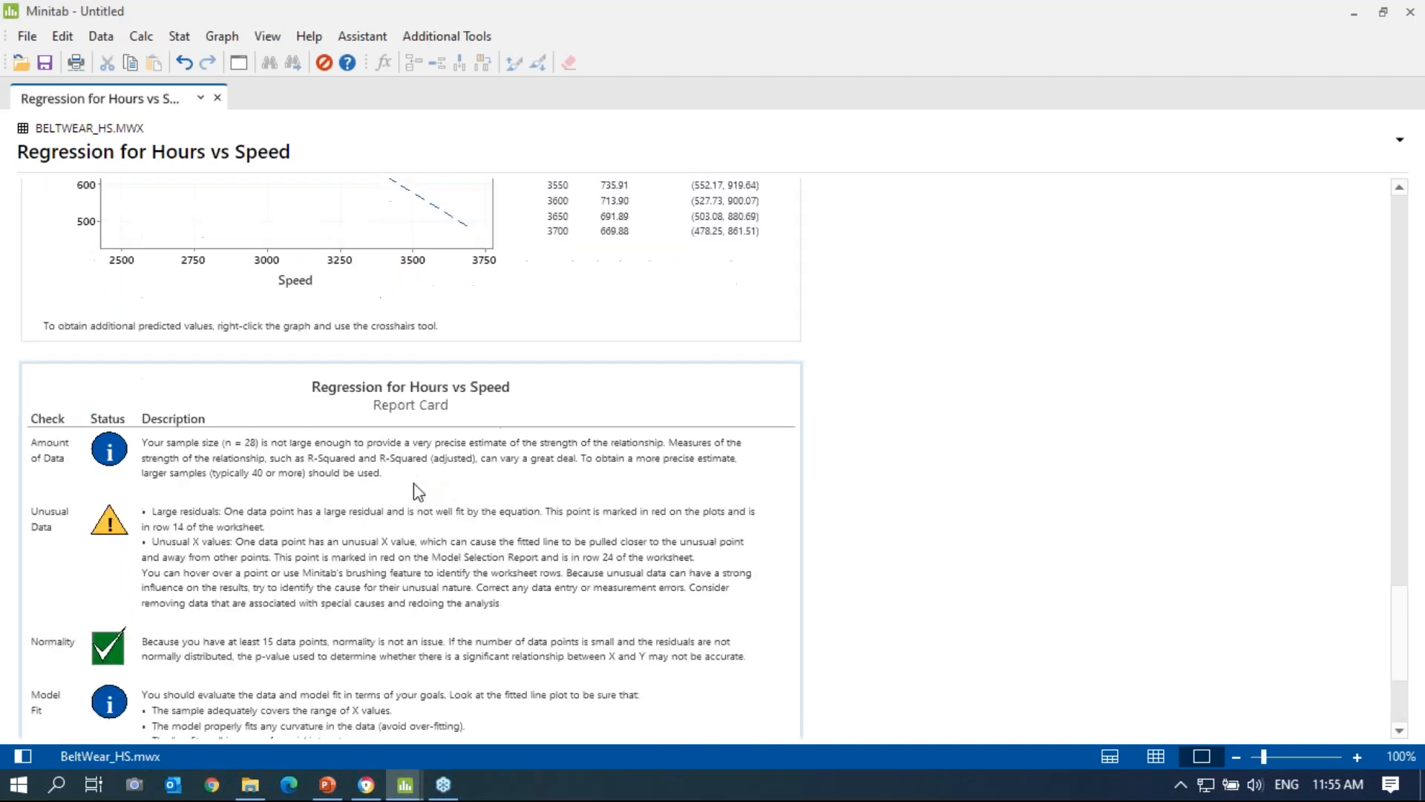
scroll(413, 479, "up", 3)
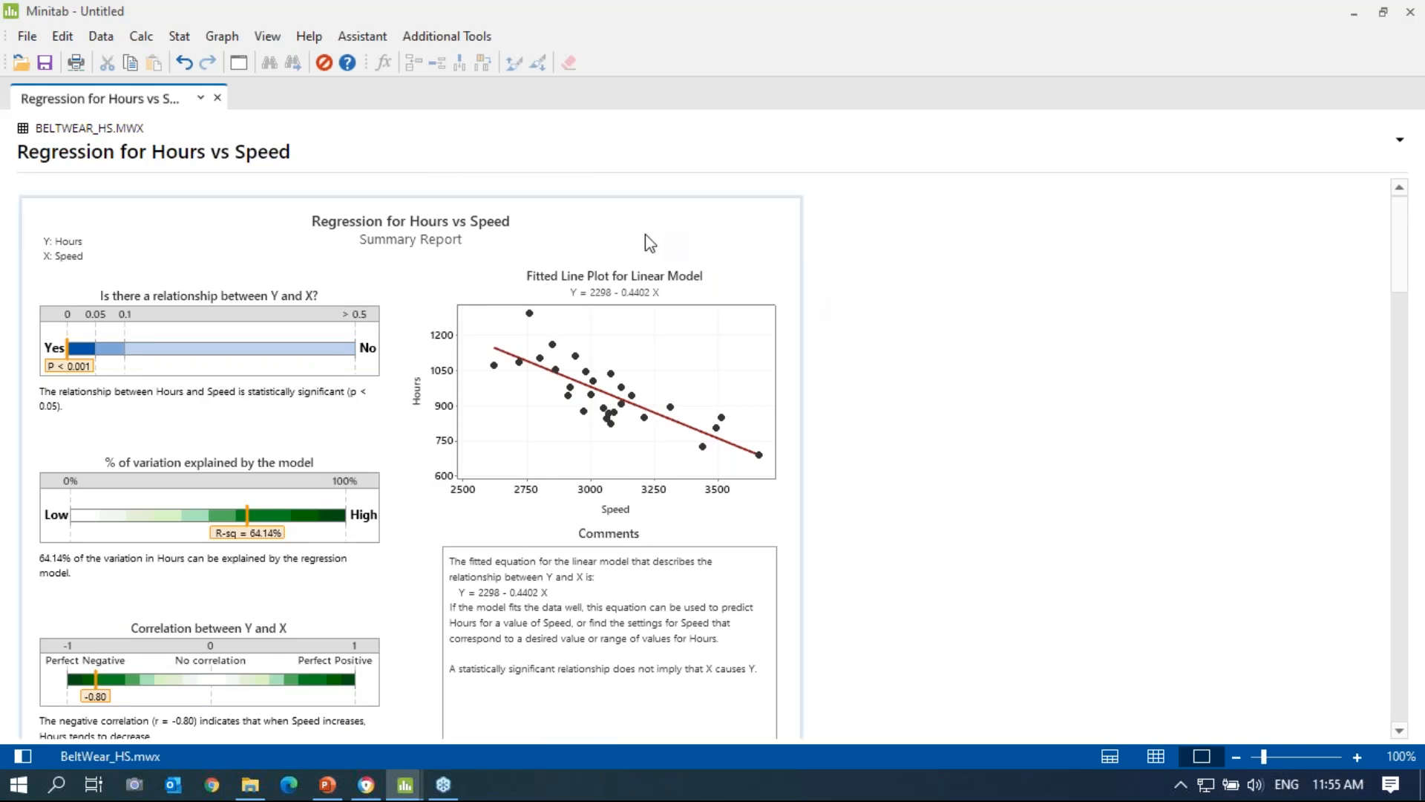
Add the line "by" followed by the author's name at the end of the Summary Report's comments text.
scroll(575, 351, "down", 1)
scroll(576, 351, "down", 1)
double_click(388, 405)
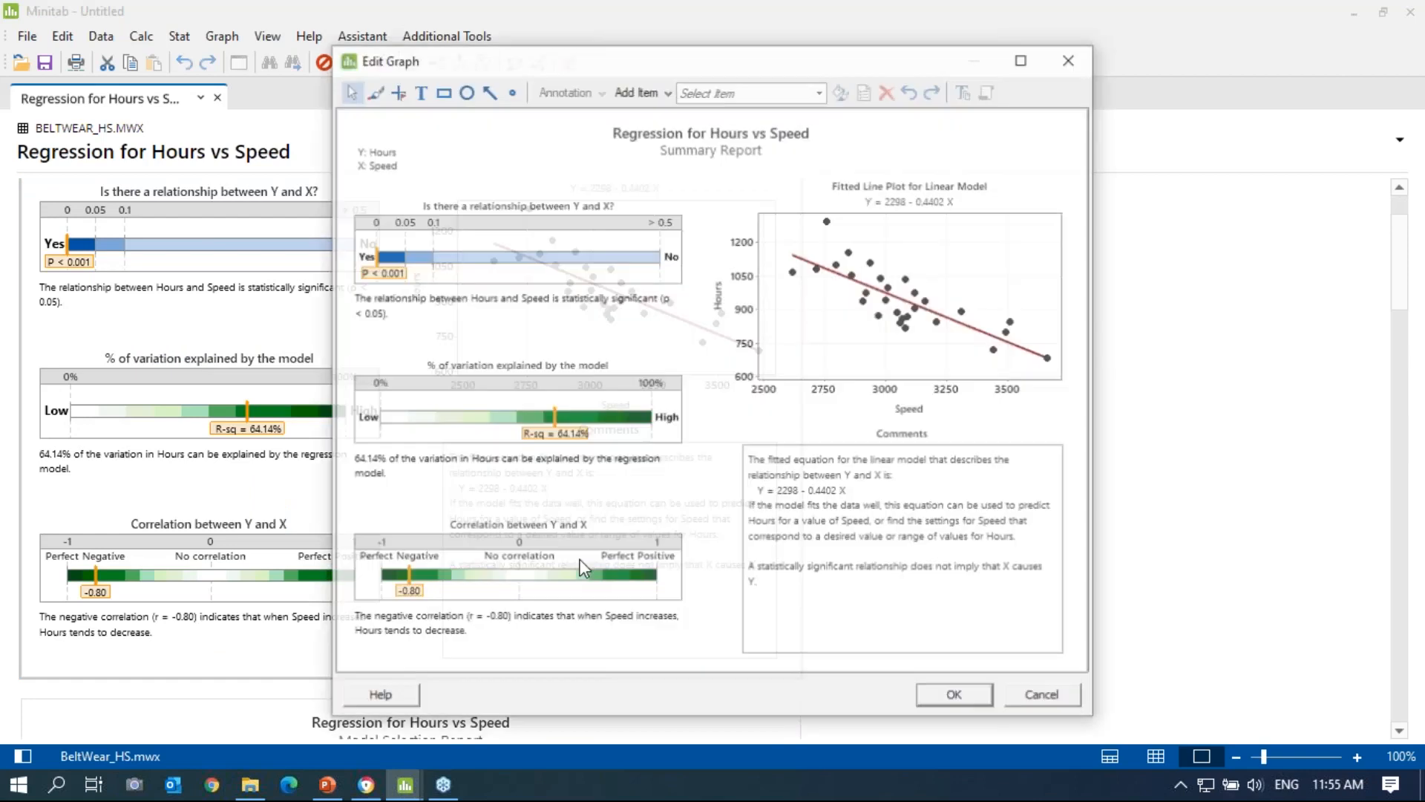
double_click(820, 587)
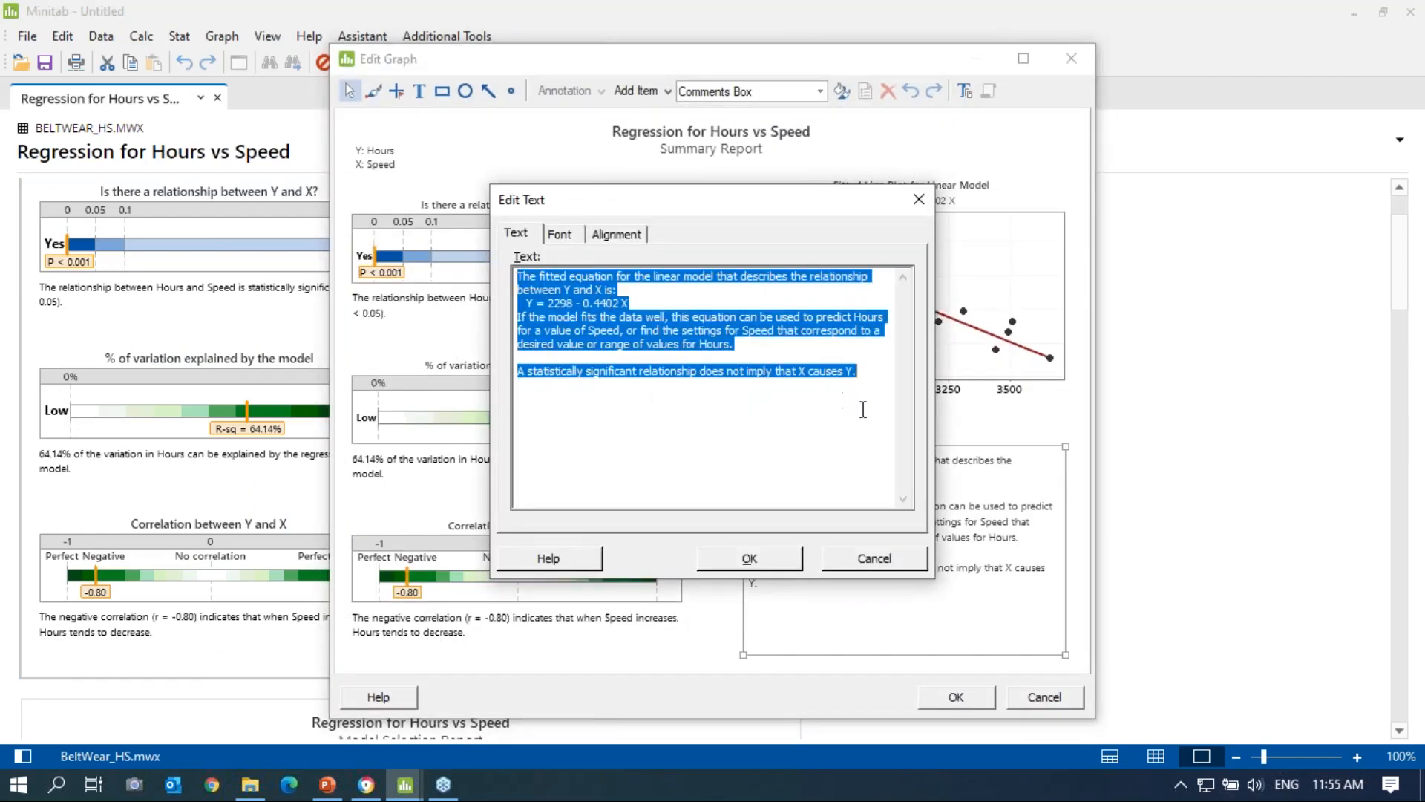
left_click(873, 380)
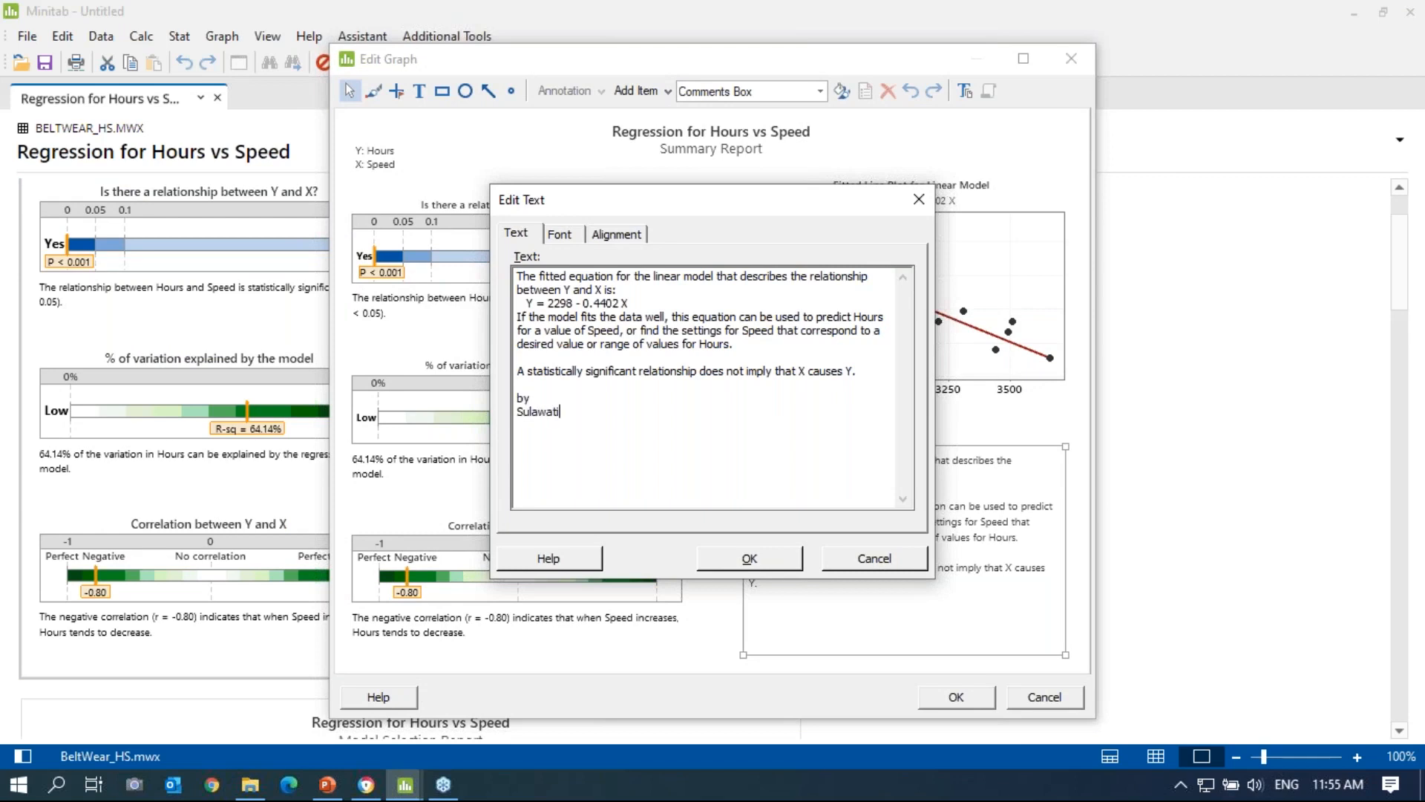
left_click(794, 560)
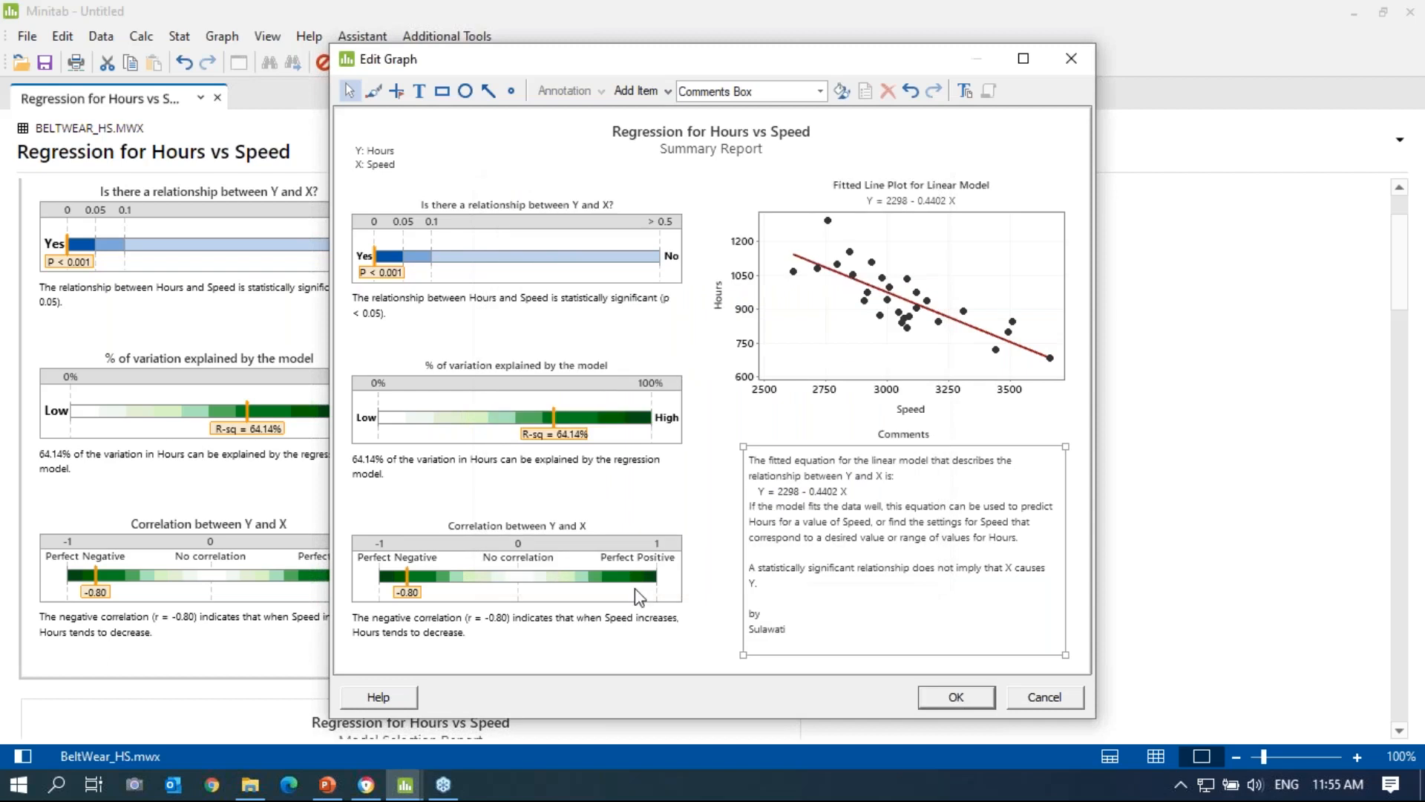
left_click(956, 698)
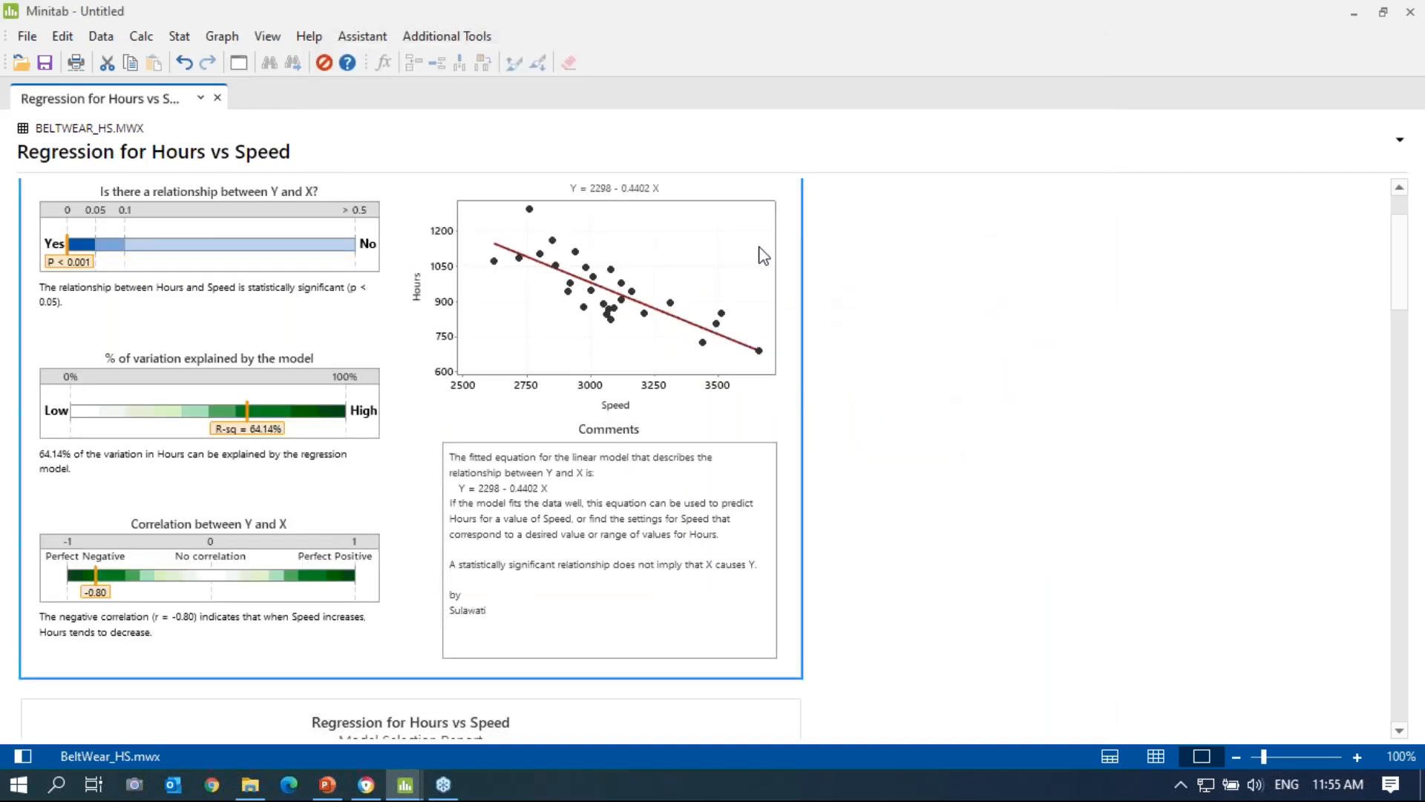
Send the edited Summary Report to PowerPoint and switch to the Correlation & Regression presentation.
right_click(791, 217)
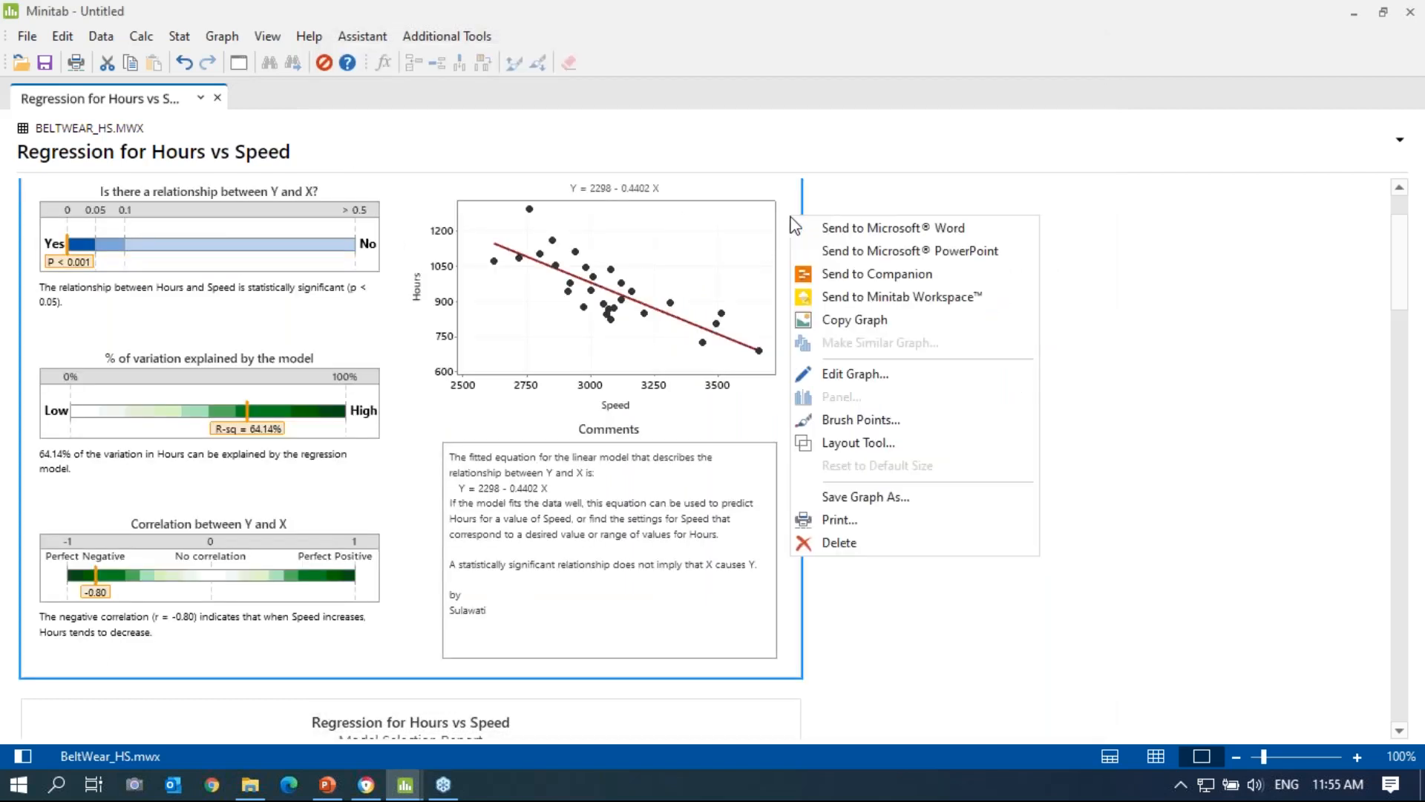
left_click(808, 251)
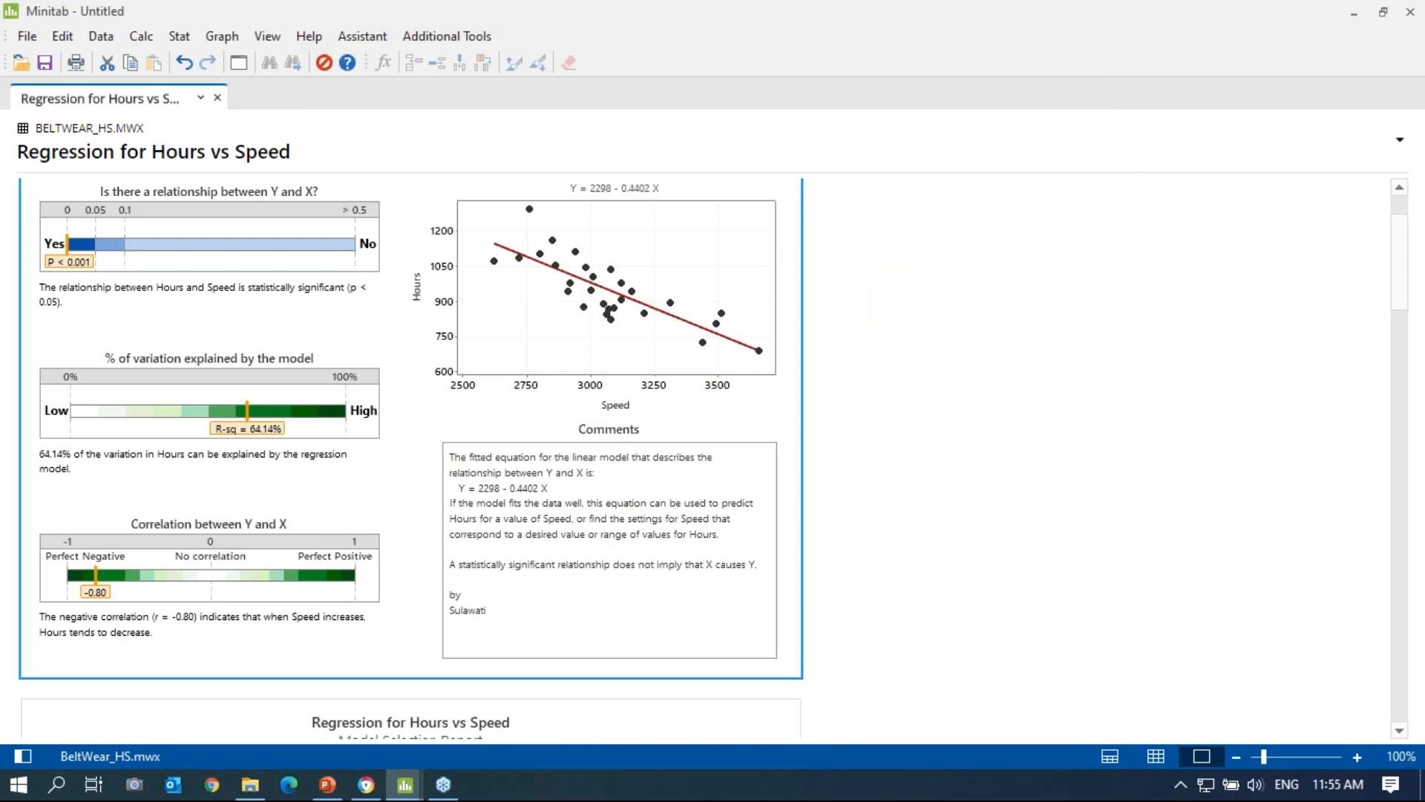
left_click(327, 785)
Move the Summary Report picture on slide 33 so it sits centred between the slide's blue bar and footer.
scroll(635, 507, "down", 4)
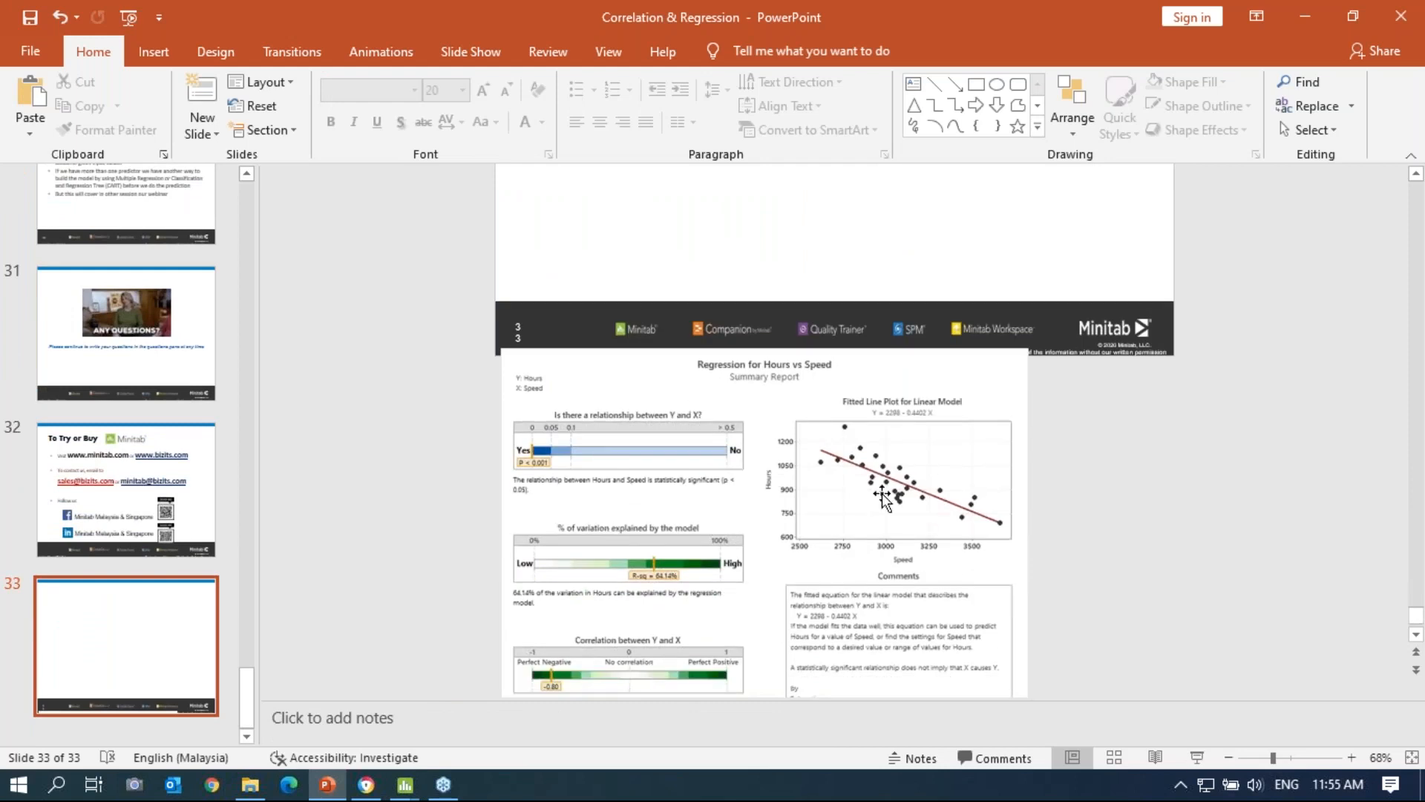
left_click_drag(714, 502, 731, 290)
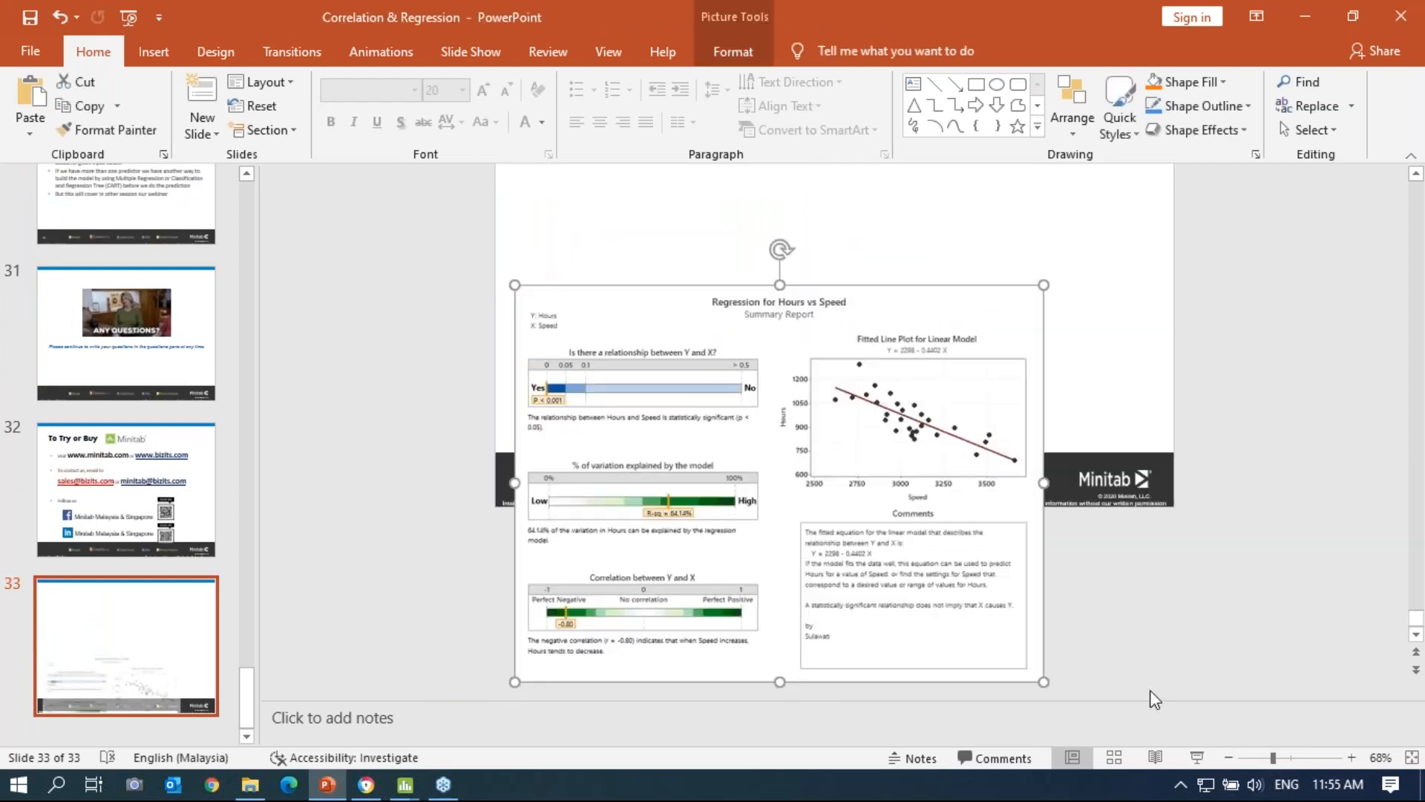
scroll(1151, 690, "up", 2)
left_click_drag(905, 525, 961, 290)
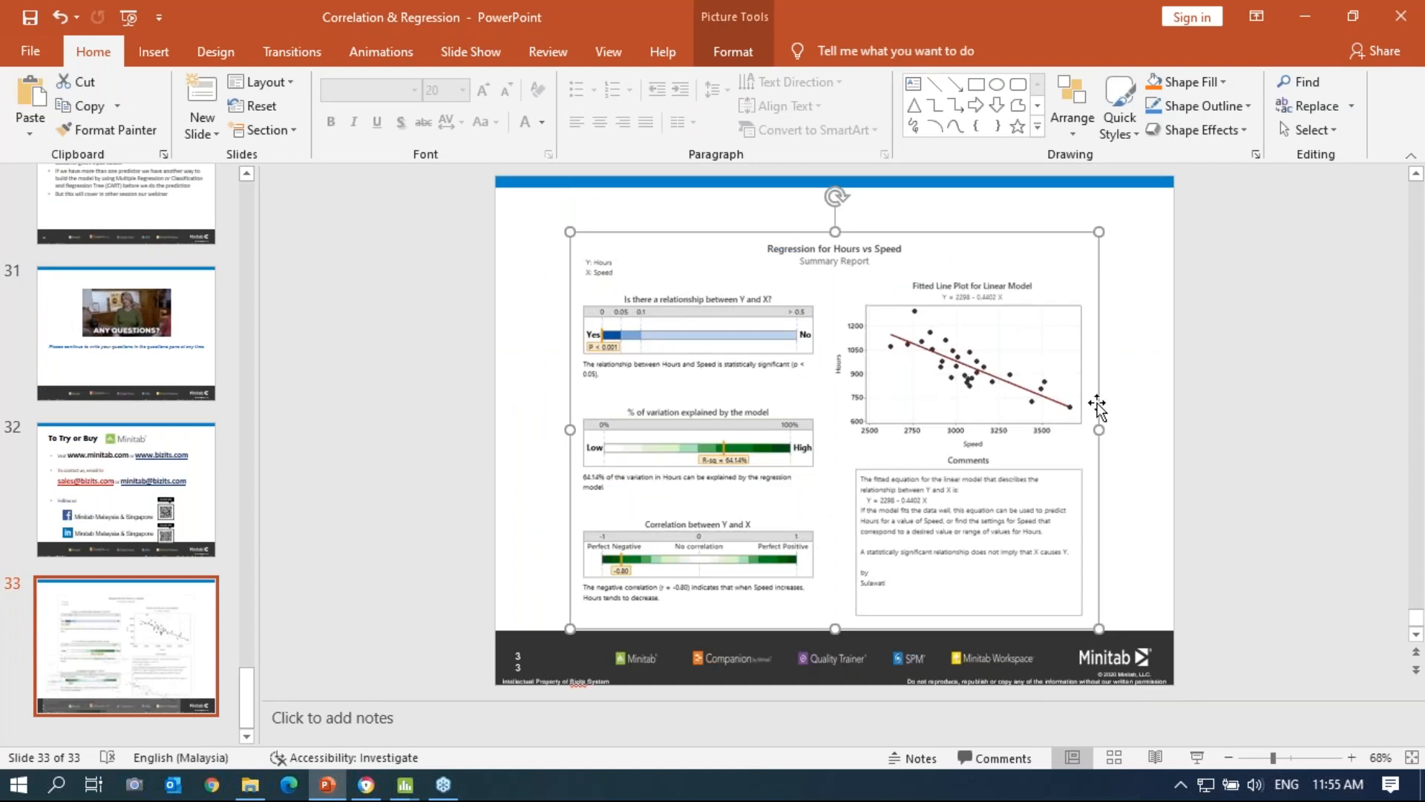
Go back to the "Any questions?" slide, slide 31.
scroll(888, 378, "up", 2)
scroll(889, 376, "down", 1)
scroll(889, 374, "up", 1)
scroll(835, 429, "down", 1)
scroll(834, 430, "up", 1)
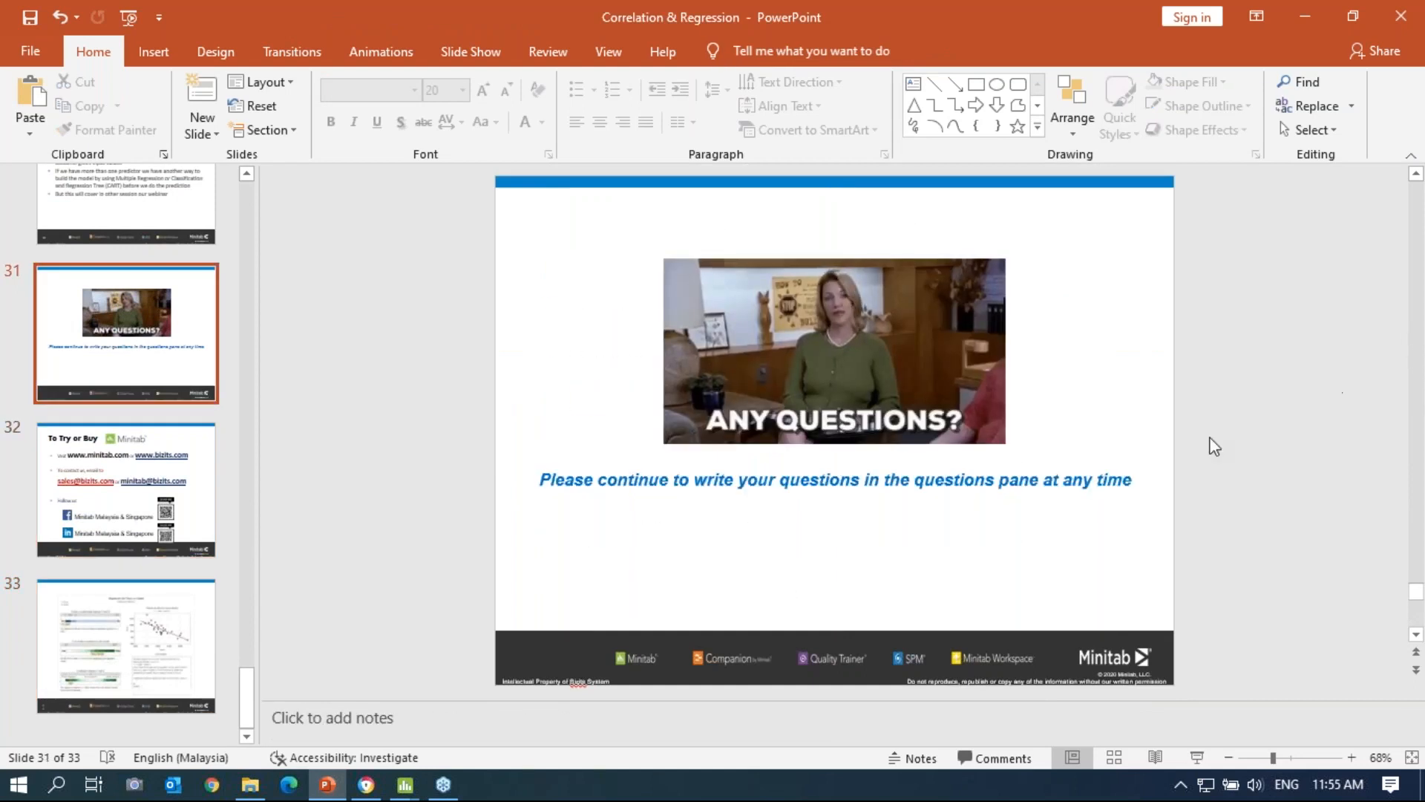